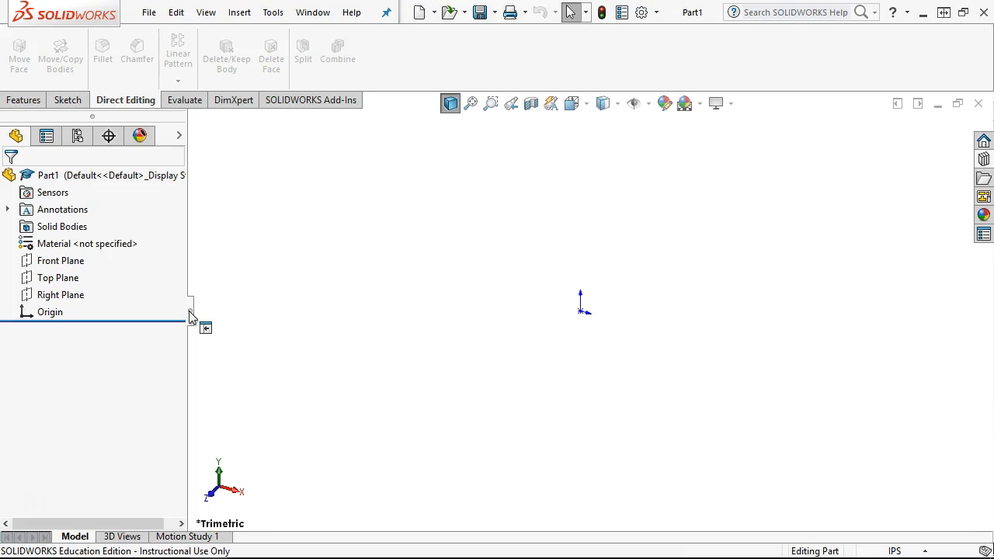
- Open the part's file properties and examine the Summary fields and the Custom property names available for row 1
{"action": "left_click", "coordinate": [148, 14]}
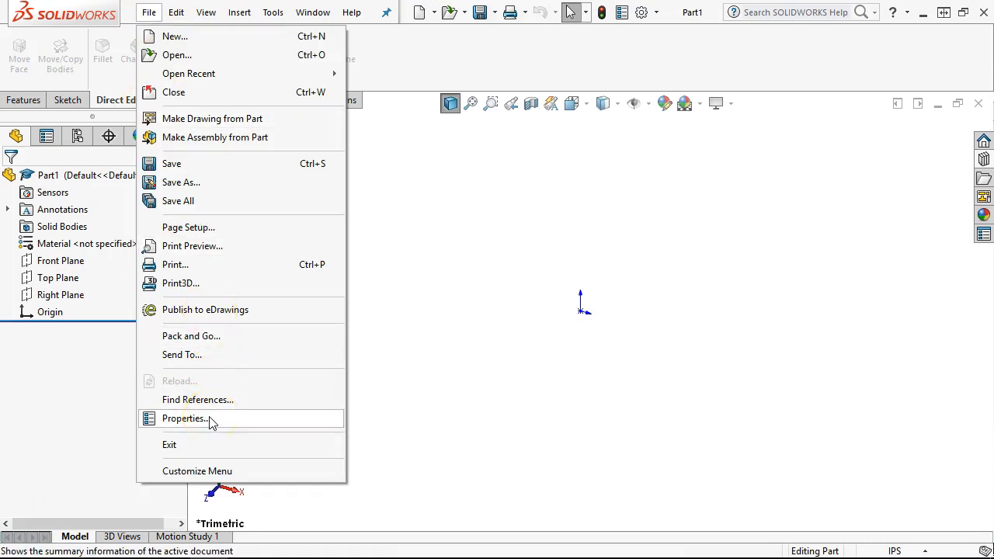
{"action": "left_click", "coordinate": [632, 169]}
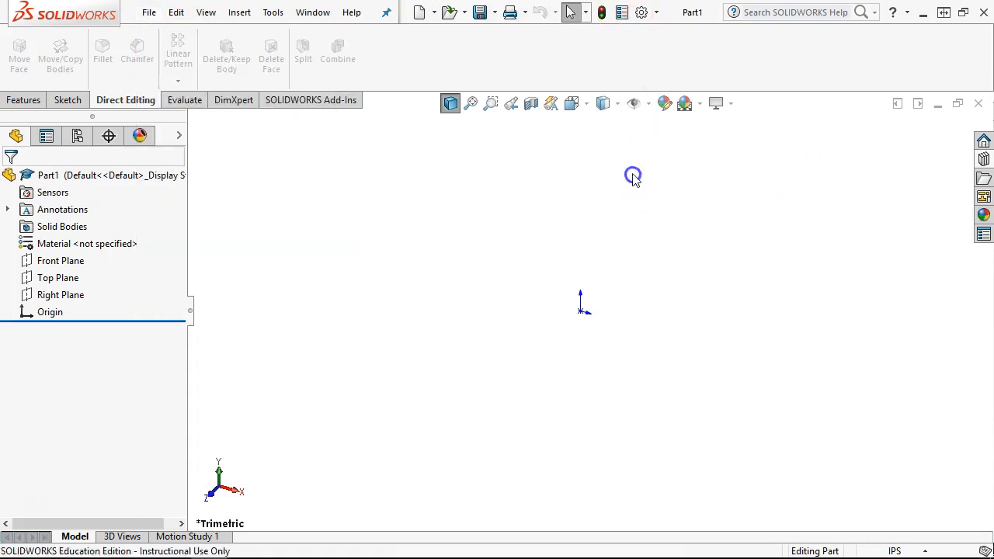
{"action": "left_click", "coordinate": [621, 12]}
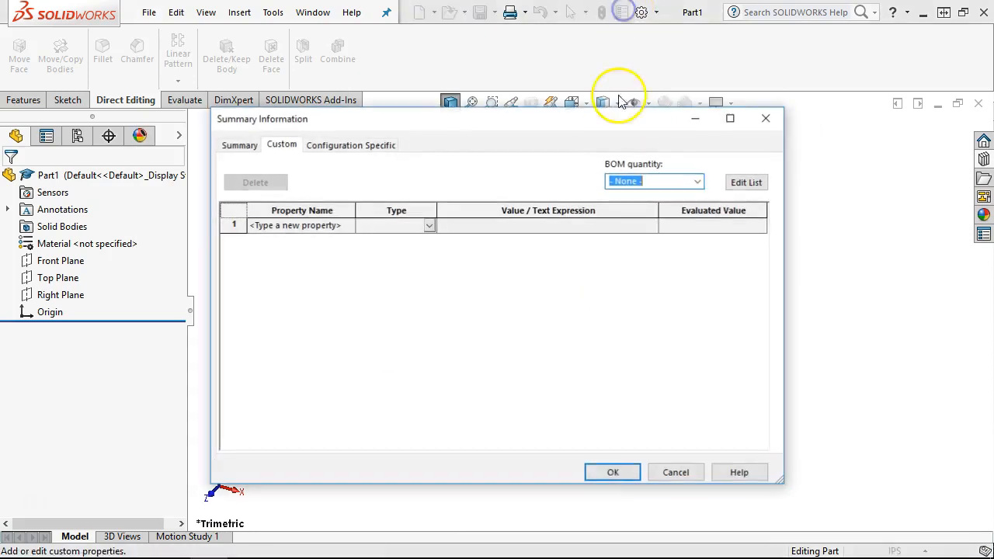
{"action": "left_click", "coordinate": [238, 145]}
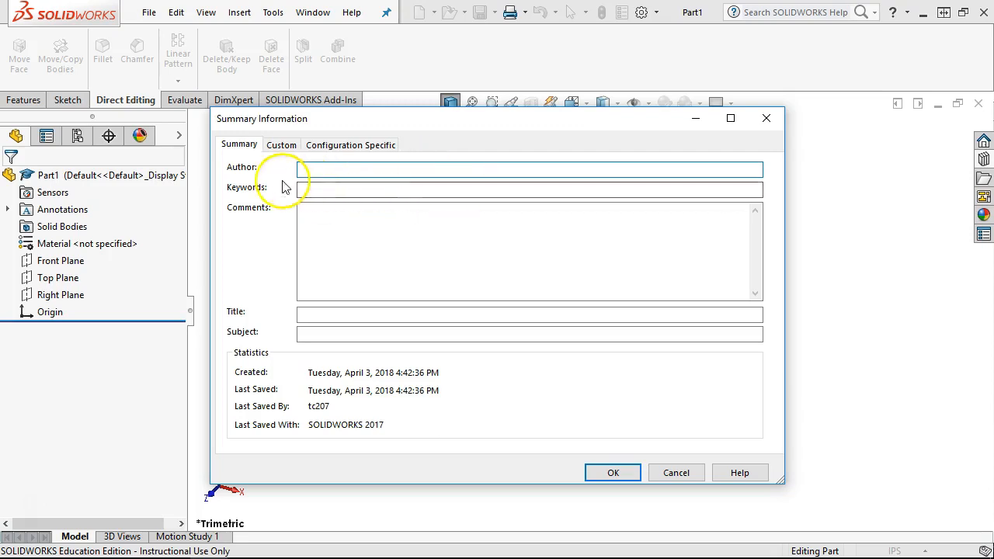
{"action": "left_click", "coordinate": [283, 146]}
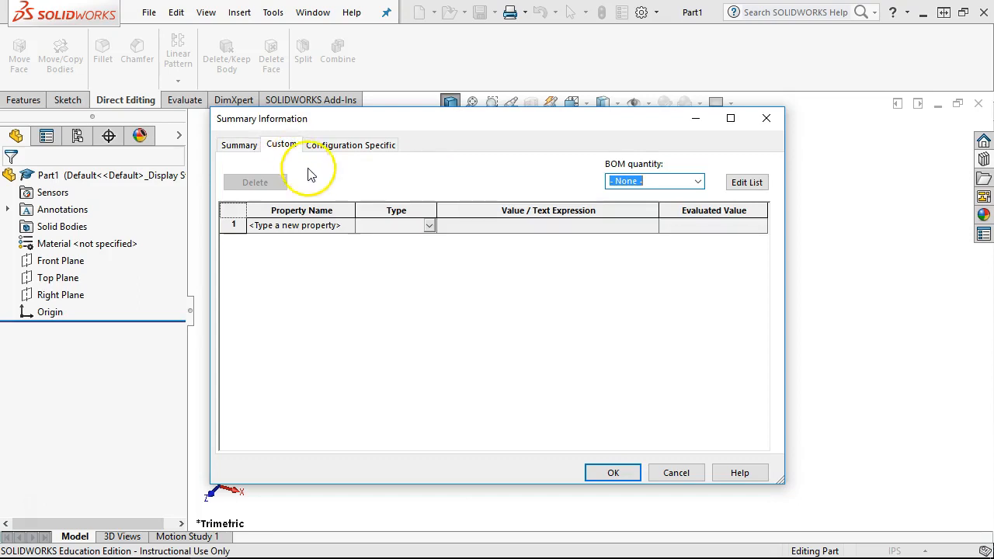
{"action": "left_click", "coordinate": [345, 225]}
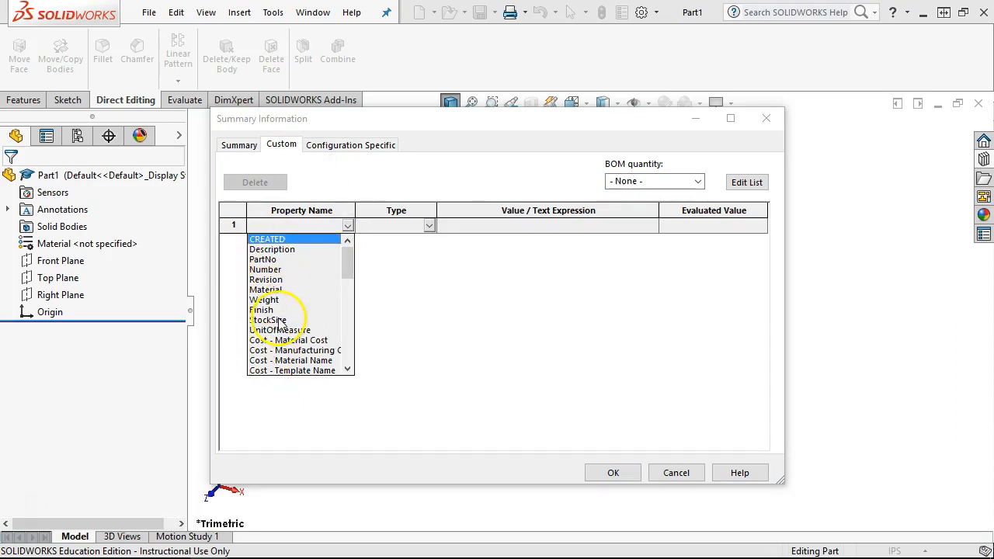
{"action": "left_click", "coordinate": [349, 411]}
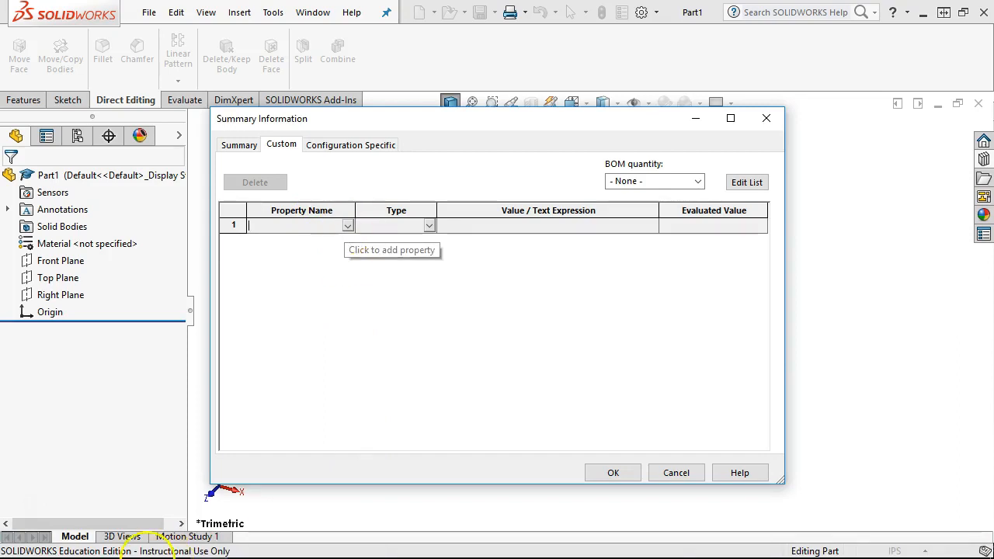
- Switch to File Explorer and locate the properties text file in C:\ProgramData\SOLIDWORKS\SOLIDWORKS 2017\lang\english, selecting it before returning to SOLIDWORKS
{"action": "right_click", "coordinate": [17, 544]}
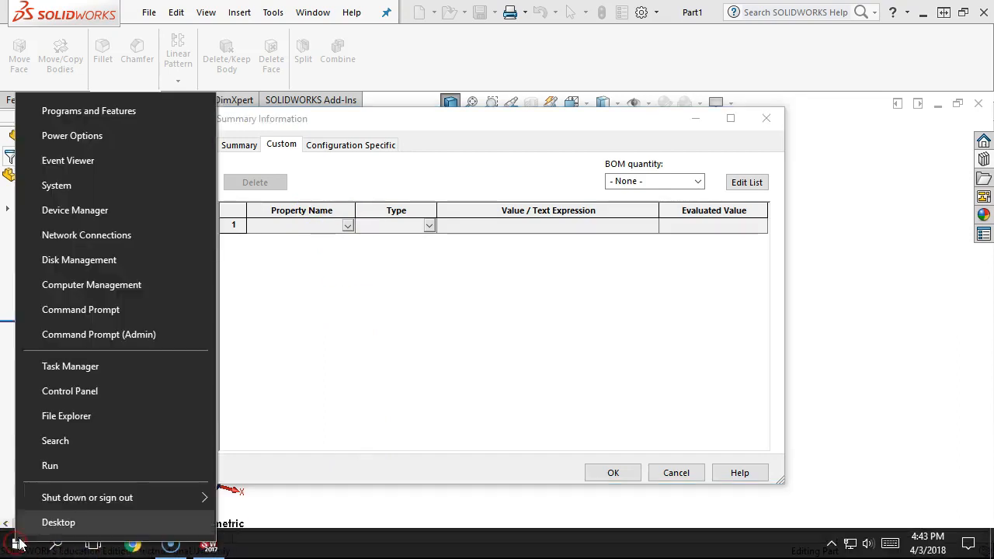
{"action": "left_click", "coordinate": [81, 411]}
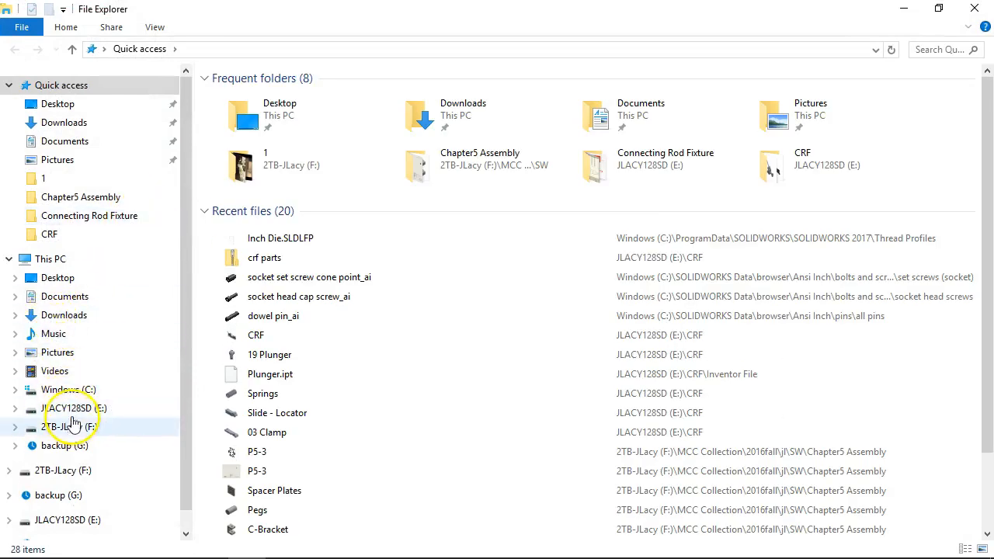
{"action": "left_click", "coordinate": [70, 391]}
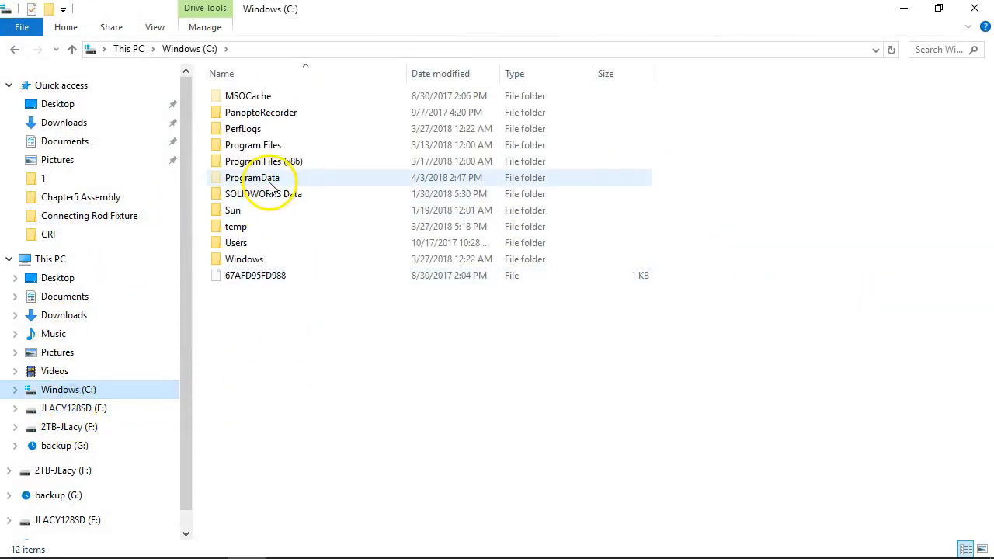
{"action": "double_click", "coordinate": [270, 185]}
{"action": "scroll", "coordinate": [303, 365], "scroll_direction": "down", "scroll_amount": 1}
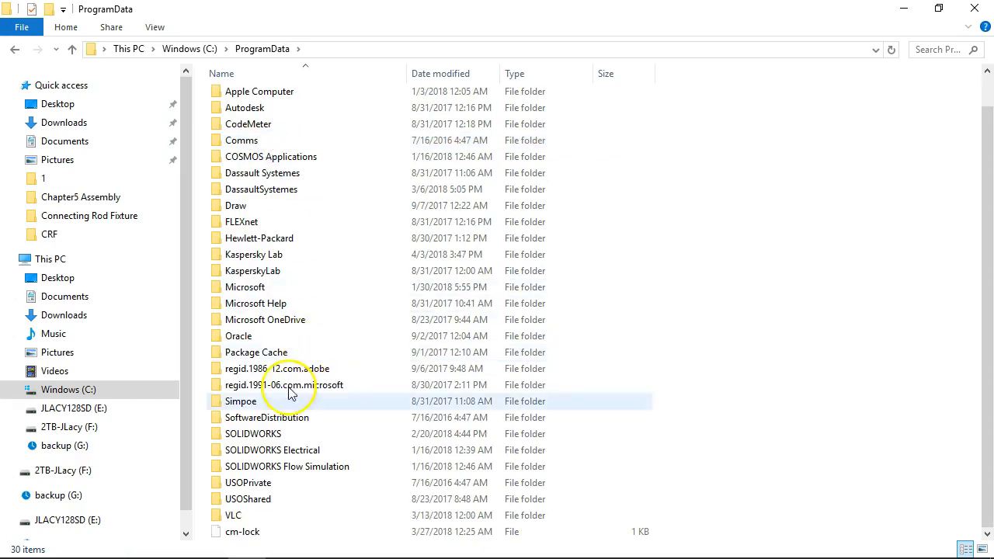
{"action": "double_click", "coordinate": [246, 440]}
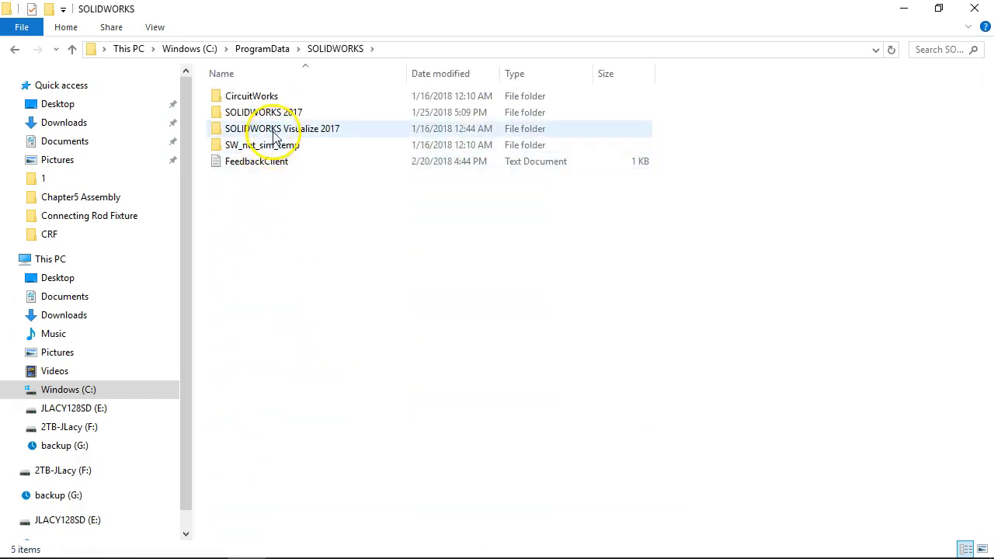
{"action": "left_click", "coordinate": [268, 114]}
{"action": "double_click", "coordinate": [268, 113]}
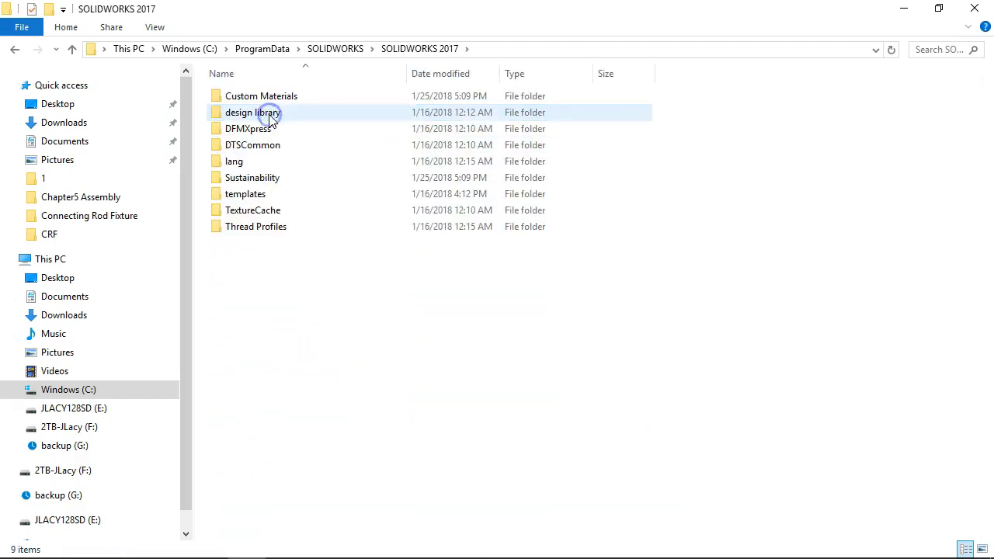
{"action": "double_click", "coordinate": [233, 161]}
{"action": "double_click", "coordinate": [240, 144]}
{"action": "left_click", "coordinate": [260, 178]}
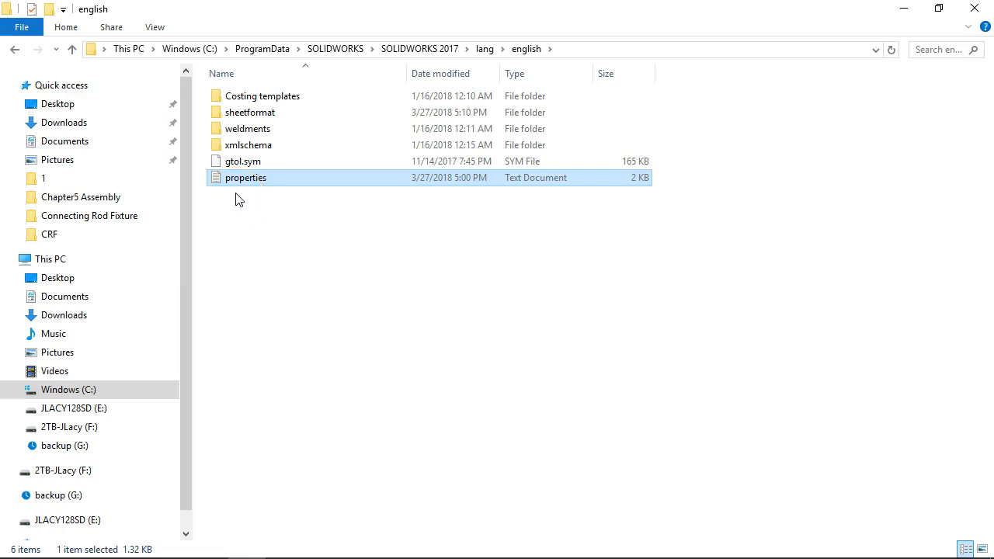
{"action": "left_click", "coordinate": [904, 8]}
- Examine the predefined custom property names and the editable custom property list for the part
{"action": "left_click", "coordinate": [346, 228]}
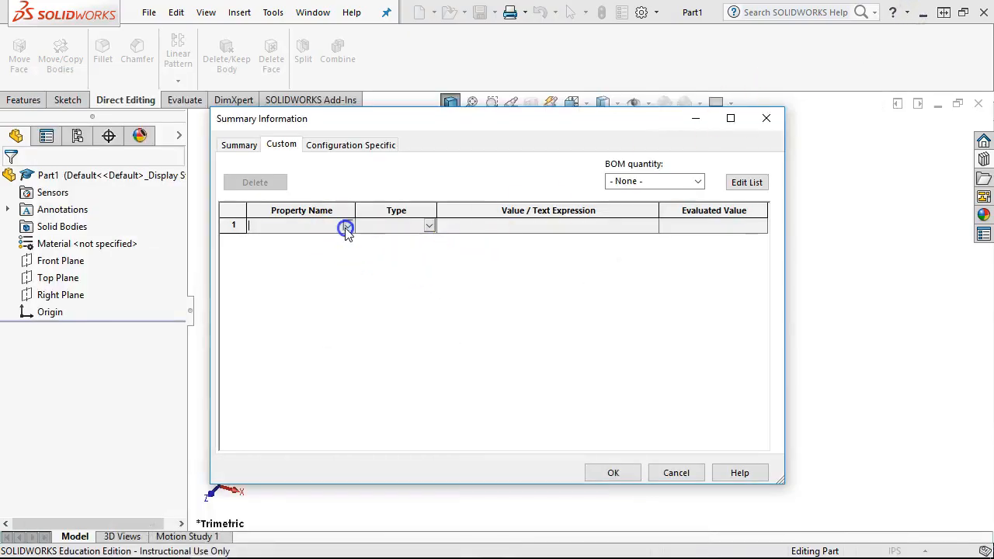
{"action": "left_click", "coordinate": [346, 226]}
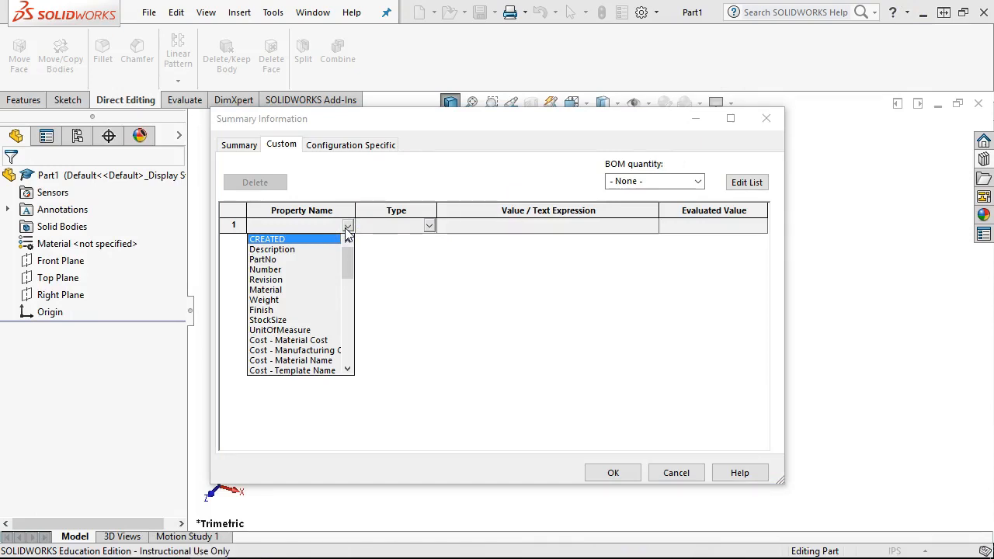
{"action": "left_click", "coordinate": [386, 269]}
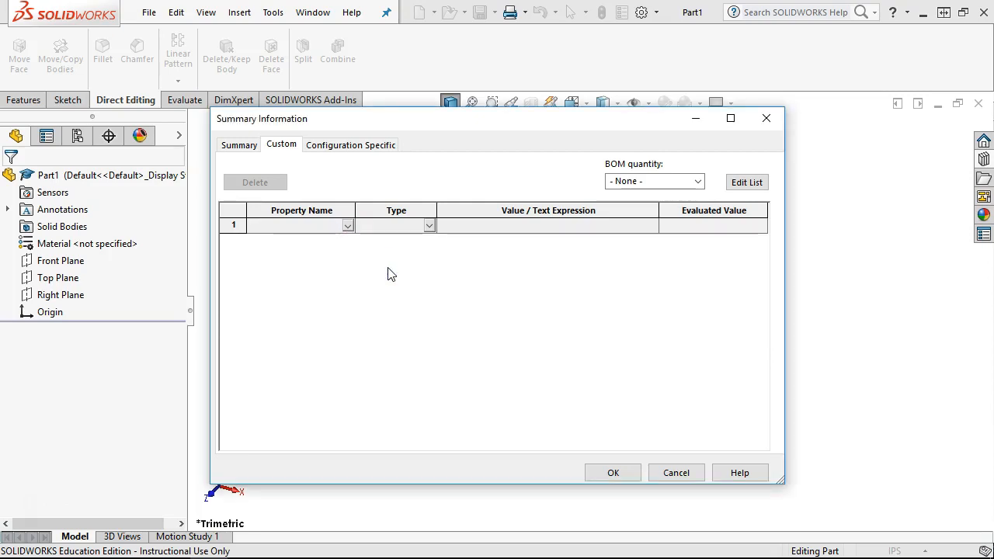
{"action": "left_click", "coordinate": [357, 267]}
{"action": "left_click", "coordinate": [746, 183]}
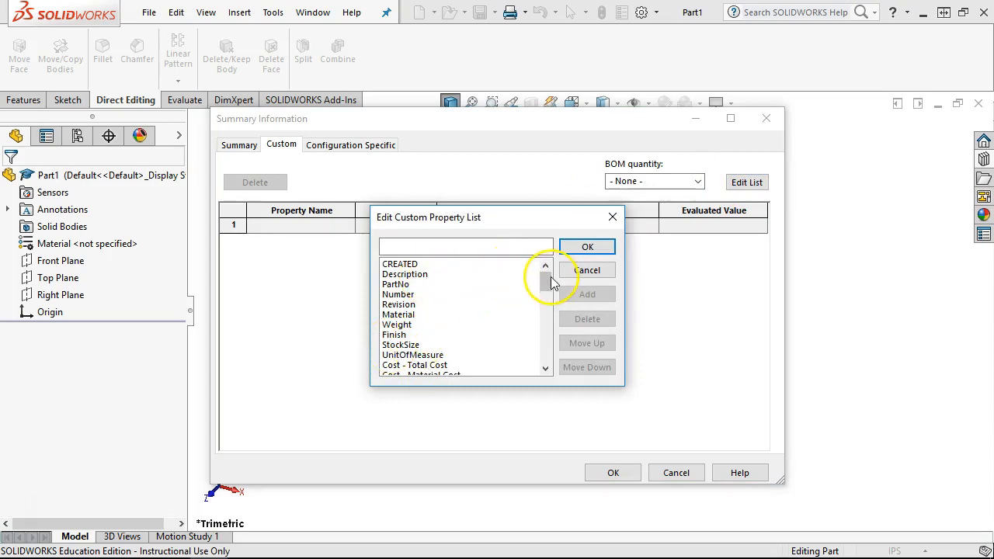
{"action": "mouse_move", "coordinate": [544, 284]}
{"action": "left_mouse_down"}
{"action": "mouse_move", "coordinate": [546, 352]}
{"action": "mouse_move", "coordinate": [546, 273]}
{"action": "left_mouse_up"}
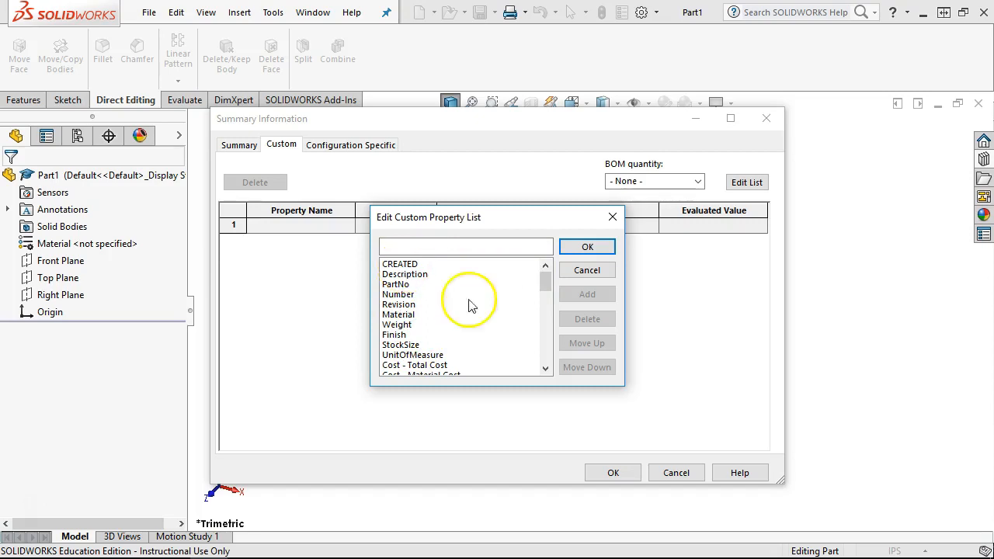
{"action": "left_click", "coordinate": [587, 247]}
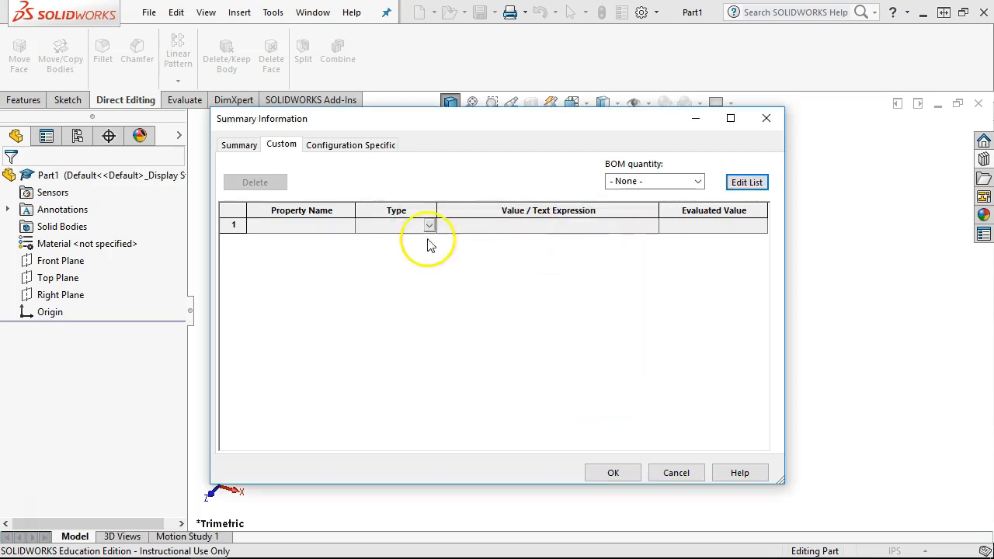
- Compare the Custom property names with the Configuration Specific ones offered for the Default configuration
{"action": "left_click", "coordinate": [339, 153]}
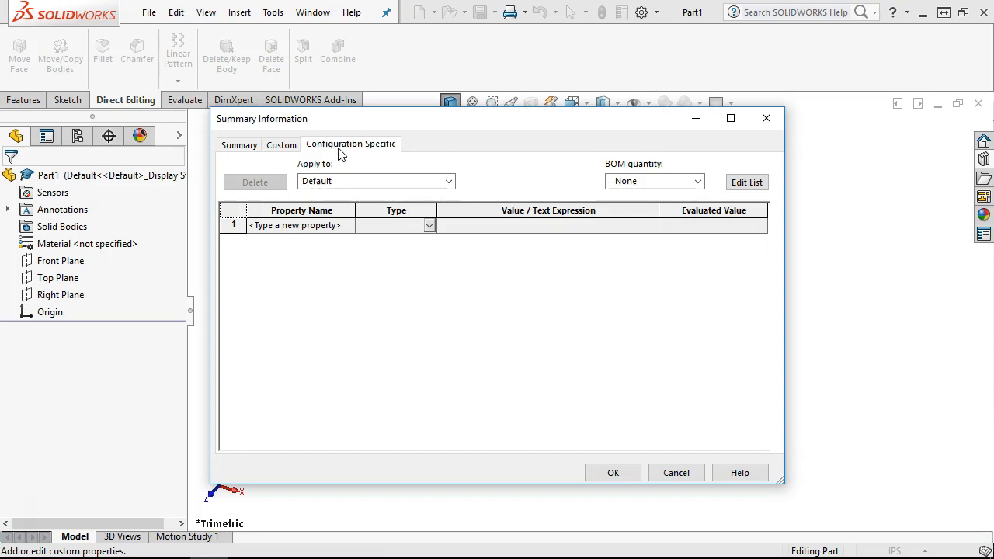
{"action": "left_click", "coordinate": [279, 145]}
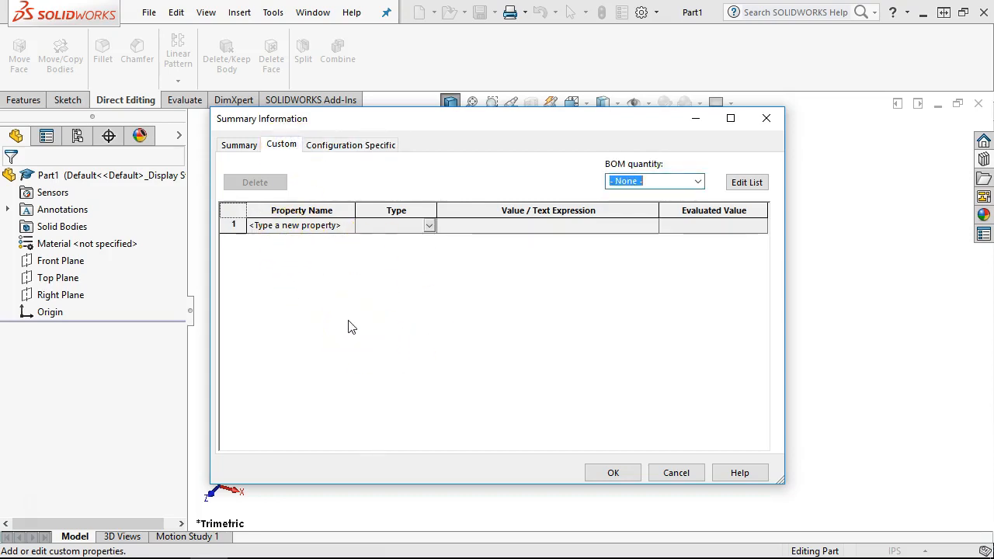
{"action": "left_click", "coordinate": [323, 257]}
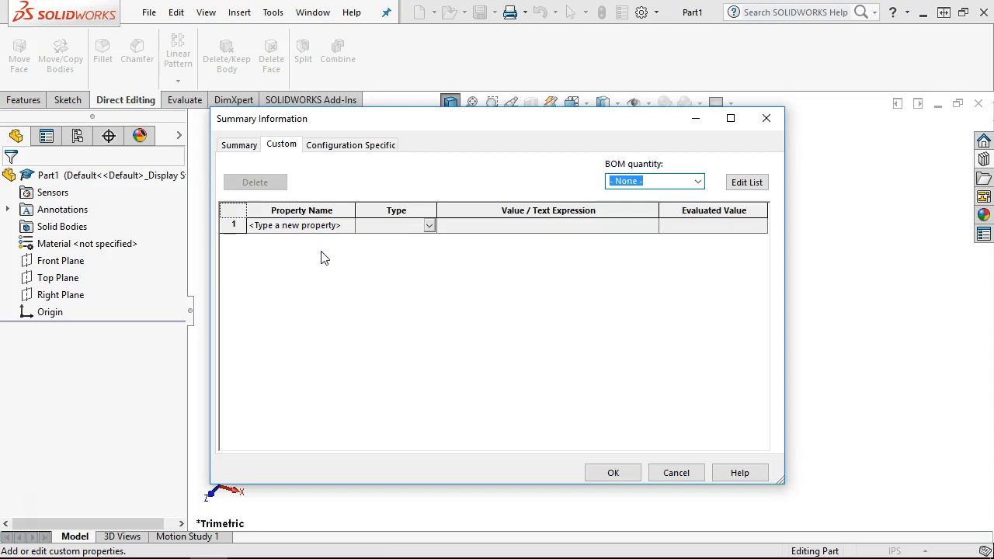
{"action": "left_click", "coordinate": [347, 224]}
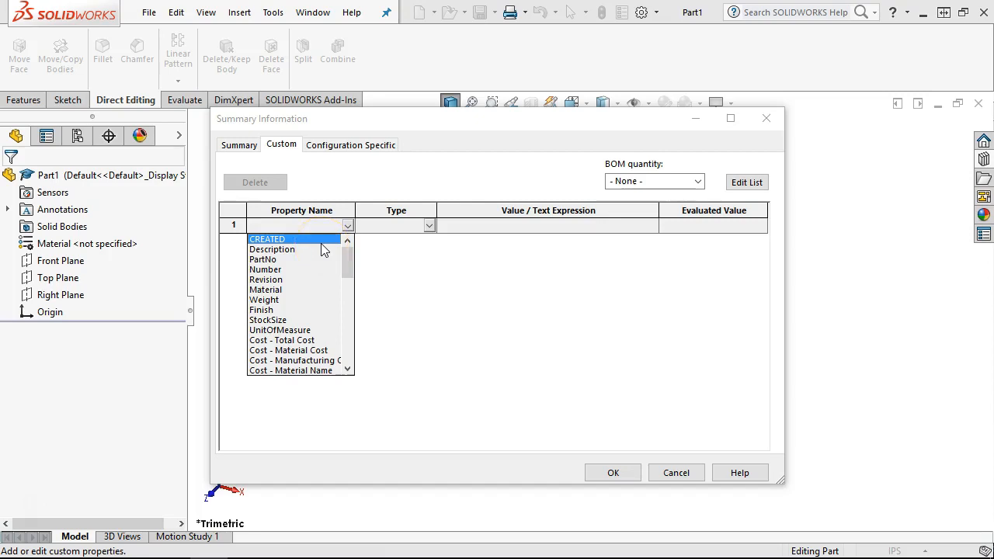
{"action": "left_click", "coordinate": [349, 144]}
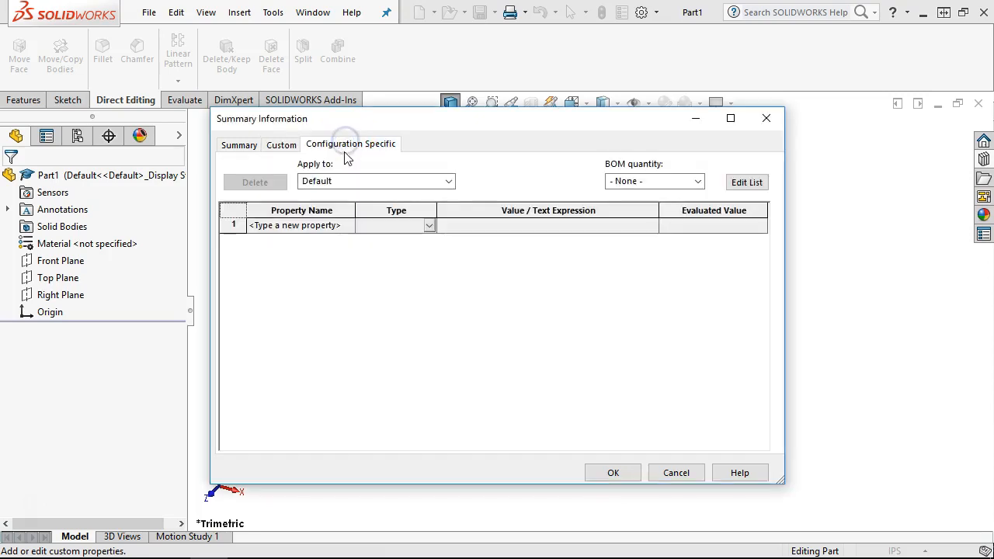
{"action": "left_click", "coordinate": [346, 226]}
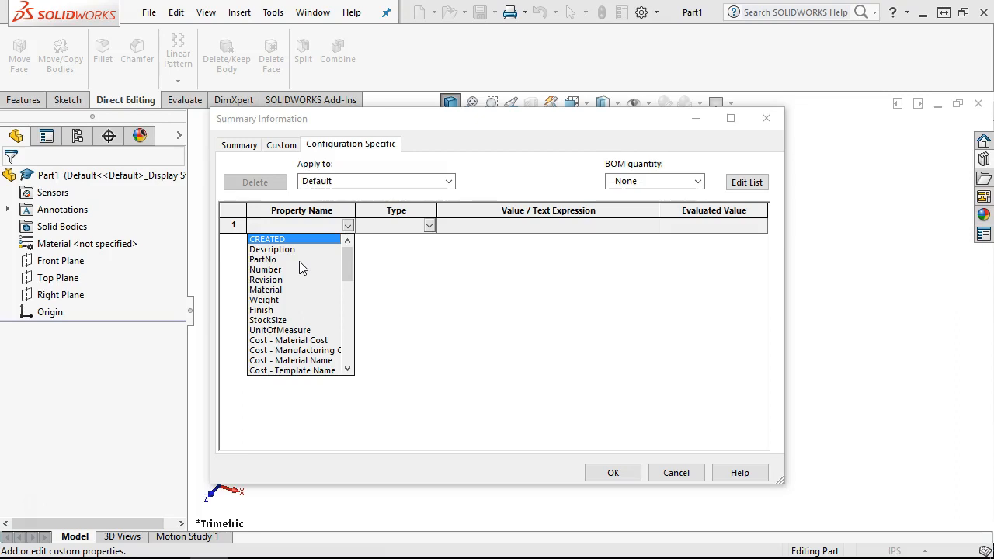
{"action": "left_click", "coordinate": [415, 291]}
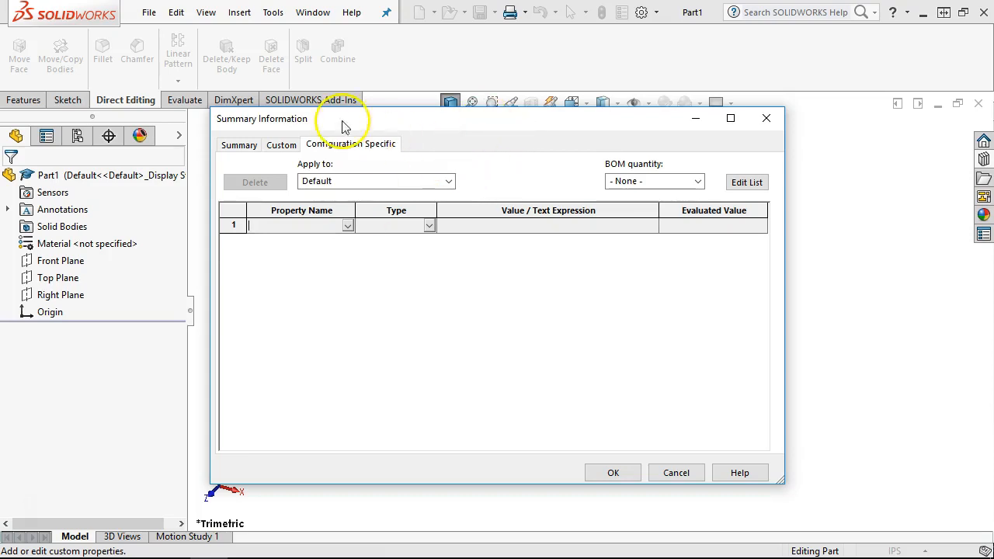
- Review the Summary, Custom and Configuration Specific properties once more and dismiss Summary Information without saving
{"action": "left_click", "coordinate": [230, 146]}
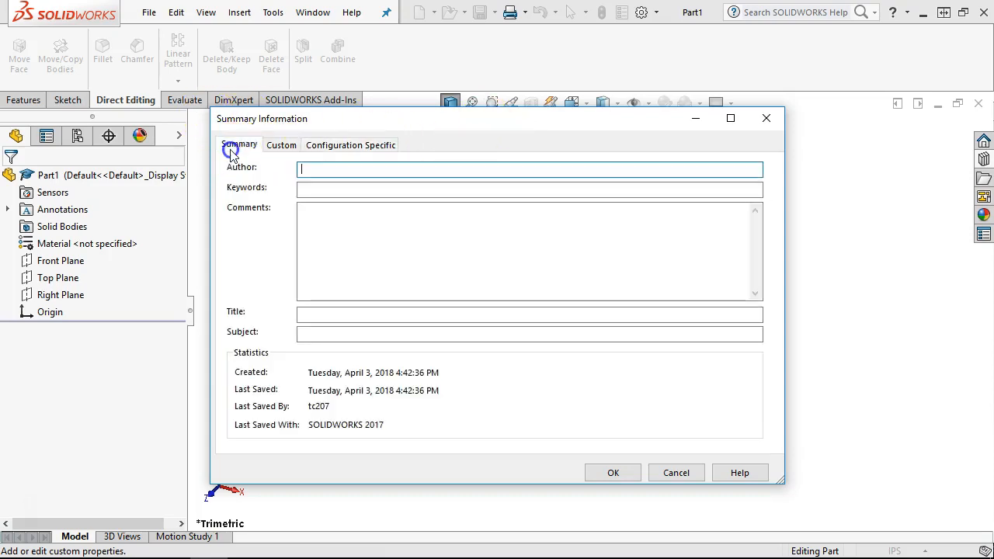
{"action": "left_click", "coordinate": [292, 146]}
{"action": "left_click", "coordinate": [320, 148]}
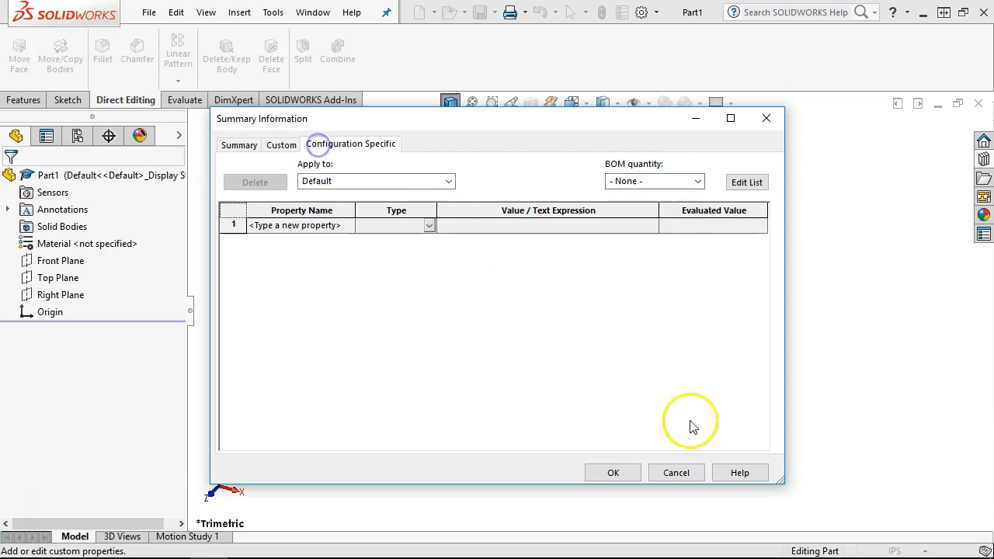
{"action": "left_click", "coordinate": [678, 472]}
- Launch the Property Tab Builder to create a custom property page for part files, and close the duplicate builder window
{"action": "left_click", "coordinate": [980, 232]}
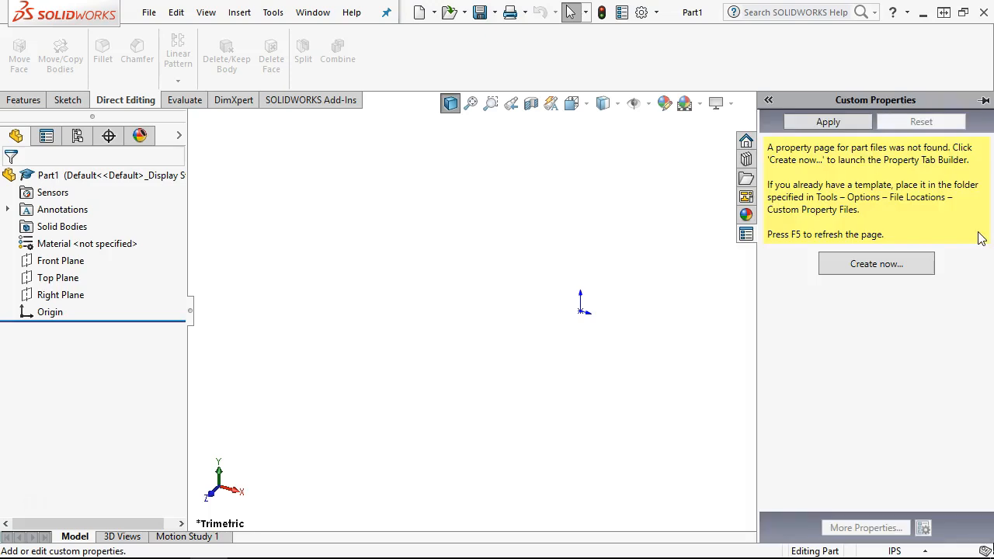
{"action": "left_click", "coordinate": [651, 299]}
{"action": "left_click", "coordinate": [667, 253]}
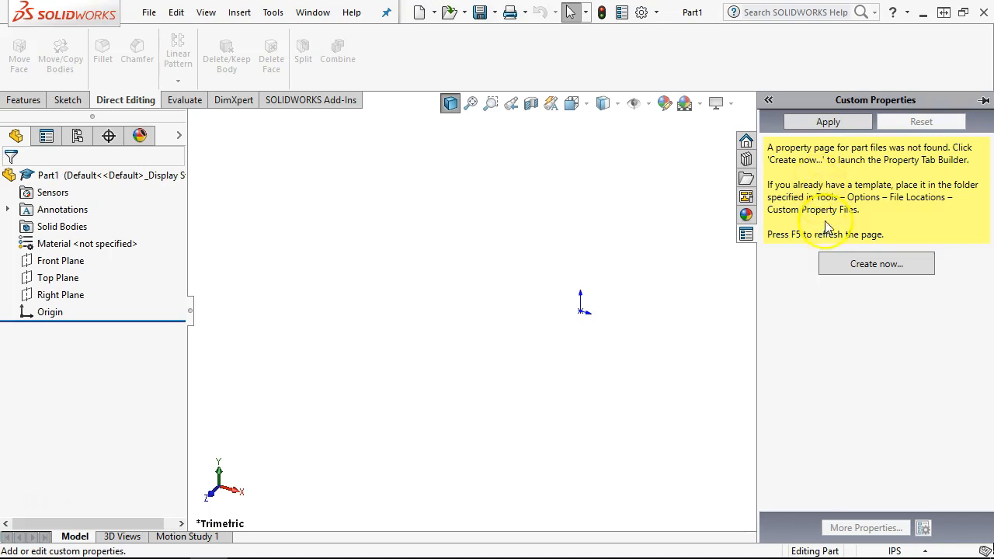
{"action": "left_click", "coordinate": [852, 266]}
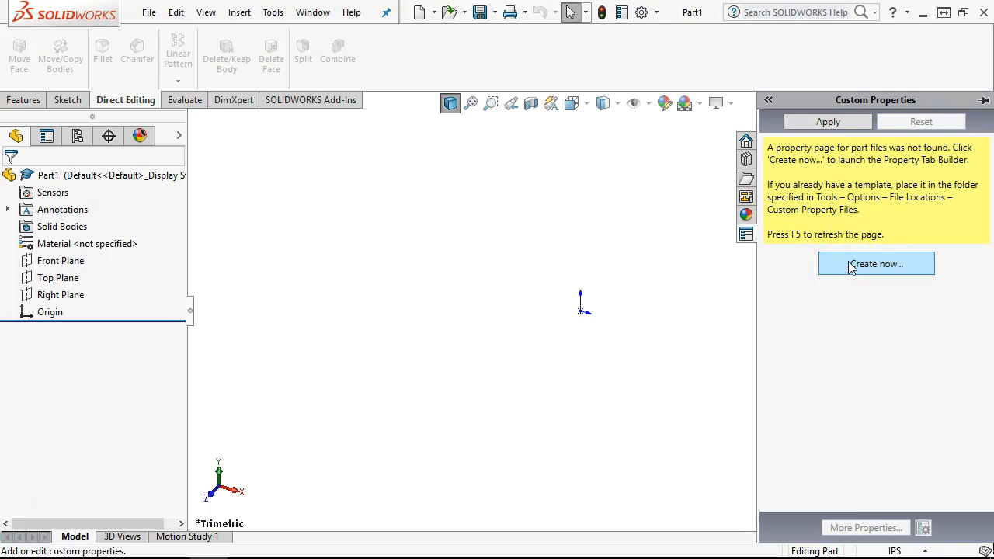
{"action": "left_click", "coordinate": [843, 268]}
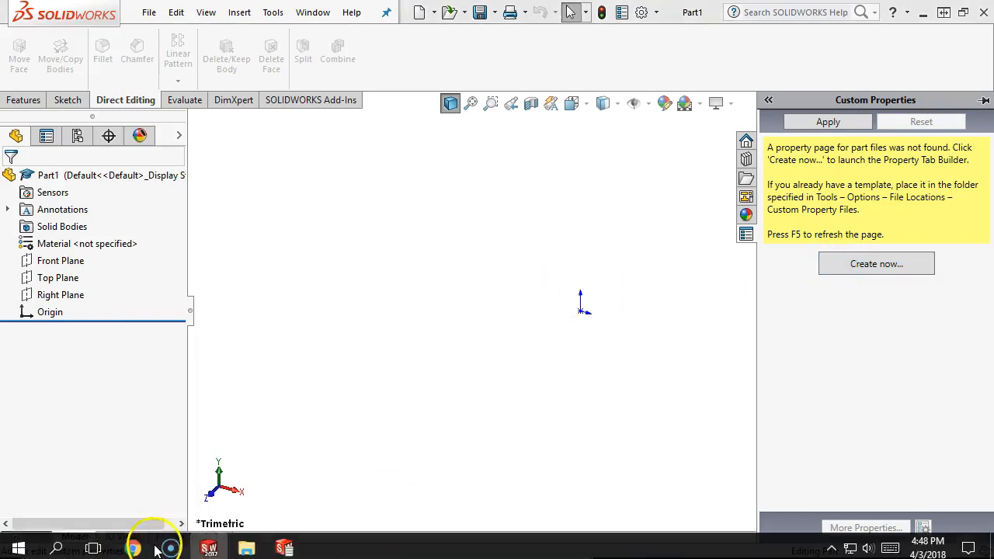
{"action": "mouse_move", "coordinate": [285, 542]}
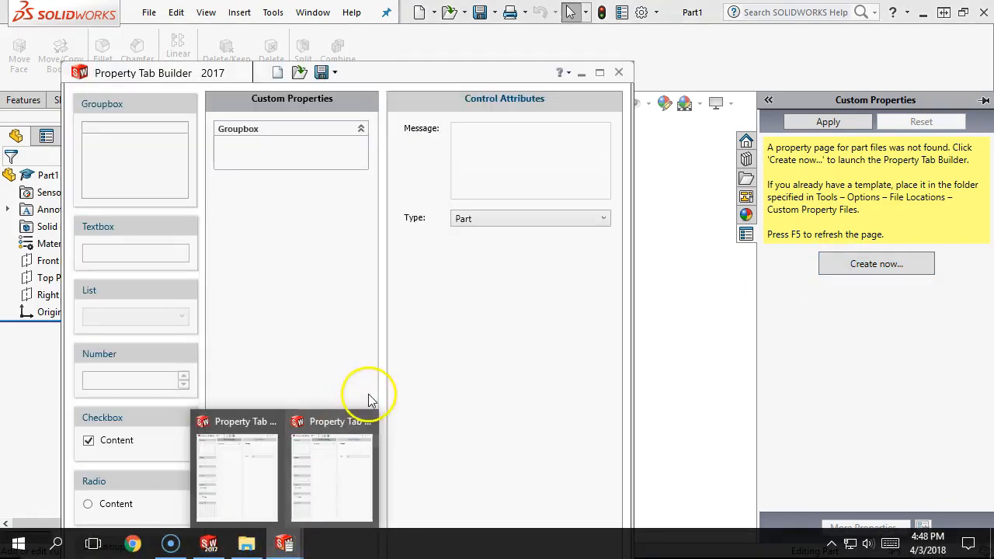
{"action": "left_click", "coordinate": [367, 421]}
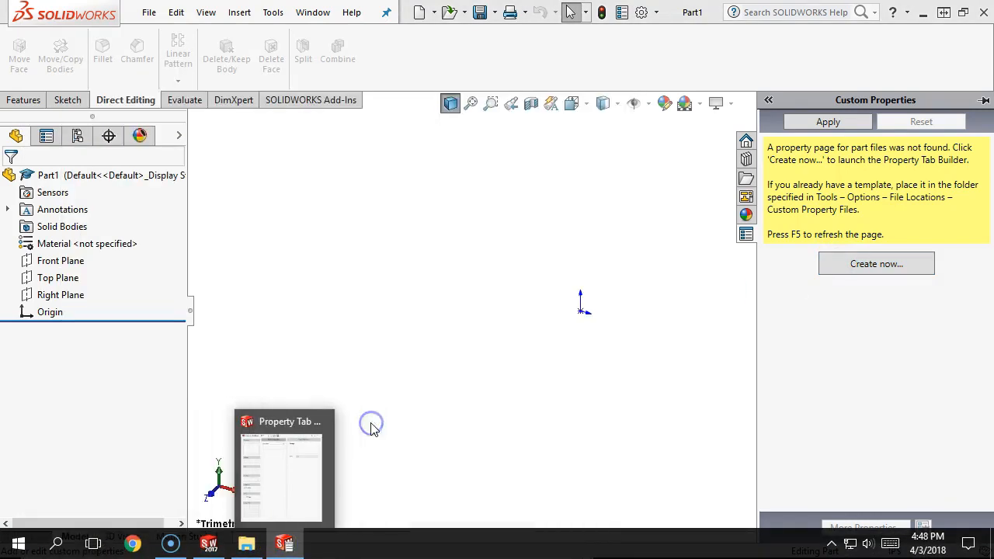
- Bring up the Property Tab Builder and review the file types available for the property page, keeping Part
{"action": "left_click", "coordinate": [272, 489]}
{"action": "left_click_drag", "start_coordinate": [395, 34], "coordinate": [498, 35]}
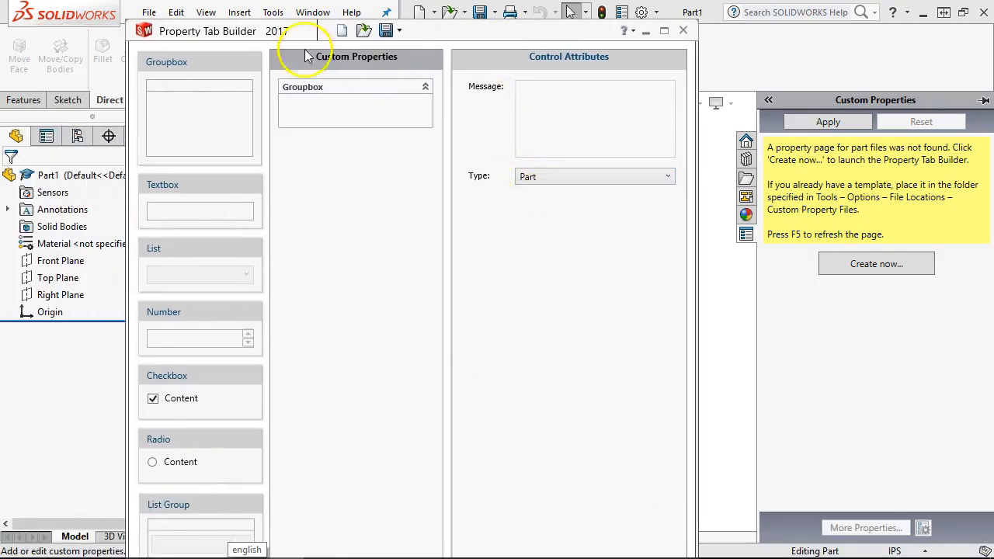
{"action": "left_click_drag", "start_coordinate": [199, 61], "coordinate": [491, 217]}
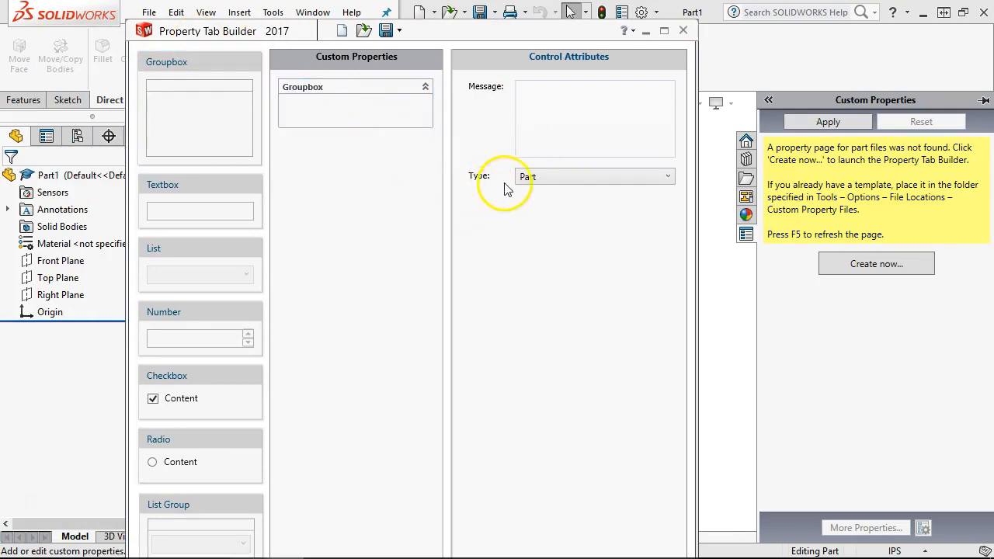
{"action": "left_click", "coordinate": [667, 177]}
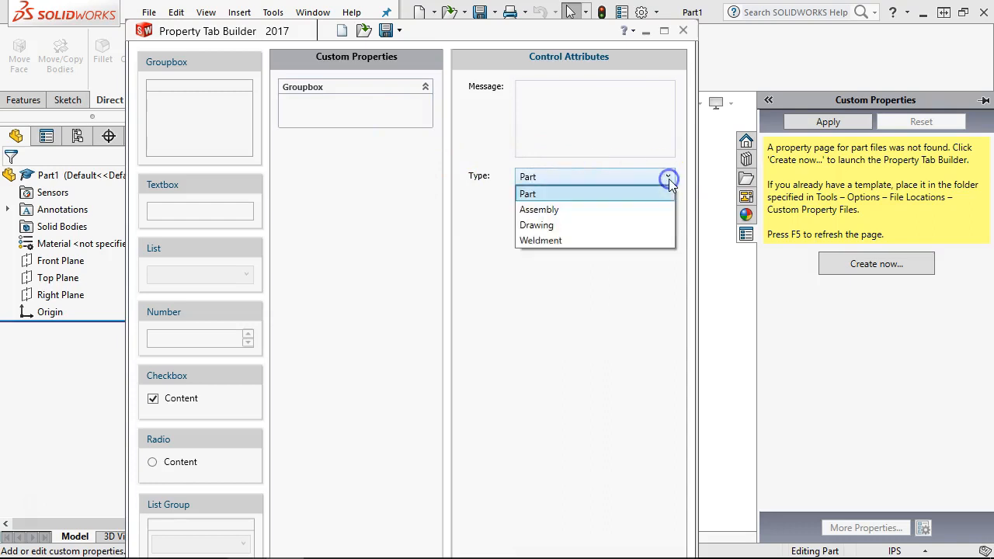
{"action": "left_click", "coordinate": [592, 246]}
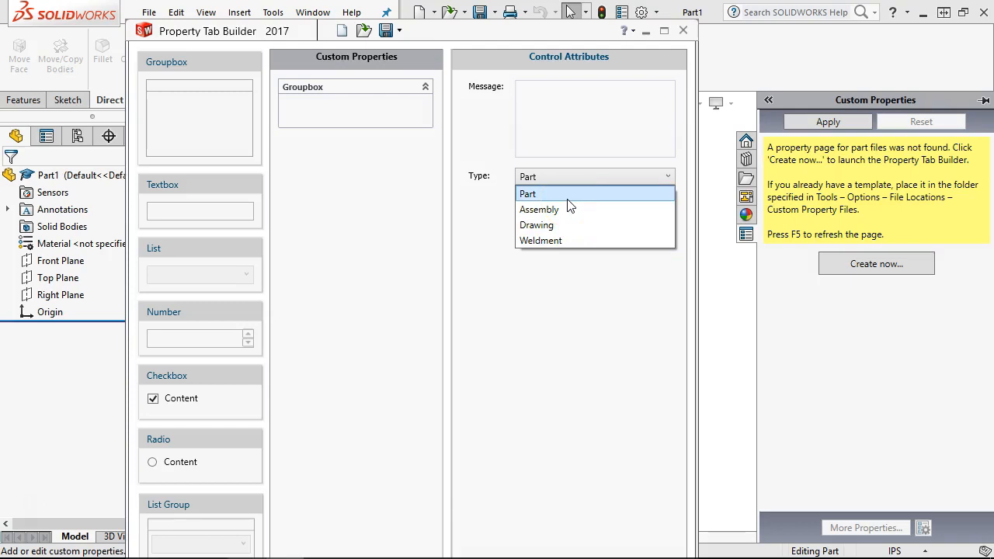
{"action": "left_click", "coordinate": [517, 313]}
{"action": "left_click", "coordinate": [492, 315]}
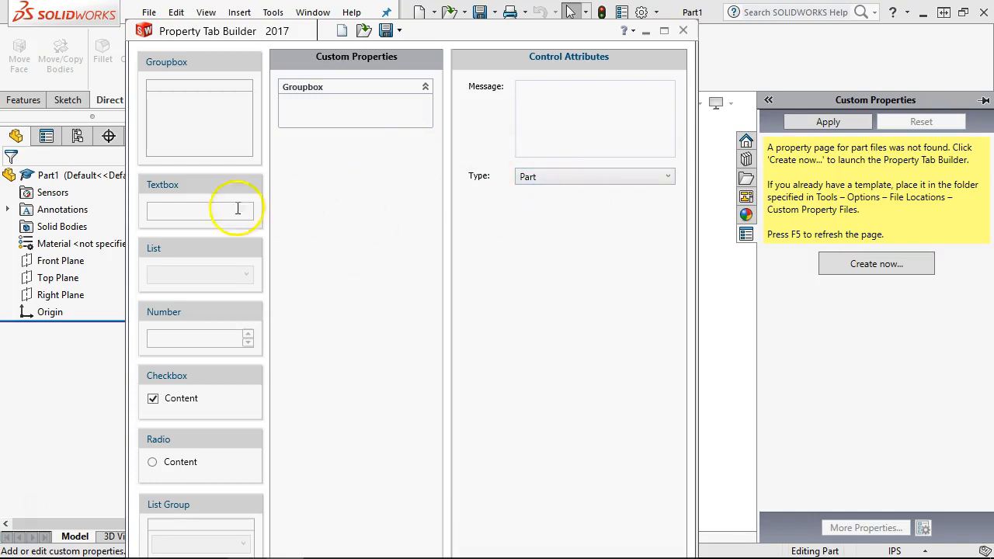
- Add a textbox to the groupbox and caption it "Part name"
{"action": "left_click", "coordinate": [176, 190]}
{"action": "left_click_drag", "start_coordinate": [176, 191], "coordinate": [321, 108]}
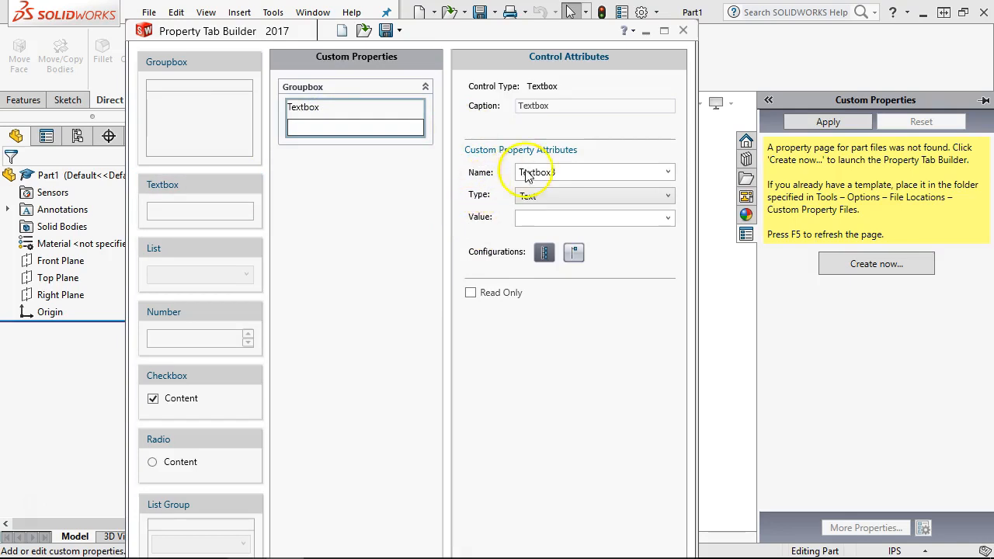
{"action": "double_click", "coordinate": [551, 106]}
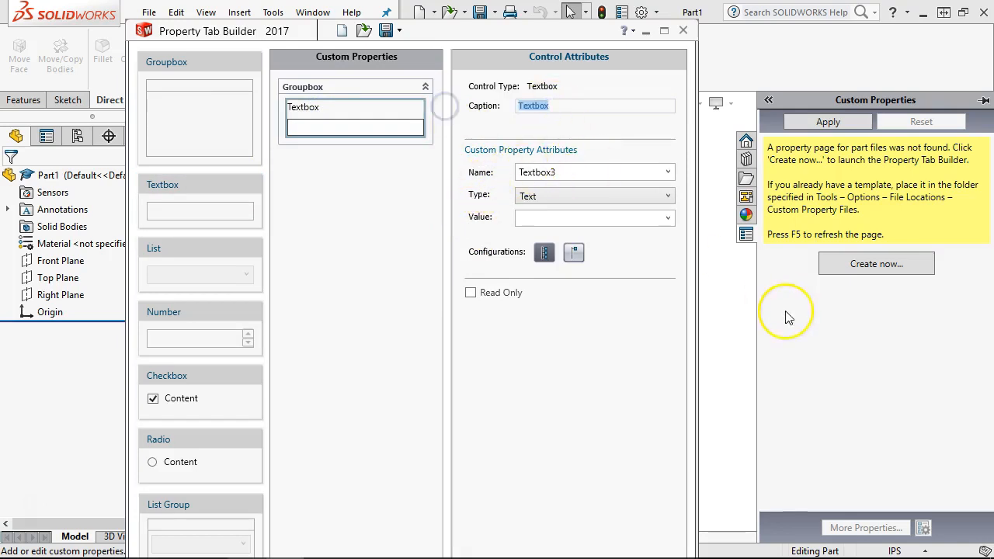
{"action": "type", "text": "P"}
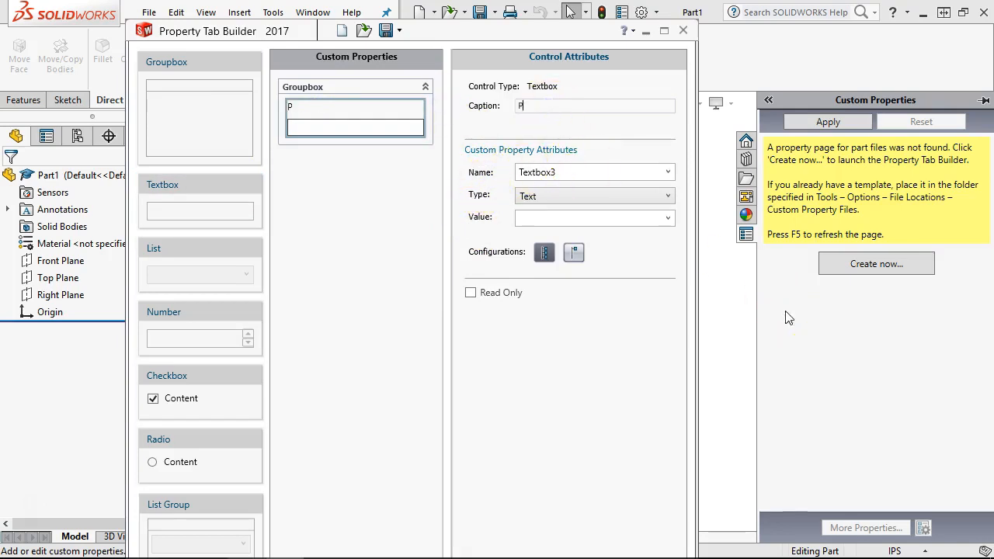
{"action": "type", "text": "art bname"}
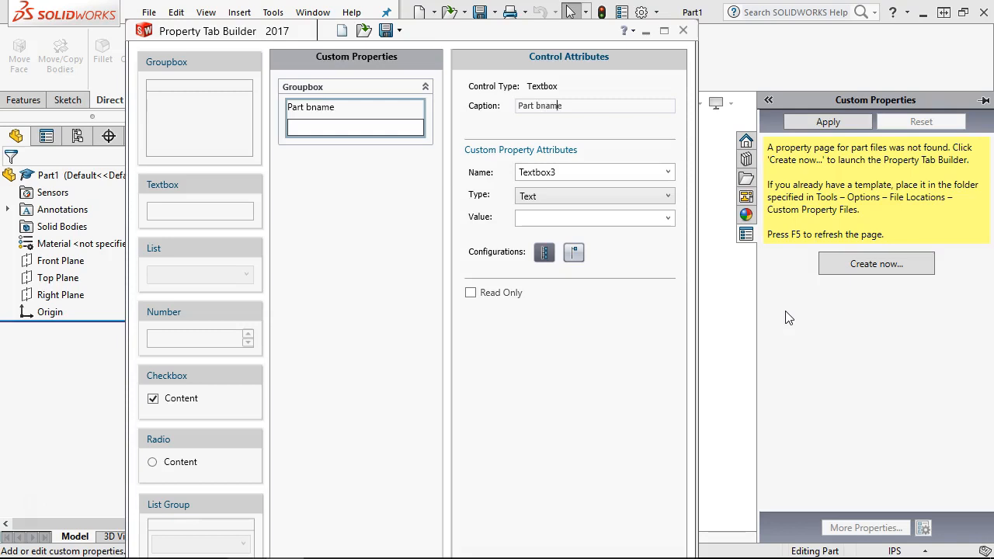
{"action": "key", "text": "Left"}
{"action": "key", "text": "Left"}
{"action": "key", "text": "Left"}
{"action": "key", "text": "Left"}
{"action": "key", "text": "BackSpace"}
- Name the Part name textbox's custom property PartName
{"action": "key", "text": "Tab"}
{"action": "left_click", "coordinate": [734, 359]}
{"action": "type", "text": "a"}
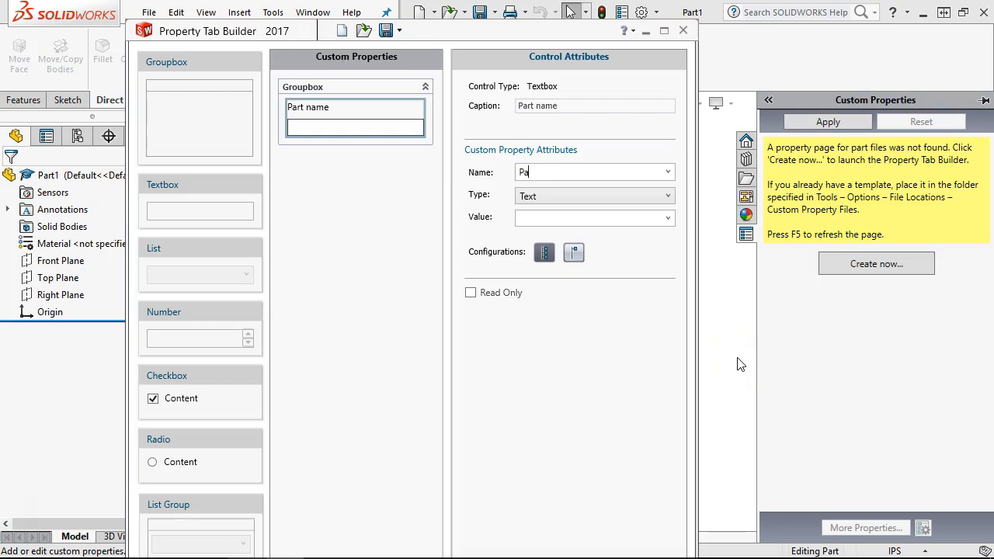
{"action": "type", "text": "rtName"}
{"action": "key", "text": "Tab"}
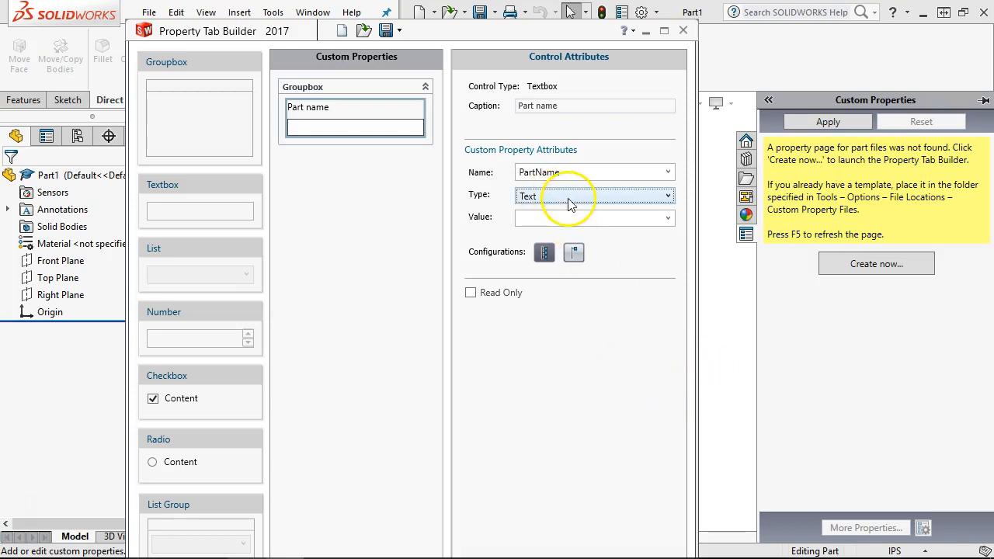
- Review the preset values offered for PartName, leave its value empty and show the property on the Custom tab
{"action": "left_click", "coordinate": [668, 219]}
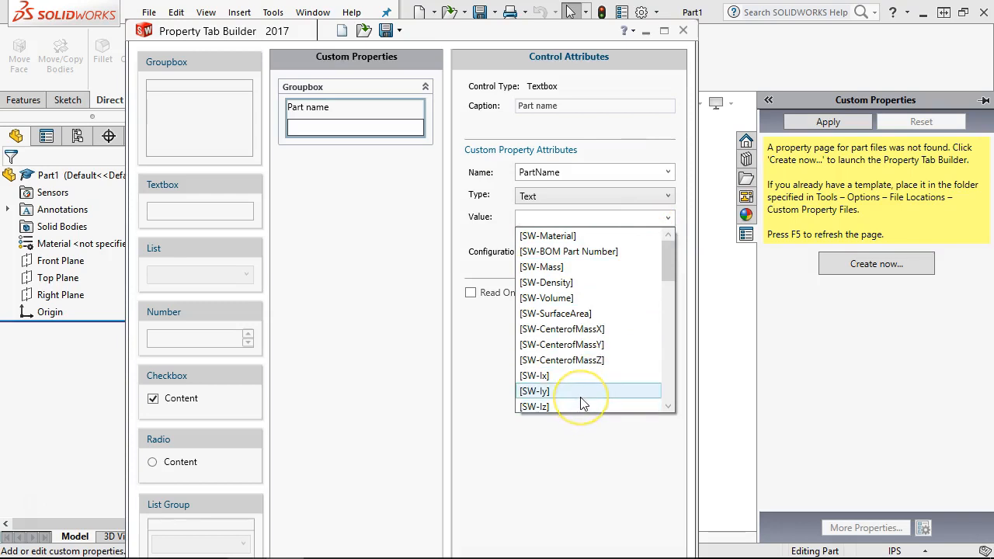
{"action": "mouse_move", "coordinate": [668, 260]}
{"action": "left_mouse_down"}
{"action": "mouse_move", "coordinate": [664, 397]}
{"action": "mouse_move", "coordinate": [665, 250]}
{"action": "left_mouse_up"}
{"action": "left_click", "coordinate": [486, 334]}
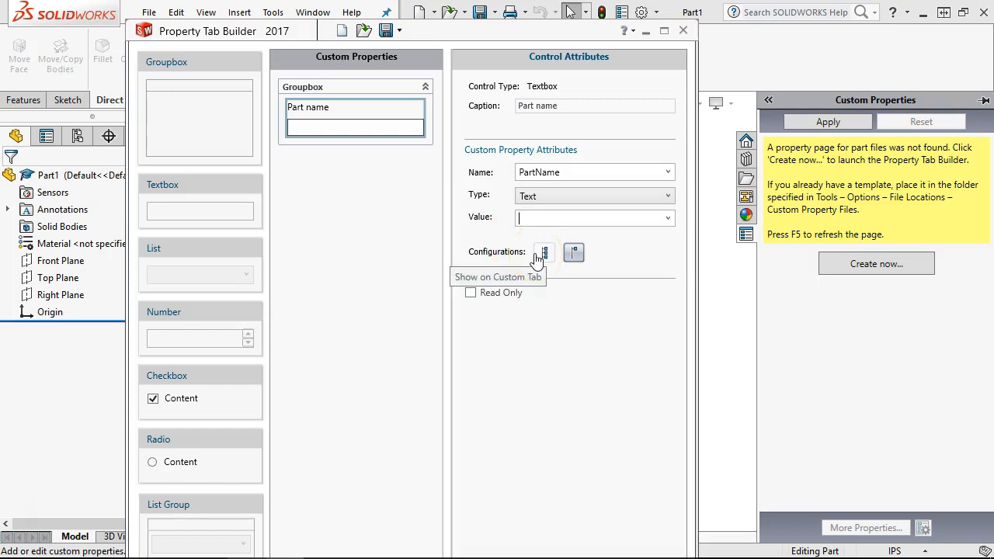
{"action": "left_click", "coordinate": [537, 258]}
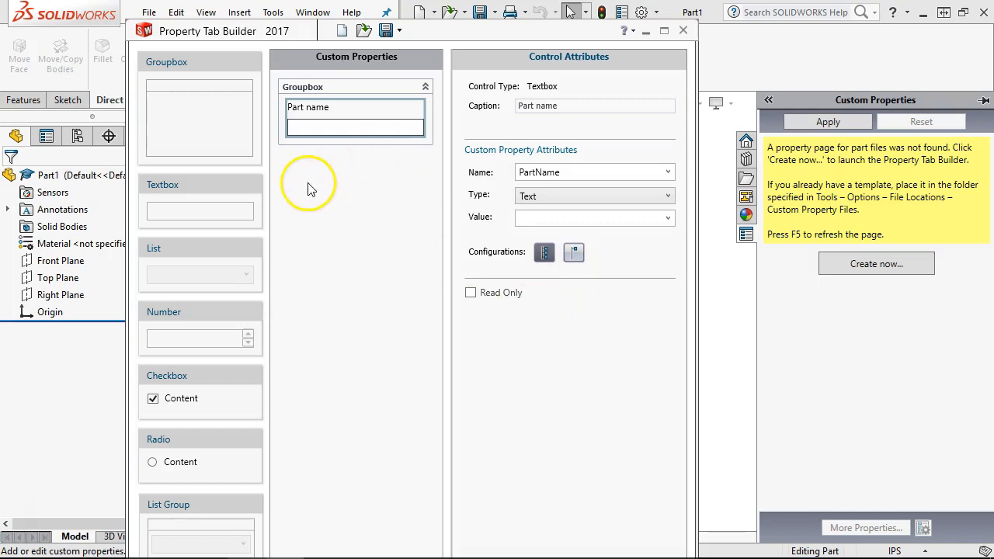
- Add a list control below Part name, with both its caption and its property name set to Finish
{"action": "left_click_drag", "start_coordinate": [247, 255], "coordinate": [325, 180]}
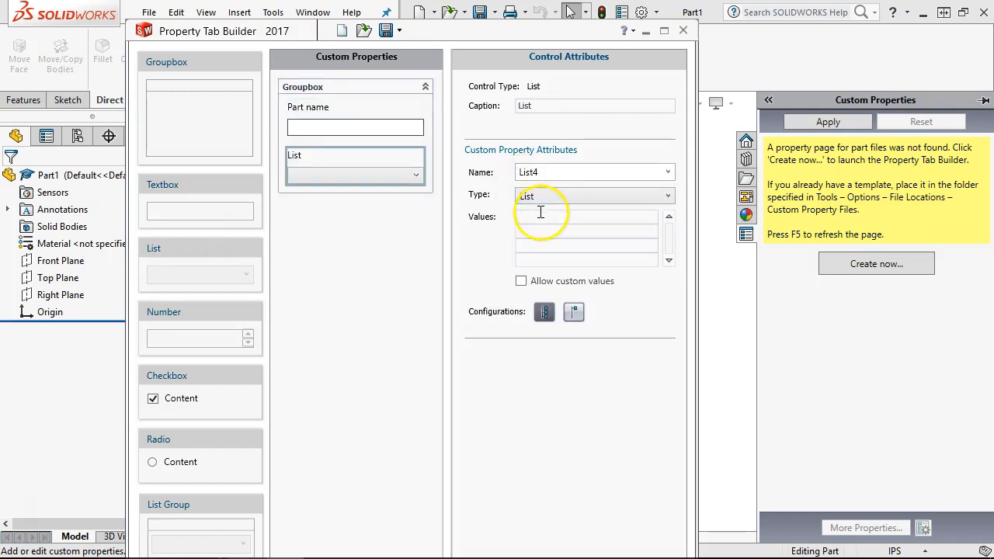
{"action": "double_click", "coordinate": [551, 104]}
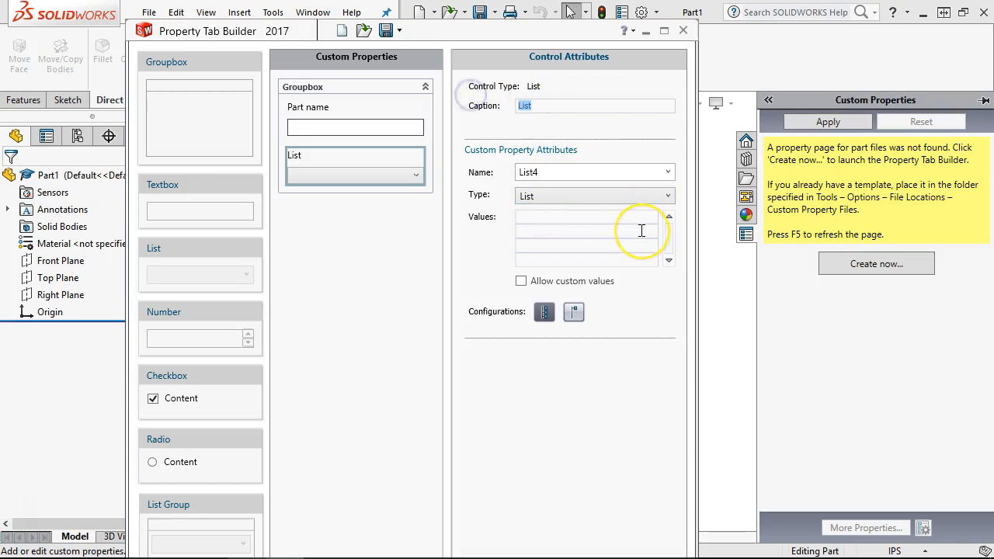
{"action": "type", "text": "Finish"}
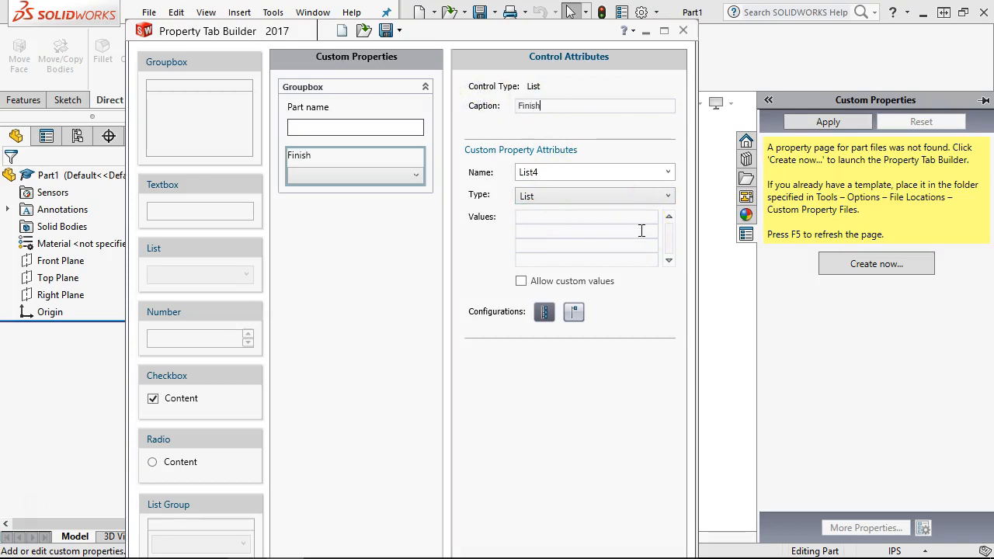
{"action": "double_click", "coordinate": [547, 172]}
{"action": "type", "text": "Finish"}
- Fill the Finish list with the values Raw, Ano, Powder Coat and Chem
{"action": "left_click", "coordinate": [525, 218]}
{"action": "type", "text": "R"}
{"action": "type", "text": "aw"}
{"action": "type", "text": "Ano"}
{"action": "type", "text": "Po"}
{"action": "type", "text": "wdee"}
{"action": "type", "text": " Coat"}
{"action": "type", "text": "Chem"}
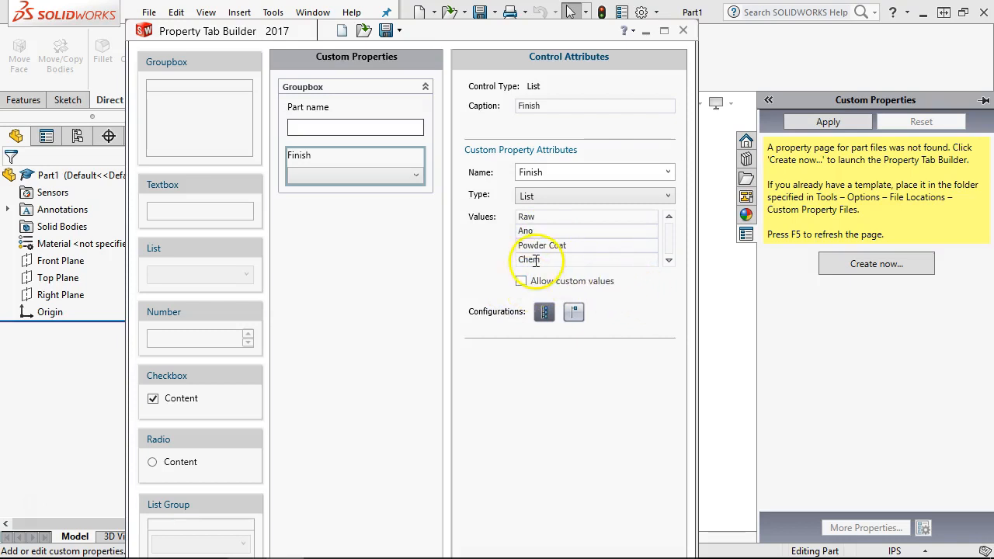
- Add a number control below Finish, caption it Revision and name its property Rev
{"action": "left_click_drag", "start_coordinate": [167, 312], "coordinate": [296, 189]}
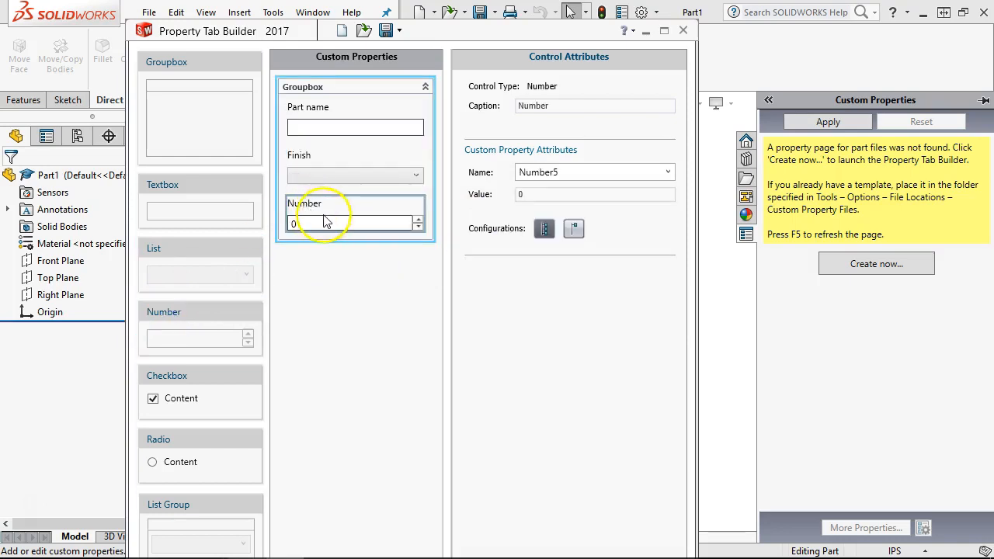
{"action": "left_click", "coordinate": [402, 222]}
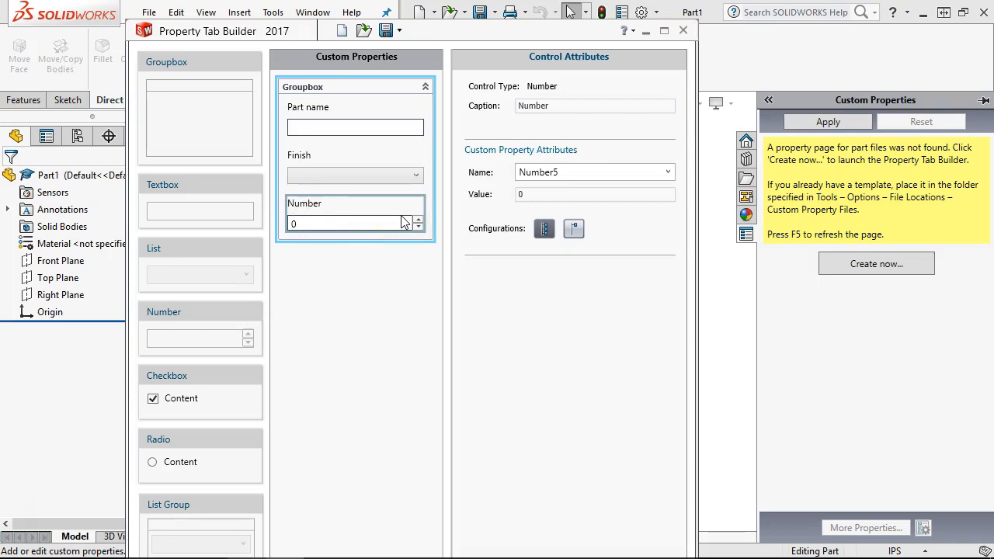
{"action": "left_click", "coordinate": [394, 222]}
{"action": "double_click", "coordinate": [548, 113]}
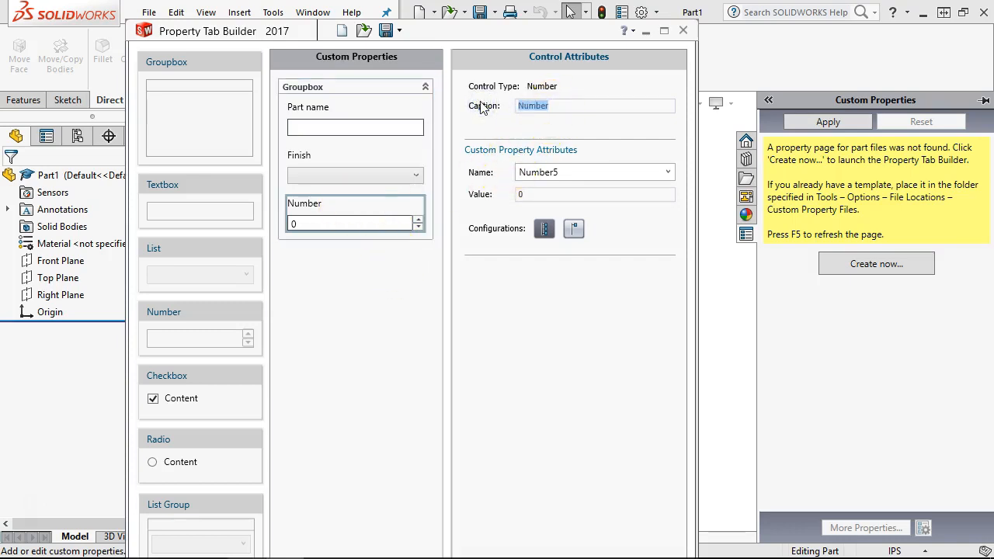
{"action": "type", "text": "Revis"}
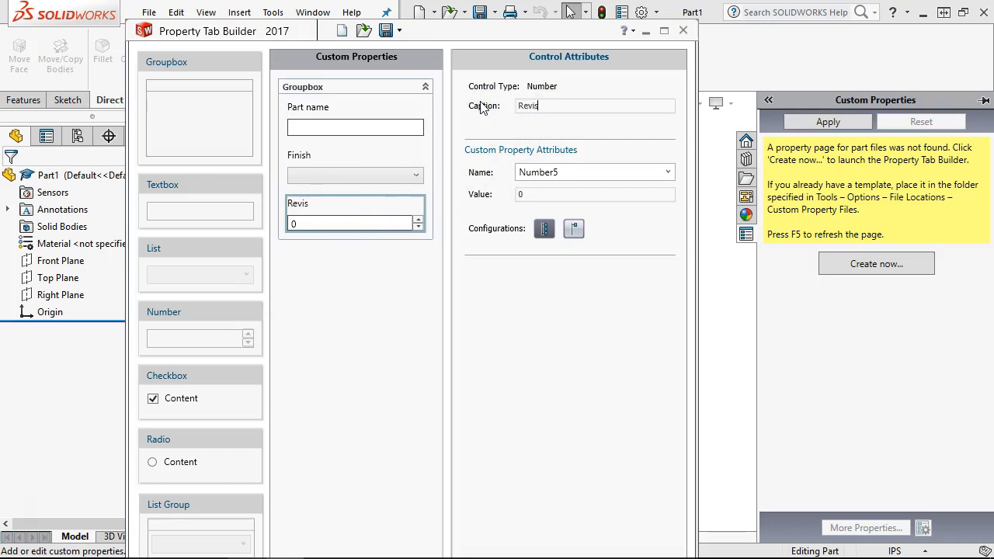
{"action": "type", "text": "ion"}
{"action": "key", "text": "Tab"}
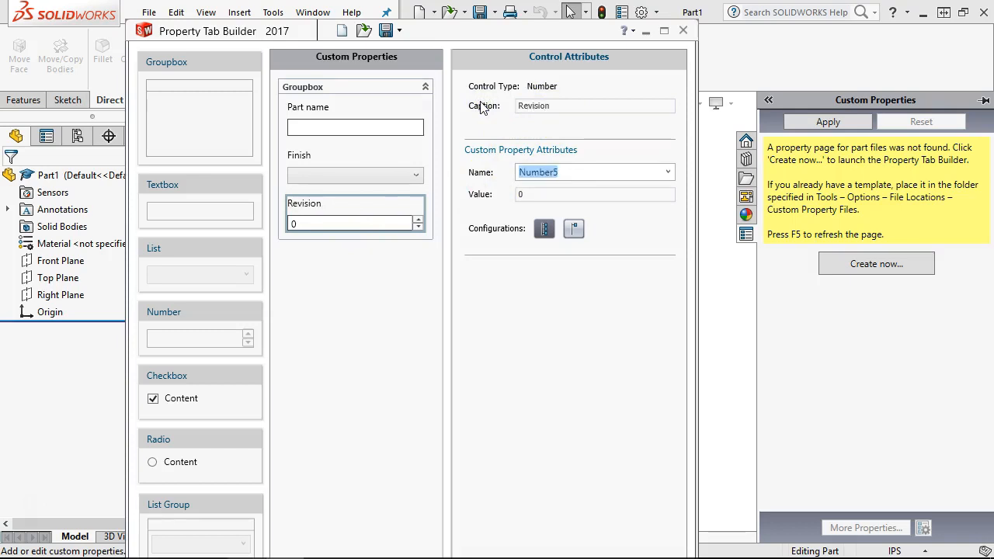
{"action": "type", "text": "Rev"}
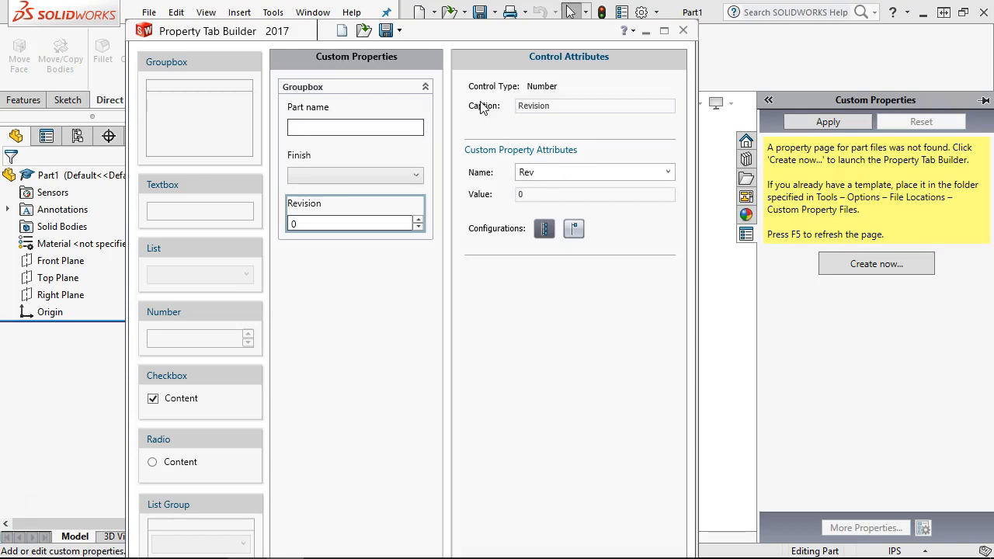
- Clear the default value of the Revision number control
{"action": "left_click", "coordinate": [310, 236]}
{"action": "left_click", "coordinate": [399, 262]}
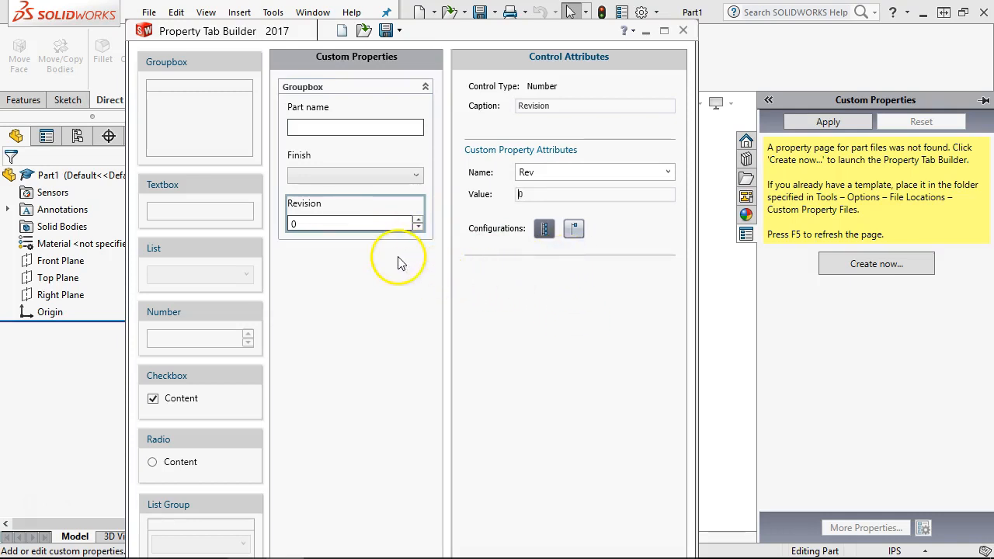
{"action": "left_click", "coordinate": [408, 264]}
{"action": "left_click", "coordinate": [349, 223]}
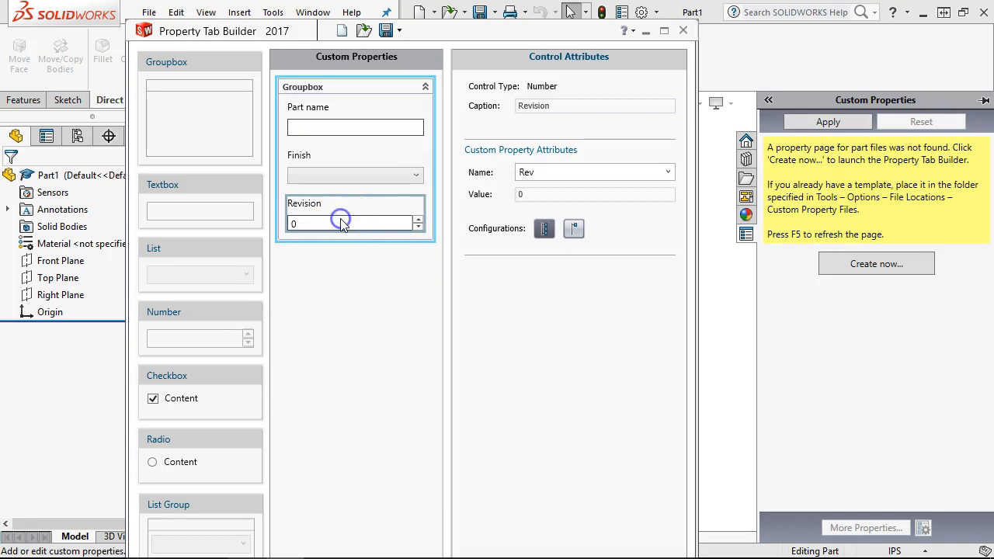
{"action": "left_click", "coordinate": [346, 224]}
{"action": "left_click", "coordinate": [310, 223]}
{"action": "left_click", "coordinate": [546, 195]}
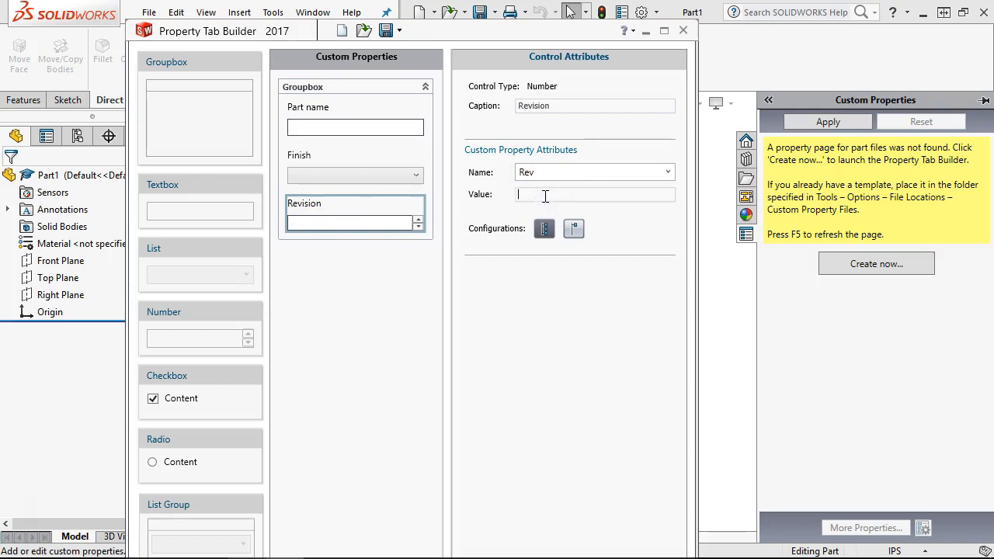
{"action": "key", "text": "BackSpace"}
- Try 101 as the Revision control's default value and empty the value again
{"action": "type", "text": "101"}
{"action": "key", "text": "Left"}
{"action": "key", "text": "Left"}
{"action": "type", "text": "0"}
{"action": "left_click_drag", "start_coordinate": [546, 196], "coordinate": [471, 191]}
{"action": "key", "text": "BackSpace"}
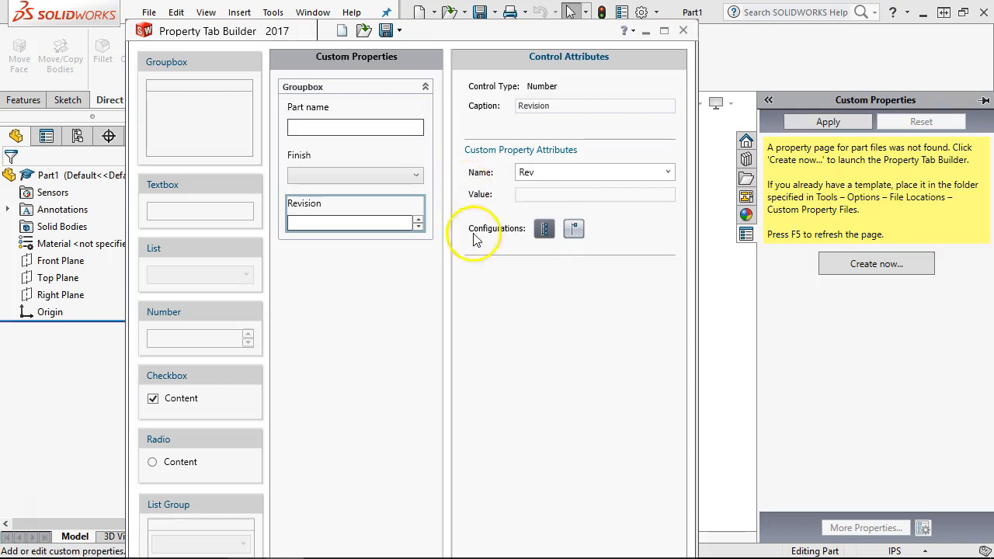
- Add a checkbox and a two-option radio button control below Revision in the groupbox
{"action": "left_click_drag", "start_coordinate": [195, 382], "coordinate": [336, 250]}
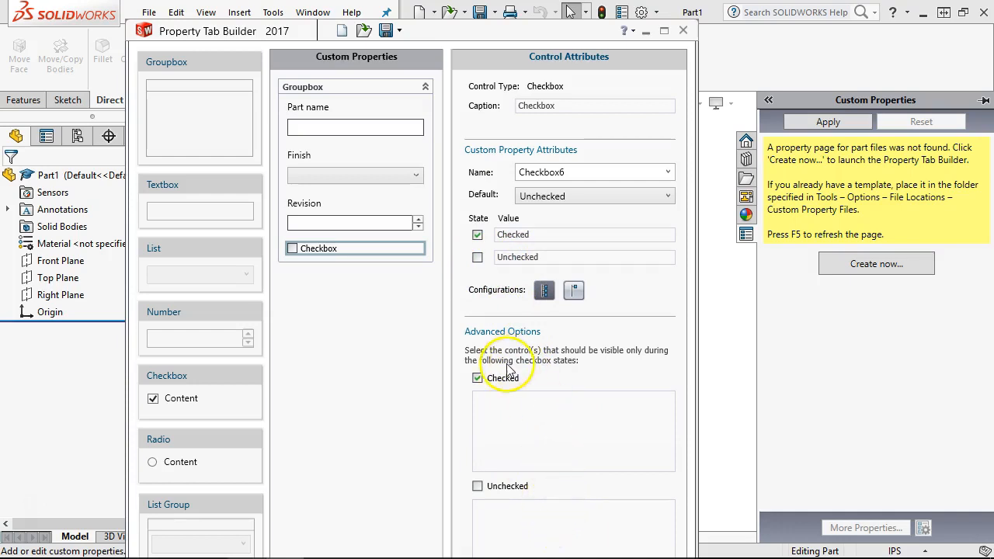
{"action": "left_click_drag", "start_coordinate": [184, 440], "coordinate": [309, 295]}
{"action": "left_click_drag", "start_coordinate": [311, 305], "coordinate": [314, 319]}
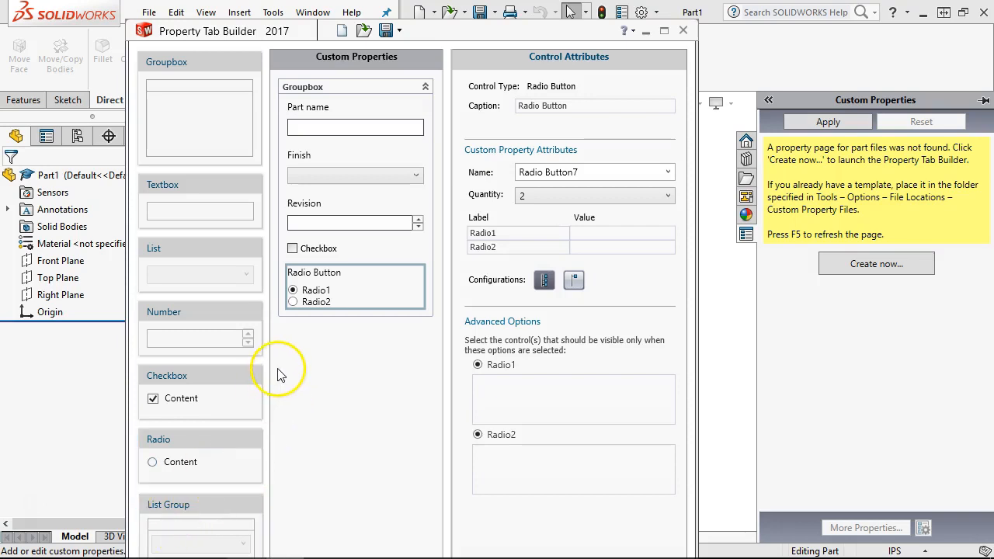
- Add a second groupbox below the first, place a new textbox in it and move the Finish list under that textbox
{"action": "left_click_drag", "start_coordinate": [192, 67], "coordinate": [329, 342]}
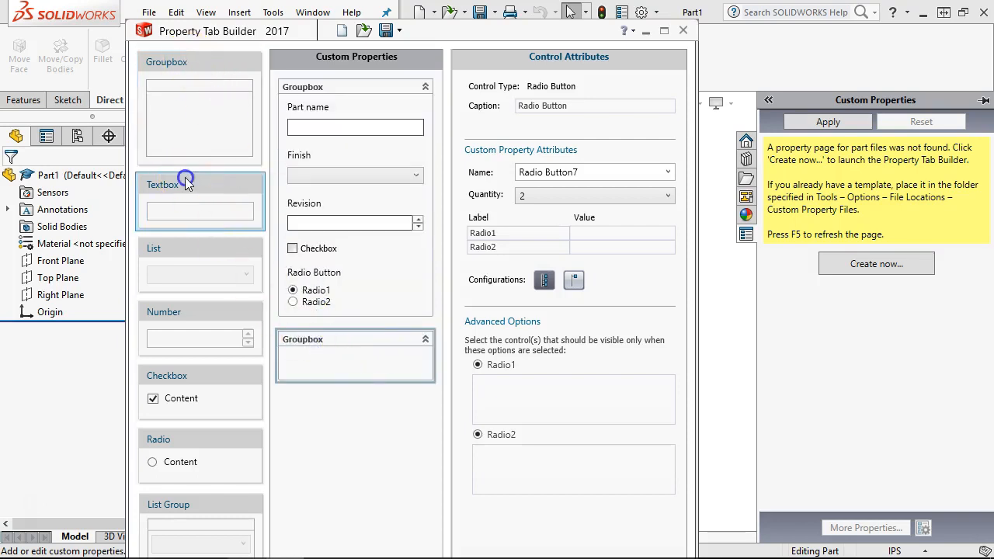
{"action": "left_click_drag", "start_coordinate": [186, 181], "coordinate": [329, 346]}
{"action": "left_click_drag", "start_coordinate": [343, 400], "coordinate": [351, 376]}
{"action": "left_click_drag", "start_coordinate": [347, 159], "coordinate": [346, 365]}
- Caption the second groupbox's textbox Material, name its property MATL and keep its type as Text
{"action": "left_click", "coordinate": [322, 317]}
{"action": "left_click", "coordinate": [516, 104]}
{"action": "type", "text": "Material"}
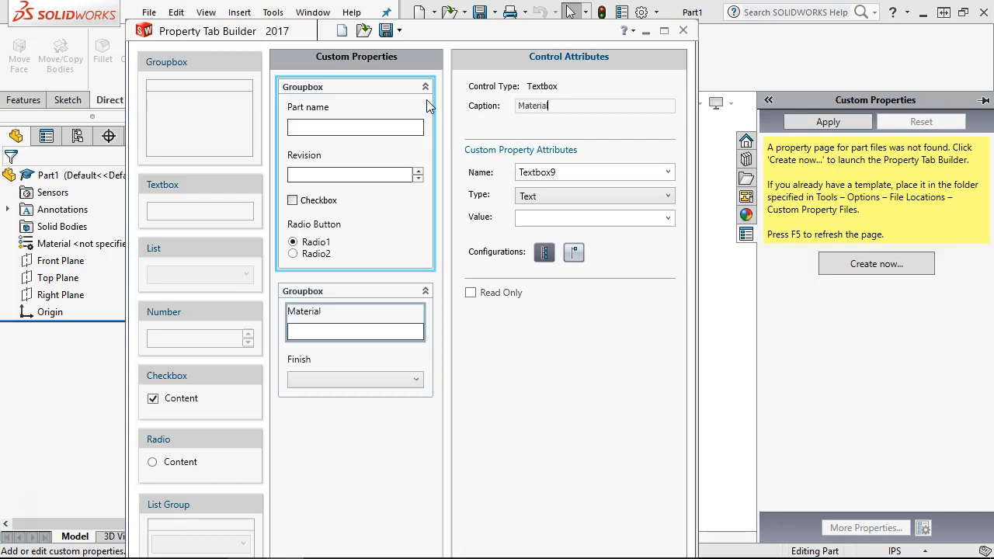
{"action": "key", "text": "Tab"}
{"action": "type", "text": "MATI"}
{"action": "type", "text": "L"}
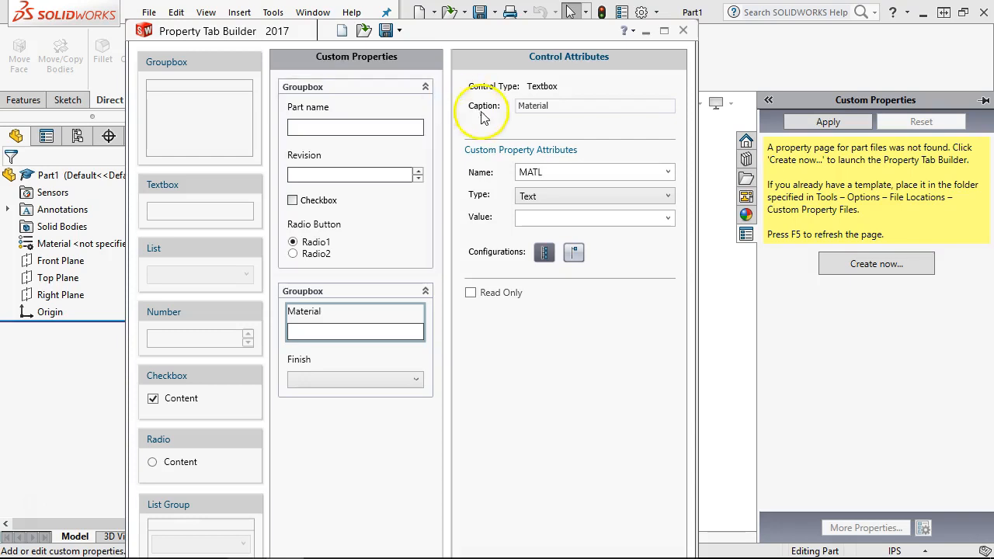
{"action": "left_click", "coordinate": [599, 200]}
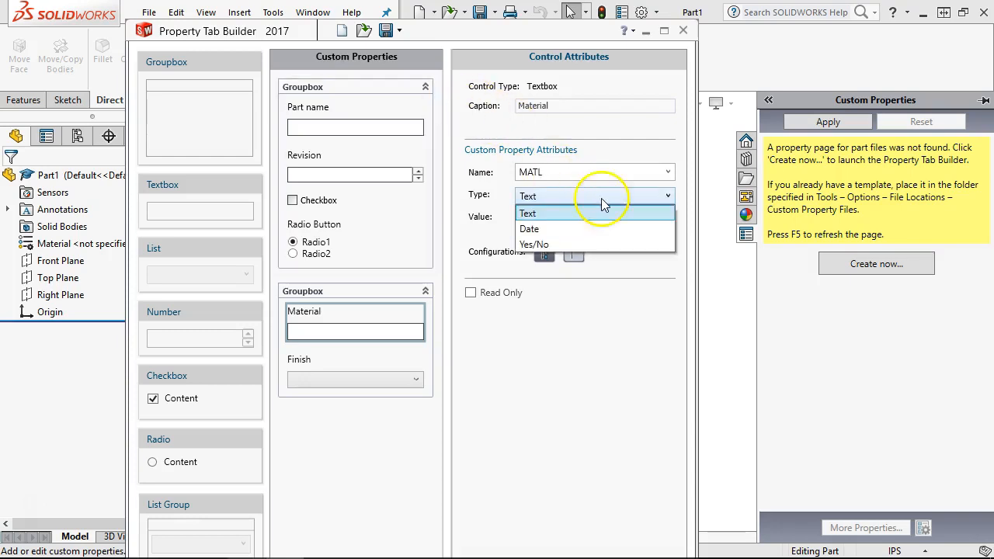
{"action": "left_click", "coordinate": [598, 198]}
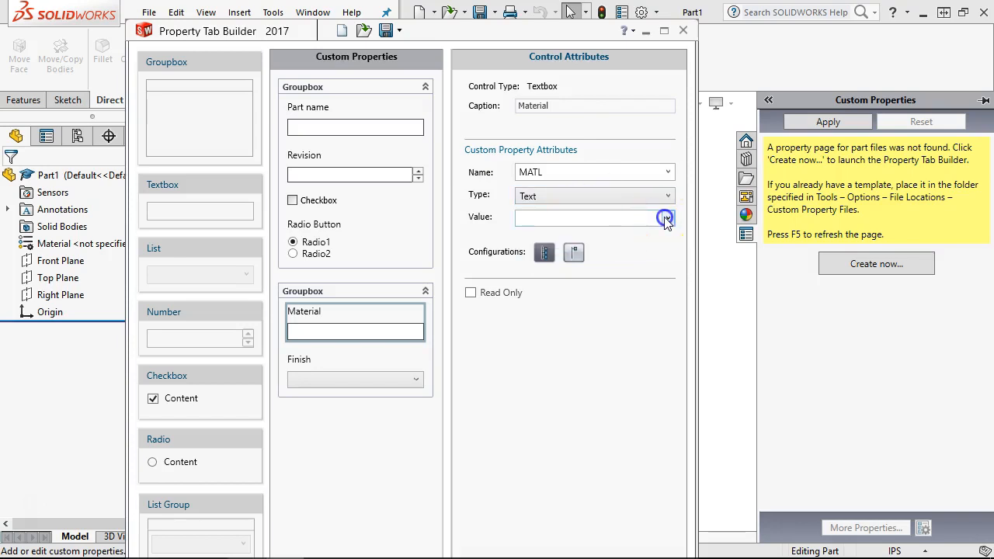
- Set the Material textbox's default value to SW-Material and start saving the property page as a template
{"action": "left_click", "coordinate": [666, 217]}
{"action": "left_click", "coordinate": [575, 237]}
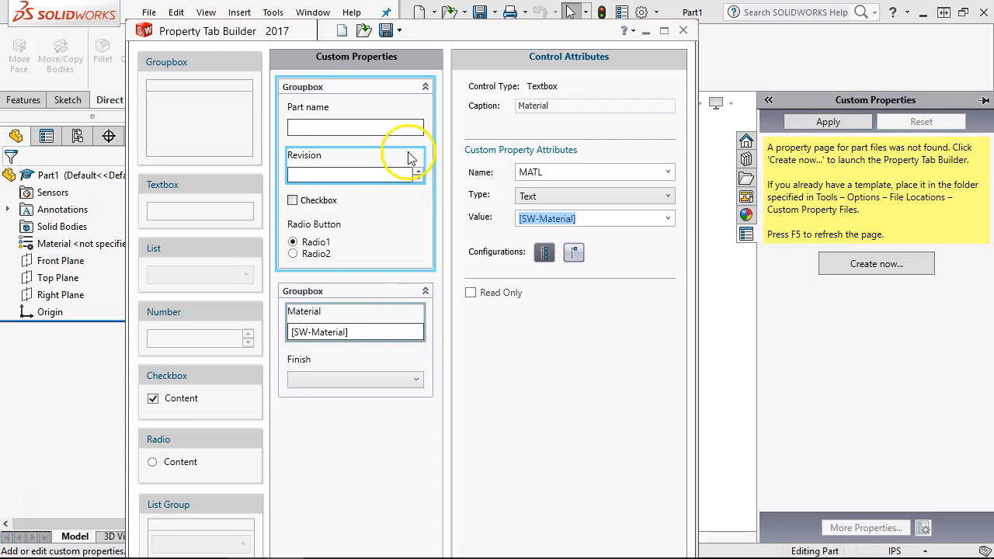
{"action": "left_click", "coordinate": [387, 31]}
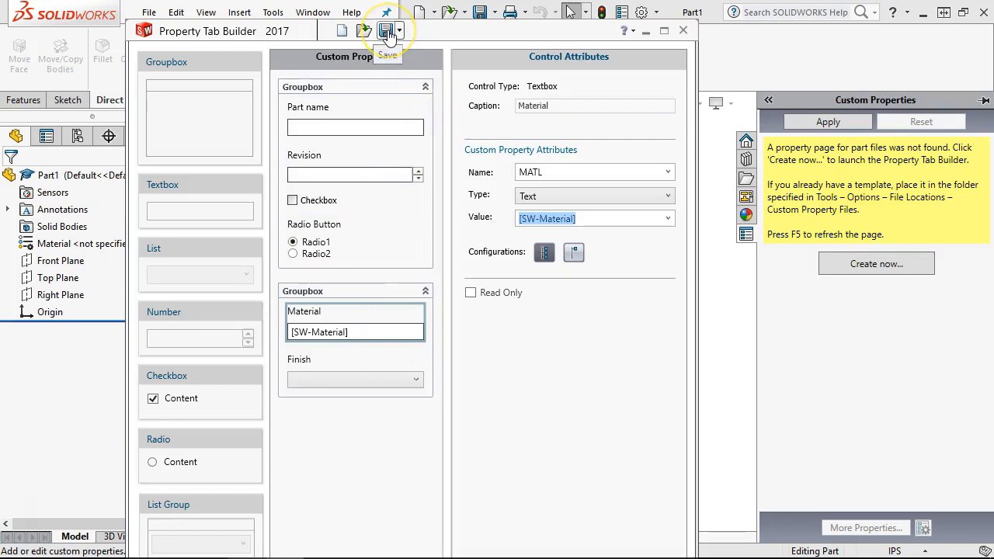
{"action": "left_click", "coordinate": [386, 32]}
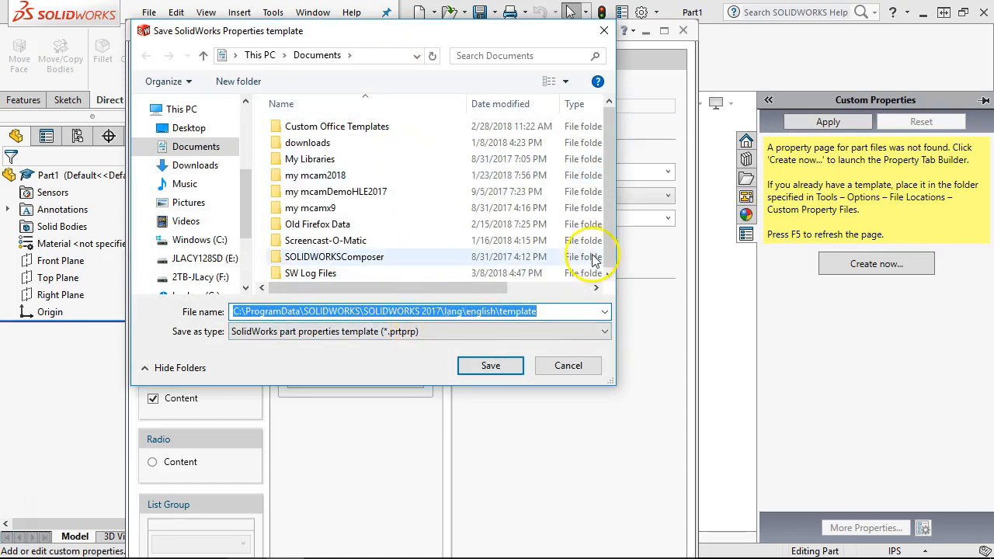
- Try to browse to the suggested path C:\ProgramData\SOLIDWORKS\SOLIDWORKS 2017\lang\english\template by copying it from the file name into the address
{"action": "left_click_drag", "start_coordinate": [611, 218], "coordinate": [611, 256]}
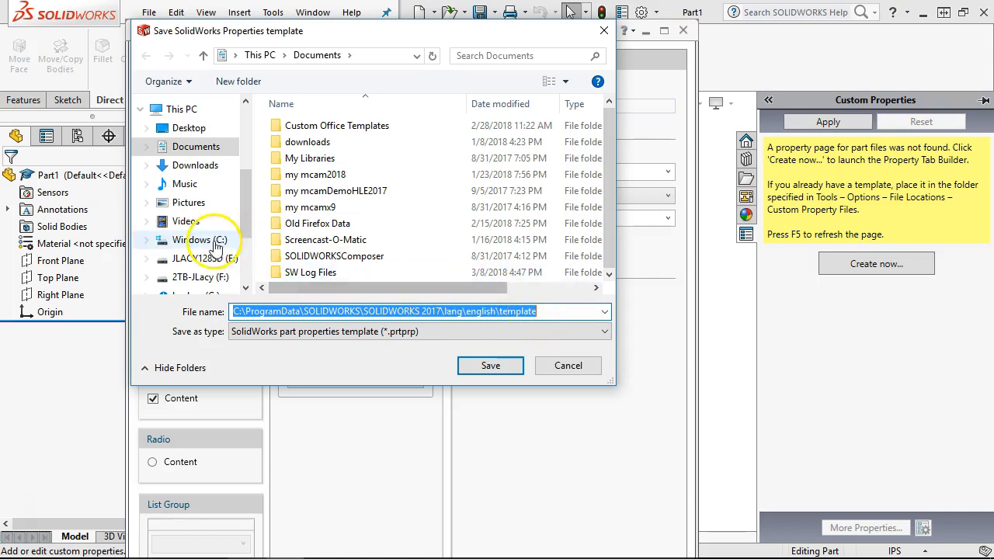
{"action": "right_click", "coordinate": [401, 308]}
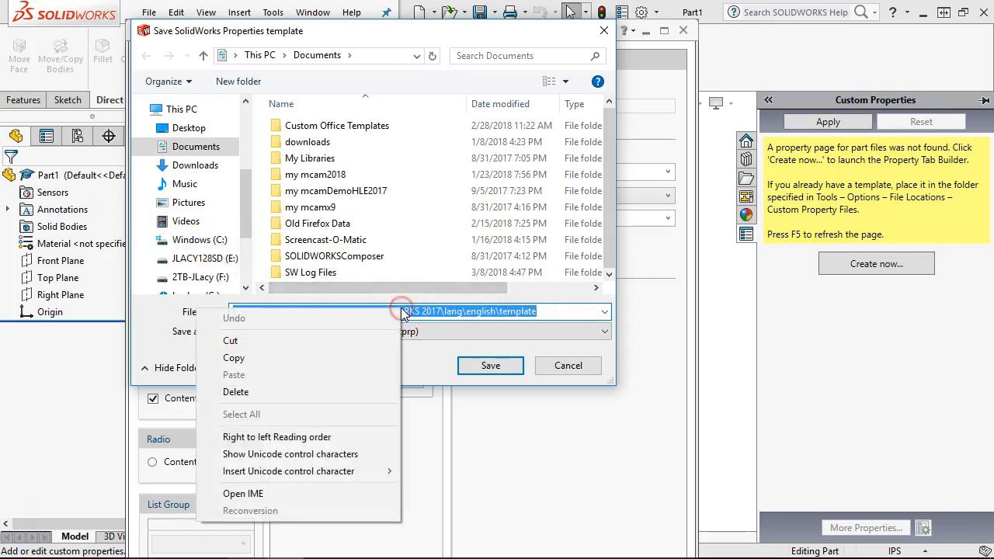
{"action": "left_click", "coordinate": [289, 354]}
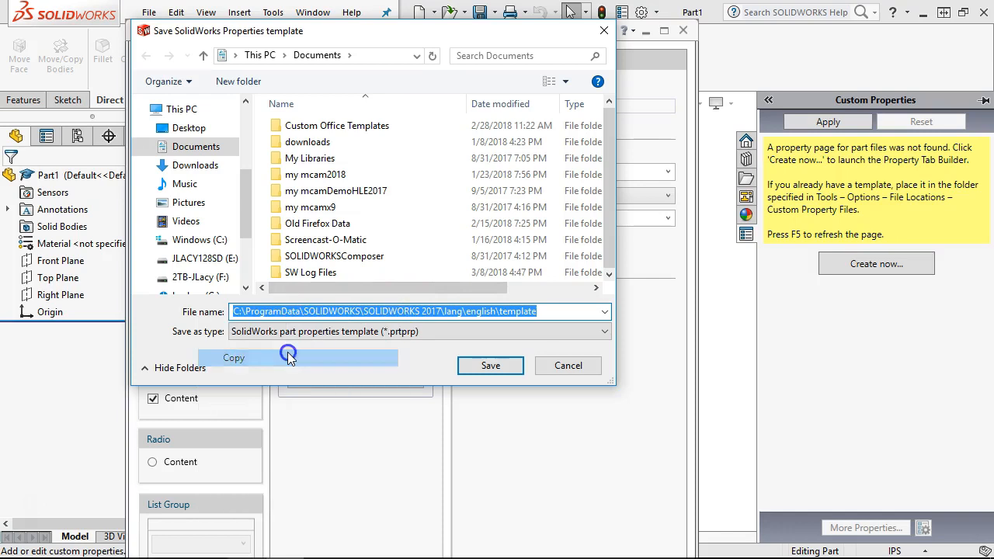
{"action": "right_click", "coordinate": [372, 59]}
{"action": "left_click", "coordinate": [351, 56]}
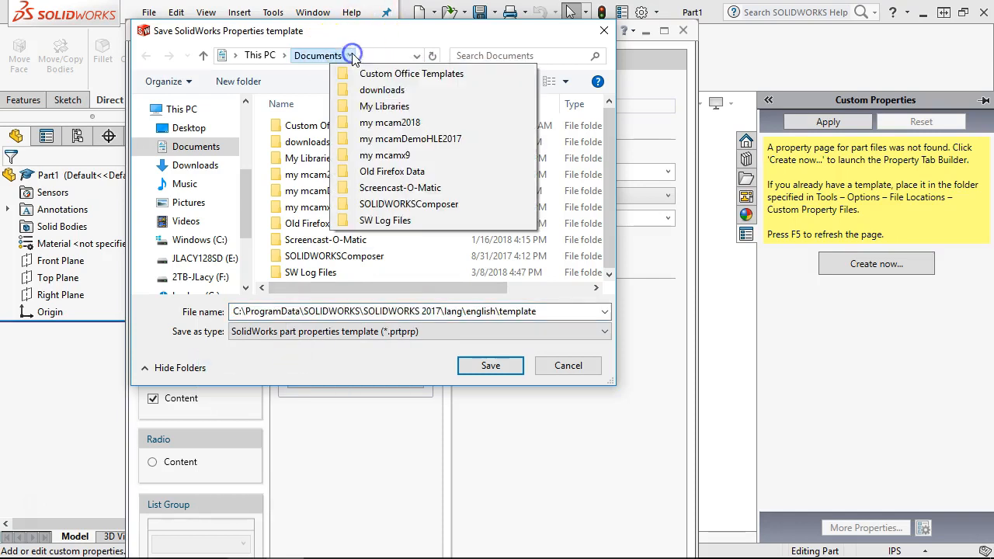
{"action": "left_click", "coordinate": [358, 54]}
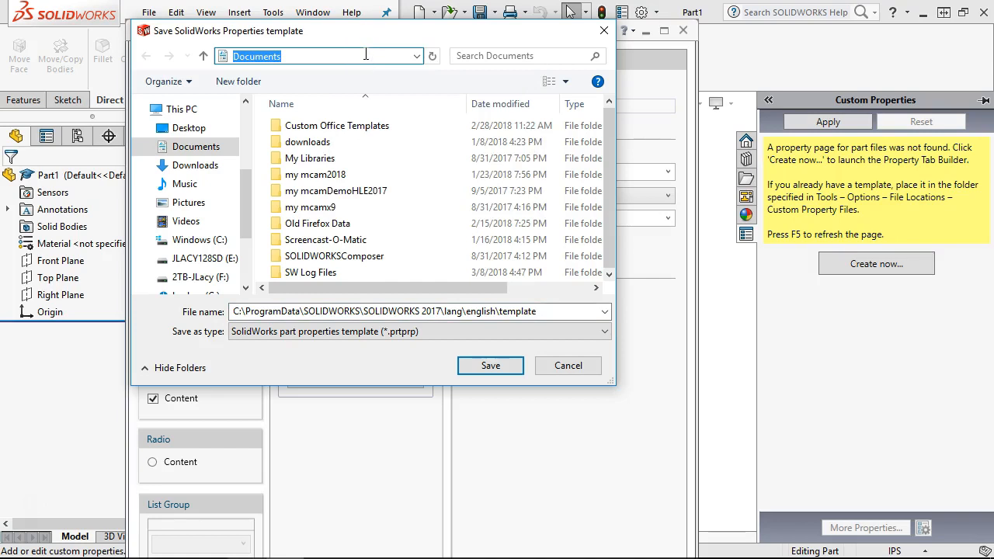
{"action": "key", "text": "ctrl+v"}
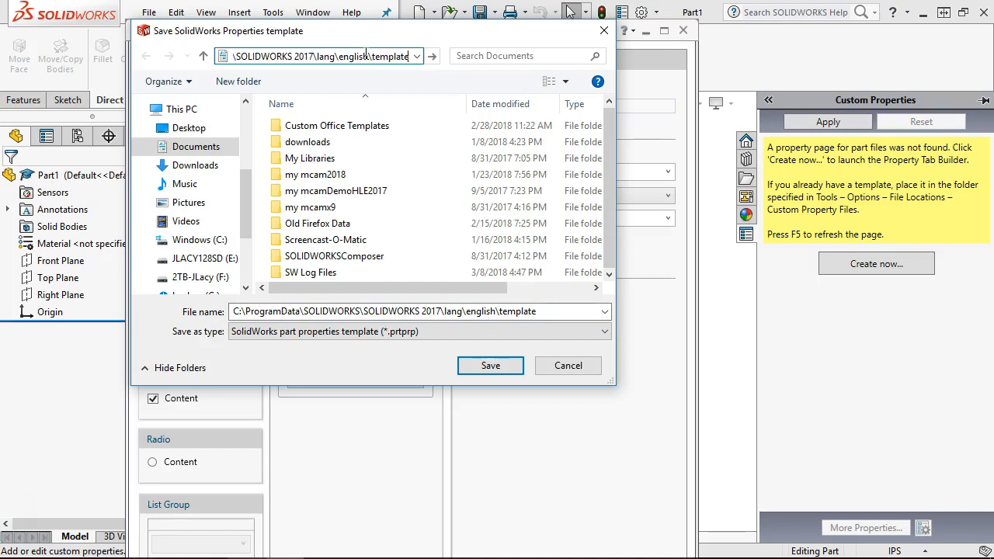
{"action": "key", "text": "Return"}
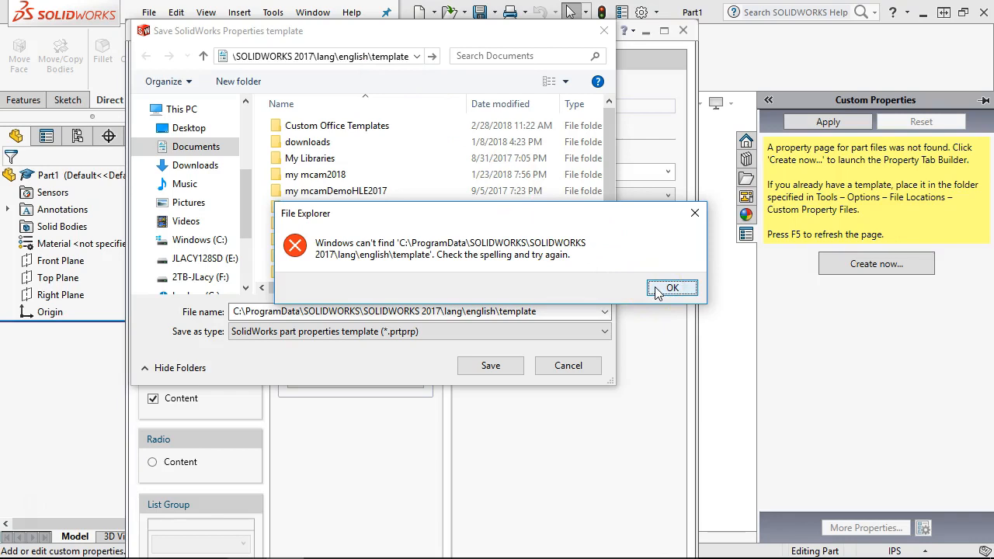
{"action": "left_click", "coordinate": [670, 288]}
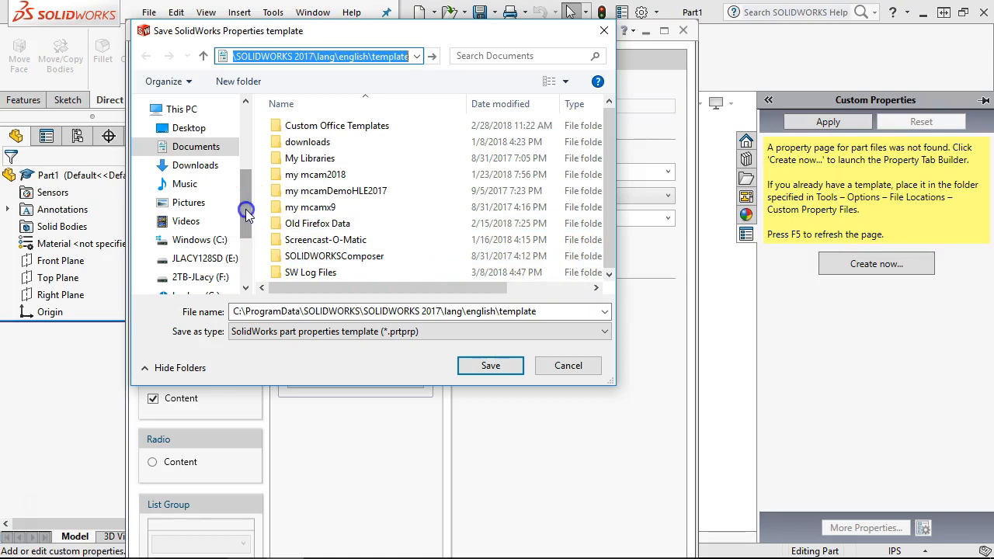
- Browse to the folder C:\ProgramData\SOLIDWORKS\SOLIDWORKS 2017\lang\english as the save location
{"action": "scroll", "coordinate": [246, 211], "scroll_direction": "down", "scroll_amount": 1}
{"action": "left_click", "coordinate": [216, 218]}
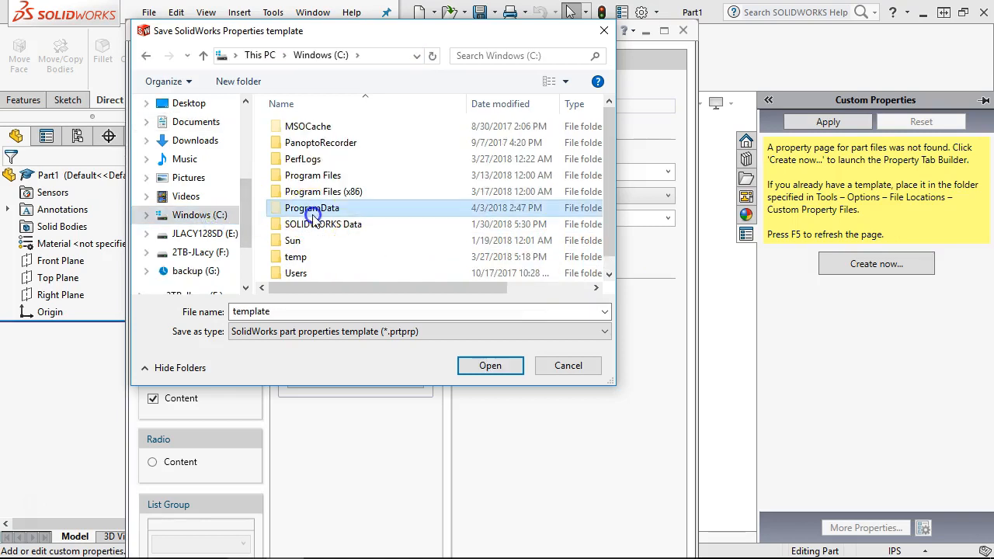
{"action": "double_click", "coordinate": [309, 219]}
{"action": "scroll", "coordinate": [315, 221], "scroll_direction": "down", "scroll_amount": 5}
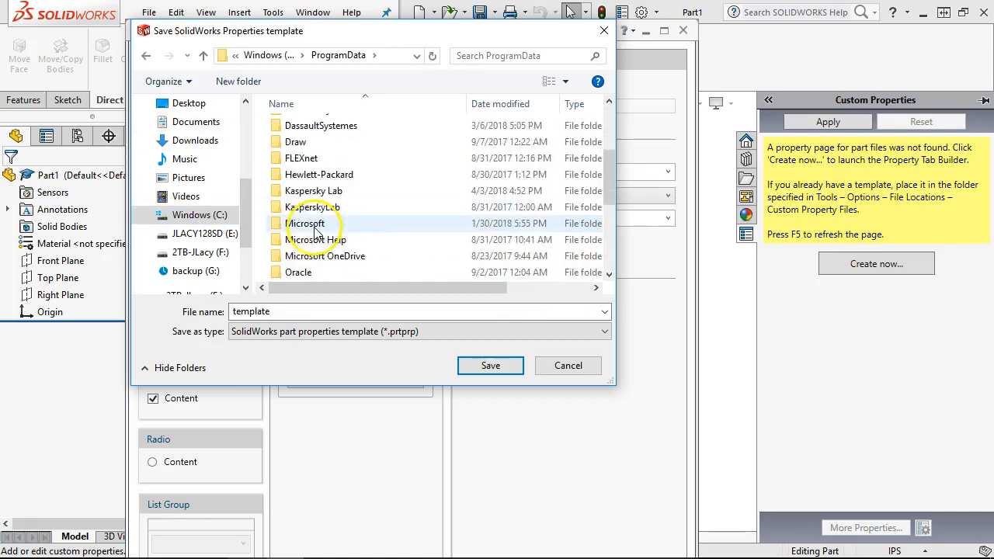
{"action": "scroll", "coordinate": [322, 268], "scroll_direction": "down", "scroll_amount": 1}
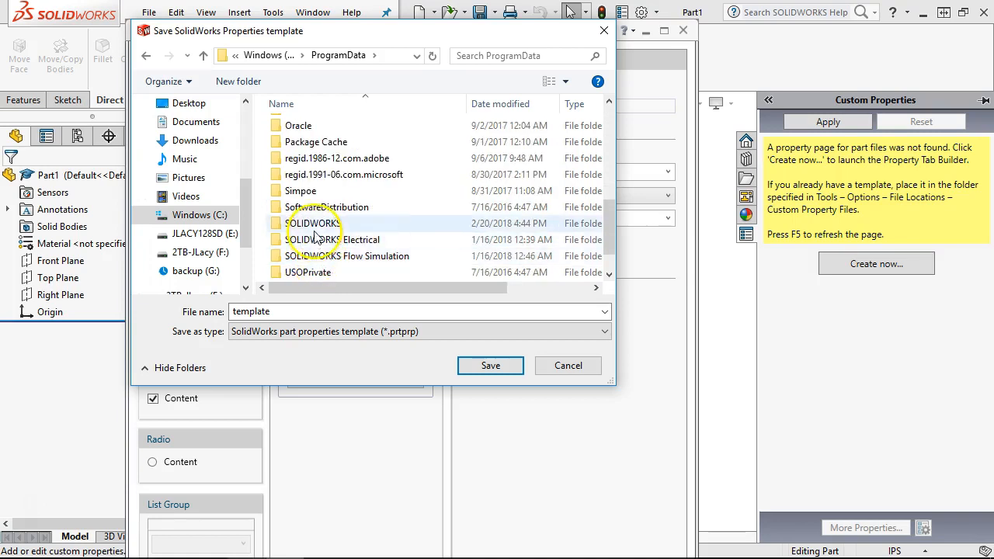
{"action": "double_click", "coordinate": [318, 231]}
{"action": "double_click", "coordinate": [321, 142]}
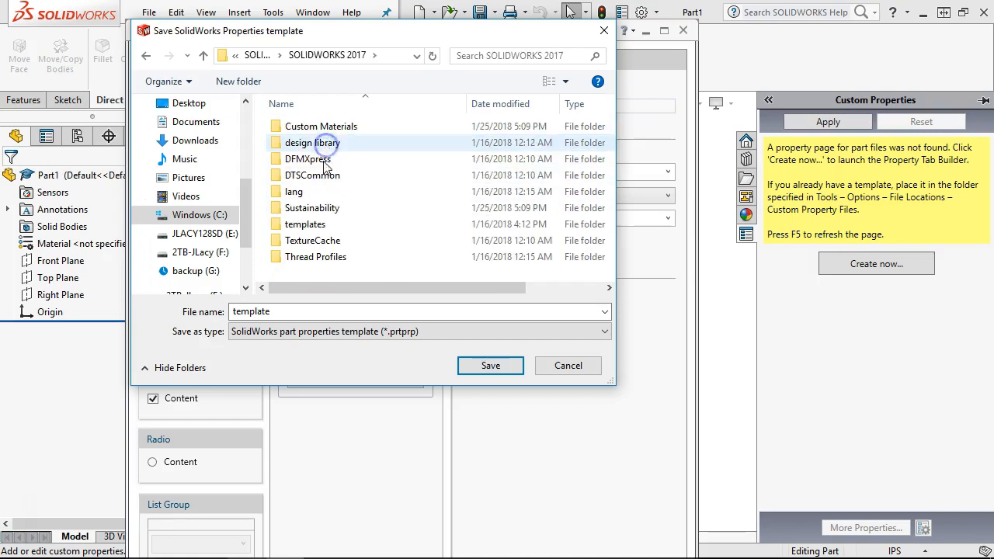
{"action": "double_click", "coordinate": [304, 191]}
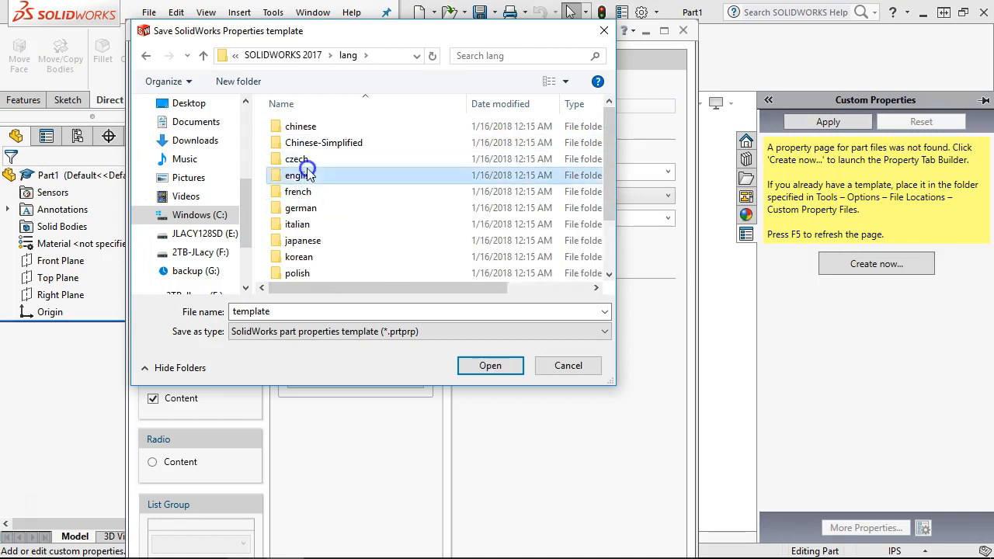
{"action": "double_click", "coordinate": [308, 174]}
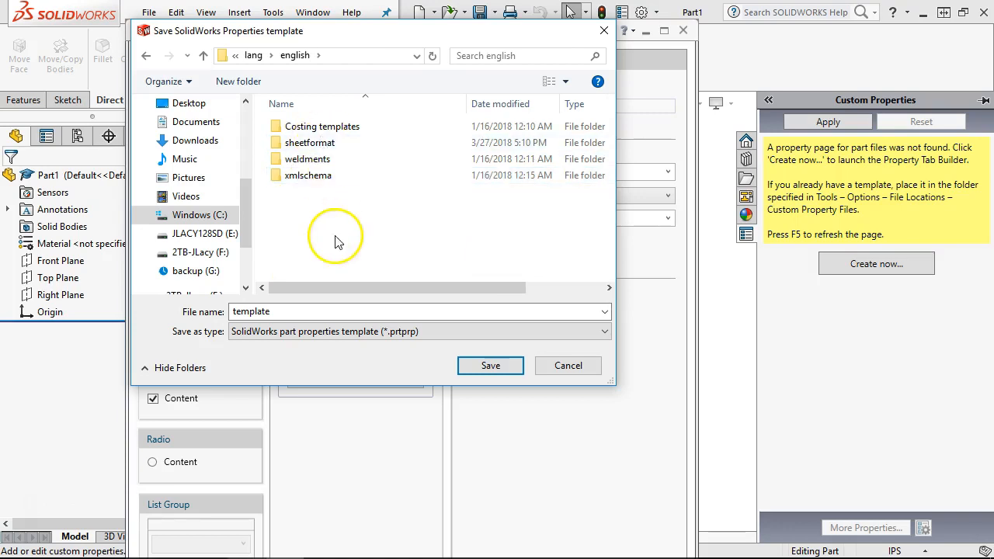
- Create a folder named templates inside the english folder and save the part properties template there as Part
{"action": "left_click", "coordinate": [241, 79]}
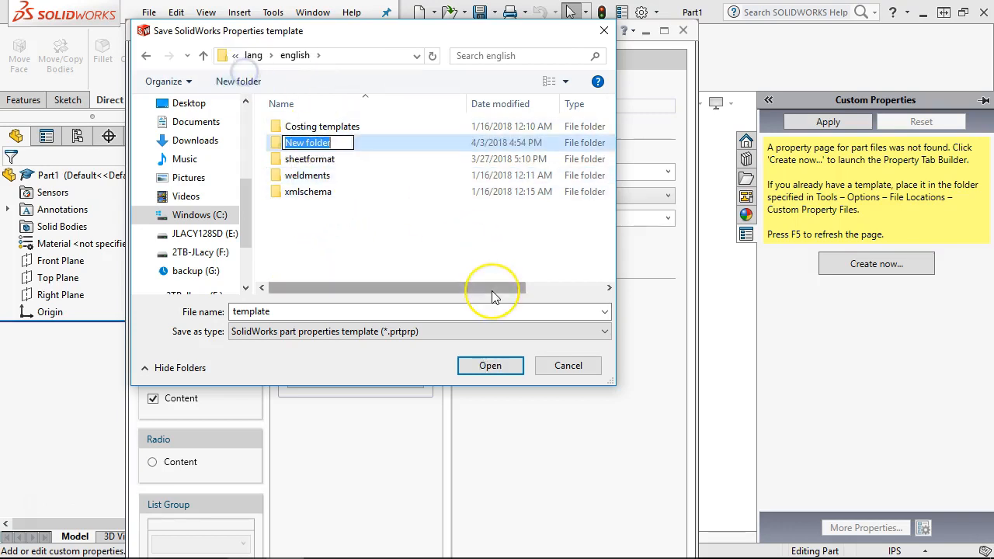
{"action": "type", "text": "templates"}
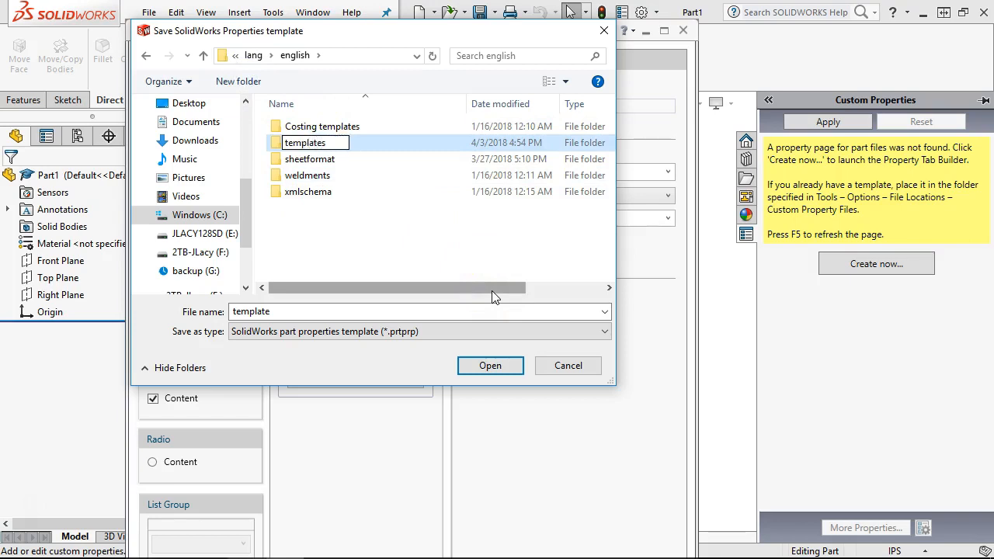
{"action": "key", "text": "Return"}
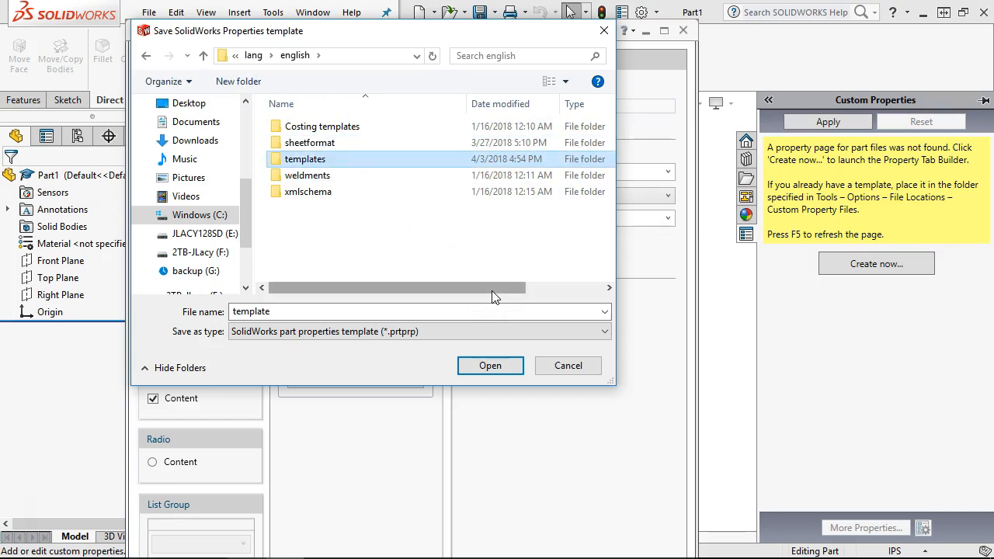
{"action": "double_click", "coordinate": [303, 159]}
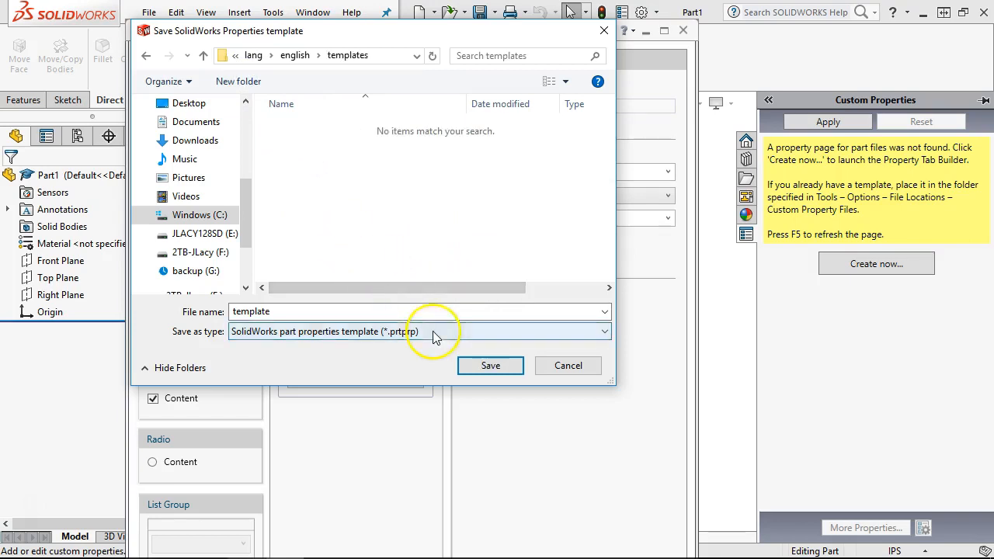
{"action": "left_click_drag", "start_coordinate": [286, 308], "coordinate": [237, 310]}
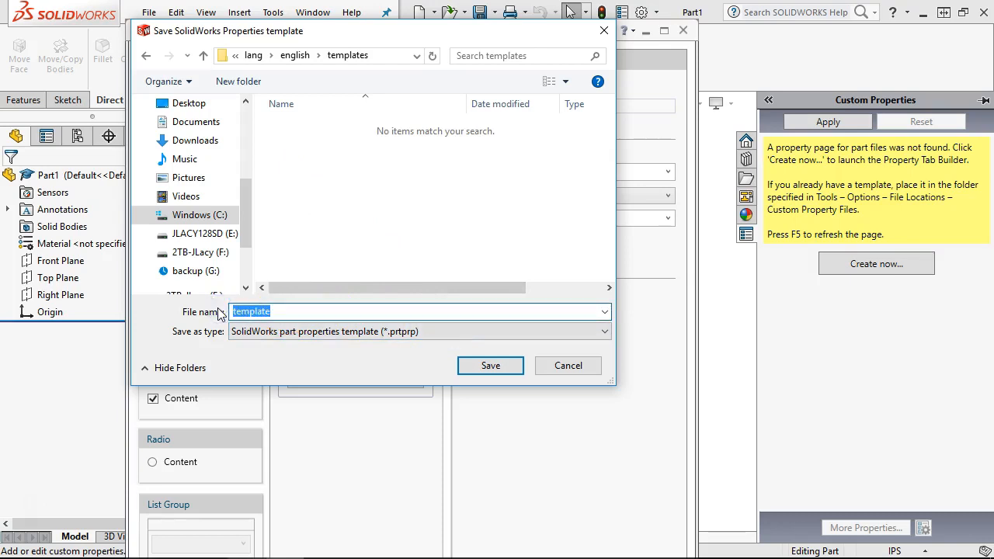
{"action": "left_click", "coordinate": [490, 365]}
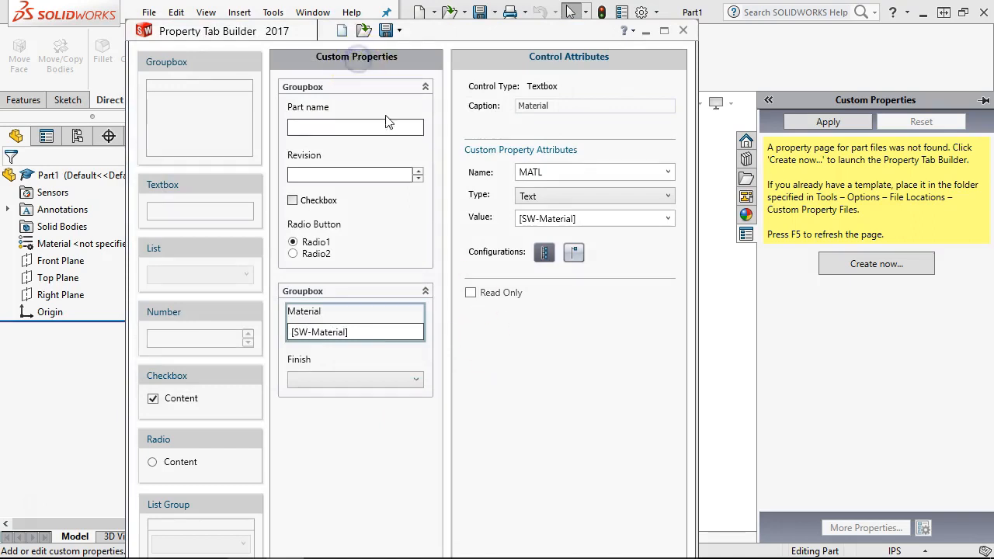
- Change the property page's type to Assembly, save it as Assembly in the templates folder and close the Property Tab Builder
{"action": "left_click", "coordinate": [366, 455]}
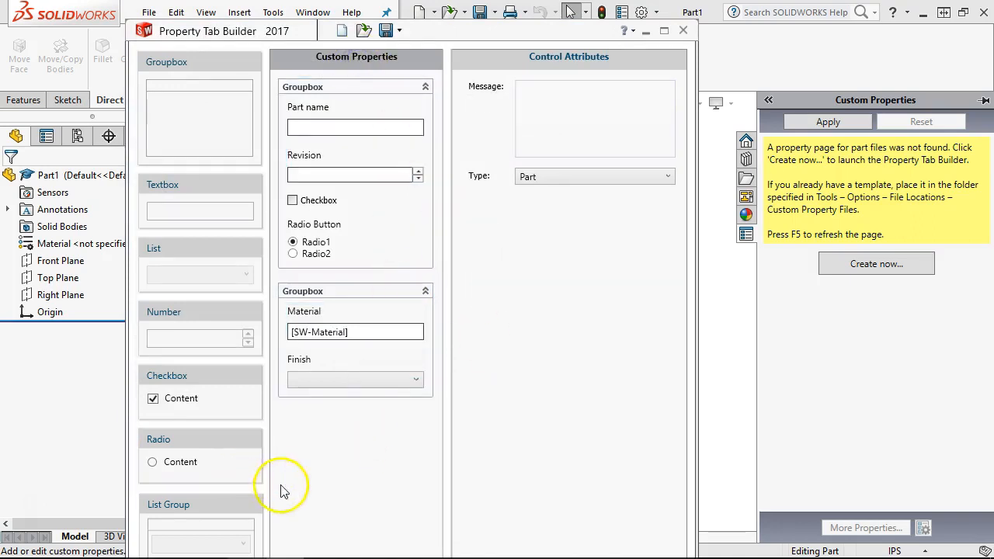
{"action": "left_click", "coordinate": [534, 178]}
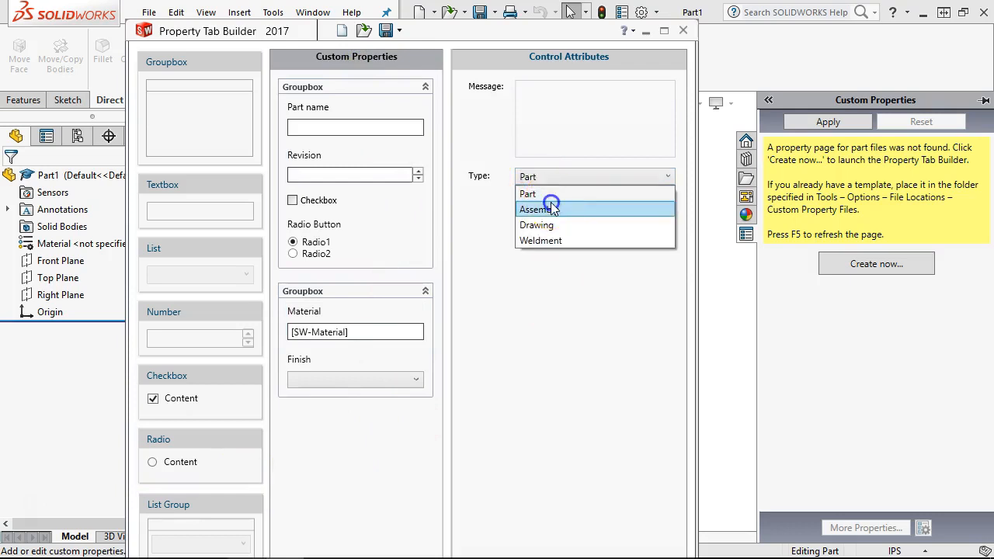
{"action": "left_click", "coordinate": [547, 204]}
{"action": "left_click", "coordinate": [388, 33]}
{"action": "key", "text": "ctrl+c"}
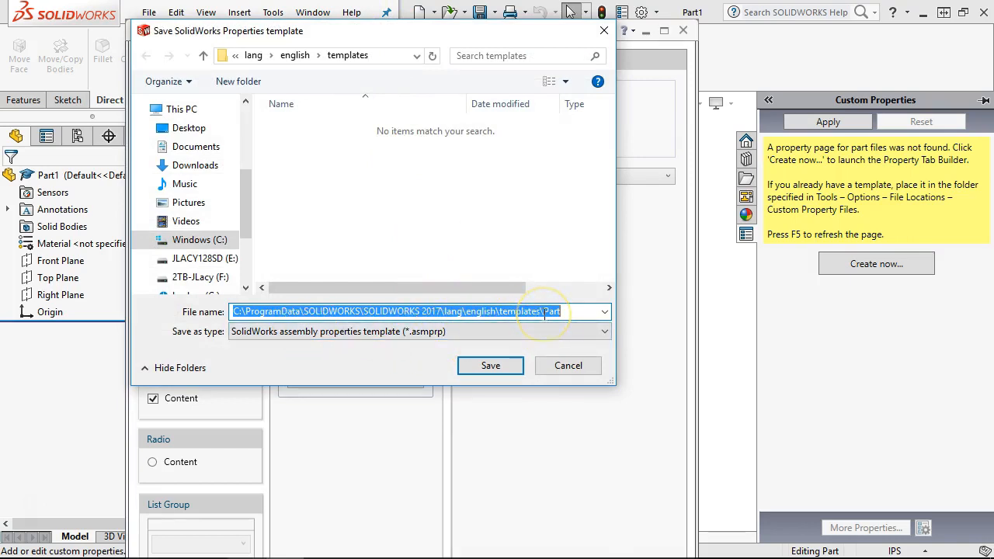
{"action": "type", "text": "Assembly"}
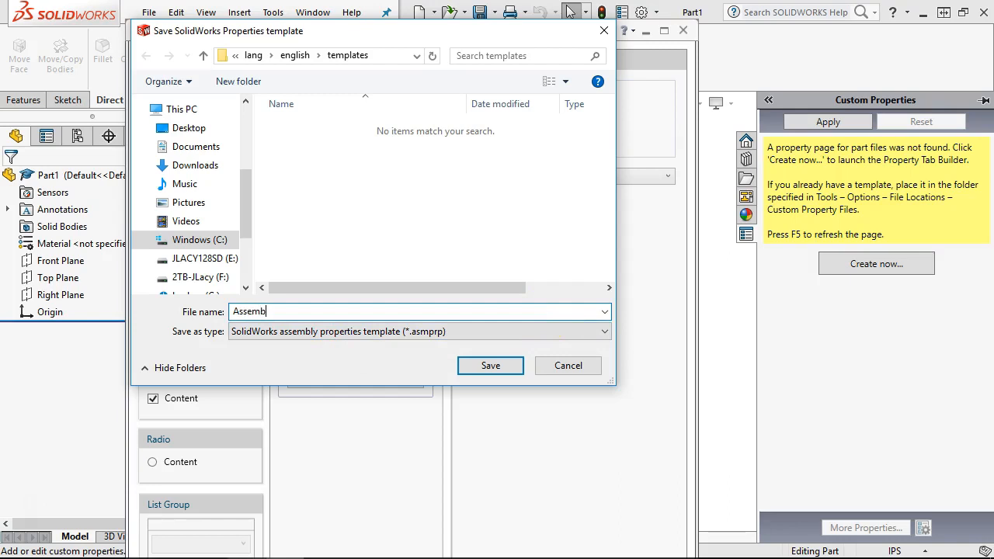
{"action": "left_click", "coordinate": [490, 365]}
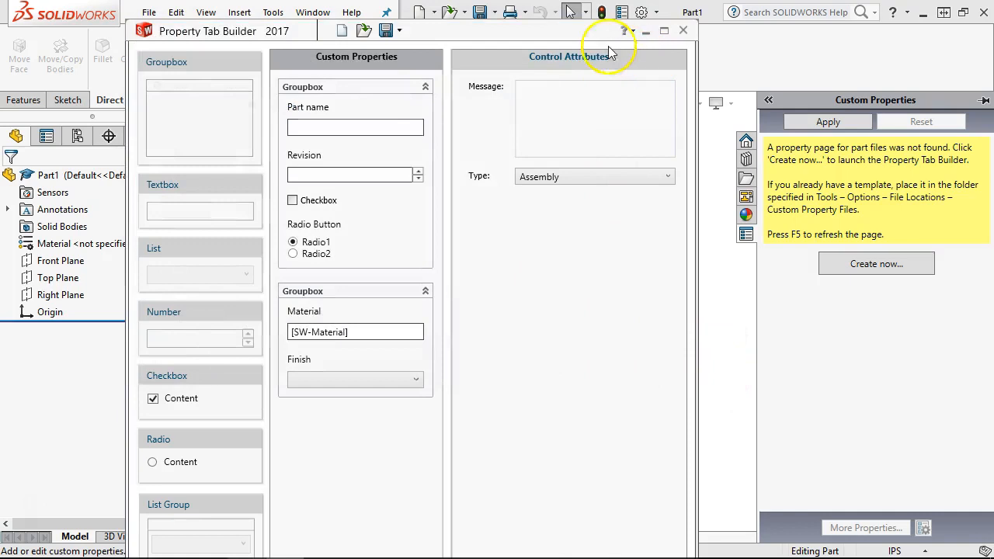
{"action": "left_click", "coordinate": [682, 32]}
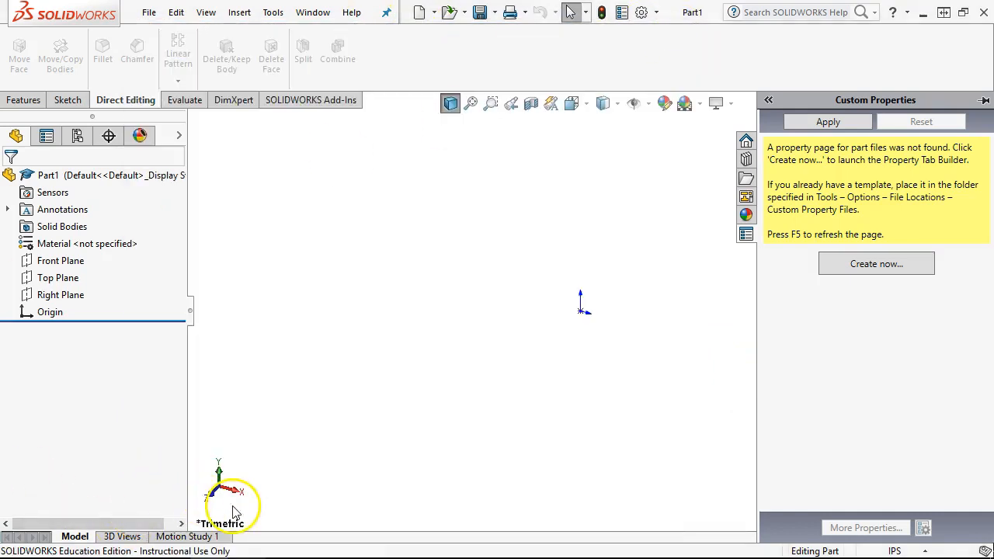
{"action": "left_click", "coordinate": [924, 528]}
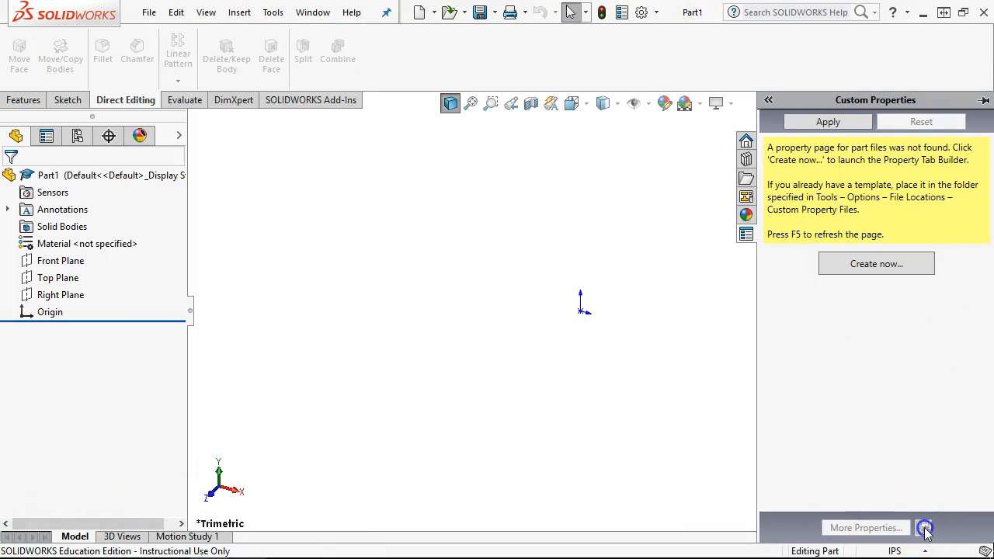
{"action": "left_click", "coordinate": [894, 529]}
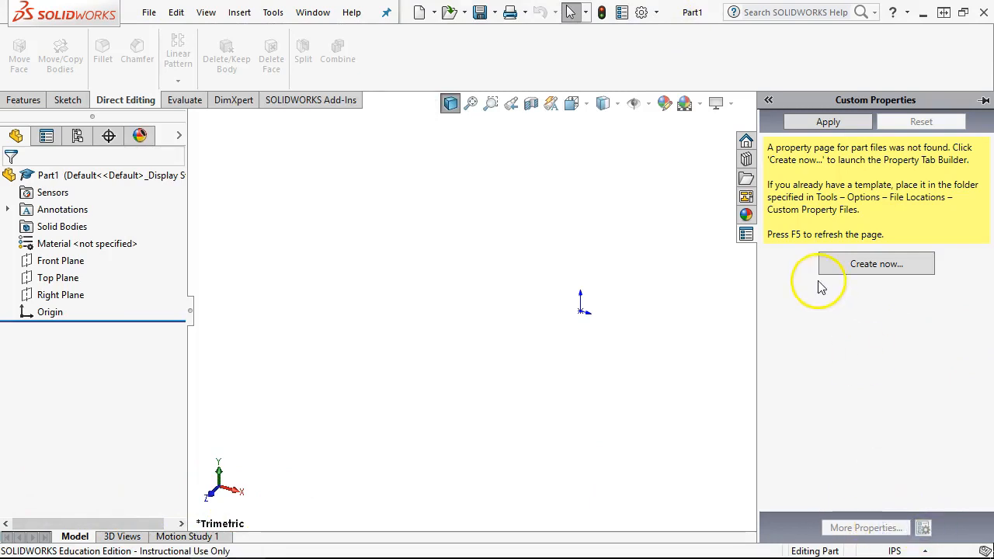
{"action": "left_click", "coordinate": [740, 234]}
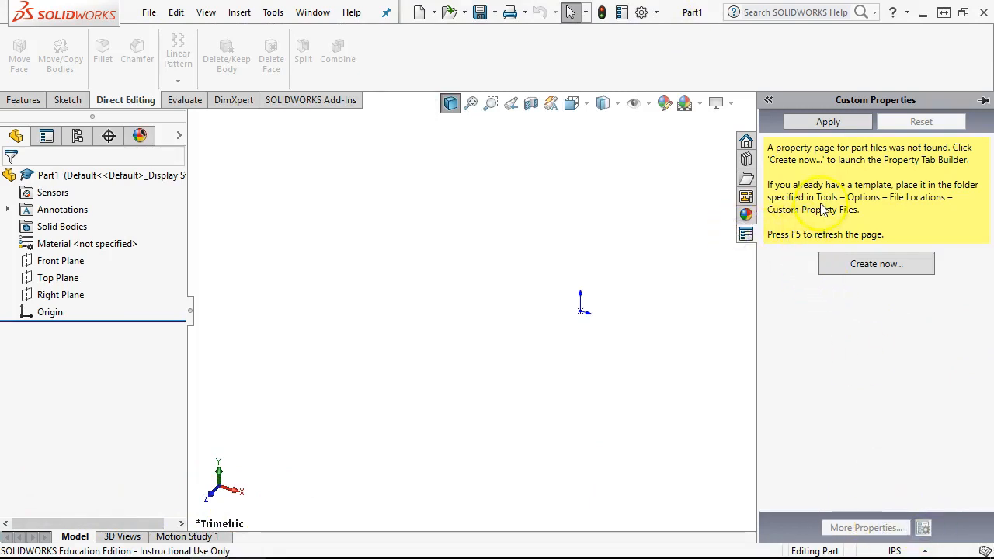
- In the system file locations, remove the existing english folder from Custom Property Files and start adding a replacement folder
{"action": "left_click", "coordinate": [641, 13]}
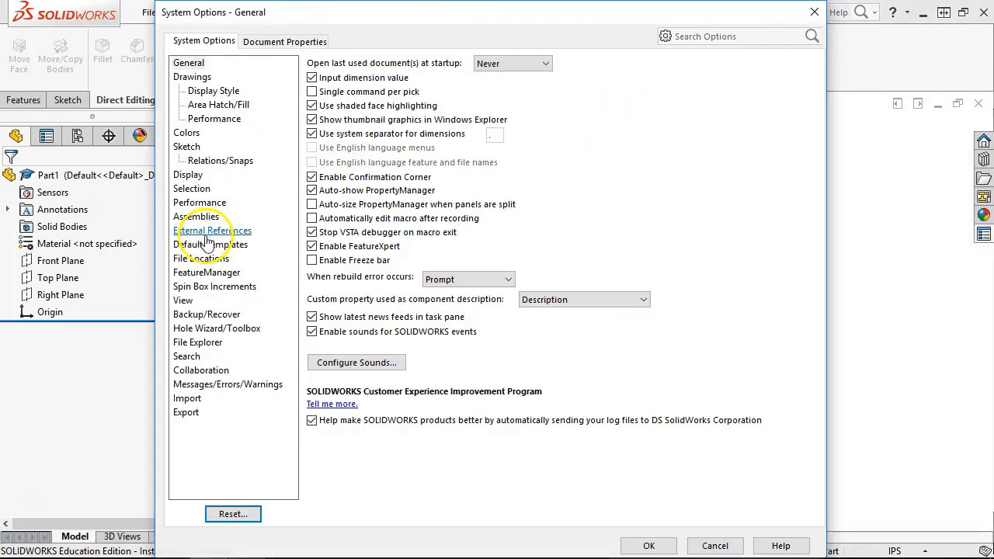
{"action": "left_click", "coordinate": [201, 259]}
{"action": "left_click", "coordinate": [426, 77]}
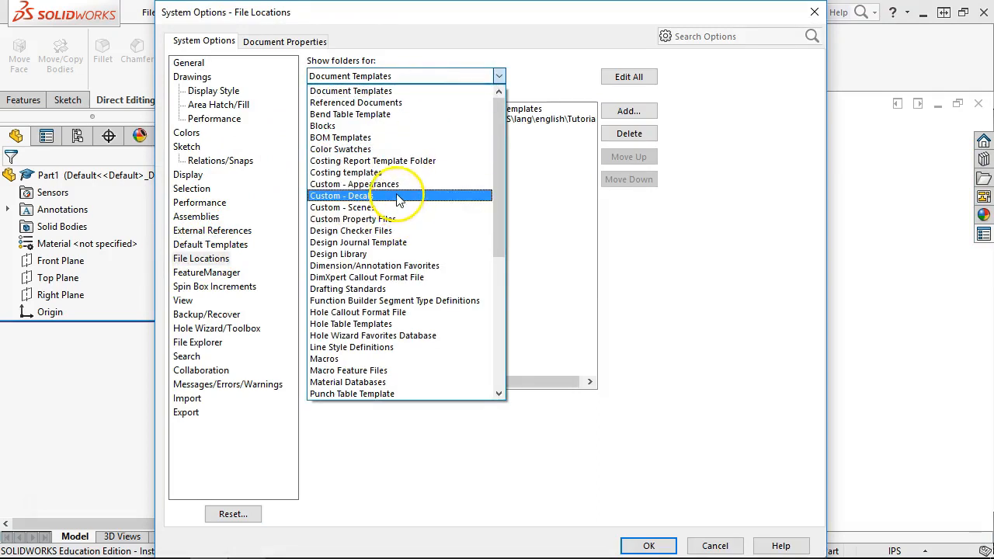
{"action": "left_click", "coordinate": [384, 221]}
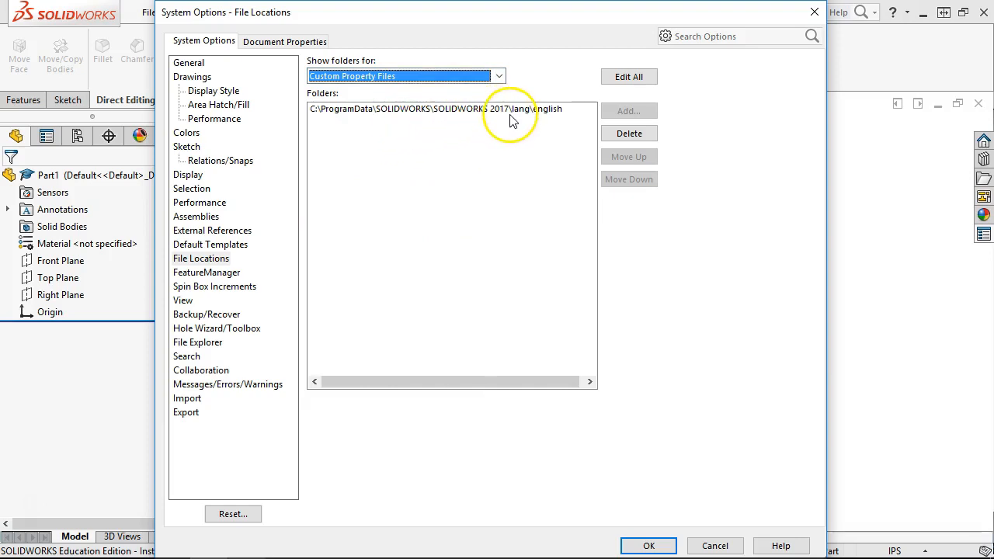
{"action": "left_click", "coordinate": [547, 110]}
{"action": "left_click", "coordinate": [546, 111]}
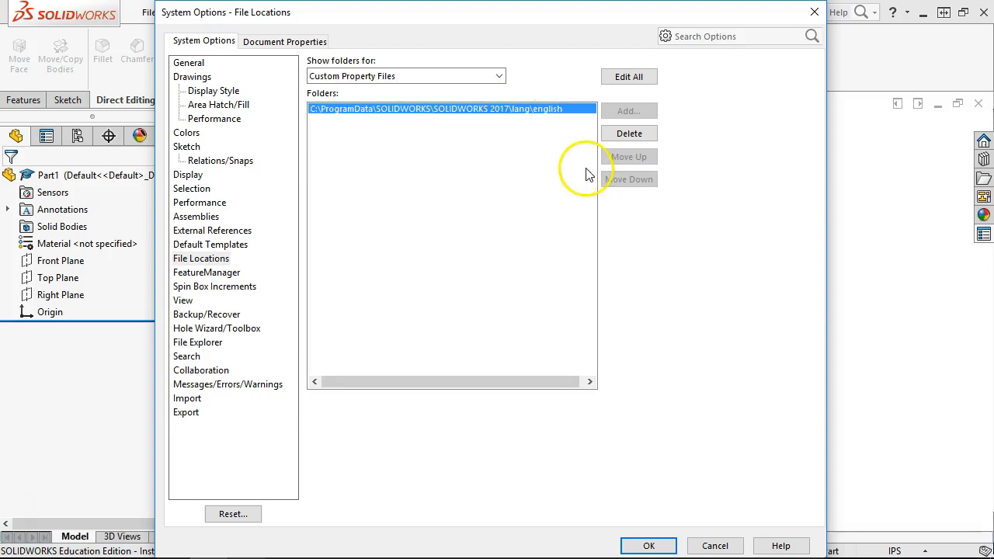
{"action": "left_click", "coordinate": [629, 133]}
{"action": "left_click", "coordinate": [629, 111]}
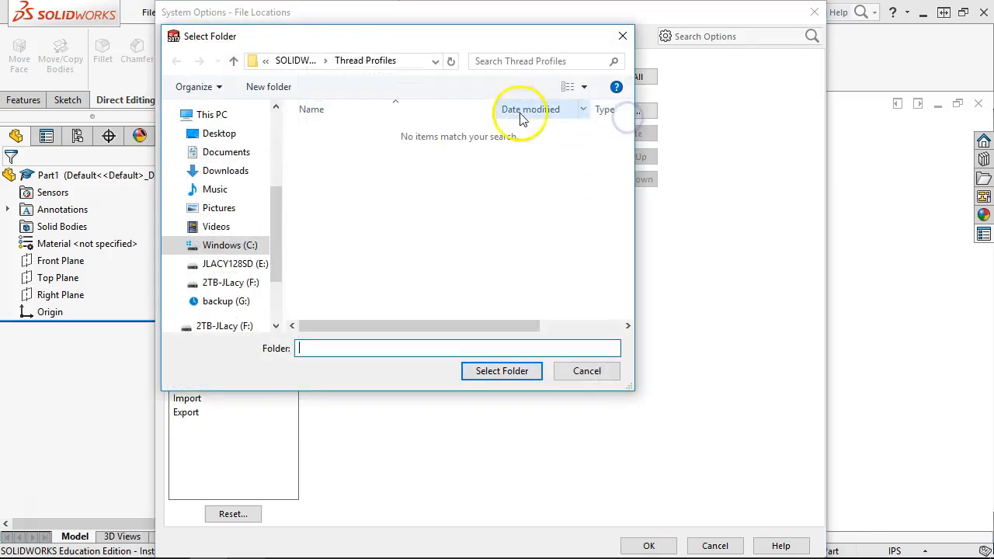
- Try to browse to C:\ProgramData\SOLIDWORKS\SOLIDWORKS 2017\lang\english\template by pasting the copied path as the folder address
{"action": "right_click", "coordinate": [376, 62]}
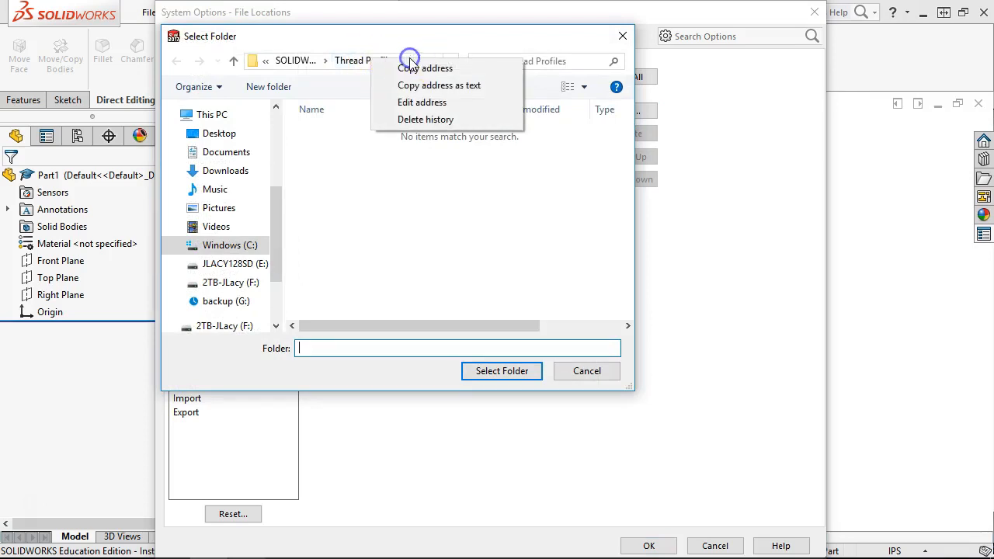
{"action": "left_click", "coordinate": [359, 148]}
{"action": "left_click", "coordinate": [407, 67]}
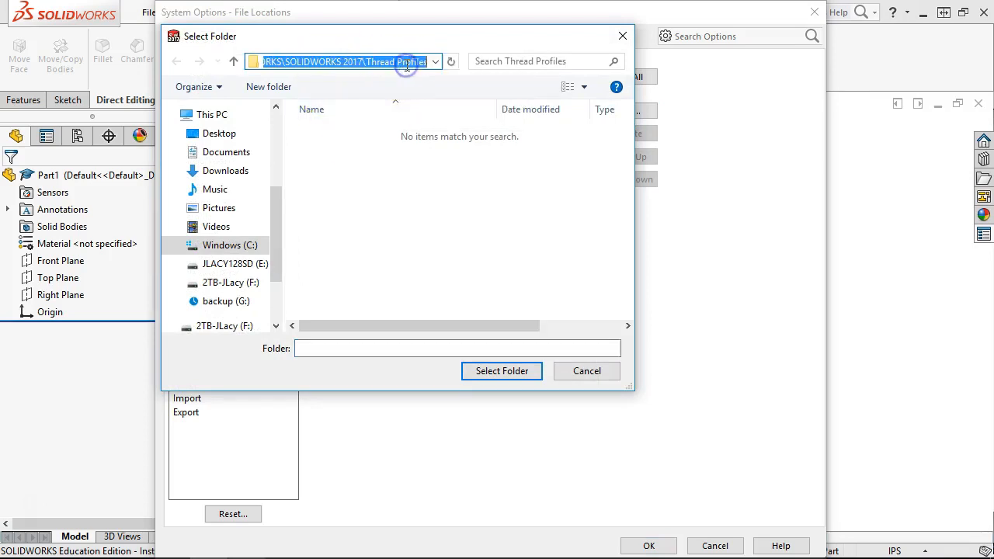
{"action": "key", "text": "ctrl+v"}
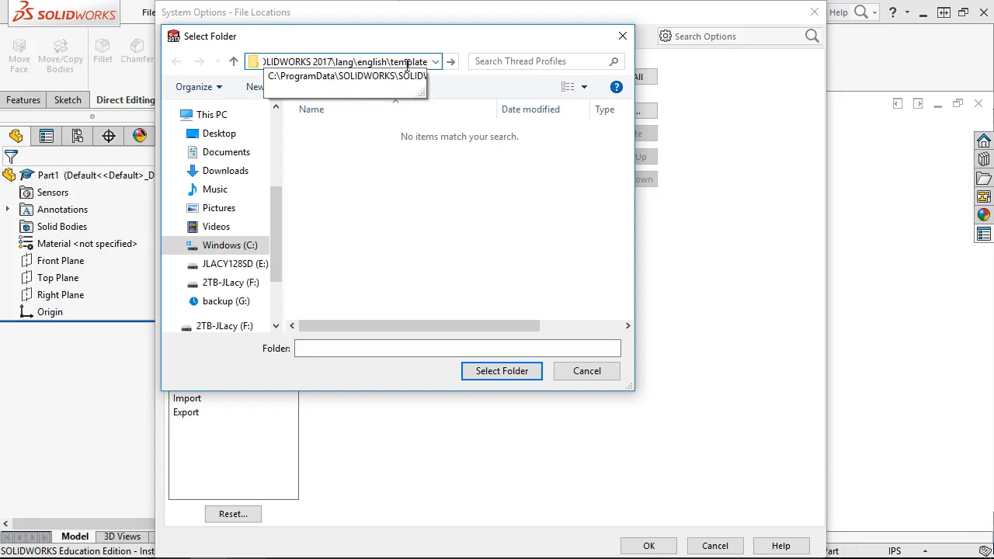
{"action": "key", "text": "Return"}
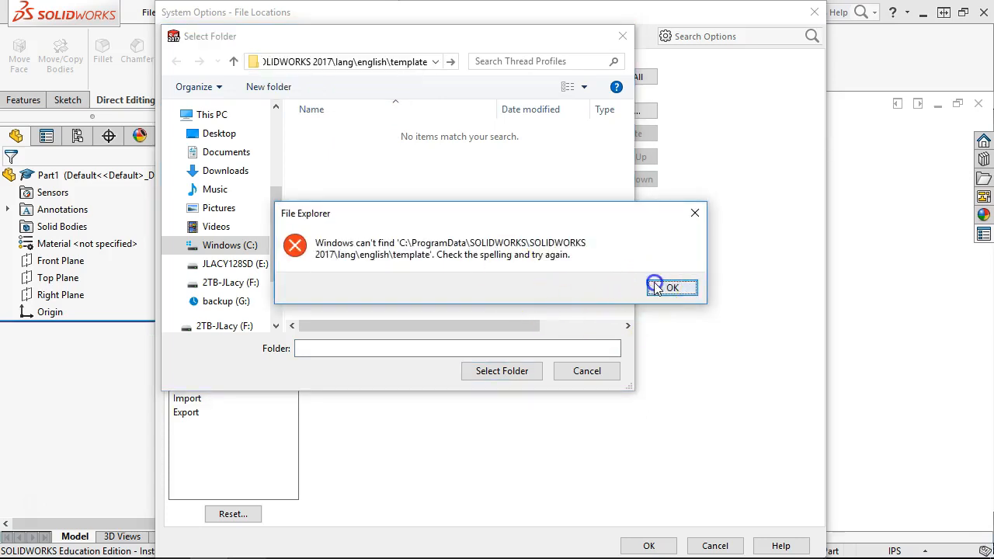
{"action": "left_click", "coordinate": [656, 287]}
{"action": "left_click", "coordinate": [436, 61]}
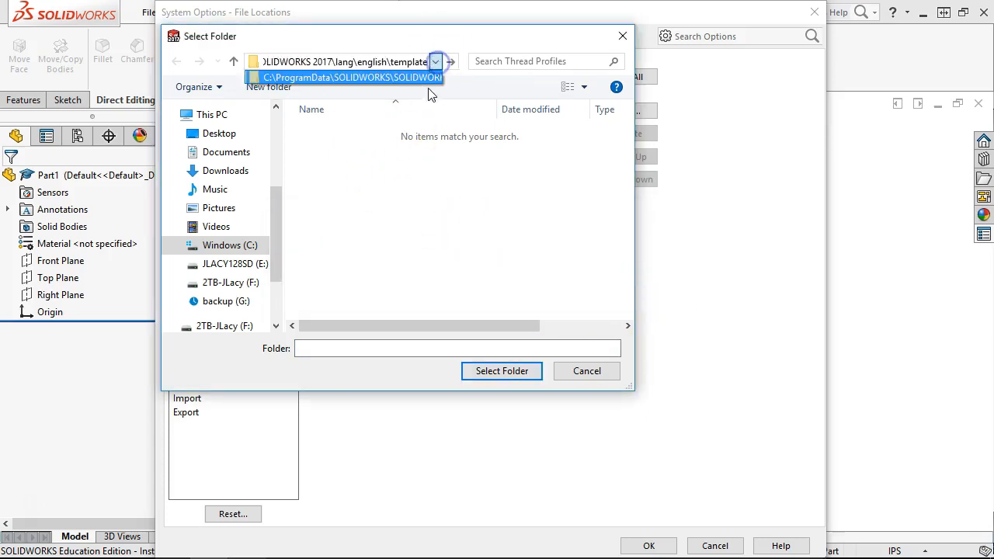
- Browse to the folder C:\ProgramData\SOLIDWORKS\SOLIDWORKS 2017\lang for the new Custom Property Files location
{"action": "left_click", "coordinate": [233, 246]}
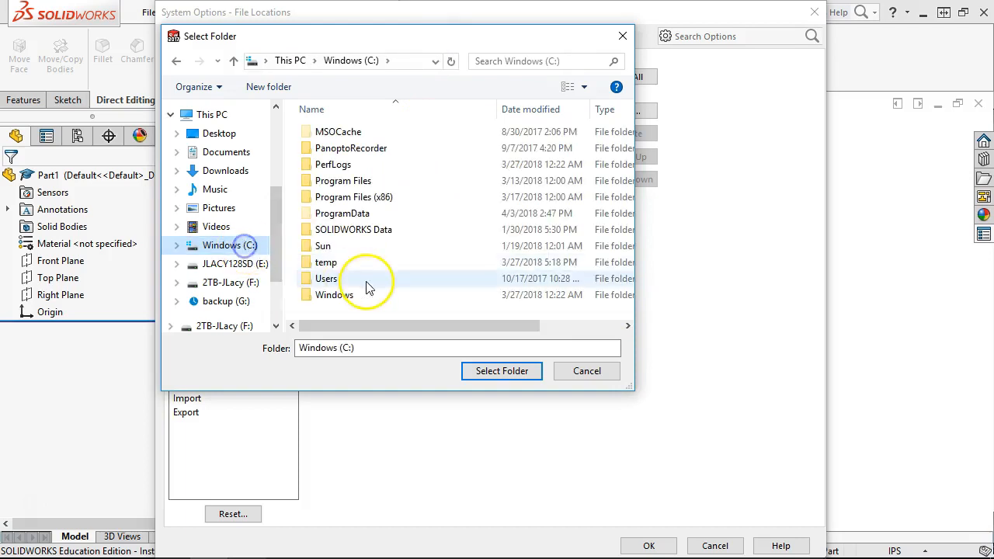
{"action": "double_click", "coordinate": [355, 215]}
{"action": "scroll", "coordinate": [365, 264], "scroll_direction": "down", "scroll_amount": 5}
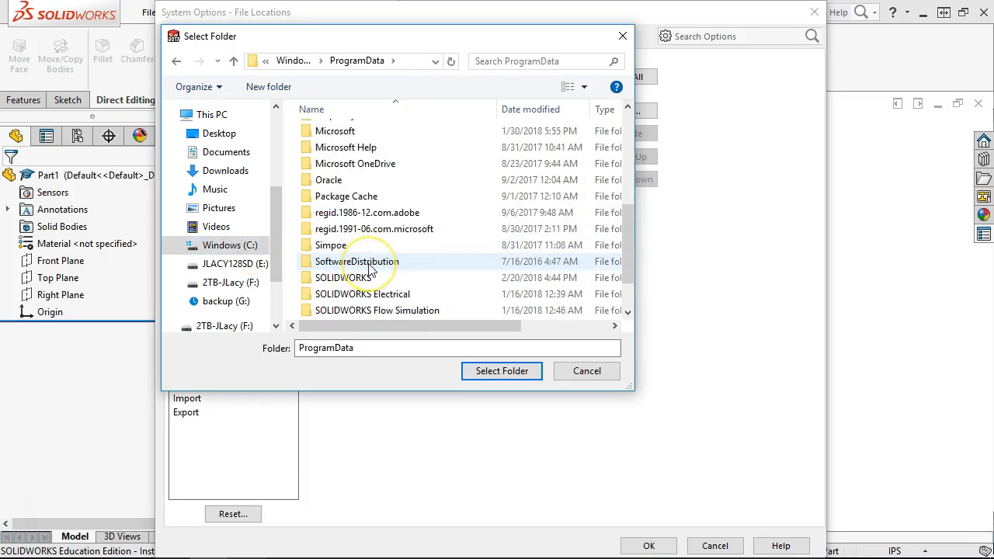
{"action": "double_click", "coordinate": [359, 278]}
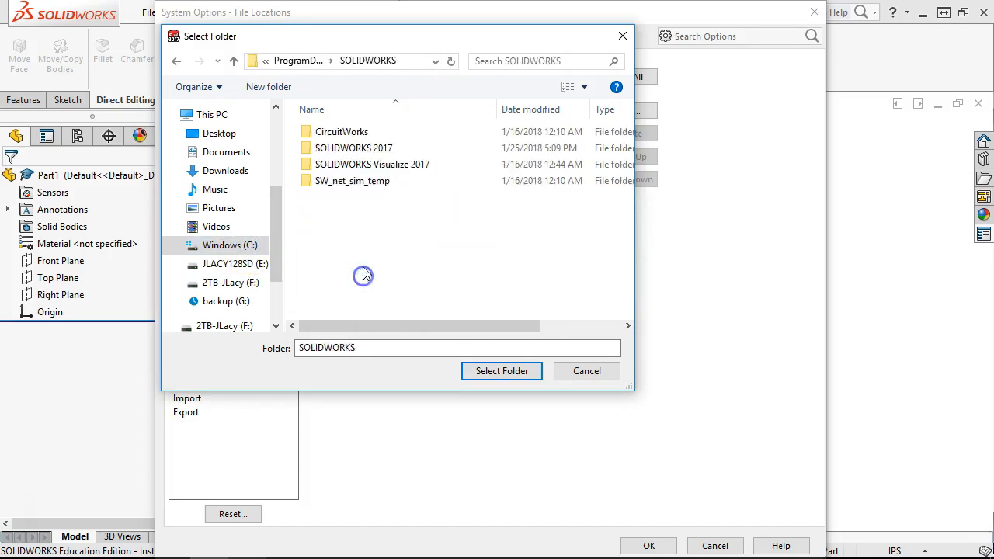
{"action": "left_click", "coordinate": [362, 150]}
{"action": "double_click", "coordinate": [362, 150]}
{"action": "double_click", "coordinate": [357, 197]}
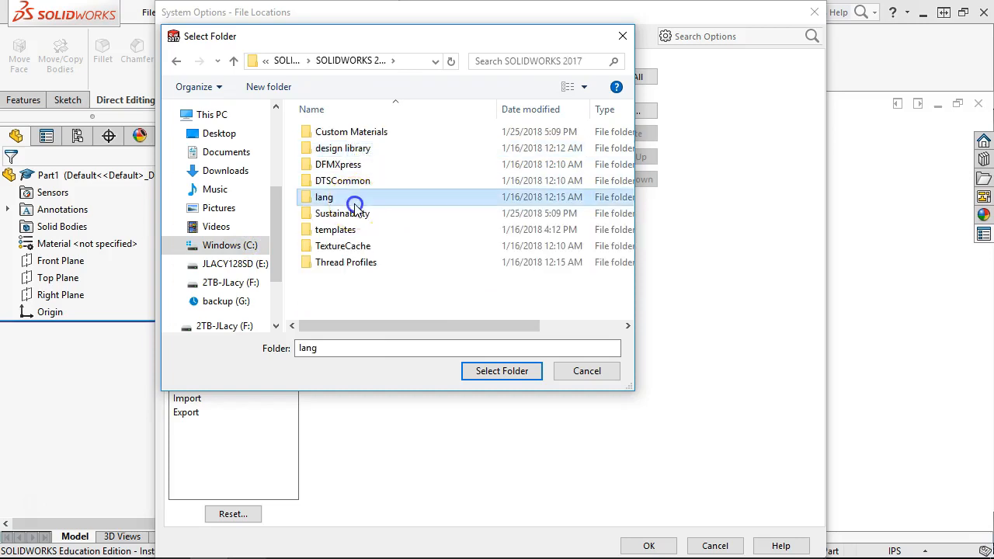
{"action": "left_click", "coordinate": [343, 197]}
- Set the templates folder inside english as the Custom Property Files location and accept the system options
{"action": "left_click", "coordinate": [339, 180]}
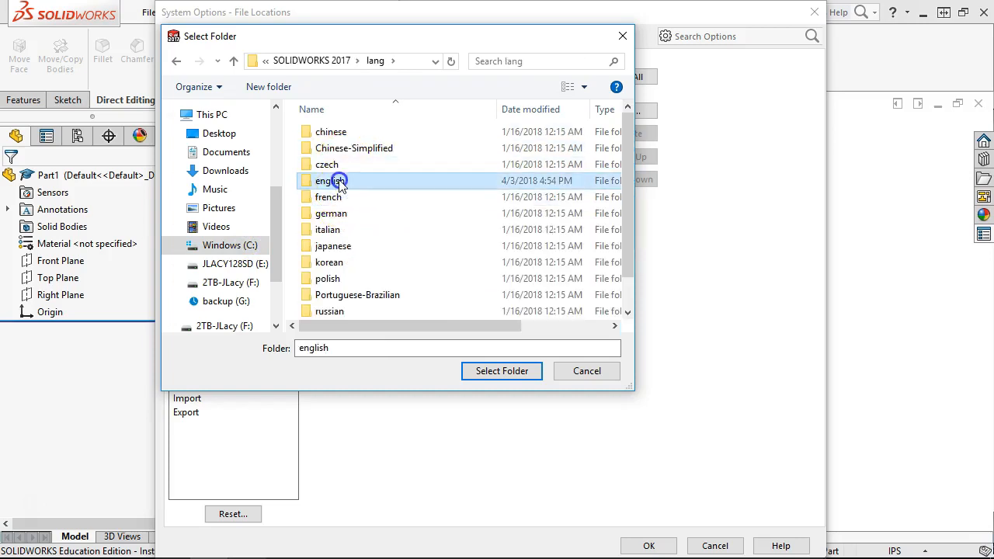
{"action": "double_click", "coordinate": [339, 180]}
{"action": "left_click", "coordinate": [346, 164]}
{"action": "double_click", "coordinate": [345, 164]}
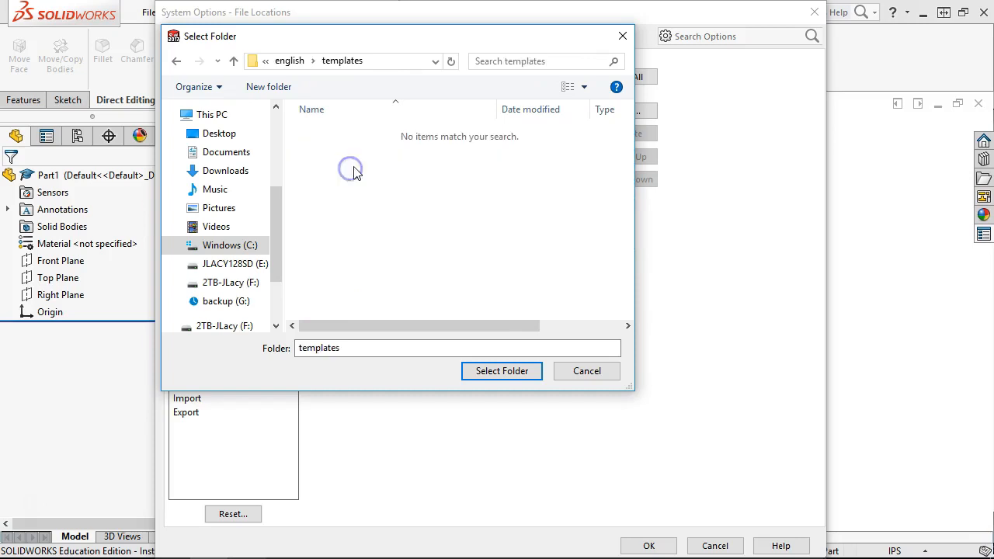
{"action": "left_click", "coordinate": [506, 372]}
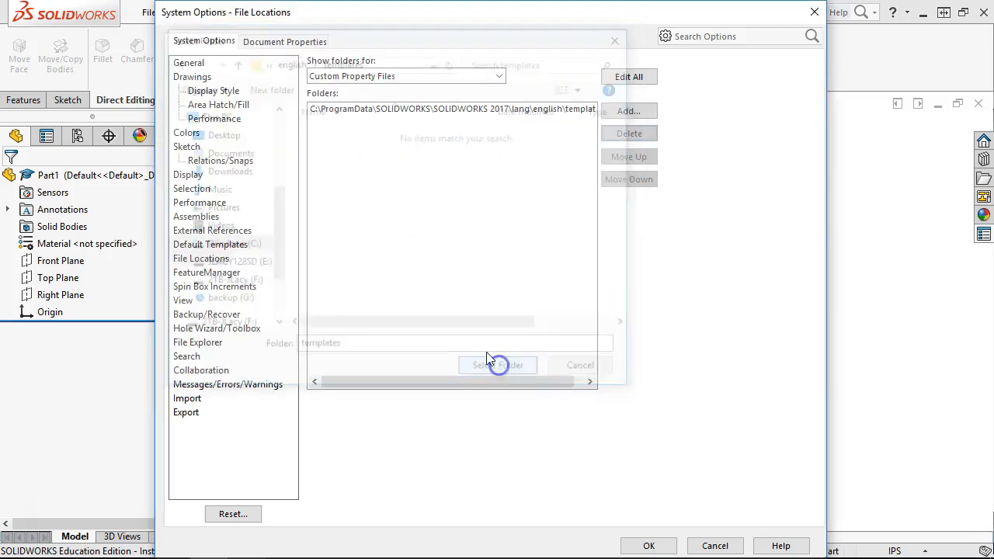
{"action": "left_click", "coordinate": [649, 546]}
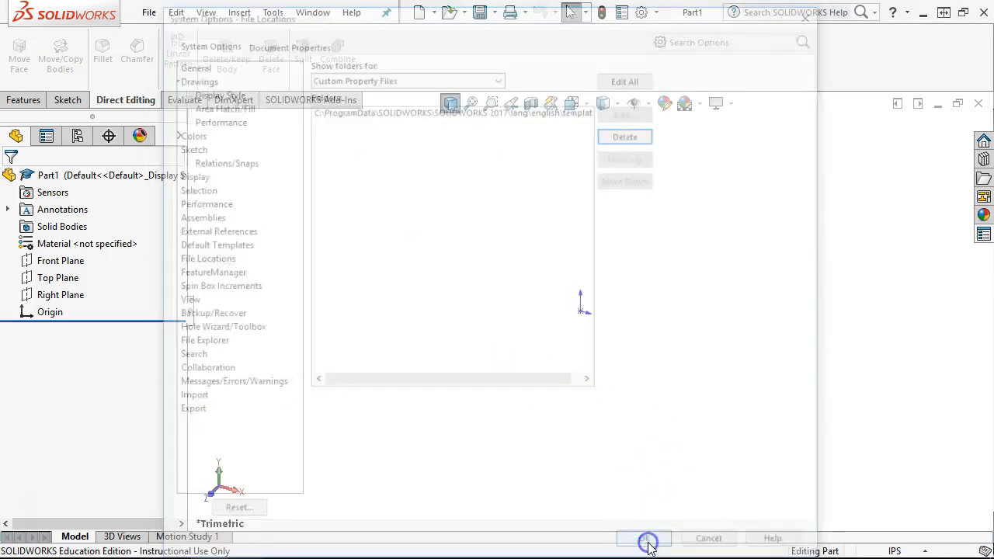
- Examine the part's configuration-specific file properties and the available property names, without making changes
{"action": "left_click", "coordinate": [149, 13]}
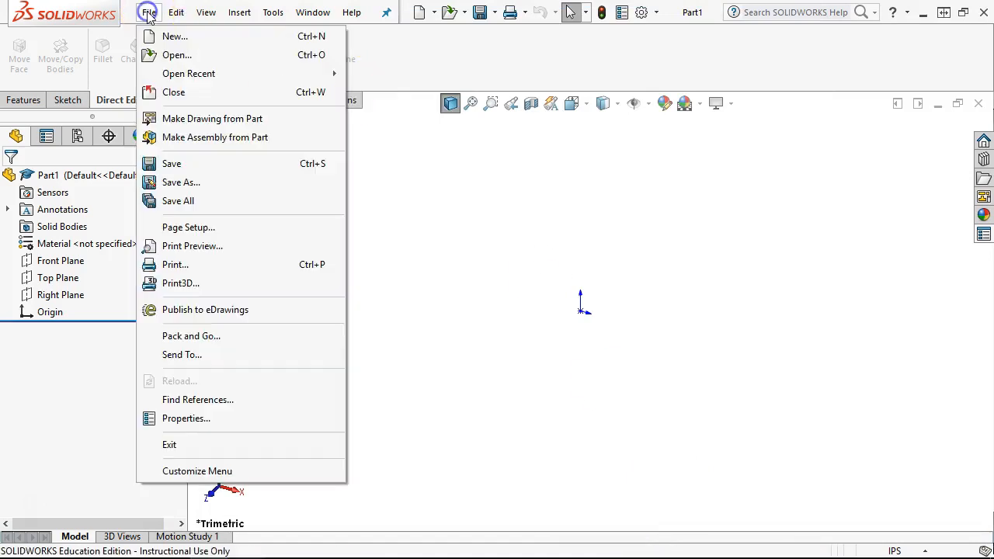
{"action": "left_click", "coordinate": [184, 418]}
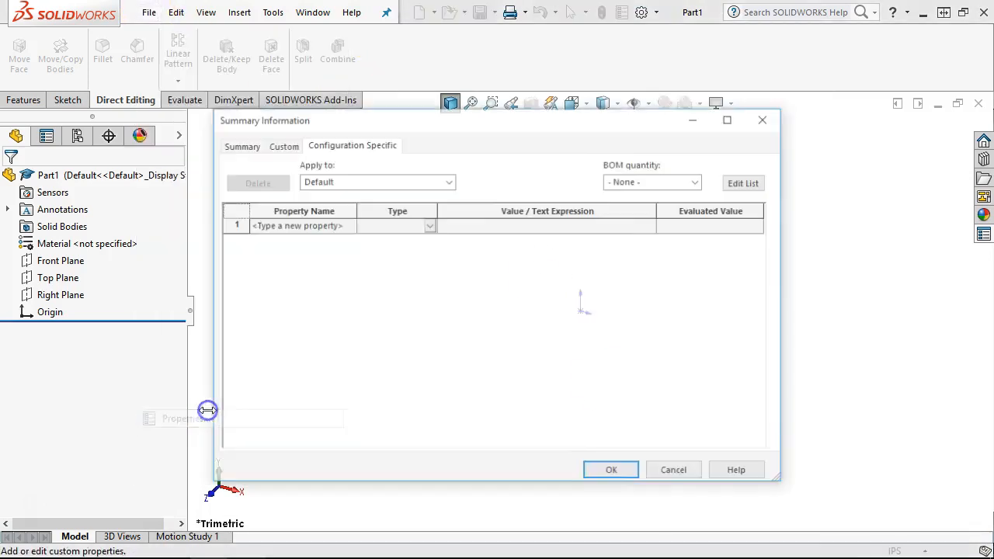
{"action": "left_click", "coordinate": [348, 227]}
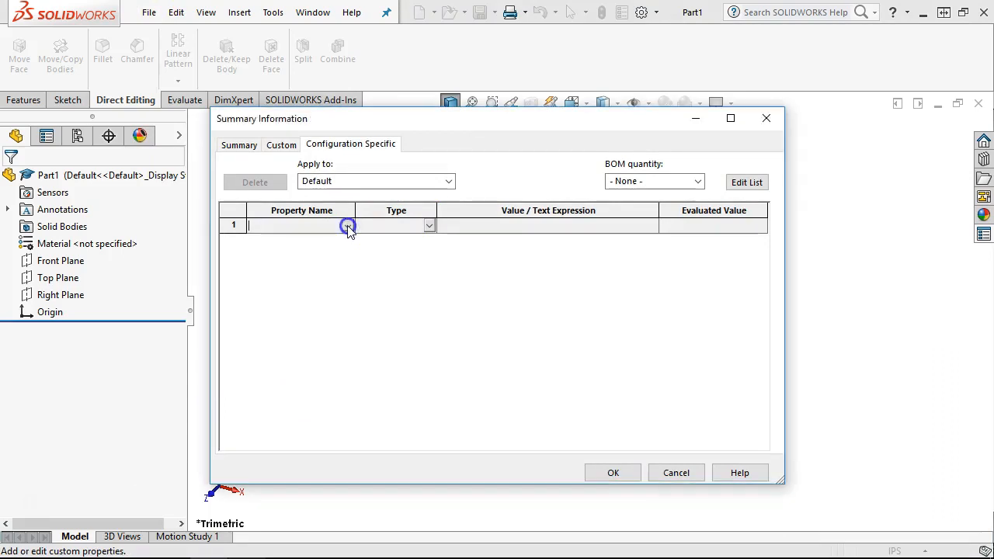
{"action": "left_click", "coordinate": [348, 226]}
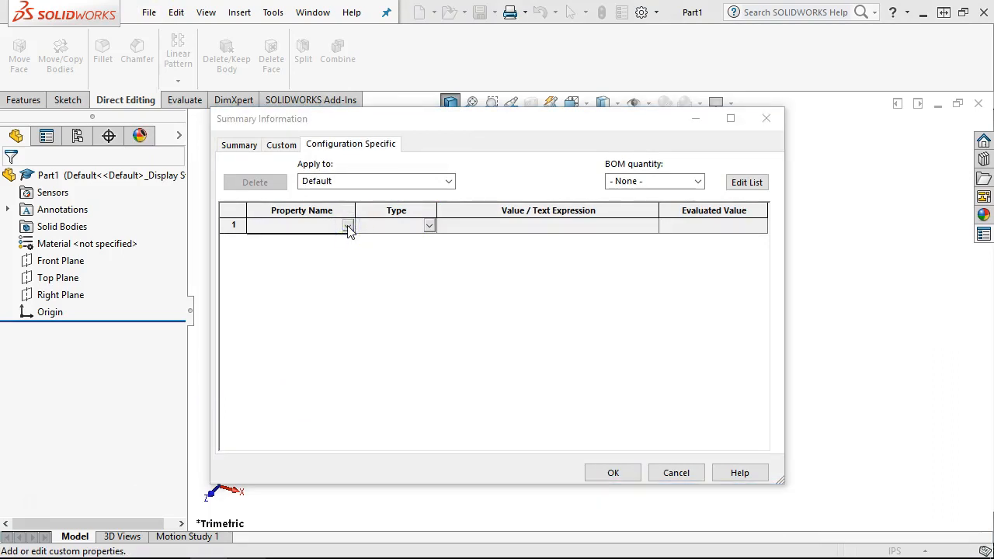
{"action": "left_click", "coordinate": [675, 473]}
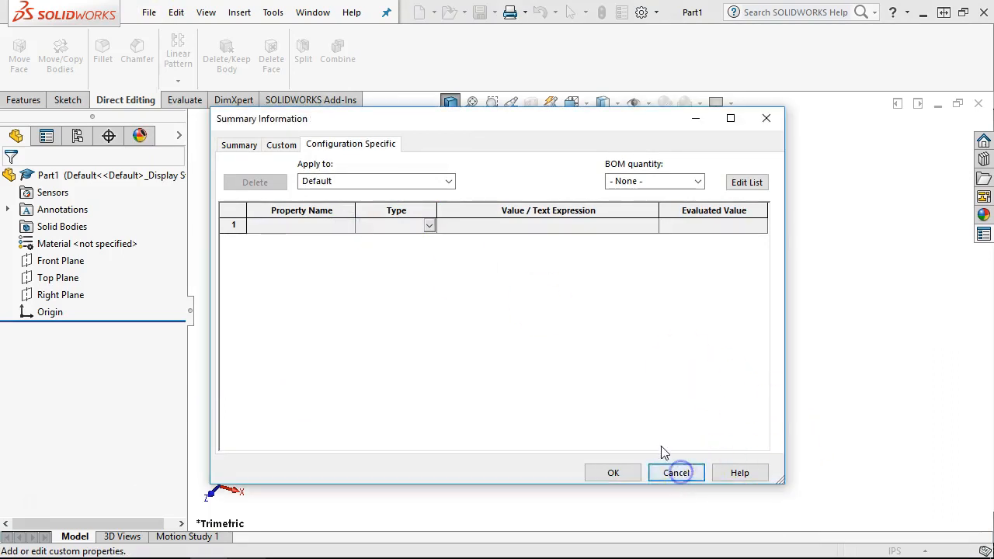
{"action": "left_click", "coordinate": [675, 473]}
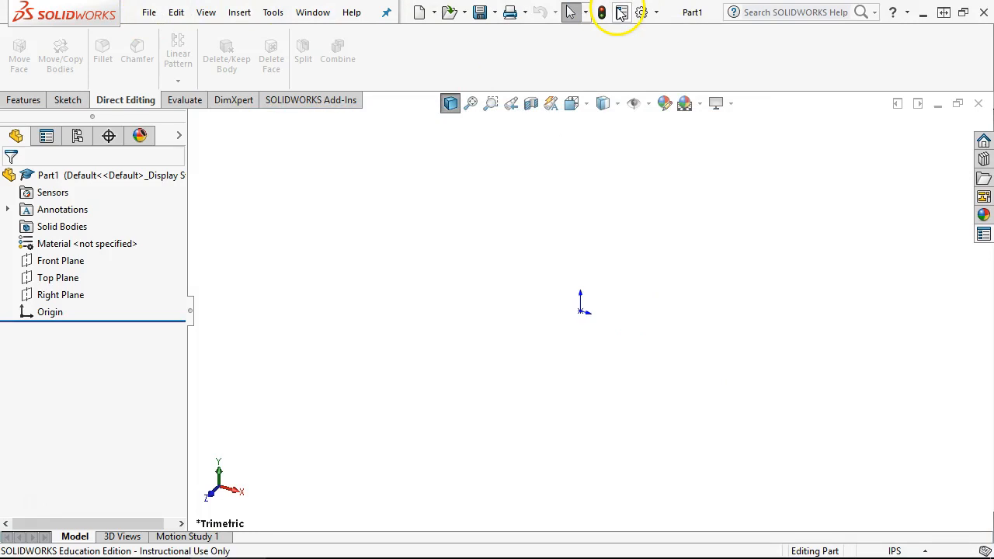
{"action": "left_click", "coordinate": [148, 12]}
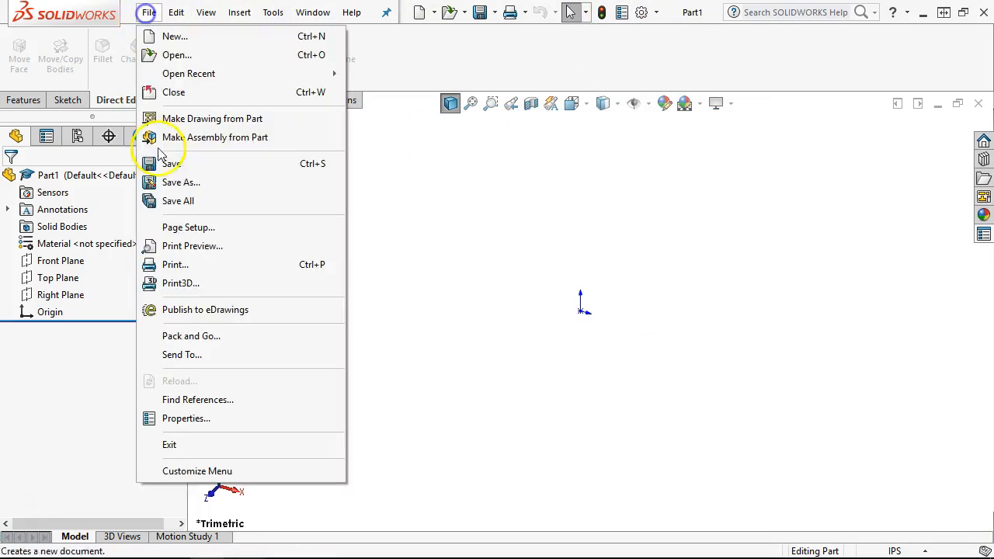
{"action": "left_click", "coordinate": [200, 414]}
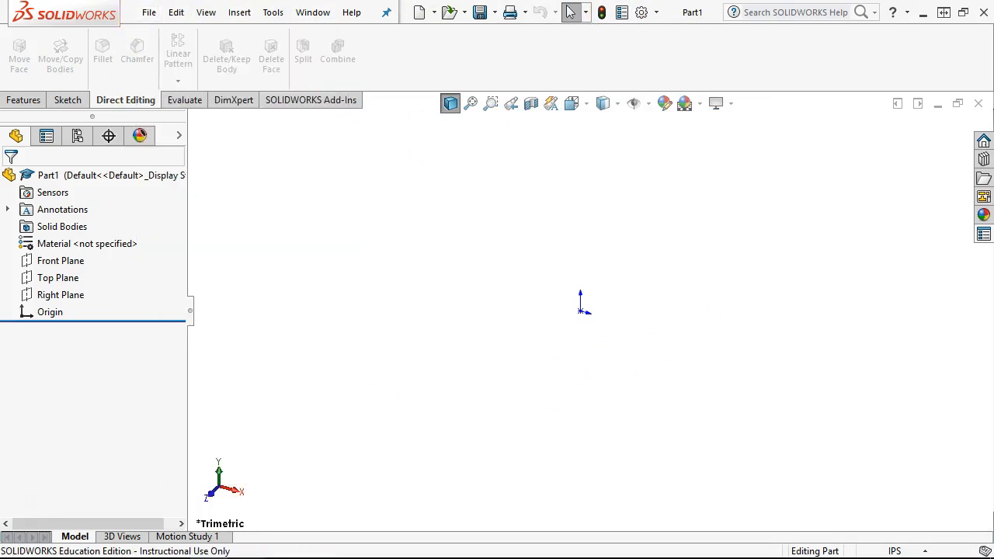
- Display the part's custom property page to check its fields, and close the part document
{"action": "left_click", "coordinate": [982, 233]}
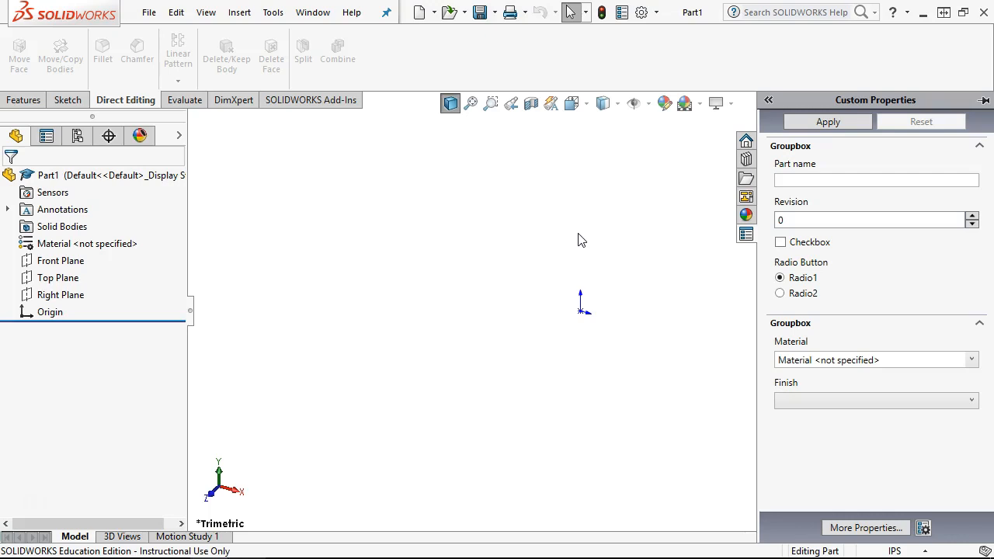
{"action": "left_click", "coordinate": [532, 183]}
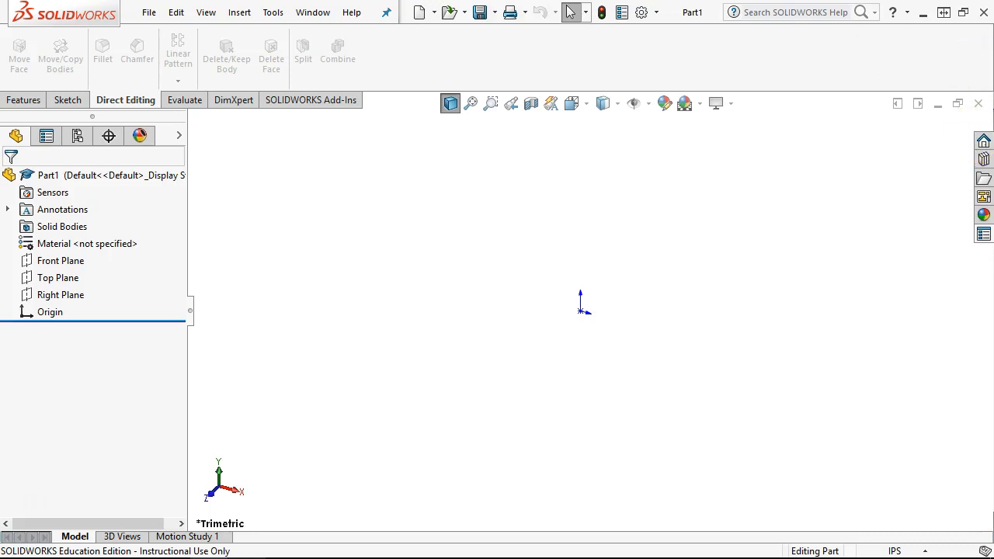
{"action": "left_click", "coordinate": [149, 13]}
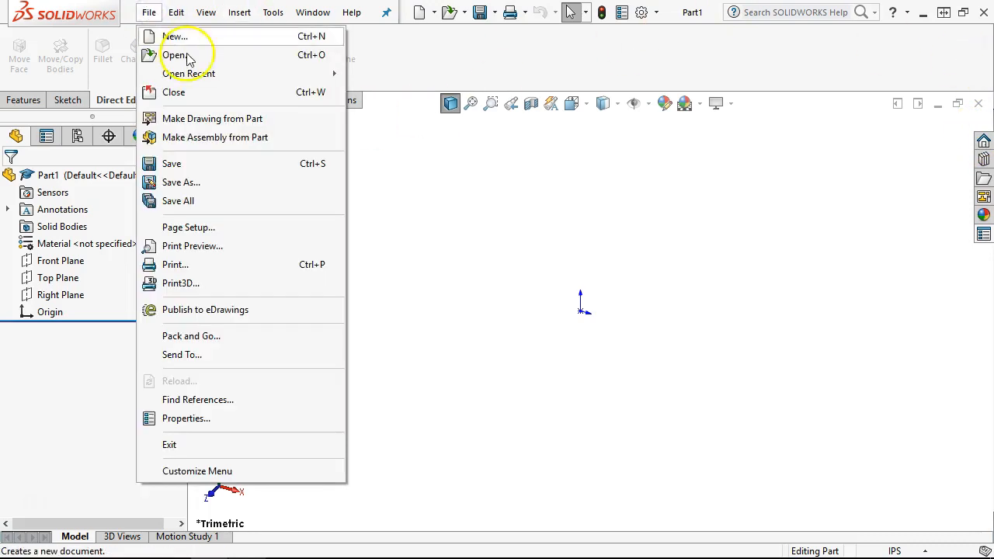
{"action": "left_click", "coordinate": [978, 103]}
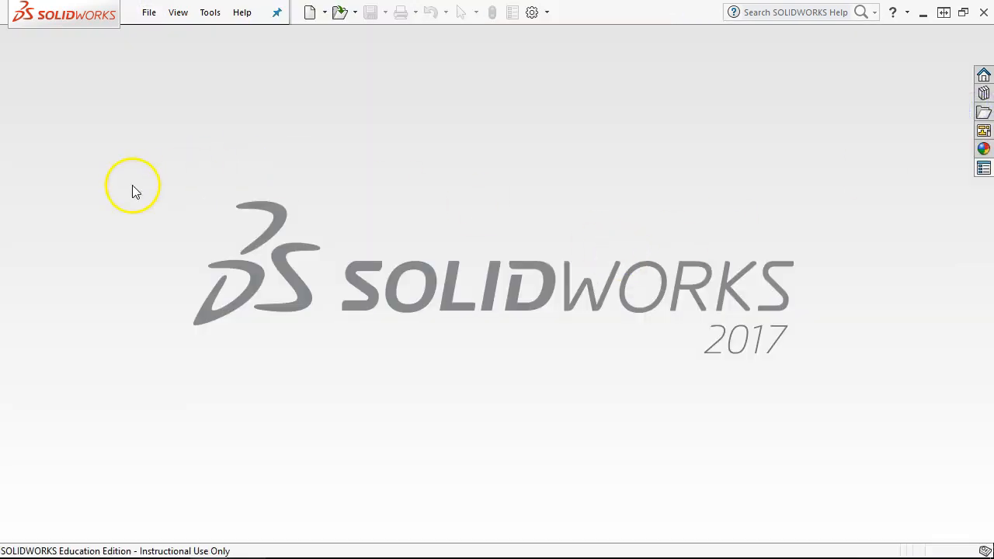
- Create a new drawing from the Drawing template with the A (ANSI) Landscape sheet format
{"action": "left_click", "coordinate": [149, 12]}
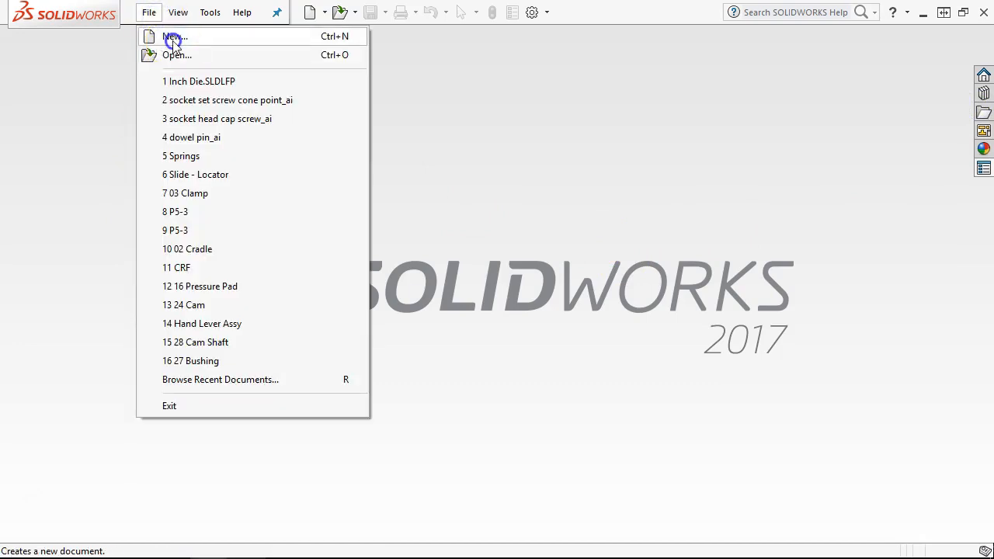
{"action": "left_click", "coordinate": [173, 36]}
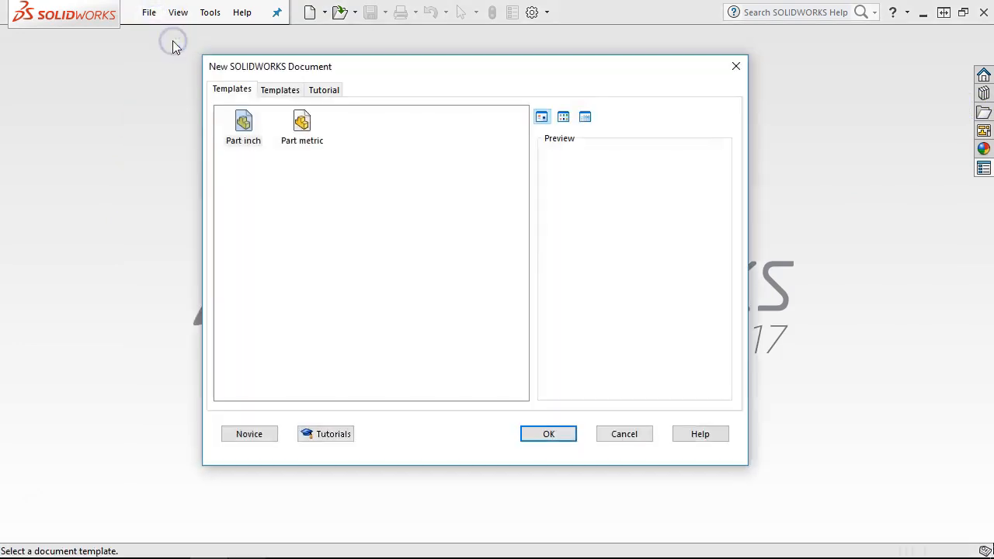
{"action": "left_click", "coordinate": [284, 92]}
{"action": "left_click", "coordinate": [292, 91]}
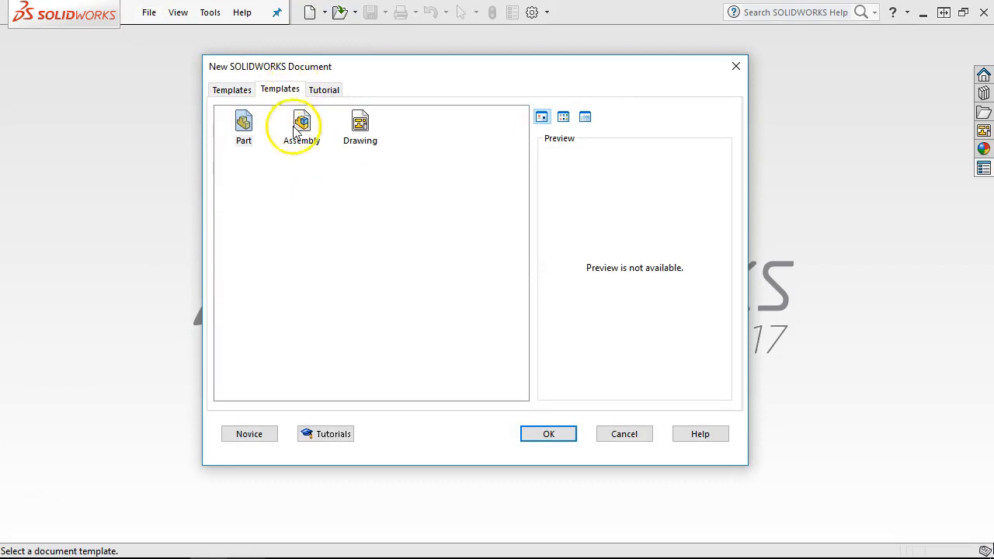
{"action": "double_click", "coordinate": [361, 126]}
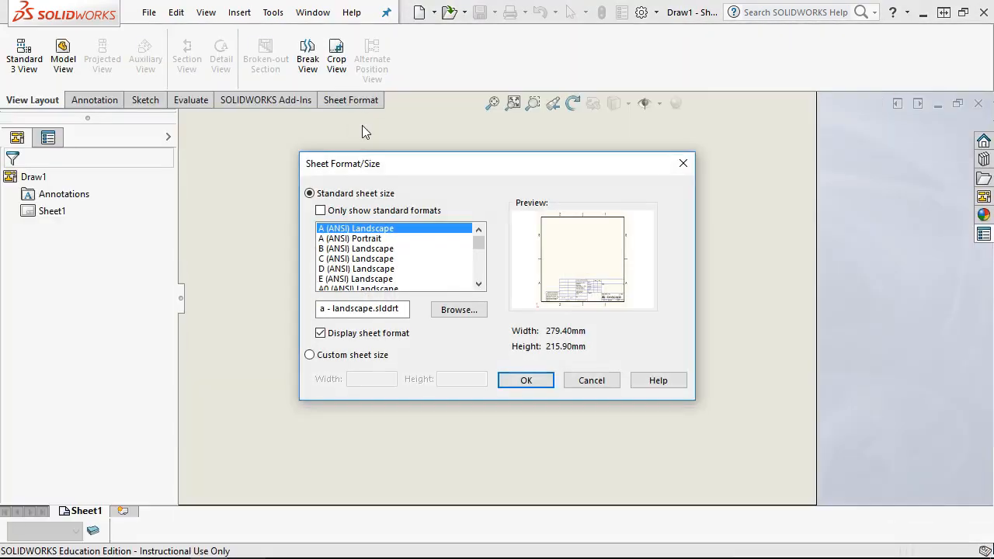
{"action": "left_click", "coordinate": [526, 380]}
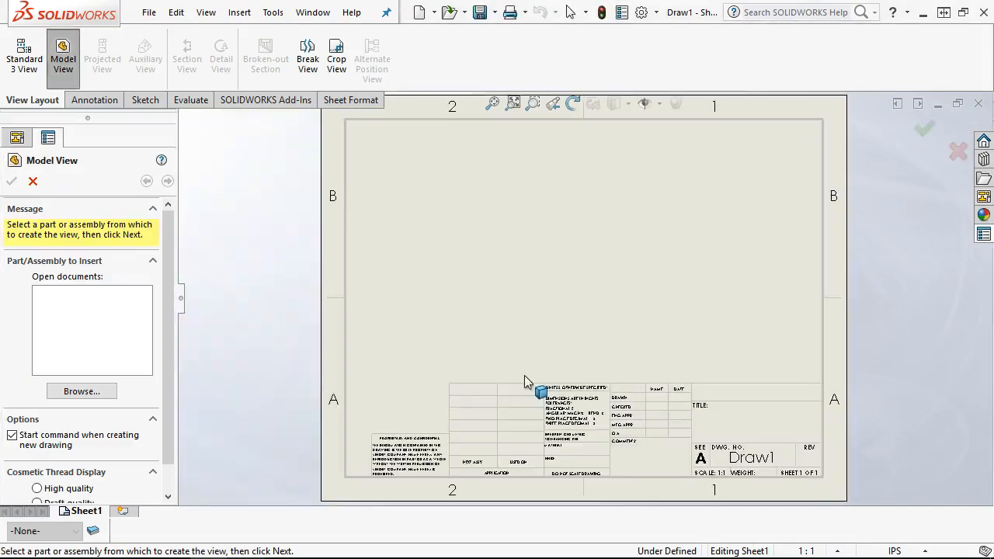
- Leave the Model View command and examine the document templates available for new files, without creating a document
{"action": "left_click", "coordinate": [33, 180]}
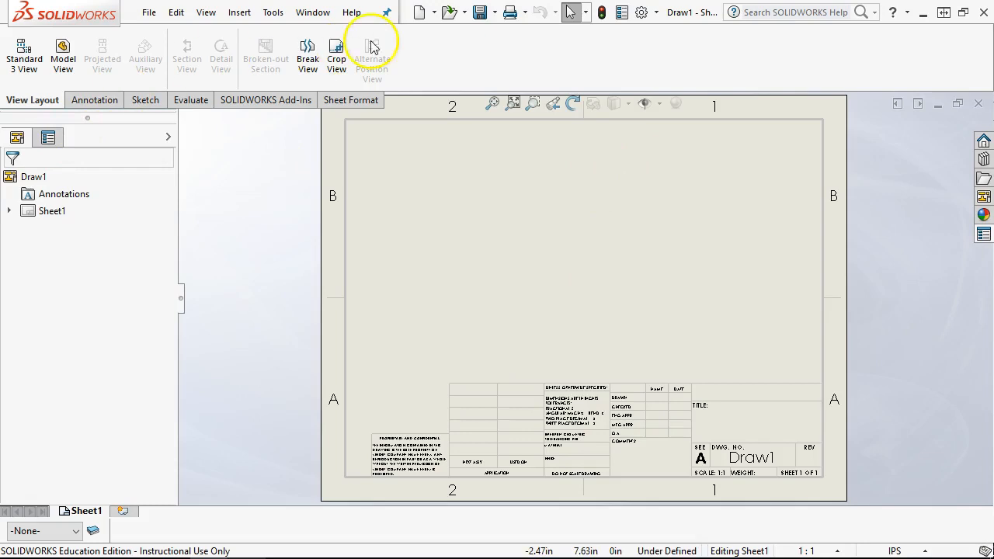
{"action": "left_click", "coordinate": [434, 14]}
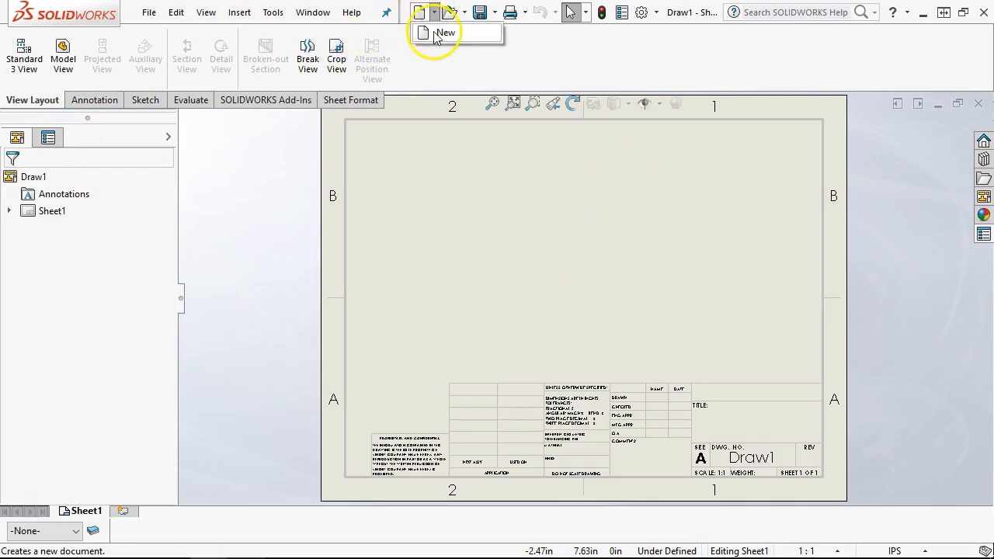
{"action": "left_click", "coordinate": [437, 31]}
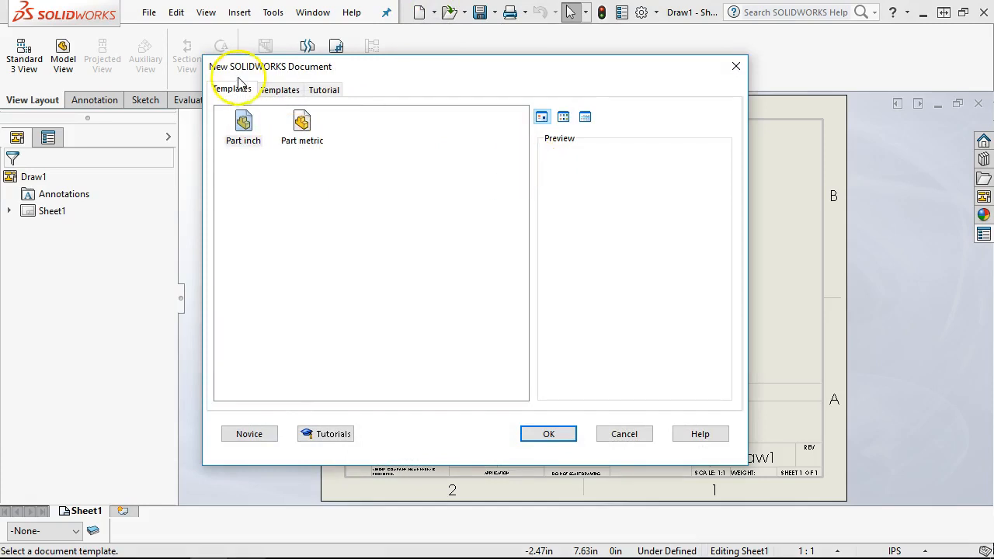
{"action": "left_click", "coordinate": [284, 90]}
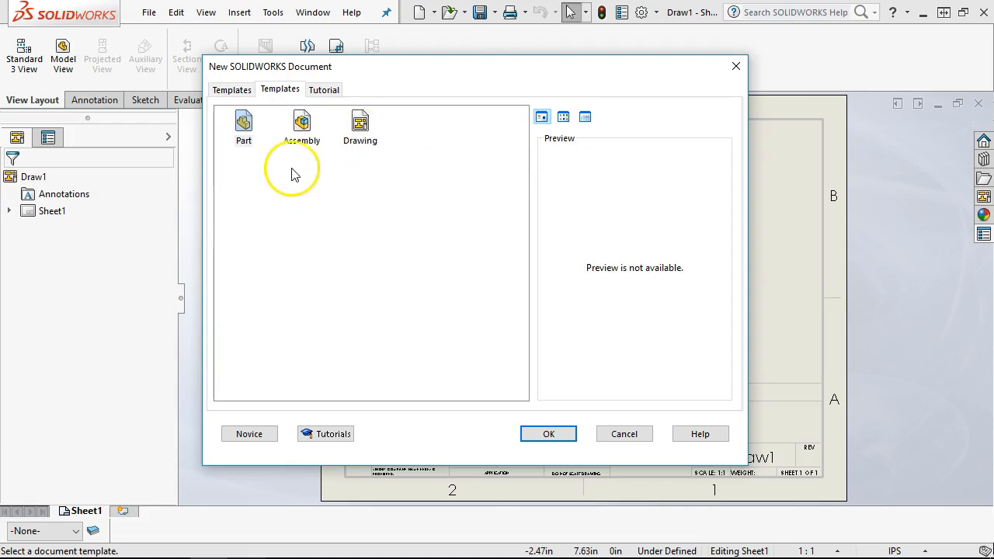
{"action": "left_click", "coordinate": [629, 436]}
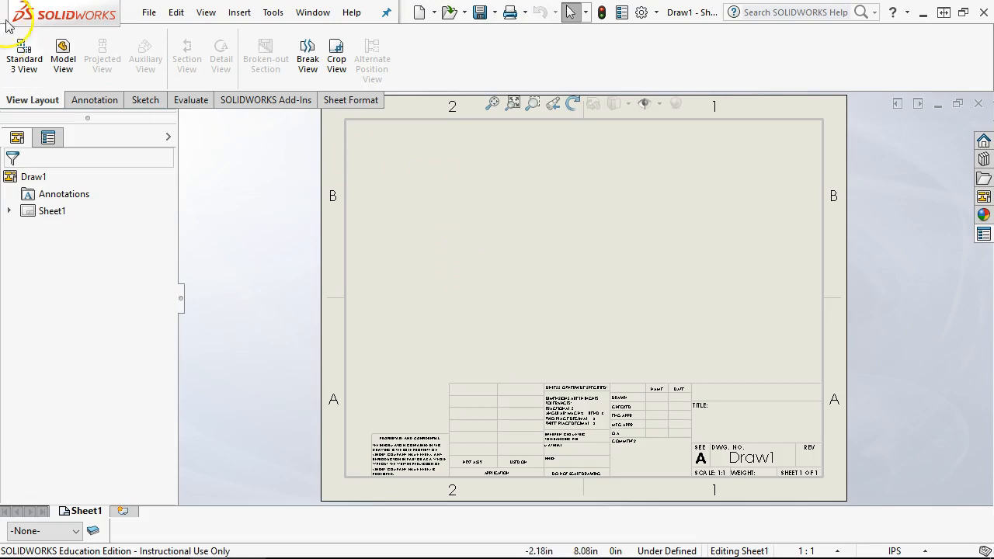
- Start editing the sheet format of Sheet1
{"action": "left_click", "coordinate": [153, 12]}
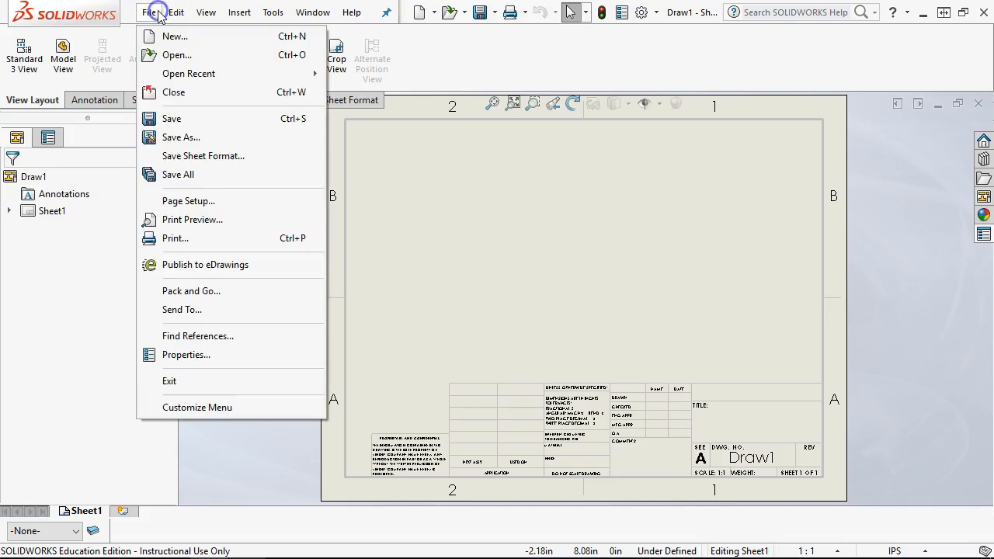
{"action": "left_click", "coordinate": [203, 156]}
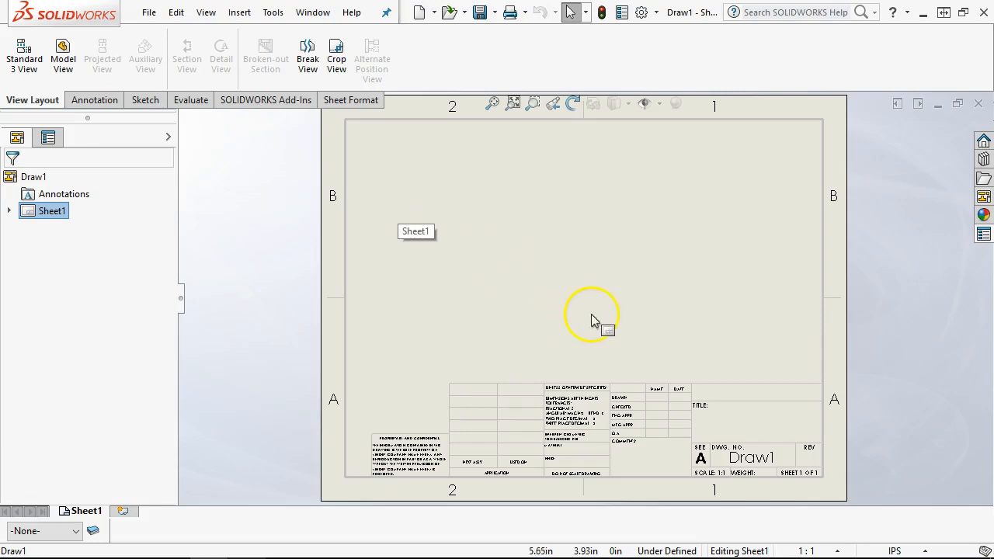
{"action": "right_click", "coordinate": [611, 270]}
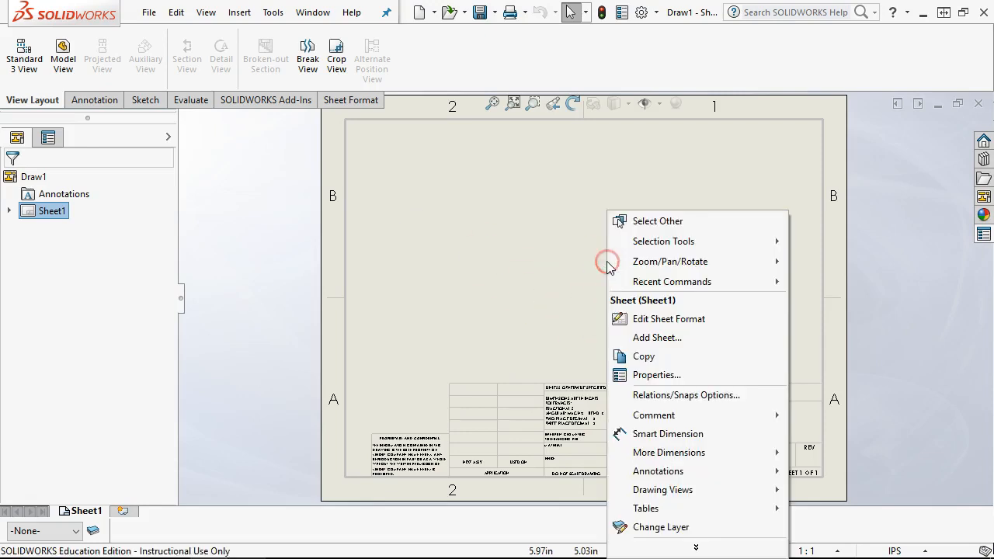
{"action": "left_click", "coordinate": [678, 325]}
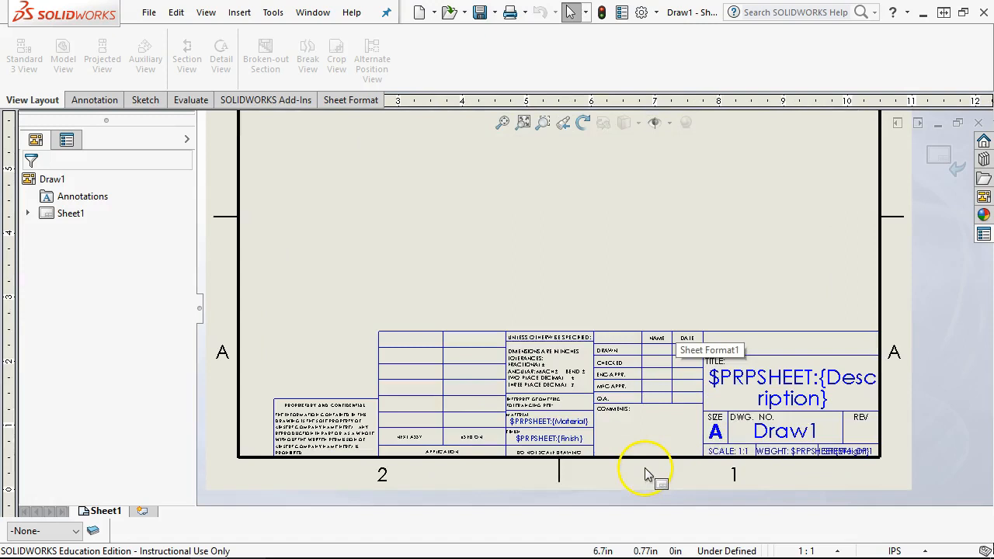
- Delete the application table from the title block, including its remaining vertical line and the APPLICATION label
{"action": "left_click_drag", "start_coordinate": [483, 268], "coordinate": [396, 454]}
{"action": "key", "text": "Delete"}
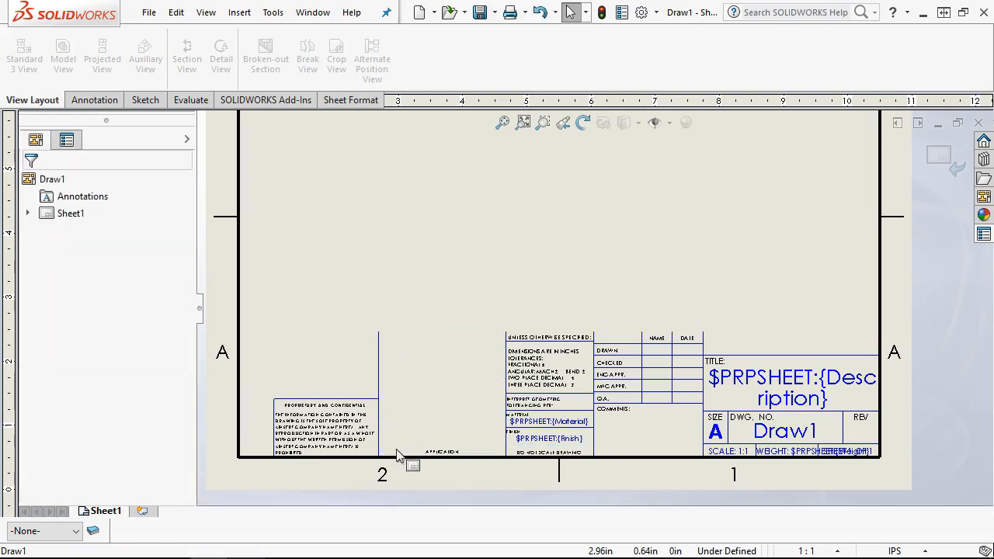
{"action": "left_click_drag", "start_coordinate": [382, 337], "coordinate": [380, 400]}
{"action": "left_click", "coordinate": [371, 344]}
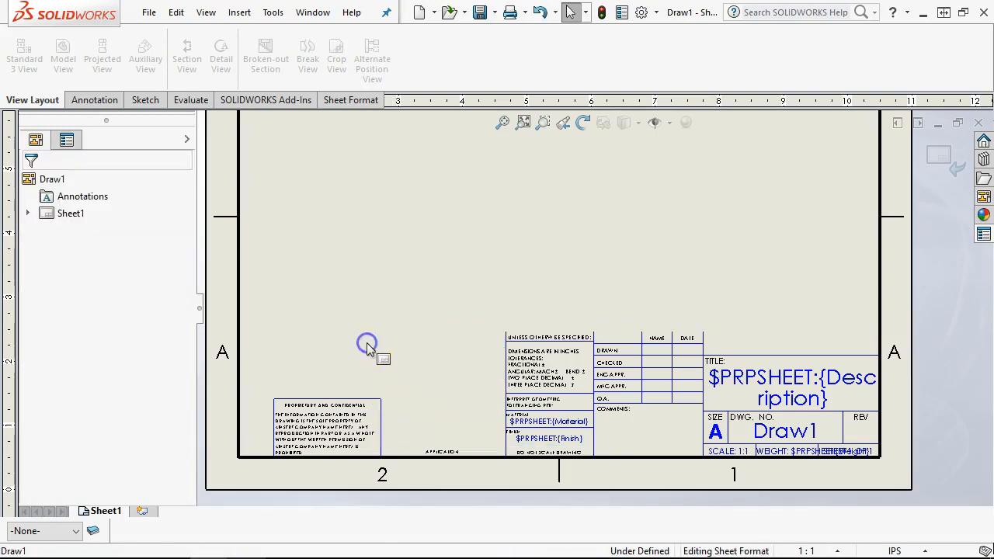
{"action": "left_click", "coordinate": [446, 457]}
{"action": "key", "text": "Escape"}
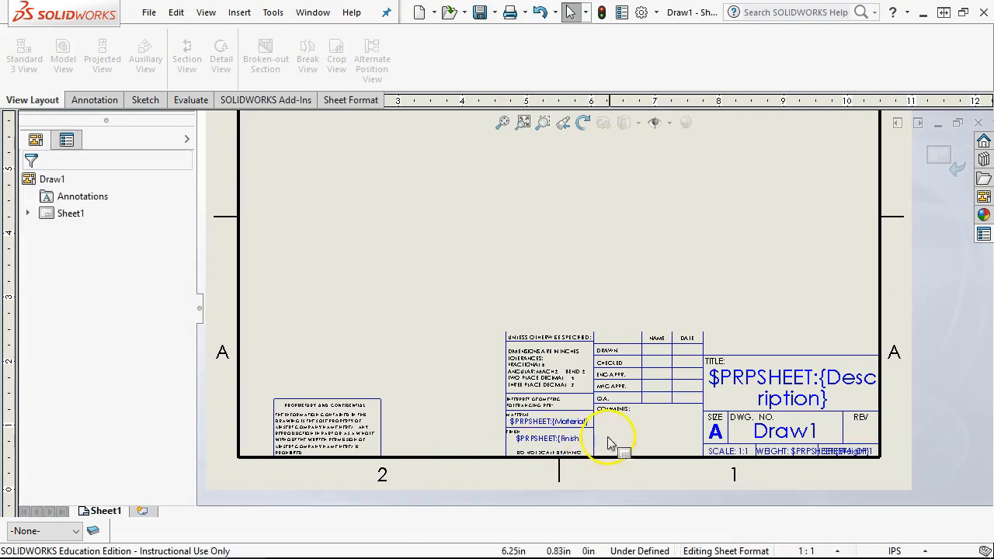
- Move the dimension tolerances note and the UNLESS OTHERWISE SPECIFIED heading out of the title block into the empty sheet area above it
{"action": "scroll", "coordinate": [609, 443], "scroll_direction": "down", "scroll_amount": 2}
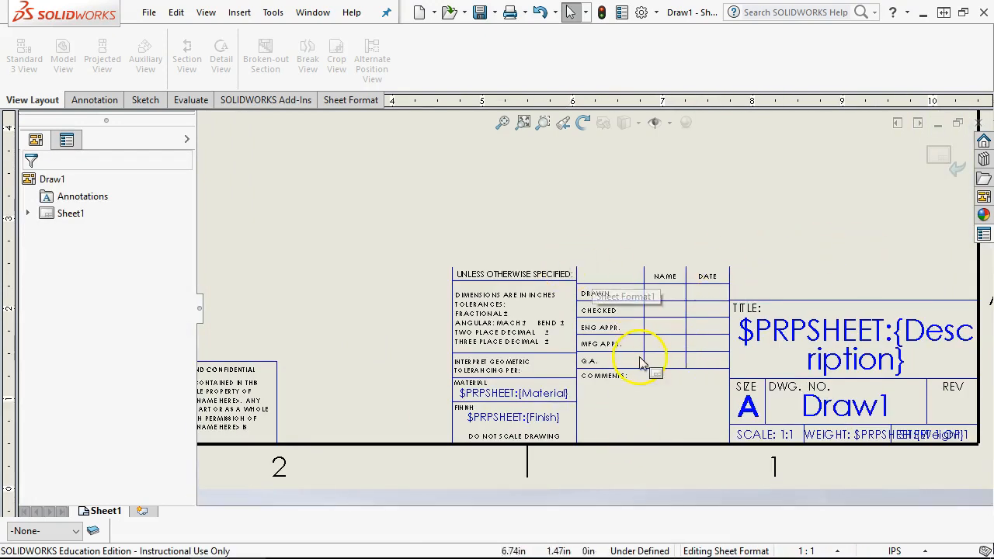
{"action": "left_click", "coordinate": [498, 312]}
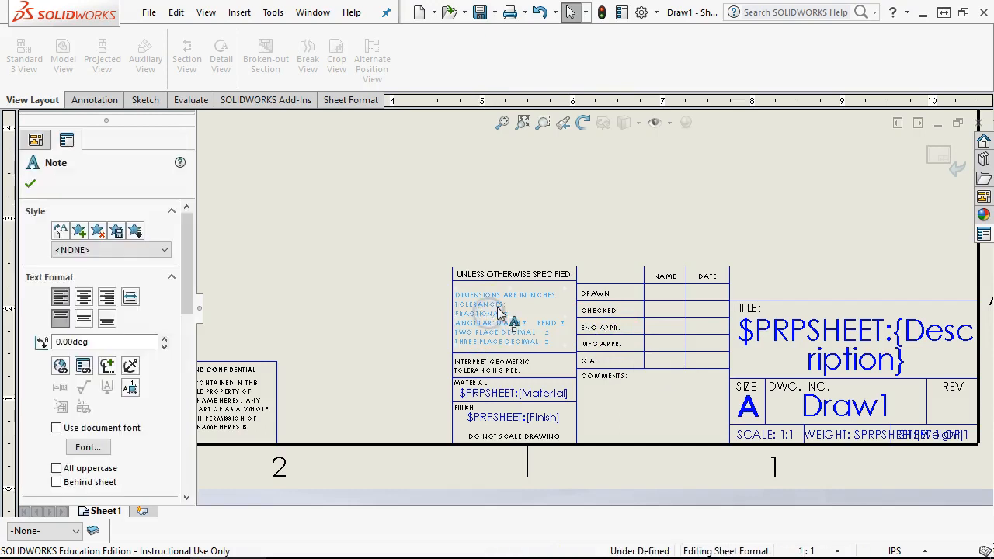
{"action": "scroll", "coordinate": [498, 312], "scroll_direction": "up", "scroll_amount": 2}
{"action": "left_click_drag", "start_coordinate": [522, 318], "coordinate": [410, 216]}
{"action": "left_click_drag", "start_coordinate": [480, 281], "coordinate": [400, 186]}
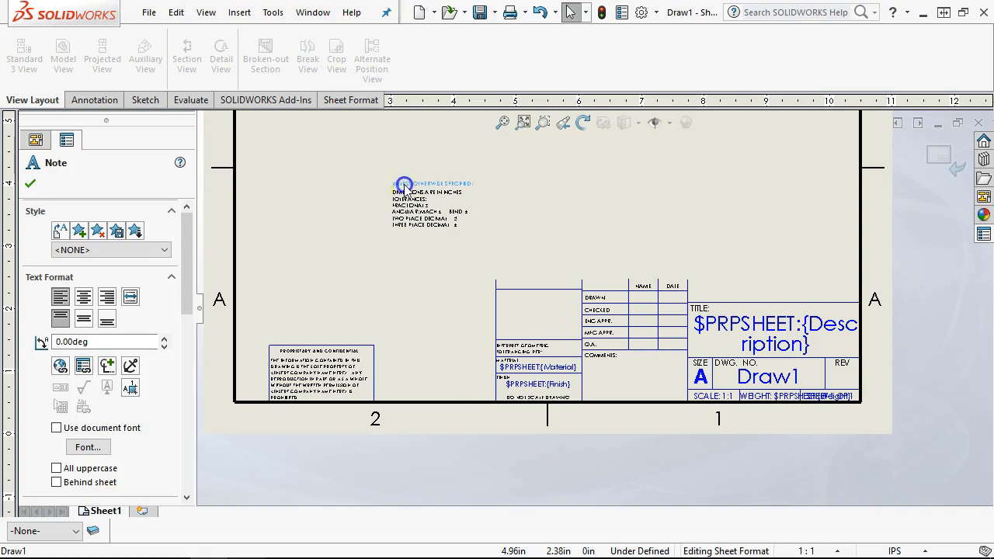
- Delete the left vertical line of the PROPRIETARY AND CONFIDENTIAL box and move its body note next to the sheet's left border
{"action": "scroll", "coordinate": [517, 353], "scroll_direction": "down", "scroll_amount": 2}
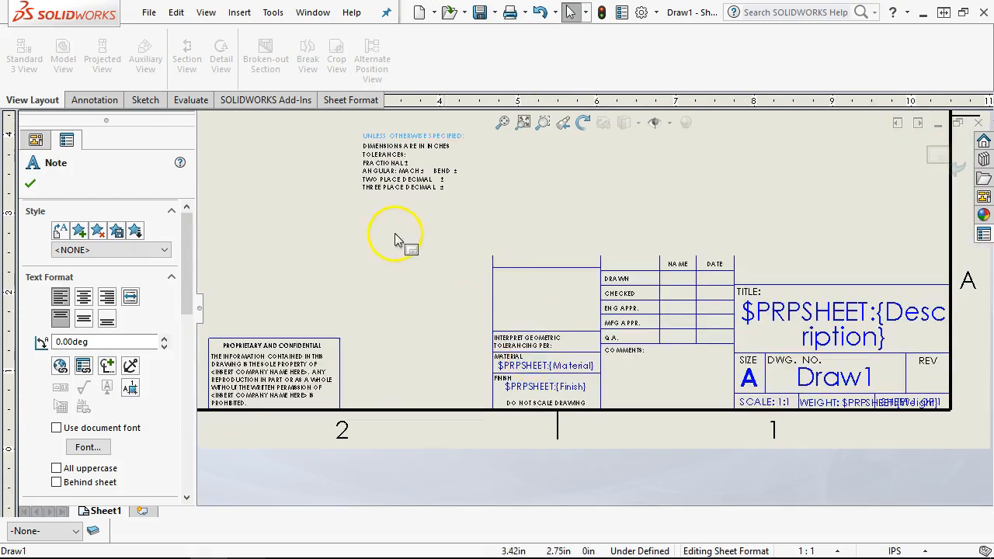
{"action": "scroll", "coordinate": [419, 318], "scroll_direction": "up", "scroll_amount": 3}
{"action": "scroll", "coordinate": [388, 350], "scroll_direction": "down", "scroll_amount": 5}
{"action": "left_click", "coordinate": [421, 321]}
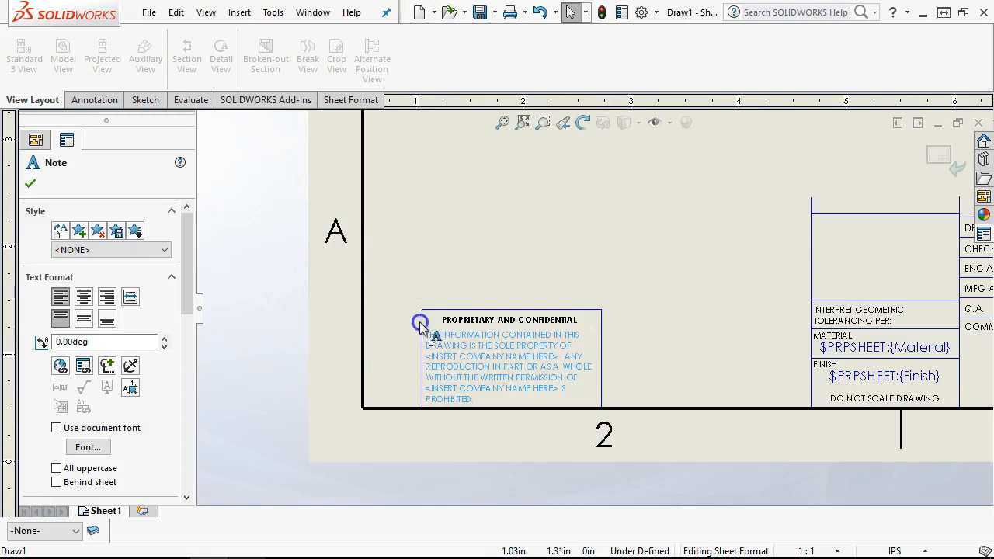
{"action": "left_click", "coordinate": [404, 368]}
{"action": "scroll", "coordinate": [404, 368], "scroll_direction": "down", "scroll_amount": 3}
{"action": "left_click", "coordinate": [475, 283]}
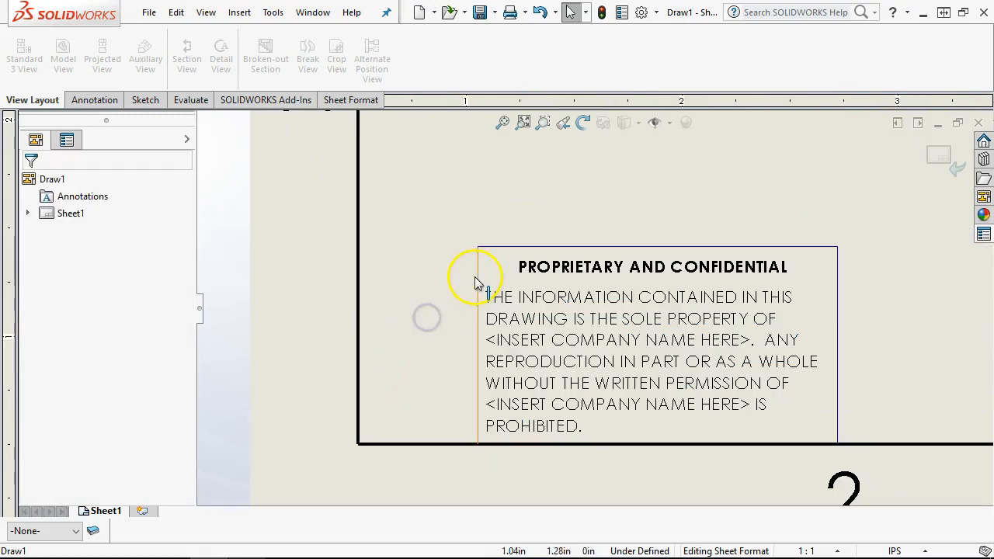
{"action": "key", "text": "Delete"}
{"action": "left_click_drag", "start_coordinate": [544, 313], "coordinate": [437, 306]}
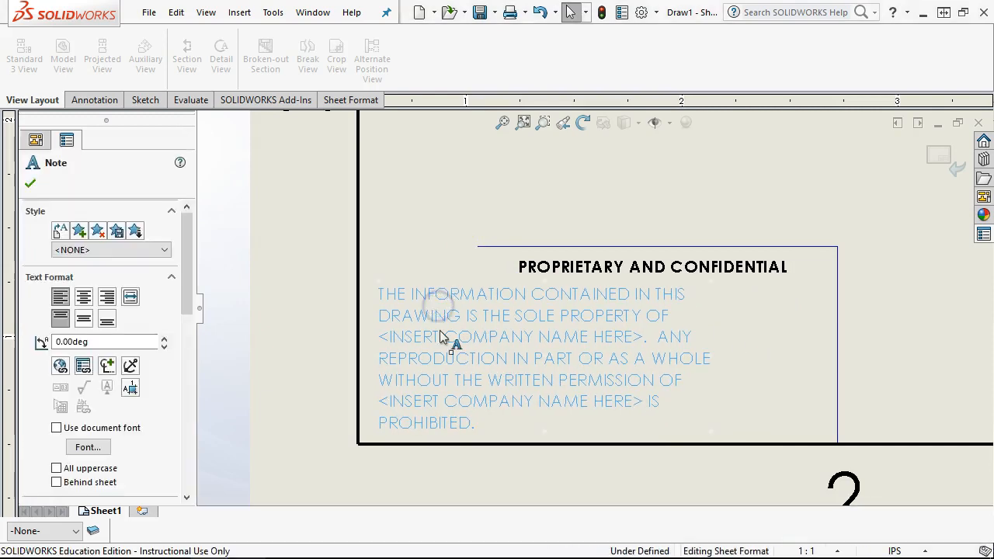
- In the proprietary note, replace the first <INSERT COMPANY NAME HERE> placeholder with MCC and join the REPRODUCTION line to the sentence
{"action": "double_click", "coordinate": [447, 339]}
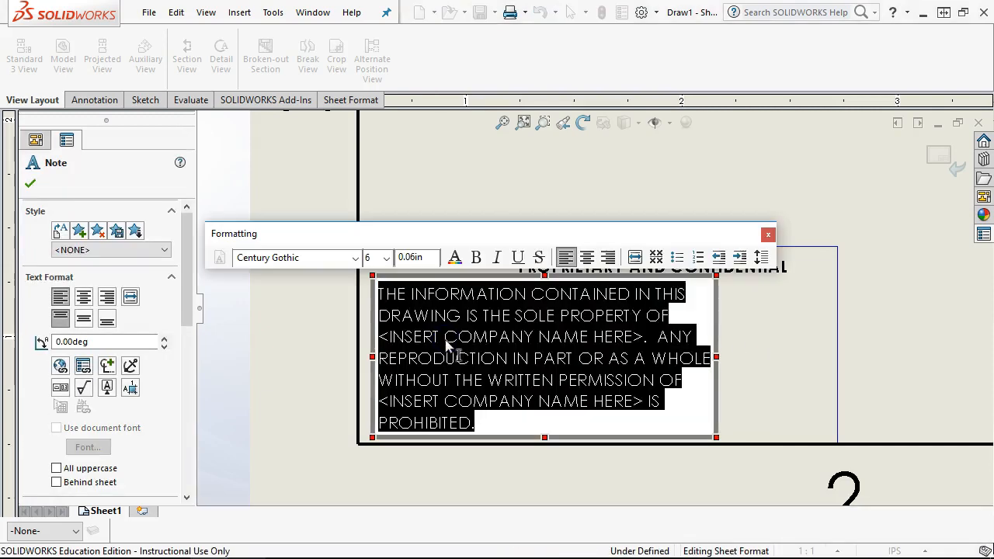
{"action": "left_click_drag", "start_coordinate": [645, 338], "coordinate": [382, 350]}
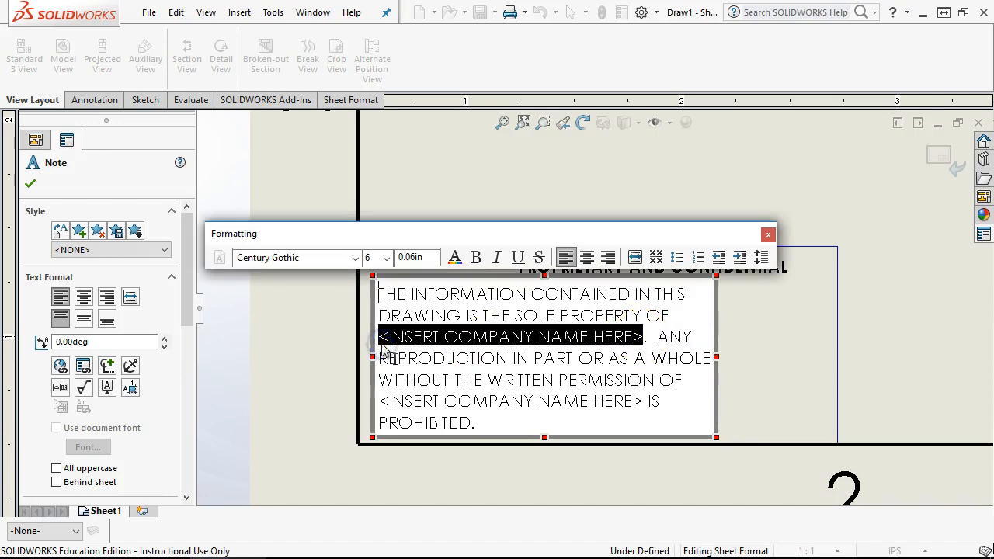
{"action": "type", "text": "MCC"}
{"action": "left_click", "coordinate": [491, 332]}
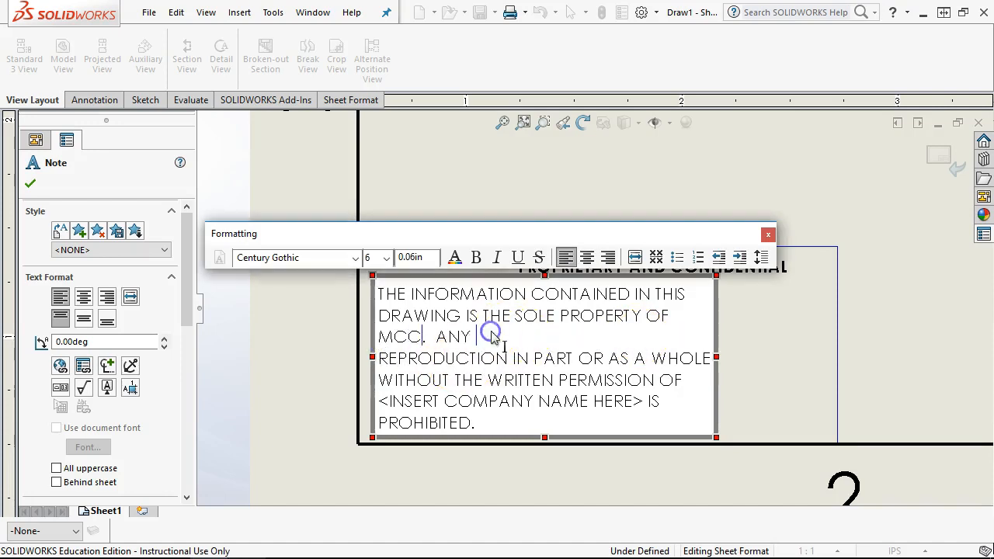
{"action": "key", "text": "Delete"}
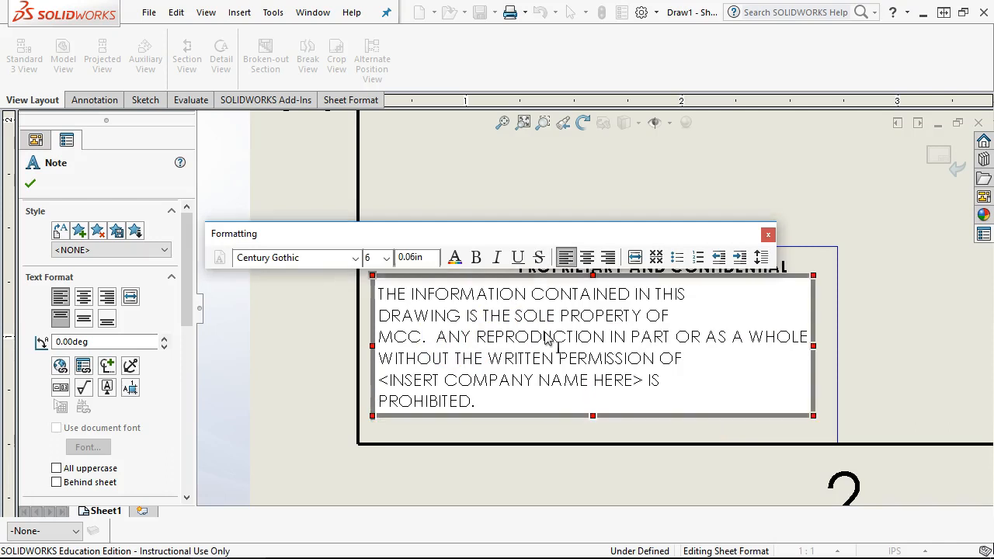
- Rewrap the proprietary note with line breaks after PART and WRITTEN, and replace the second <INSERT COMPANY NAME HERE> placeholder with MCC
{"action": "left_click_drag", "start_coordinate": [666, 337], "coordinate": [670, 338]}
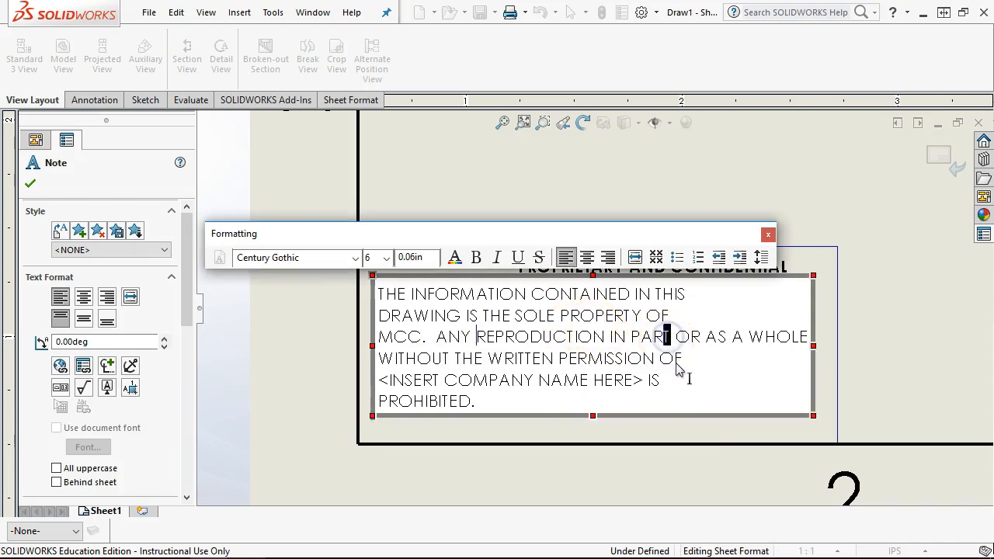
{"action": "key", "text": "Return"}
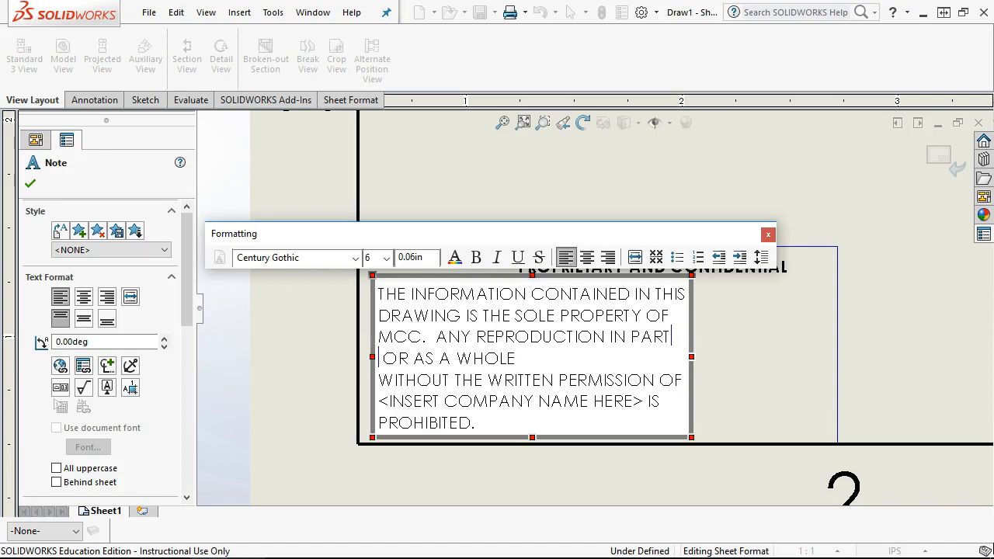
{"action": "key", "text": "Delete"}
{"action": "left_click", "coordinate": [548, 363]}
{"action": "left_click", "coordinate": [697, 359]}
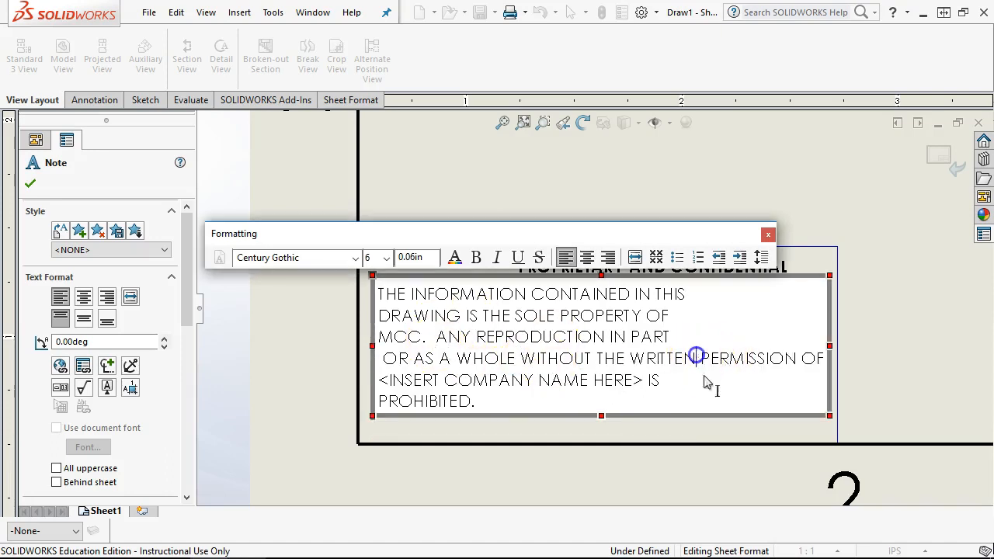
{"action": "key", "text": "Return"}
{"action": "left_click", "coordinate": [526, 379]}
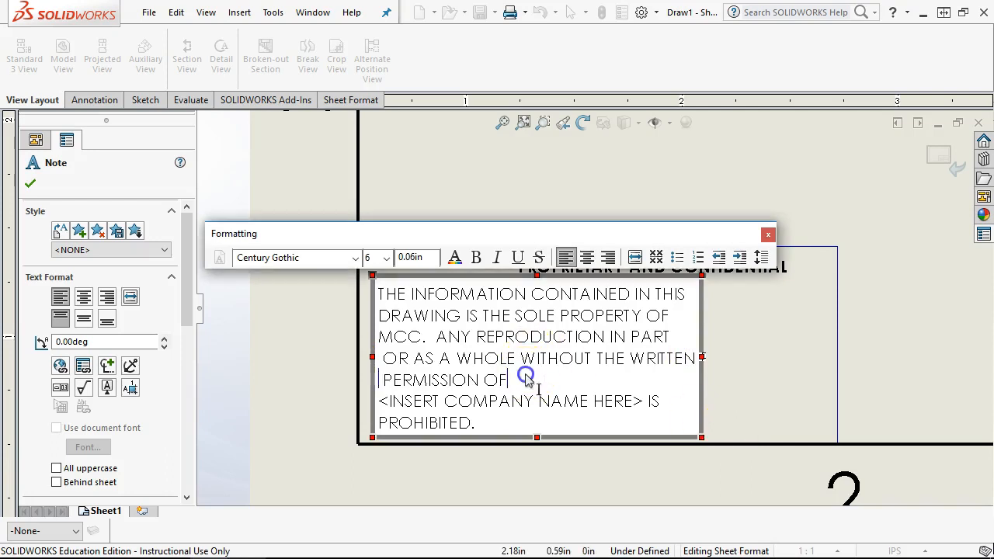
{"action": "key", "text": "Delete"}
{"action": "left_click_drag", "start_coordinate": [507, 388], "coordinate": [771, 390]}
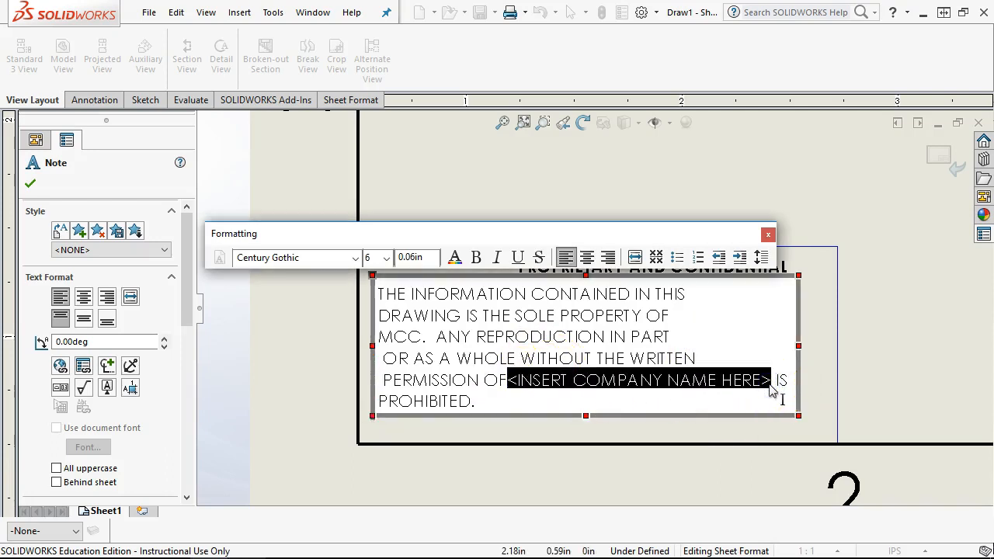
{"action": "type", "text": "MISSION OFMCC"}
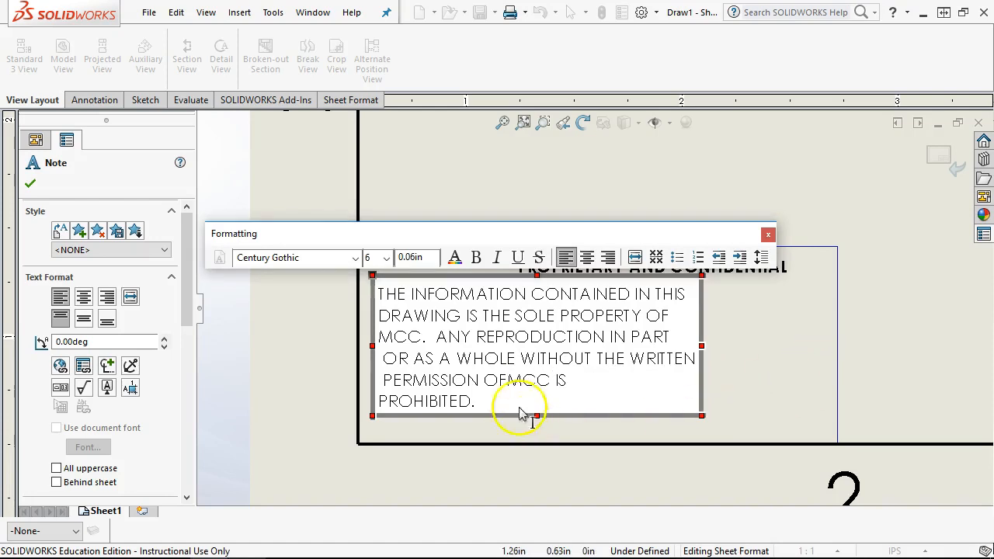
- Reduce the text height of the entire proprietary note and finish editing it
{"action": "left_click_drag", "start_coordinate": [476, 402], "coordinate": [379, 292]}
{"action": "left_click", "coordinate": [405, 257]}
{"action": "double_click", "coordinate": [410, 257]}
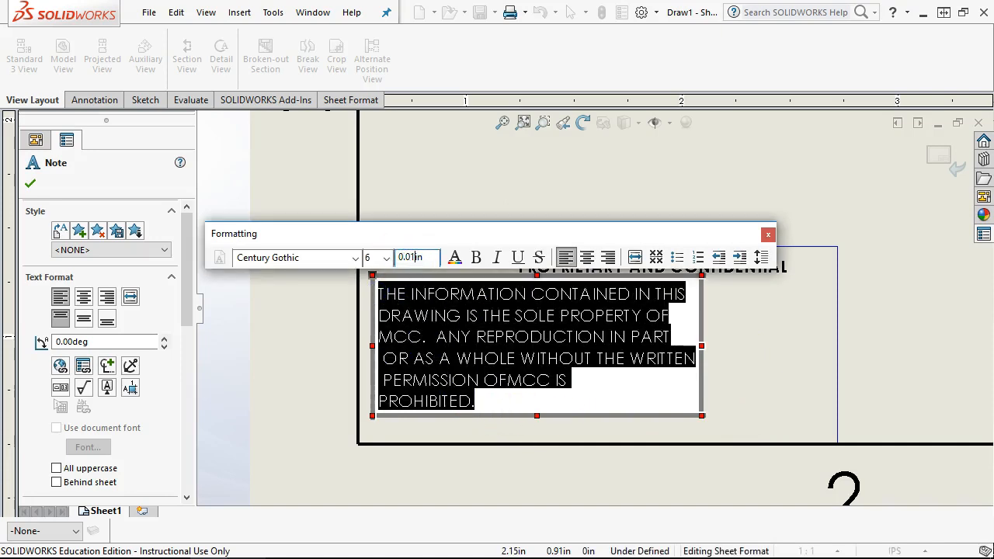
{"action": "left_click", "coordinate": [426, 262]}
{"action": "left_click", "coordinate": [561, 260]}
{"action": "left_click", "coordinate": [767, 233]}
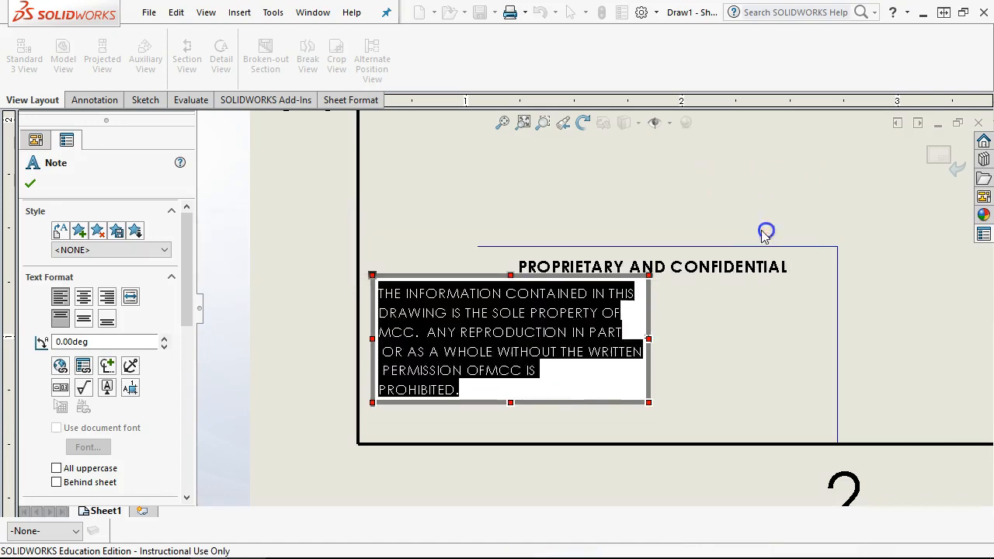
{"action": "left_click", "coordinate": [664, 217]}
- Move the proprietary note down into the sheet corner and place the PROPRIETARY AND CONFIDENTIAL heading directly above it
{"action": "left_click", "coordinate": [515, 348]}
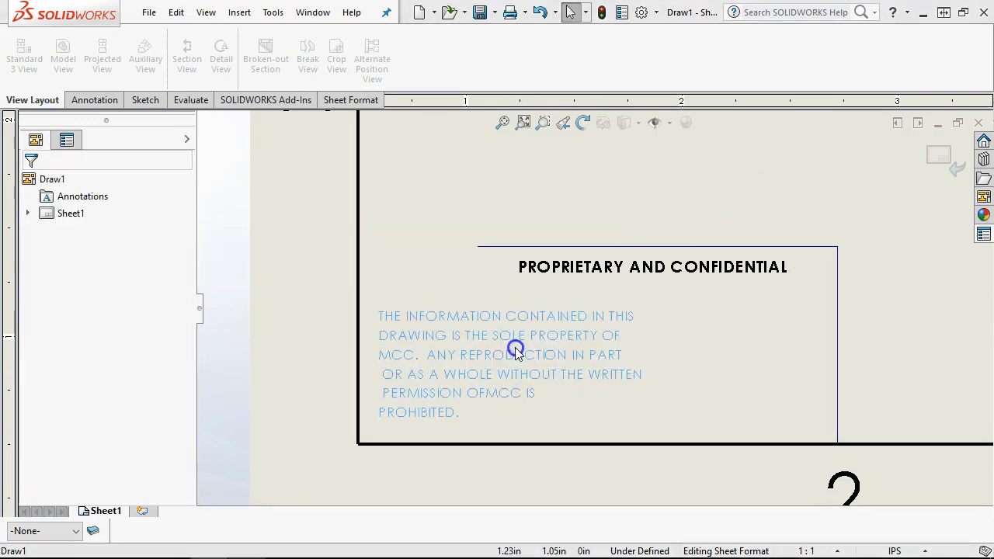
{"action": "left_click", "coordinate": [590, 284]}
{"action": "left_click_drag", "start_coordinate": [590, 275], "coordinate": [445, 313]}
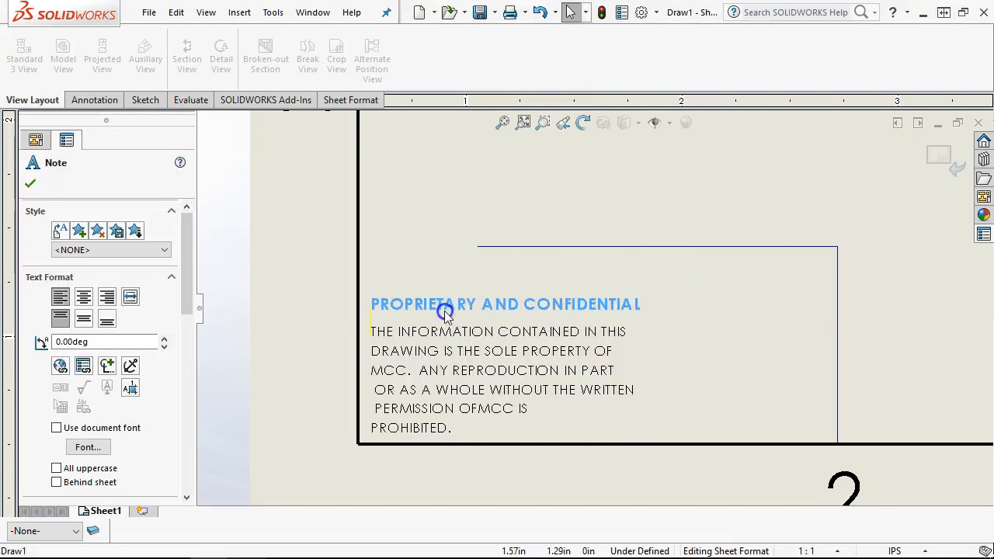
- Fit the border lines closely around the proprietary notice, extend the upper line to the sheet border, and set that line's length to 1.3 in
{"action": "left_click_drag", "start_coordinate": [838, 246], "coordinate": [648, 283]}
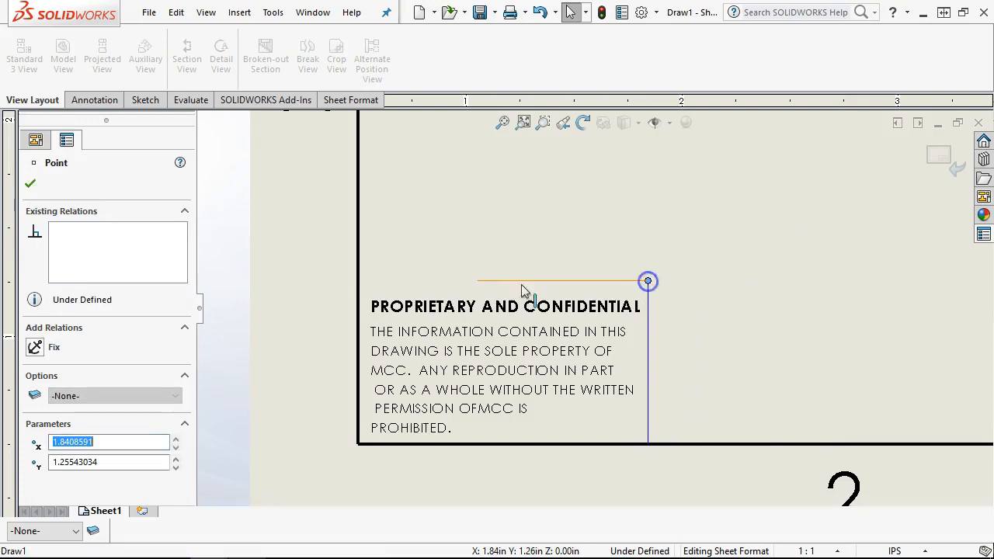
{"action": "left_click_drag", "start_coordinate": [478, 282], "coordinate": [361, 278]}
{"action": "left_click", "coordinate": [391, 277]}
{"action": "left_click_drag", "start_coordinate": [185, 337], "coordinate": [184, 432]}
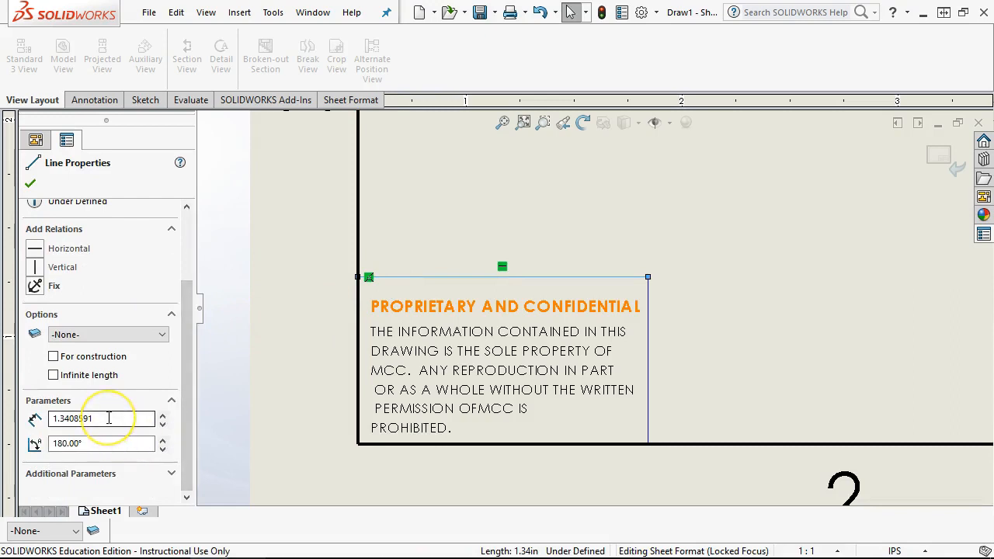
{"action": "double_click", "coordinate": [68, 418]}
{"action": "type", "text": "1.3"}
{"action": "key", "text": "Tab"}
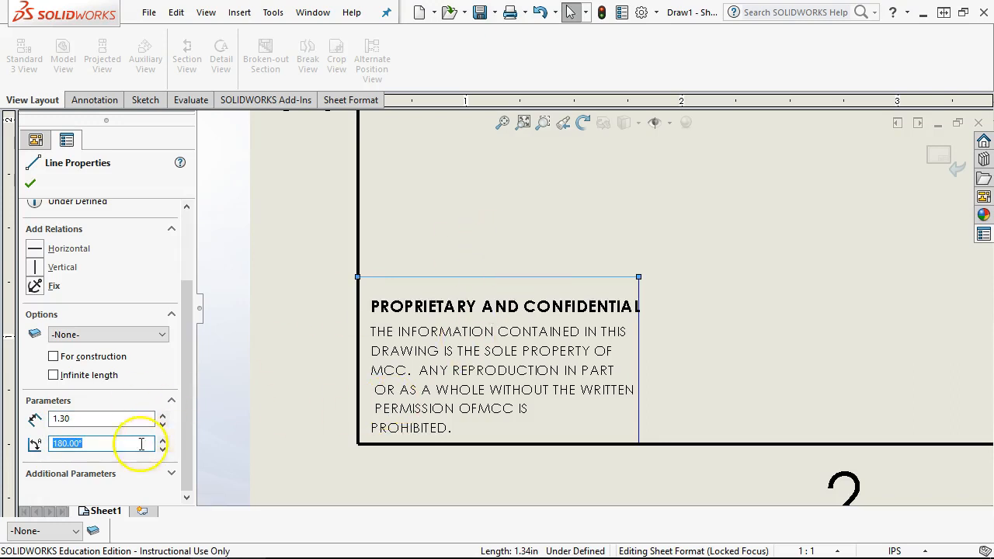
- Position the notice box's upper line with a start Y coordinate of 1.25 and a start X coordinate of 1.90
{"action": "left_click", "coordinate": [543, 240]}
{"action": "left_click", "coordinate": [526, 277]}
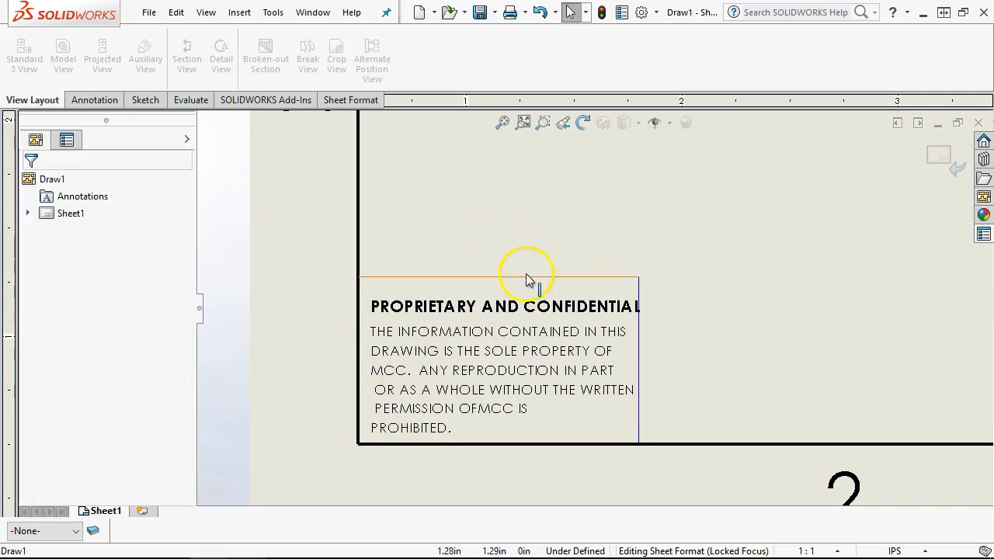
{"action": "left_click_drag", "start_coordinate": [182, 371], "coordinate": [184, 479]}
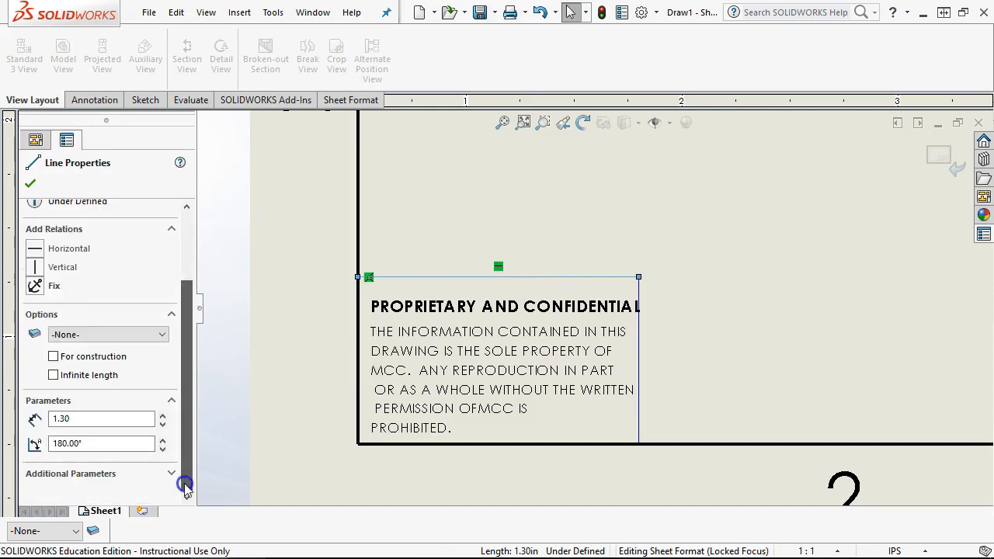
{"action": "left_click", "coordinate": [173, 475]}
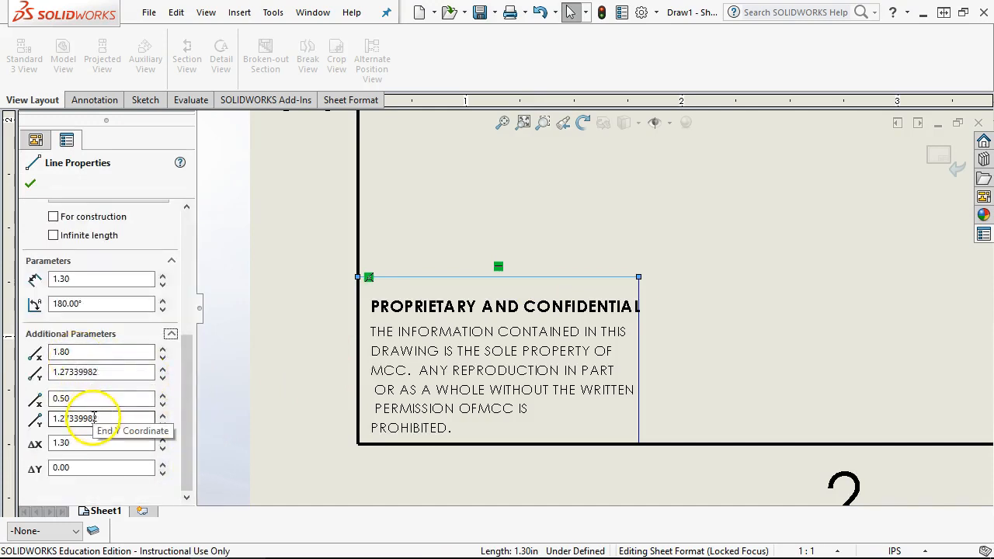
{"action": "left_click", "coordinate": [106, 370]}
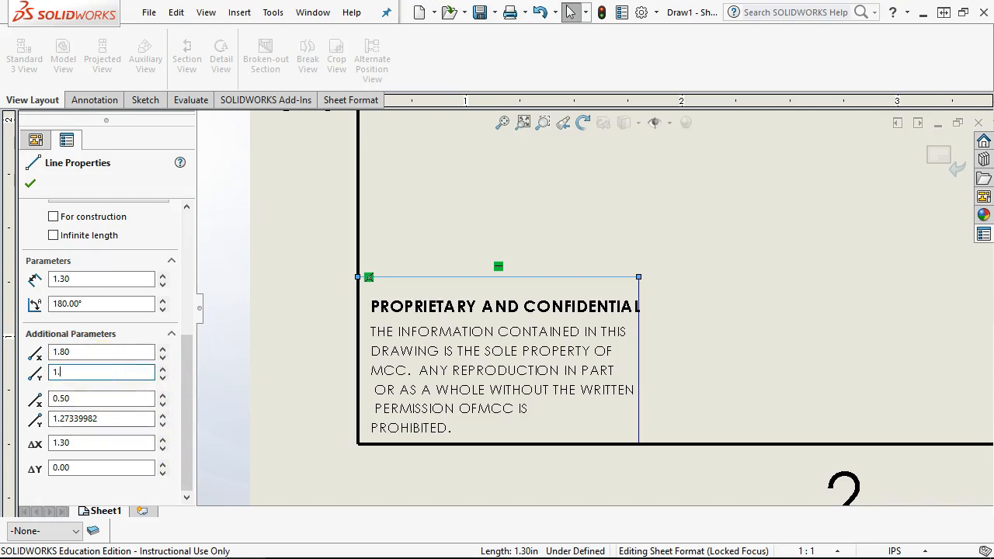
{"action": "type", "text": "1.25"}
{"action": "key", "text": "Tab"}
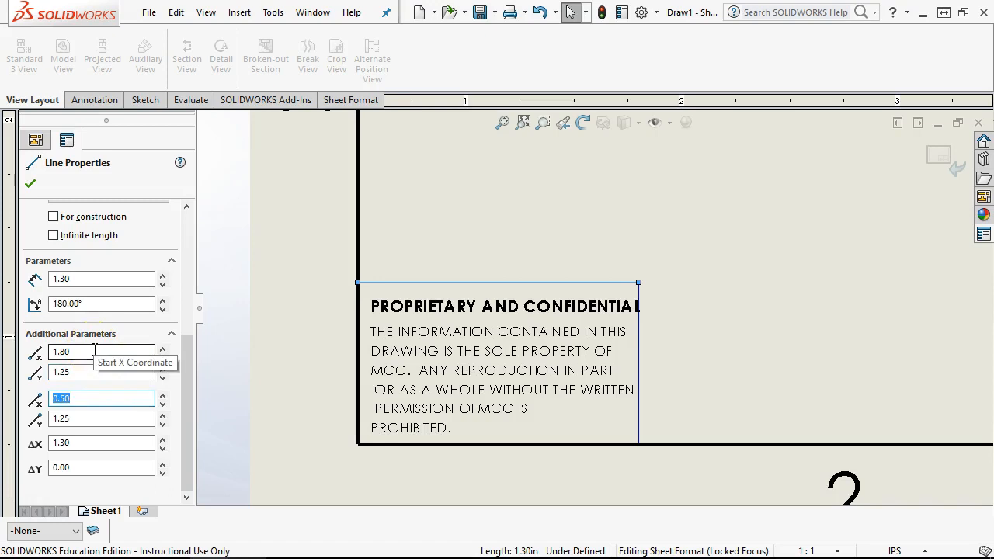
{"action": "left_click", "coordinate": [90, 351]}
{"action": "left_click", "coordinate": [162, 349]}
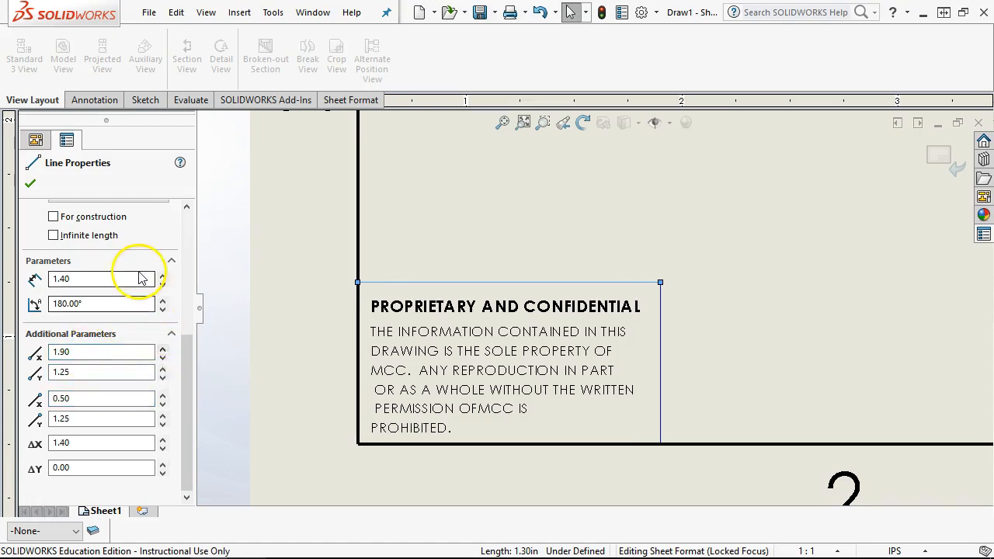
{"action": "left_click", "coordinate": [31, 183]}
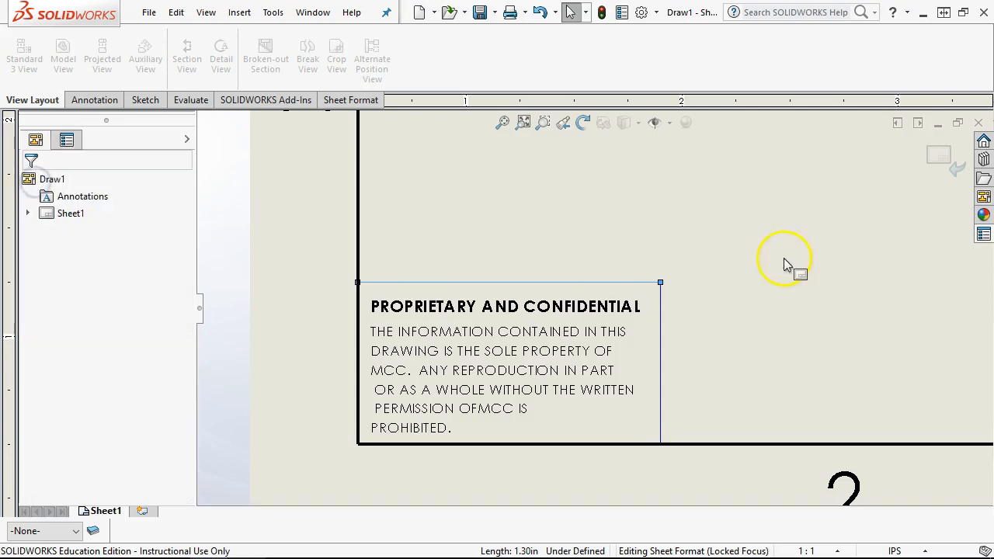
- Add a Fix relation to the upper-right corner point of the proprietary notice box
{"action": "left_click", "coordinate": [660, 283]}
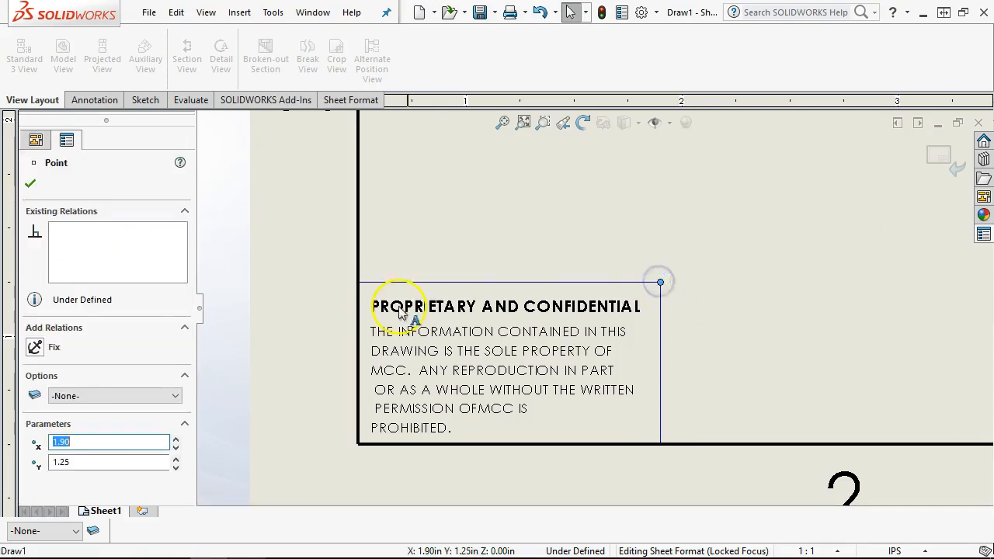
{"action": "left_click", "coordinate": [35, 348]}
{"action": "left_click", "coordinate": [628, 196]}
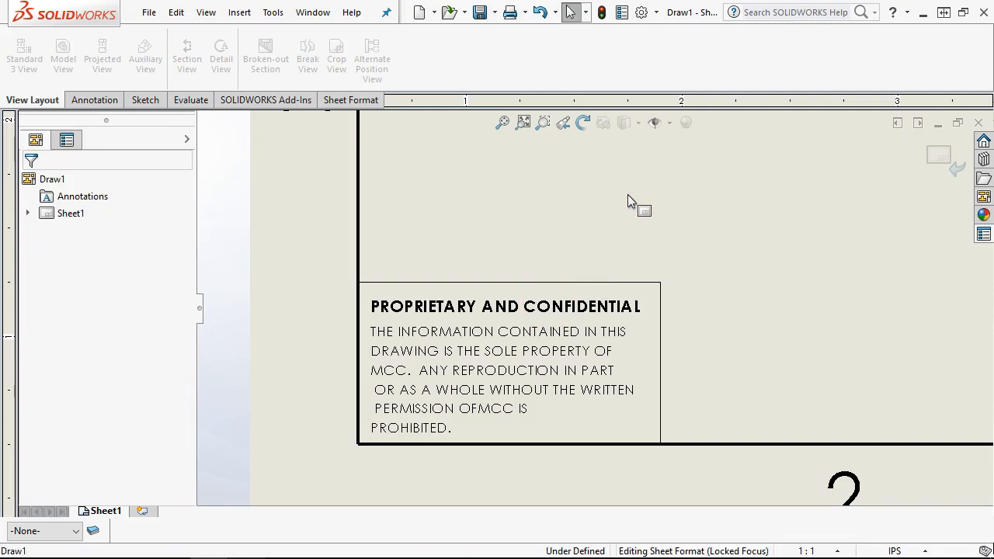
- Nudge the PROPRIETARY AND CONFIDENTIAL heading and the note below it slightly upward to center them inside their box
{"action": "scroll", "coordinate": [548, 322], "scroll_direction": "down", "scroll_amount": 1}
{"action": "mouse_move", "coordinate": [547, 314]}
{"action": "left_mouse_down"}
{"action": "mouse_move", "coordinate": [544, 295]}
{"action": "mouse_move", "coordinate": [547, 303]}
{"action": "left_mouse_up"}
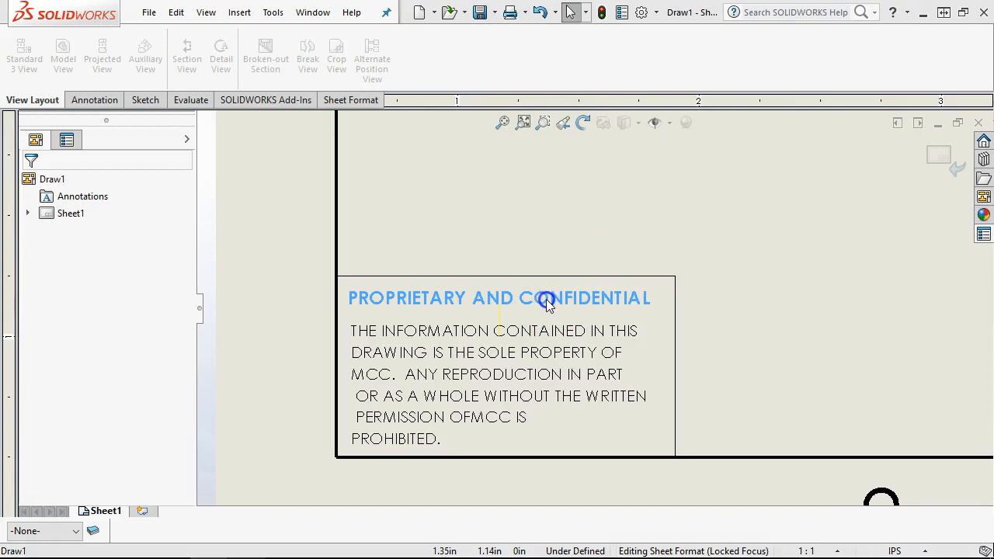
{"action": "left_click", "coordinate": [675, 276]}
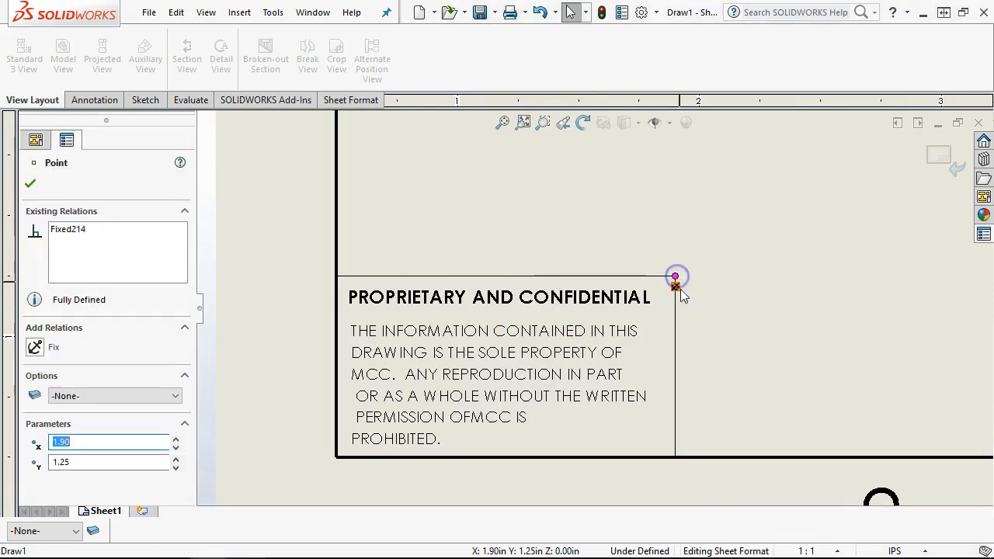
{"action": "left_click", "coordinate": [604, 348]}
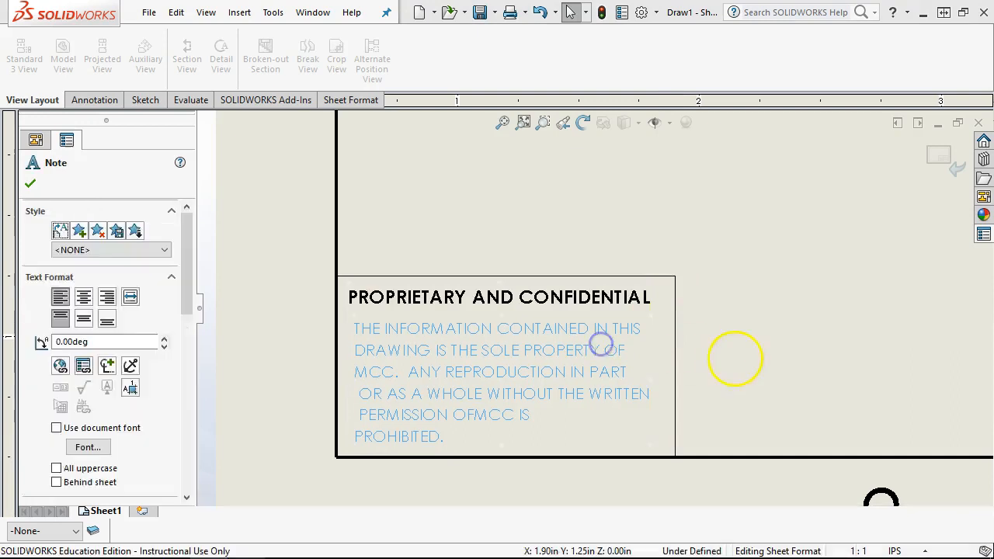
{"action": "left_click", "coordinate": [730, 348]}
- Move the DIMENSIONS ARE IN INCHES tolerance note to just right of the proprietary notice box, above the sheet's lower border
{"action": "scroll", "coordinate": [694, 290], "scroll_direction": "up", "scroll_amount": 3}
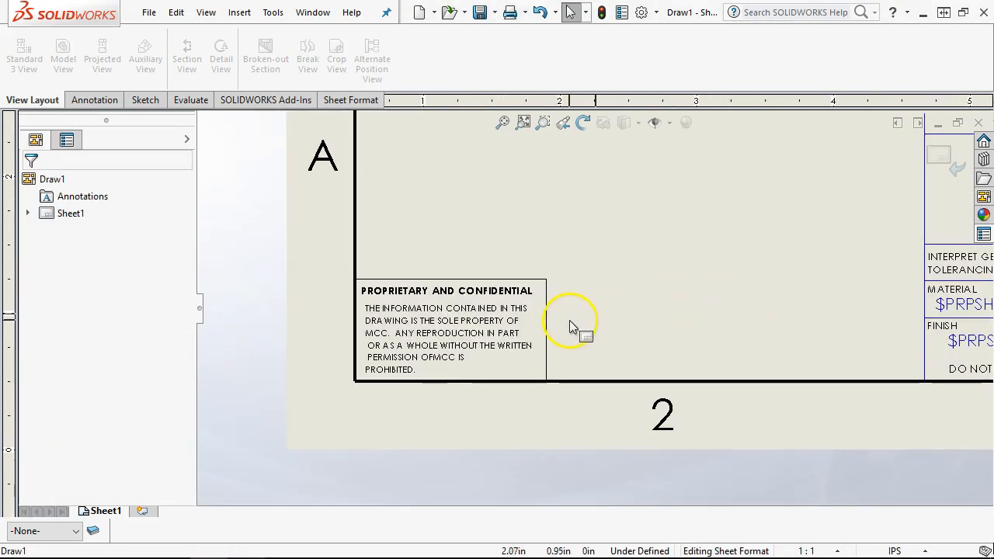
{"action": "left_click", "coordinate": [482, 256]}
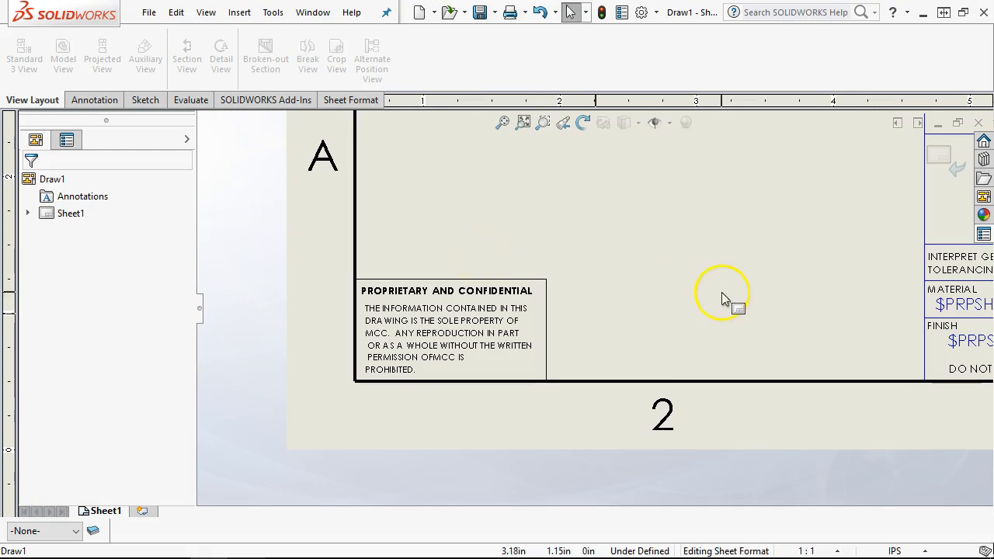
{"action": "scroll", "coordinate": [721, 293], "scroll_direction": "up", "scroll_amount": 4}
{"action": "scroll", "coordinate": [763, 279], "scroll_direction": "down", "scroll_amount": 2}
{"action": "scroll", "coordinate": [644, 253], "scroll_direction": "up", "scroll_amount": 3}
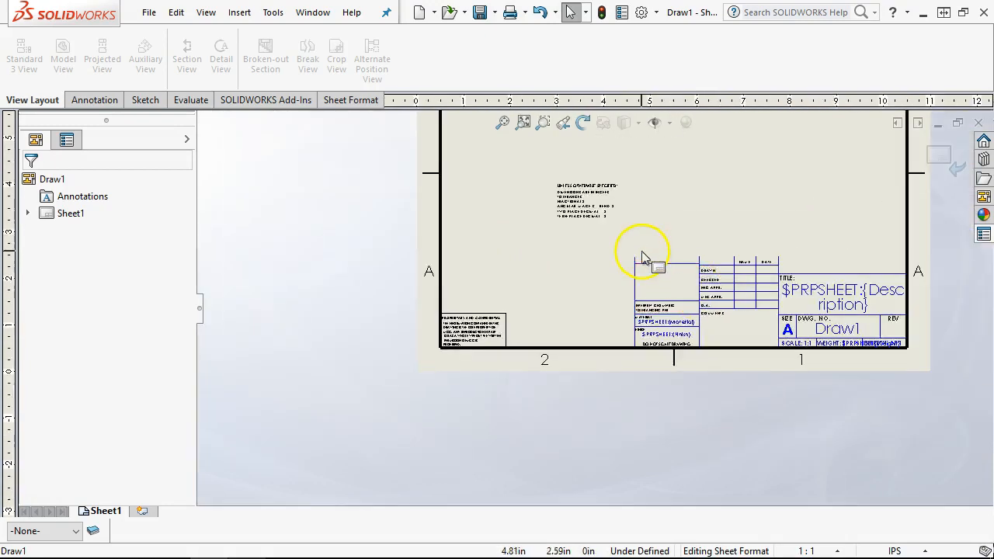
{"action": "scroll", "coordinate": [643, 253], "scroll_direction": "down", "scroll_amount": 2}
{"action": "scroll", "coordinate": [452, 371], "scroll_direction": "down", "scroll_amount": 1}
{"action": "left_click_drag", "start_coordinate": [452, 371], "coordinate": [449, 388]}
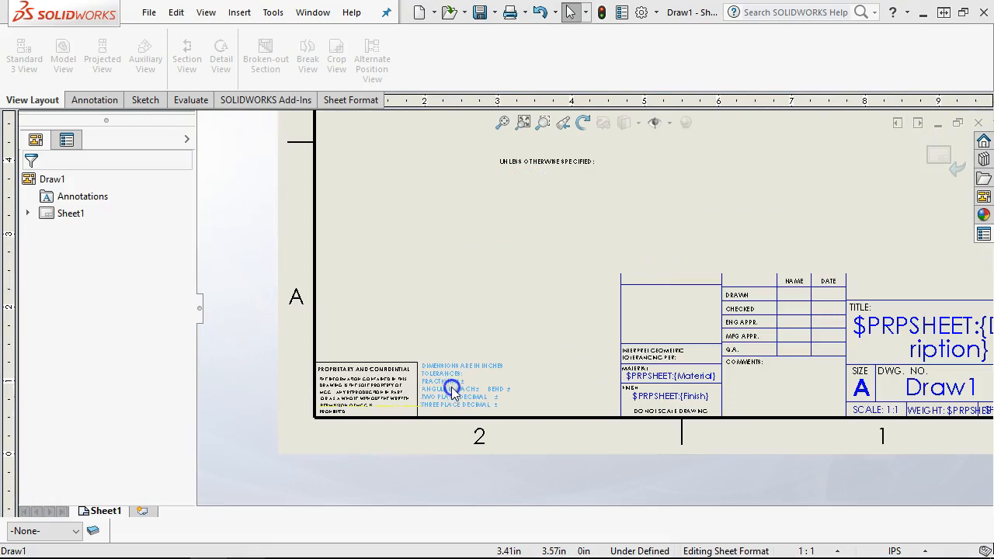
{"action": "scroll", "coordinate": [451, 392], "scroll_direction": "down", "scroll_amount": 2}
{"action": "scroll", "coordinate": [452, 387], "scroll_direction": "down", "scroll_amount": 2}
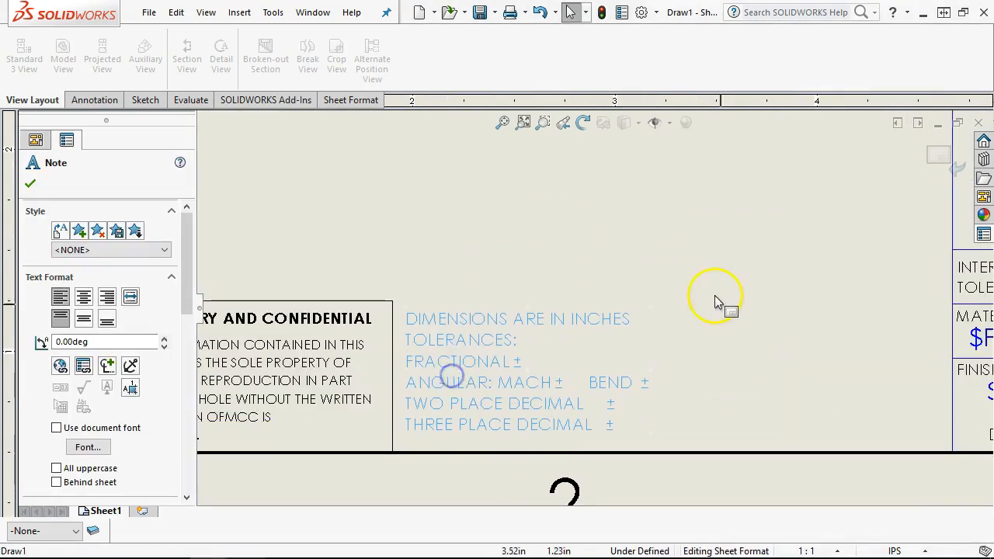
{"action": "key", "text": "Escape"}
- Move the UNLESS OTHERWISE SPECIFIED heading directly above the tolerance note
{"action": "scroll", "coordinate": [706, 284], "scroll_direction": "up", "scroll_amount": 6}
{"action": "scroll", "coordinate": [666, 237], "scroll_direction": "down", "scroll_amount": 2}
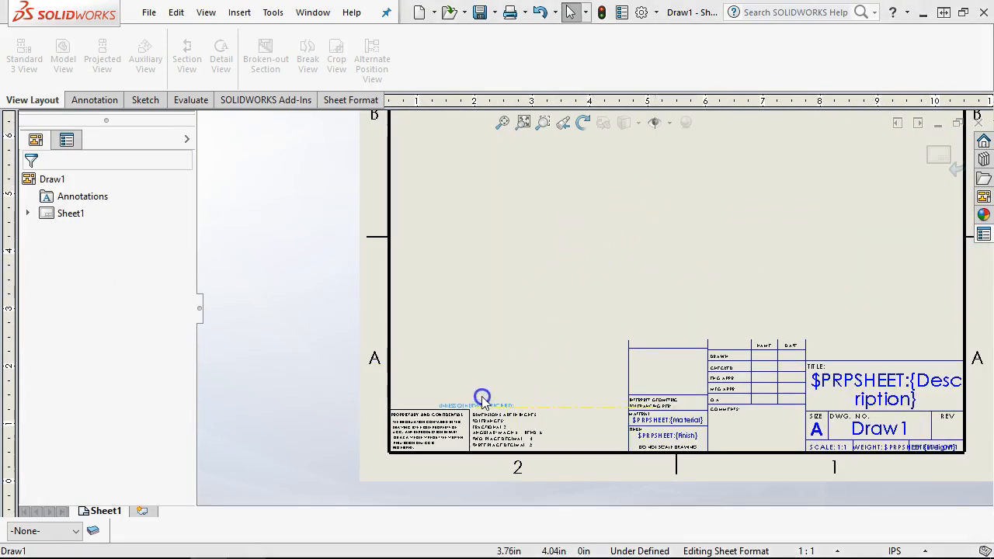
{"action": "left_click", "coordinate": [582, 411]}
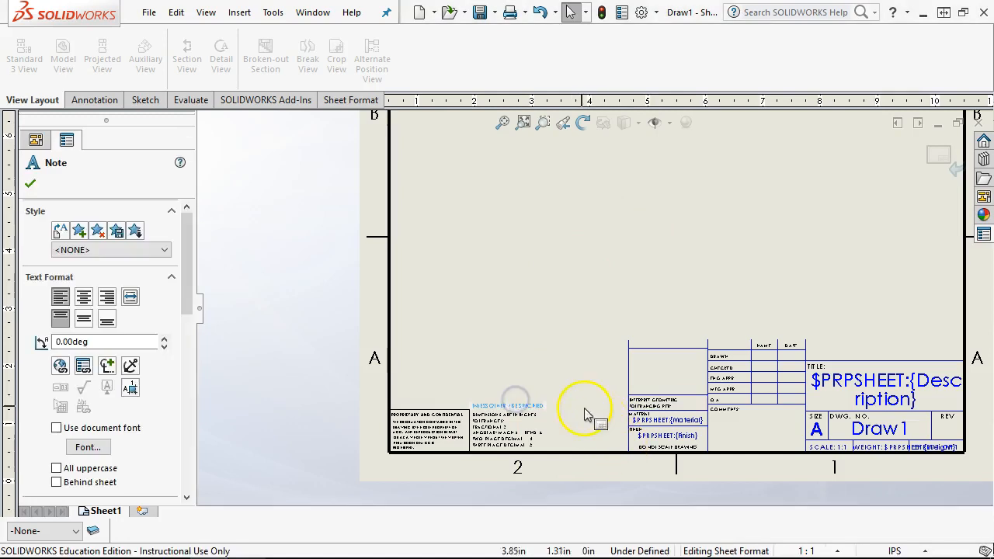
{"action": "key", "text": "Escape"}
- Delete the Description property note from the title cell and move the TITLE label down to the cell's lower edge
{"action": "scroll", "coordinate": [685, 305], "scroll_direction": "up", "scroll_amount": 3}
{"action": "scroll", "coordinate": [686, 304], "scroll_direction": "down", "scroll_amount": 4}
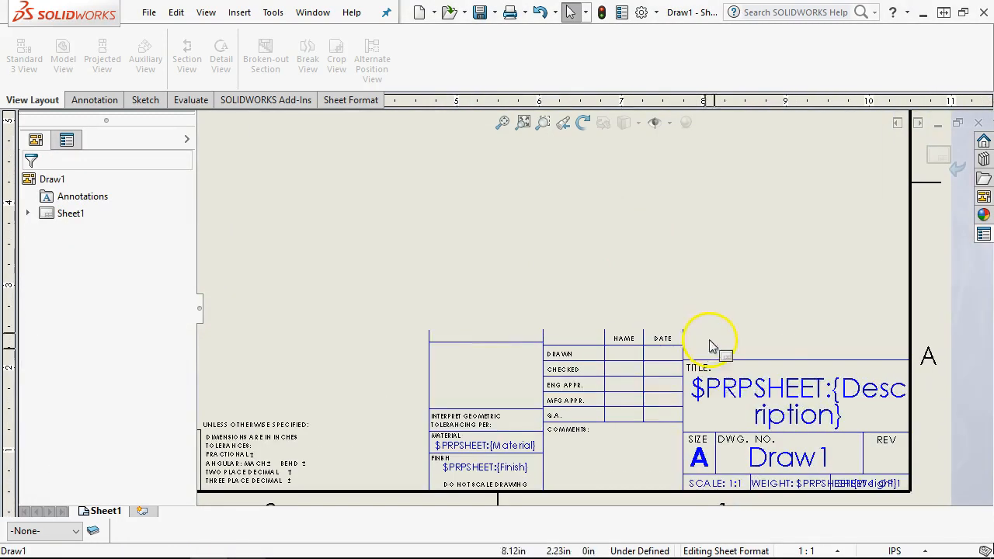
{"action": "left_click", "coordinate": [780, 405]}
{"action": "key", "text": "Delete"}
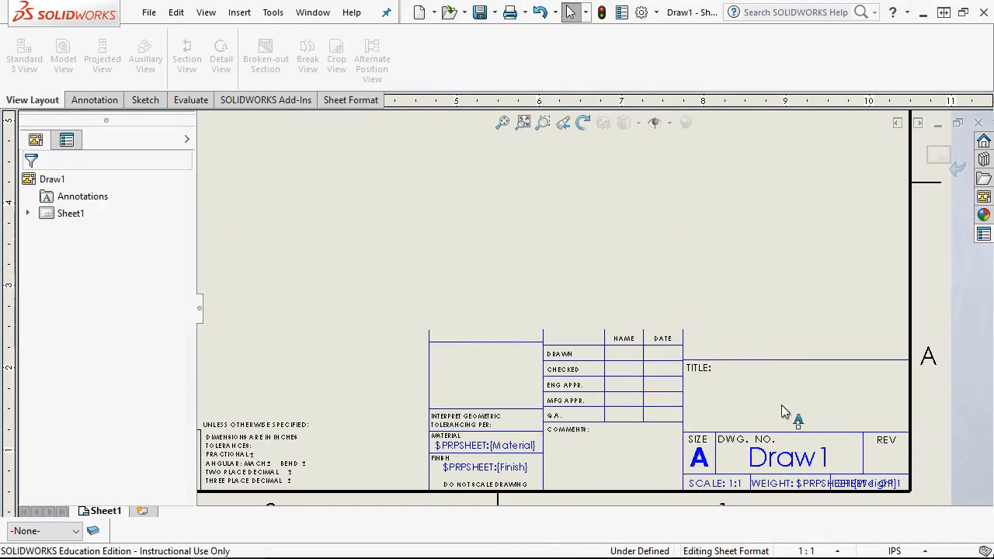
{"action": "left_click_drag", "start_coordinate": [707, 373], "coordinate": [708, 420]}
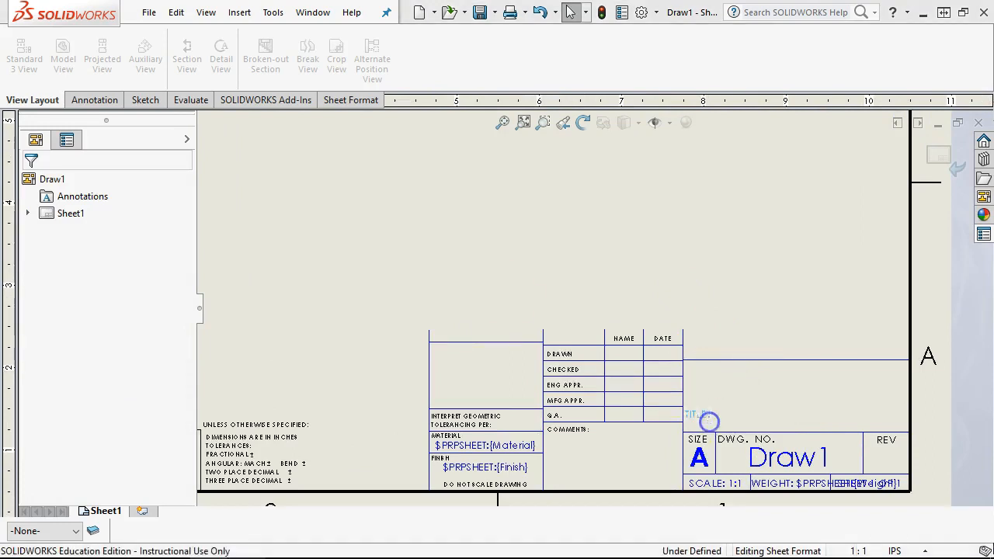
- Examine the property links behind the title block's approval name and date fields and its Material note
{"action": "scroll", "coordinate": [444, 306], "scroll_direction": "up", "scroll_amount": 4}
{"action": "mouse_move", "coordinate": [449, 250]}
{"action": "left_mouse_down"}
{"action": "mouse_move", "coordinate": [660, 416]}
{"action": "mouse_move", "coordinate": [783, 423]}
{"action": "left_mouse_up"}
{"action": "scroll", "coordinate": [710, 399], "scroll_direction": "down", "scroll_amount": 2}
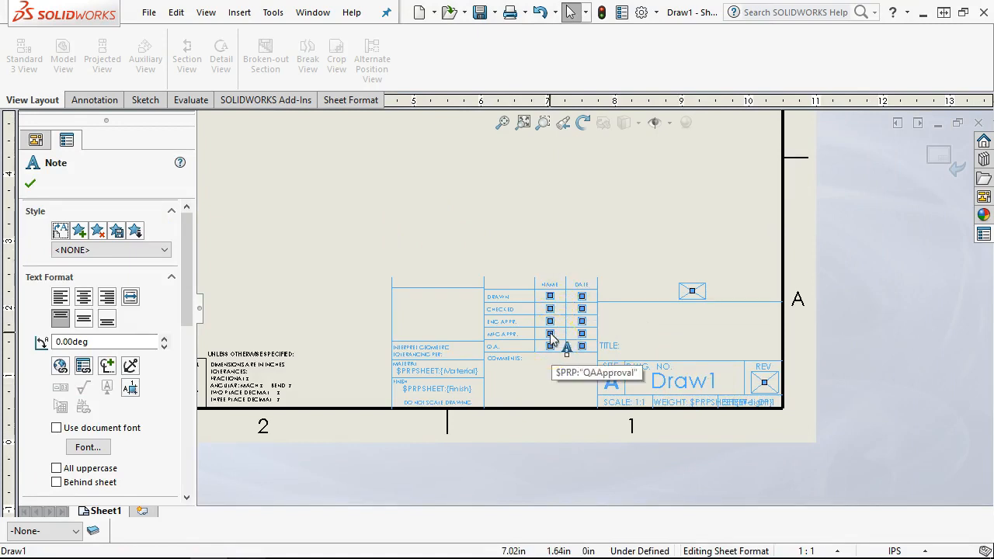
{"action": "left_click", "coordinate": [550, 298]}
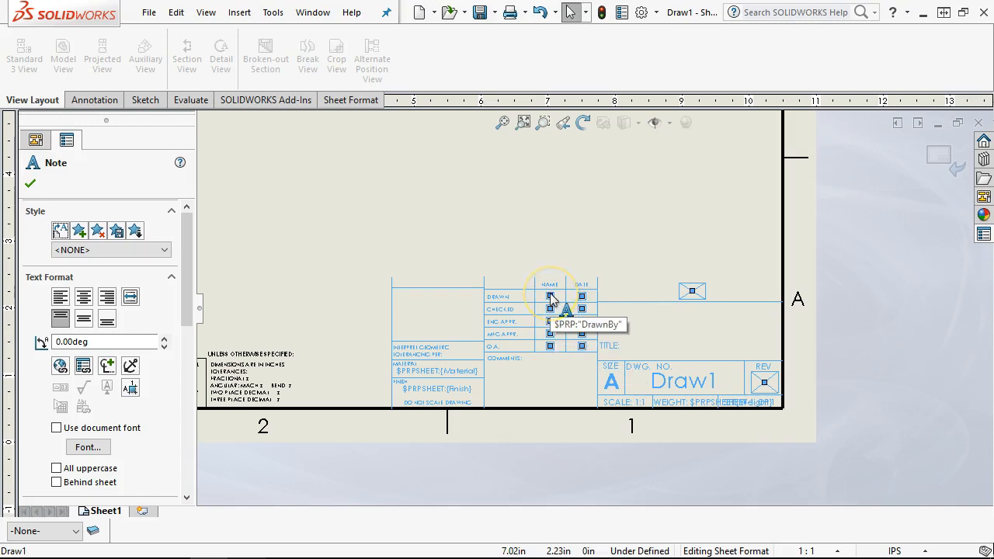
{"action": "left_click", "coordinate": [583, 333]}
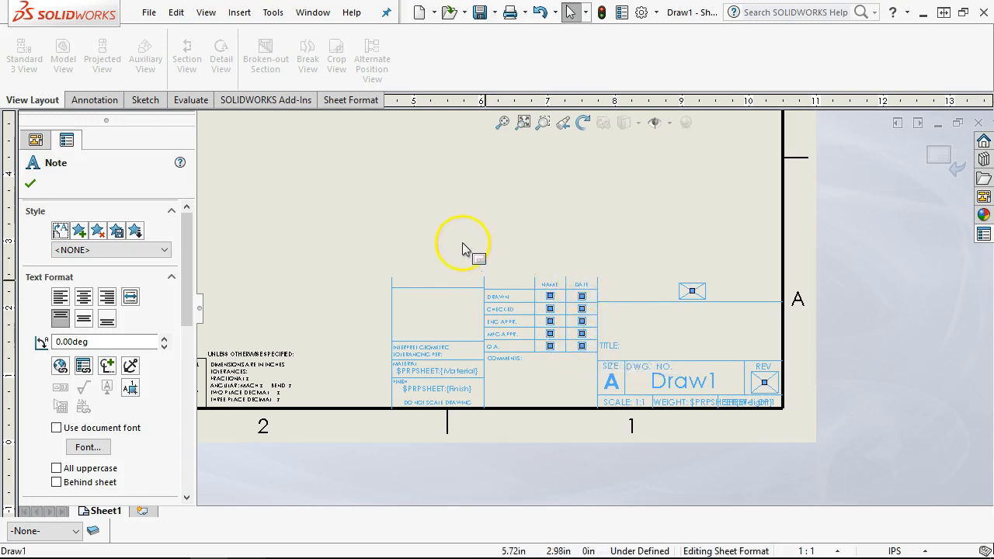
{"action": "key", "text": "Escape"}
{"action": "scroll", "coordinate": [464, 372], "scroll_direction": "up", "scroll_amount": 2}
{"action": "scroll", "coordinate": [464, 372], "scroll_direction": "up", "scroll_amount": 1}
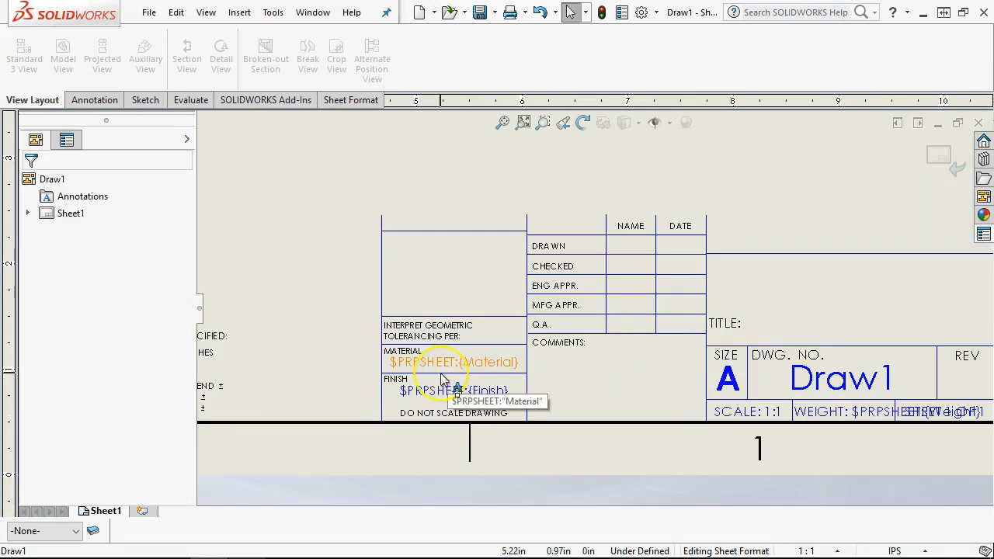
{"action": "left_click", "coordinate": [440, 367]}
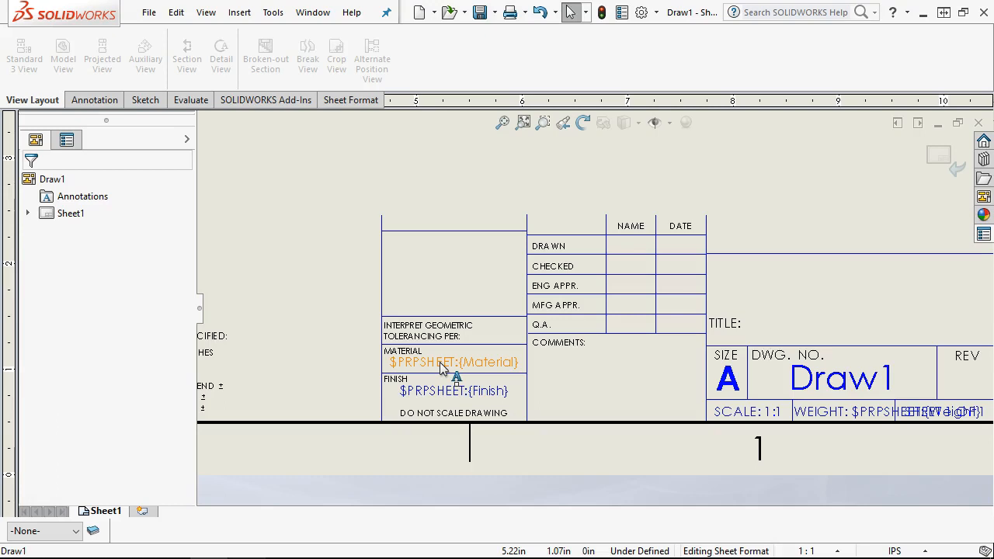
{"action": "left_click_drag", "start_coordinate": [439, 366], "coordinate": [496, 367]}
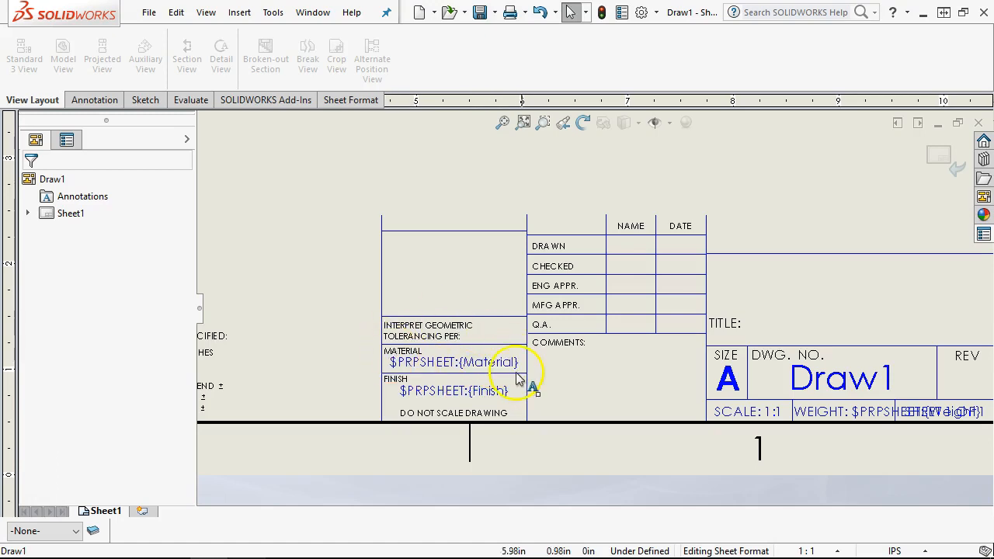
{"action": "left_click", "coordinate": [524, 381]}
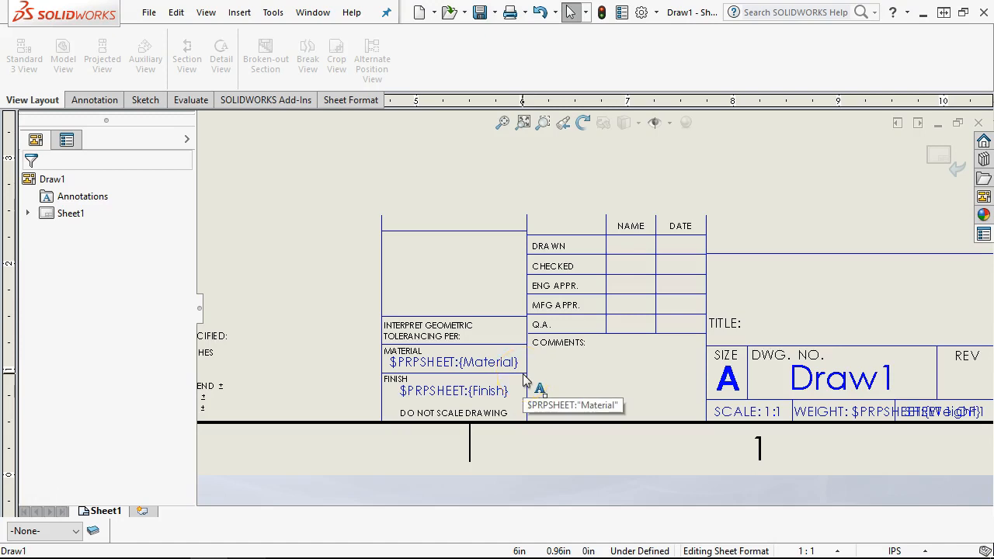
{"action": "left_click", "coordinate": [466, 169]}
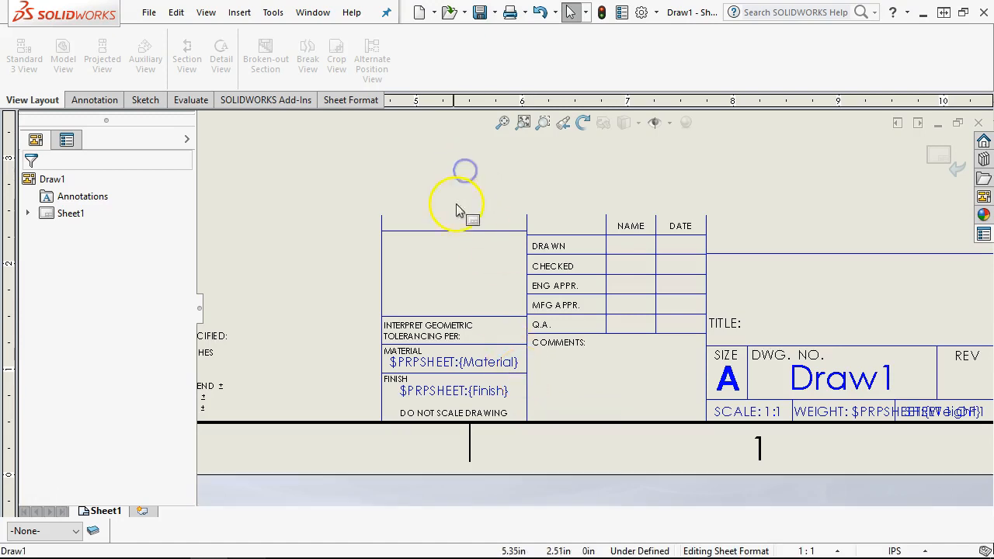
- Shorten the vertical lines of the empty cell above INTERPRET GEOMETRIC TOLERANCING and delete the cell's upper horizontal line
{"action": "left_click_drag", "start_coordinate": [381, 215], "coordinate": [384, 314]}
{"action": "left_click_drag", "start_coordinate": [528, 215], "coordinate": [528, 235]}
{"action": "left_click", "coordinate": [423, 231]}
{"action": "key", "text": "Delete"}
- Exit sheet format editing and return to the drawing sheet
{"action": "scroll", "coordinate": [382, 229], "scroll_direction": "up", "scroll_amount": 6}
{"action": "scroll", "coordinate": [621, 250], "scroll_direction": "down", "scroll_amount": 1}
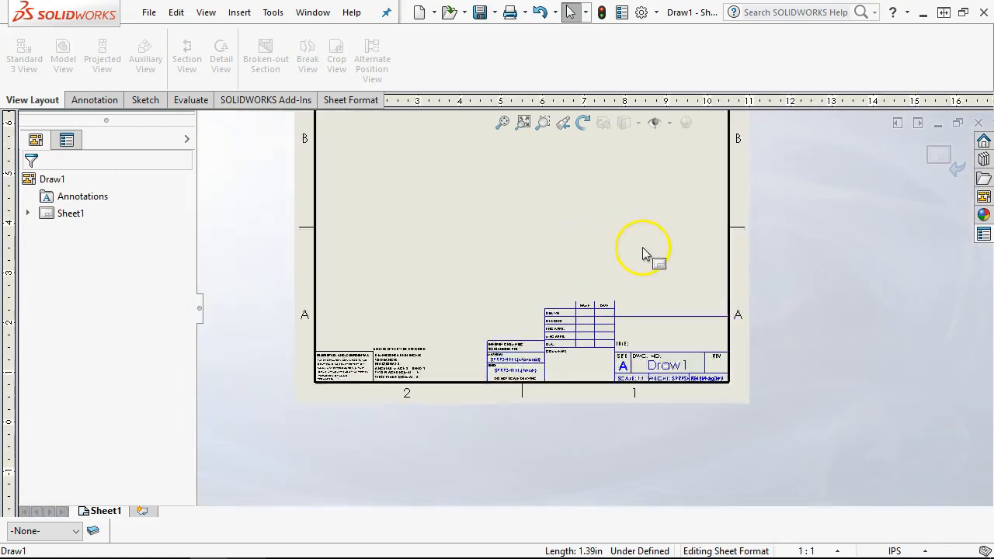
{"action": "scroll", "coordinate": [606, 239], "scroll_direction": "up", "scroll_amount": 2}
{"action": "scroll", "coordinate": [572, 226], "scroll_direction": "down", "scroll_amount": 1}
{"action": "left_click", "coordinate": [939, 156]}
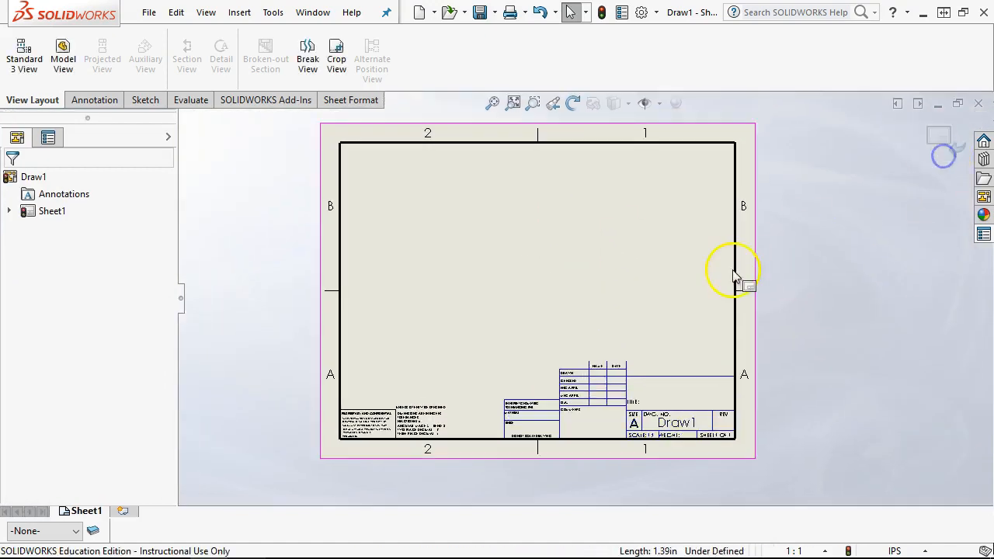
- Open the logo-rgb-mcc PNG image from the MCC Logo new folder in Paint
{"action": "scroll", "coordinate": [722, 275], "scroll_direction": "down", "scroll_amount": 1}
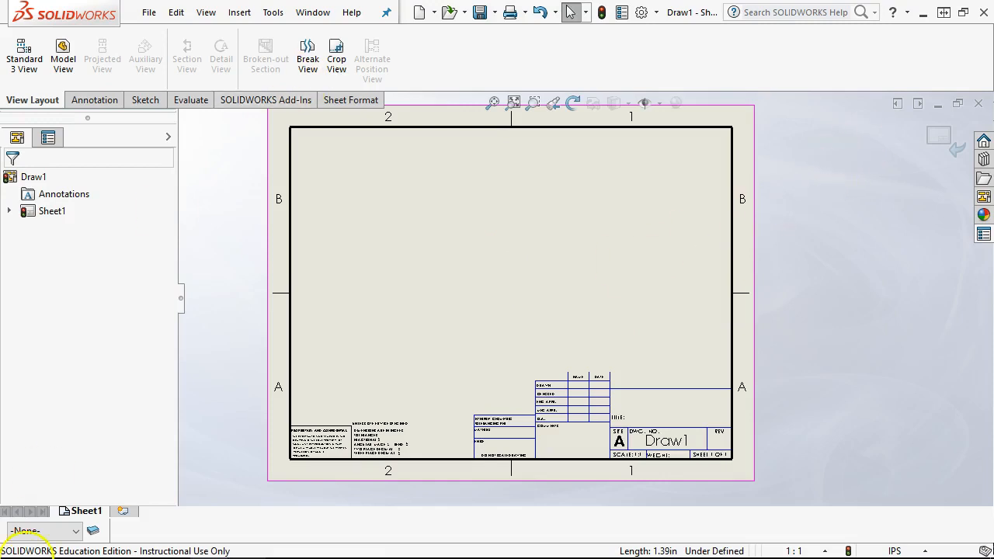
{"action": "left_click", "coordinate": [247, 543]}
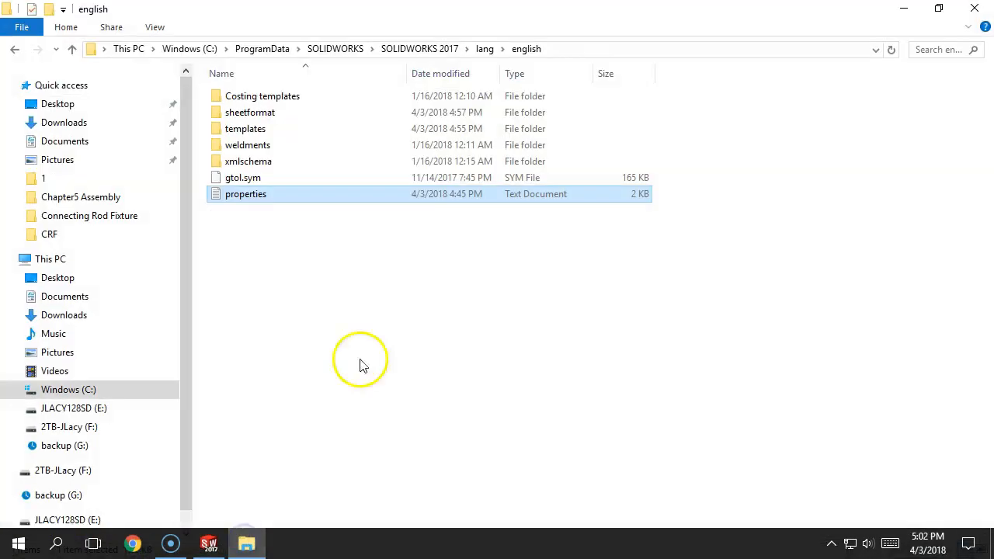
{"action": "left_click", "coordinate": [903, 9]}
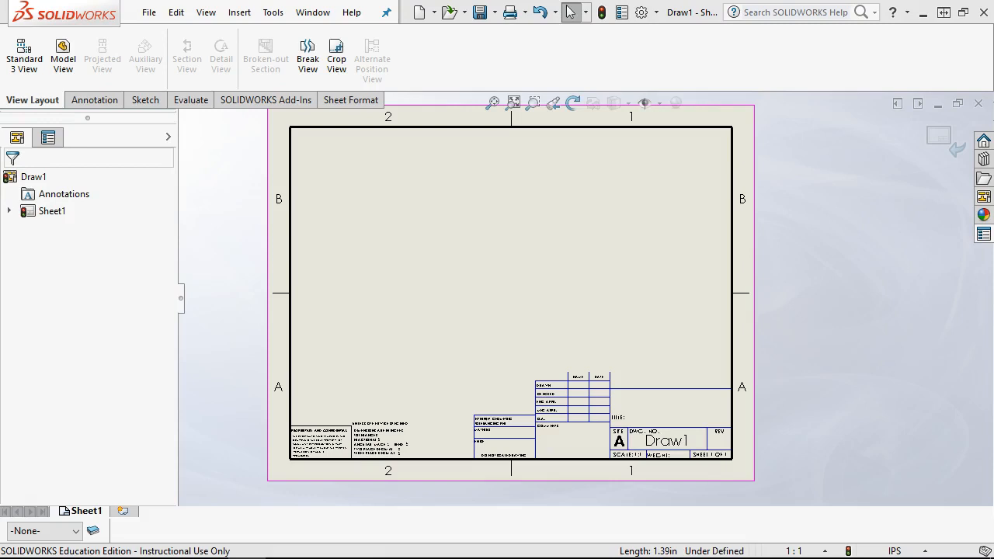
{"action": "left_click_drag", "start_coordinate": [985, 60], "coordinate": [380, 62]}
{"action": "left_click", "coordinate": [489, 60]}
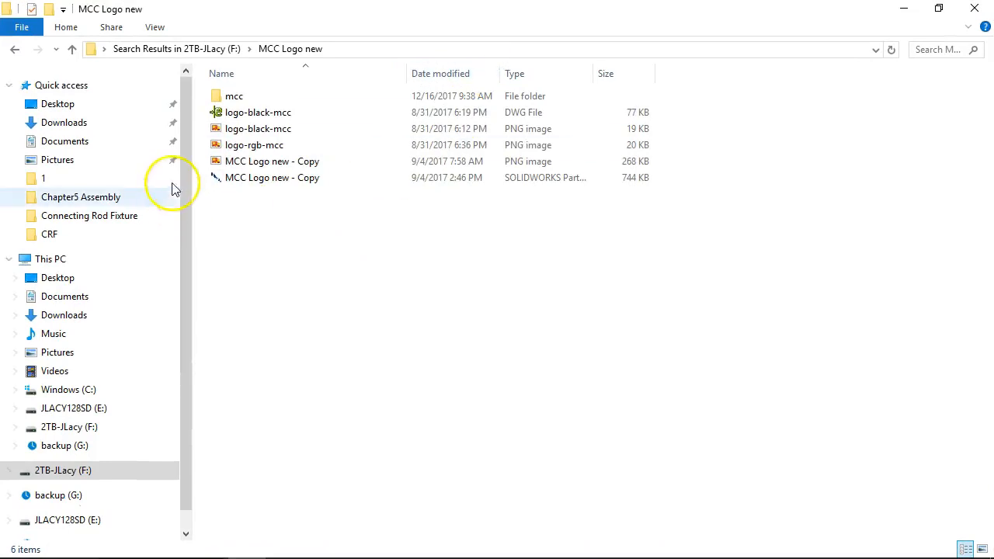
{"action": "double_click", "coordinate": [241, 148]}
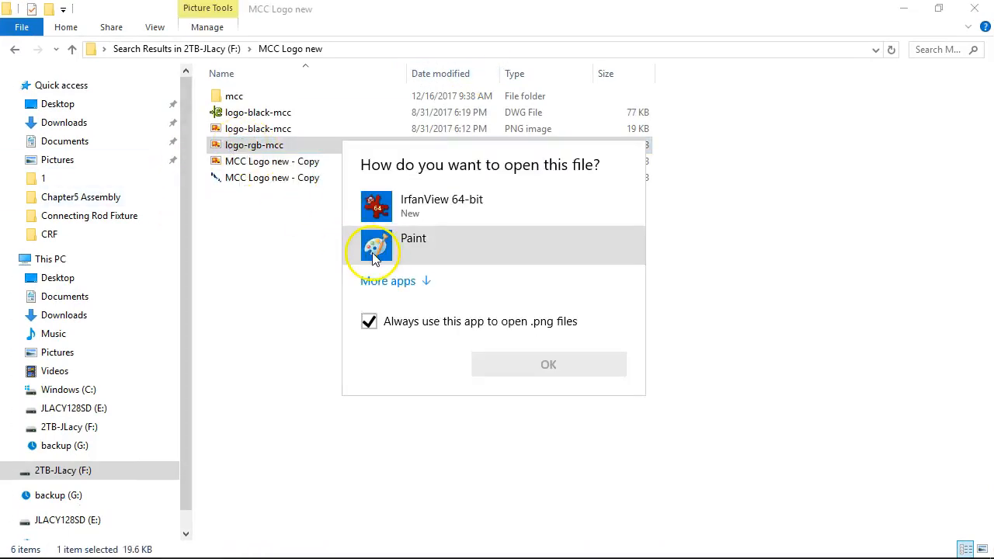
{"action": "left_click", "coordinate": [376, 252]}
{"action": "left_click", "coordinate": [501, 361]}
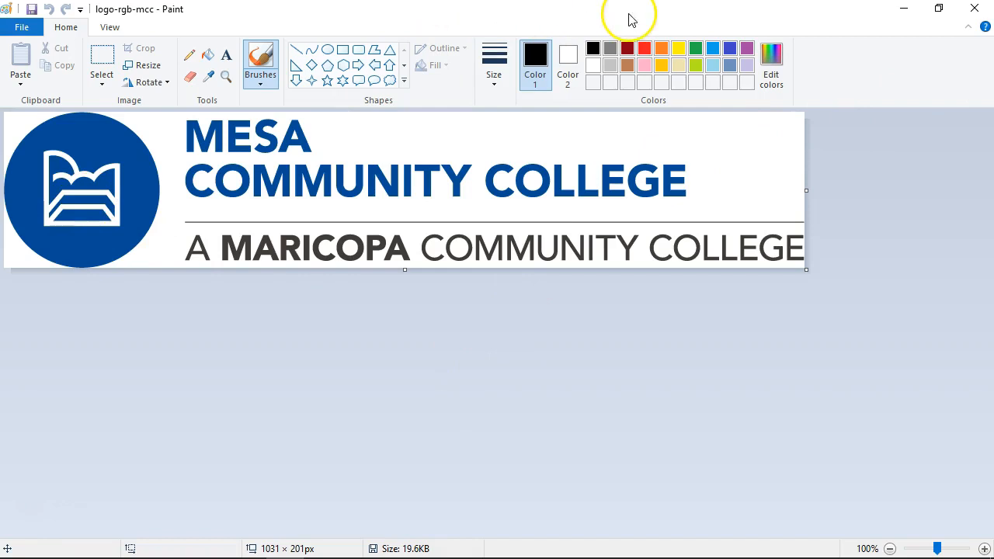
{"action": "left_click", "coordinate": [901, 7]}
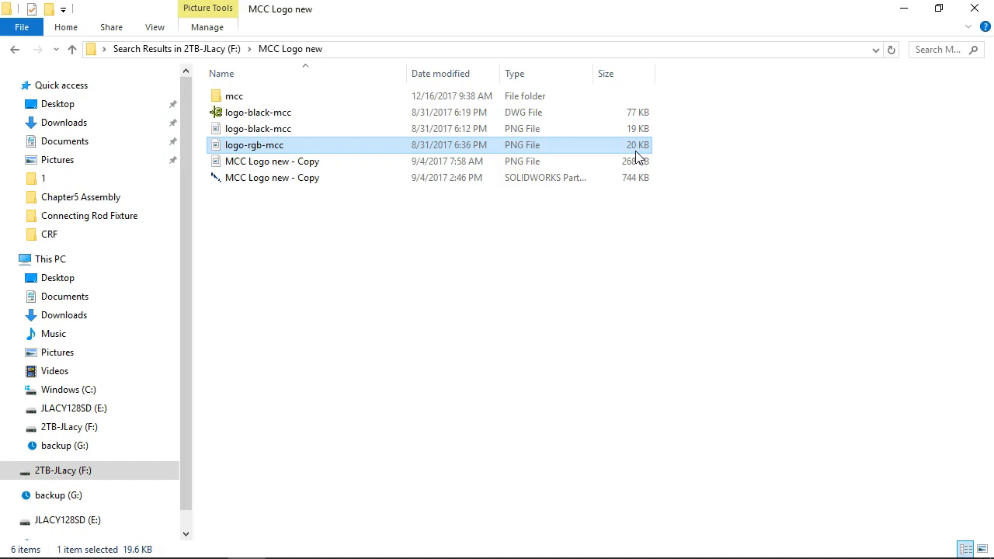
{"action": "left_click", "coordinate": [905, 9]}
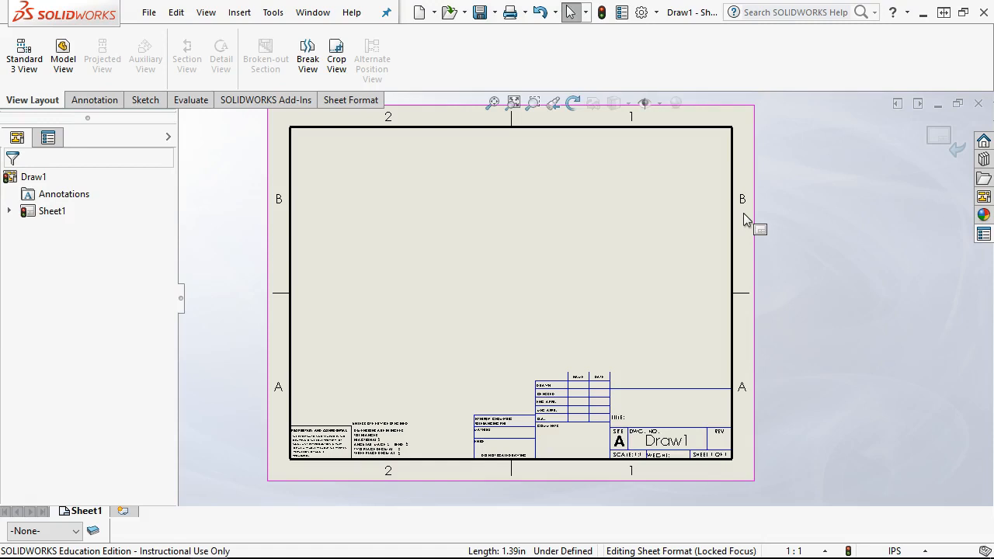
- Switch back to the SOLIDWORKS drawing and start editing the sheet format of Sheet1
{"action": "mouse_move", "coordinate": [222, 539]}
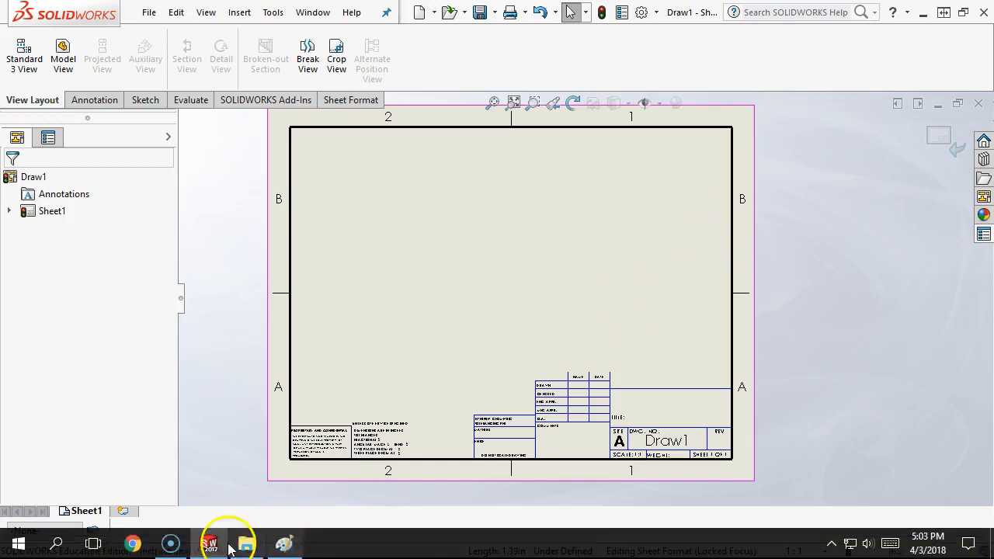
{"action": "left_click", "coordinate": [282, 543]}
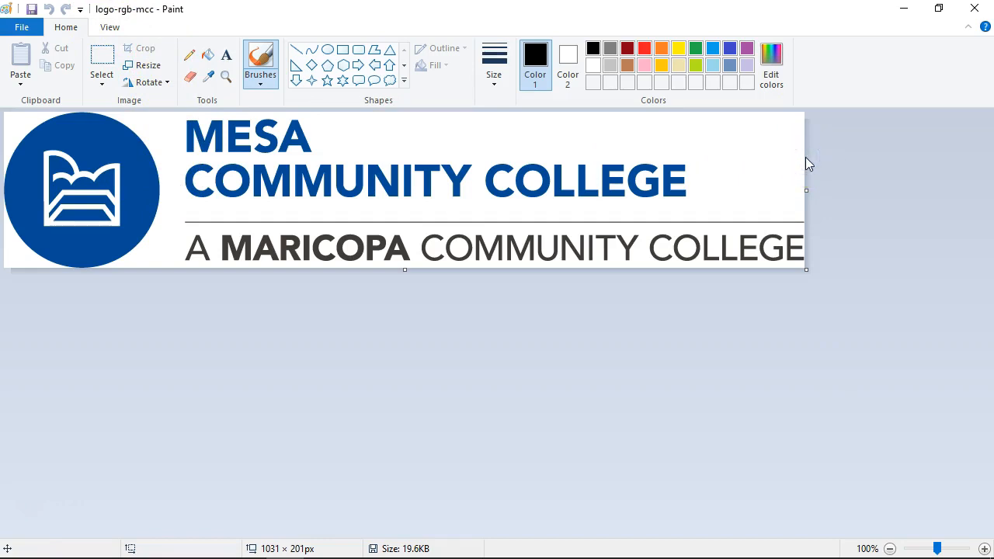
{"action": "left_click", "coordinate": [903, 9]}
{"action": "left_click", "coordinate": [560, 305]}
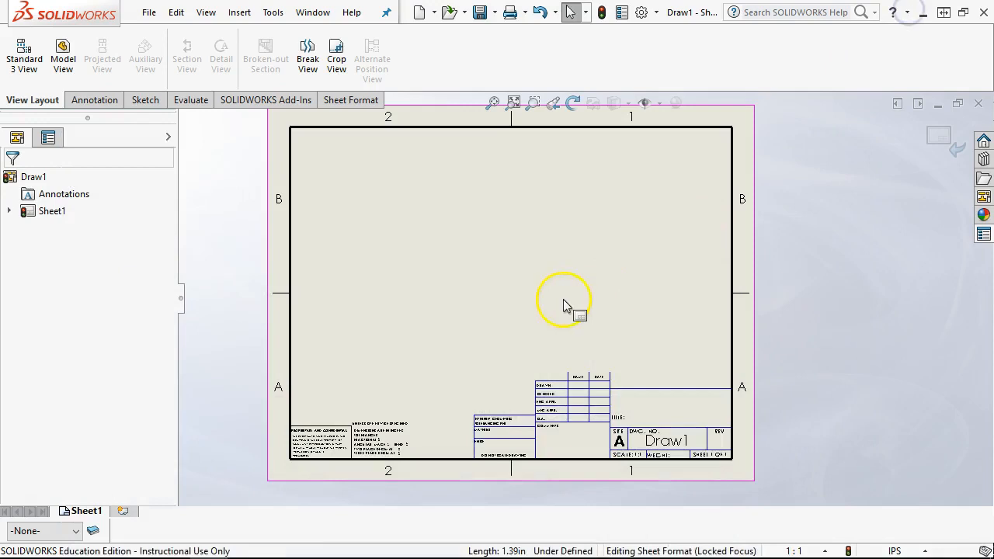
{"action": "right_click", "coordinate": [563, 305]}
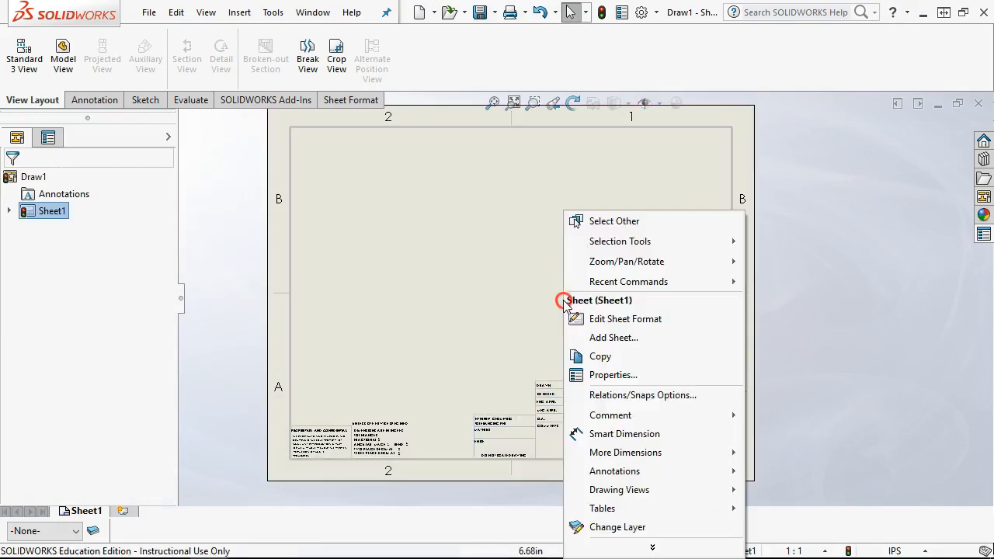
{"action": "left_click", "coordinate": [618, 321]}
{"action": "scroll", "coordinate": [691, 437], "scroll_direction": "up", "scroll_amount": 3}
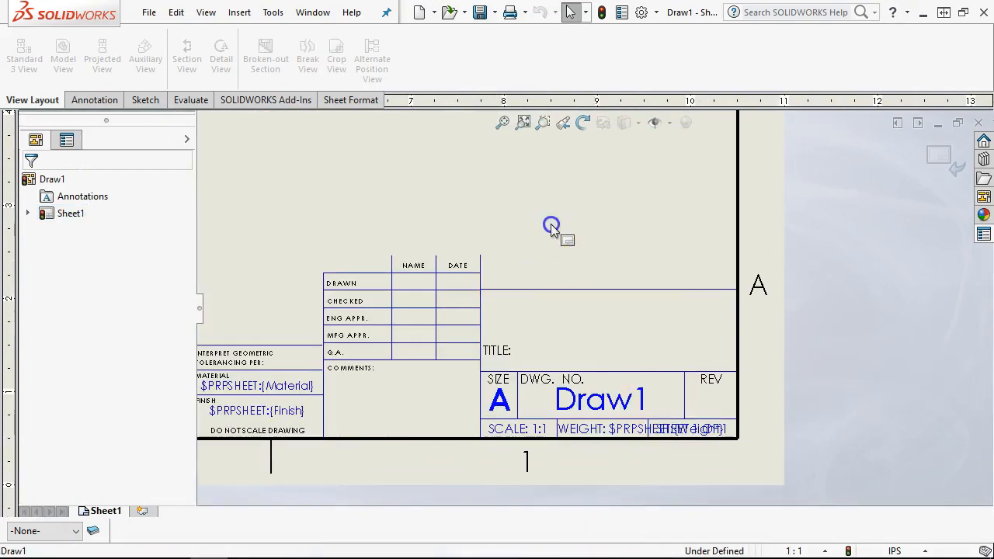
{"action": "key", "text": "f"}
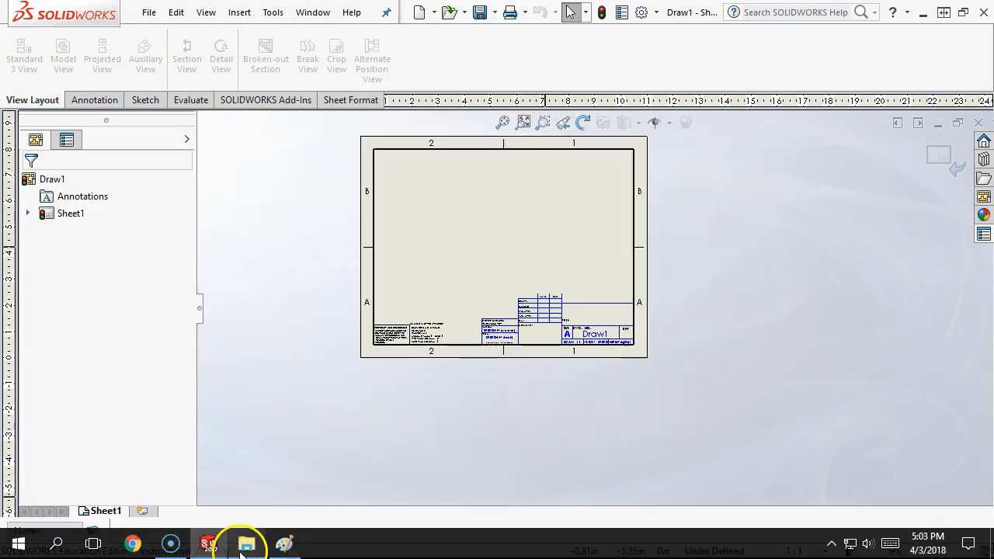
{"action": "left_click", "coordinate": [283, 543]}
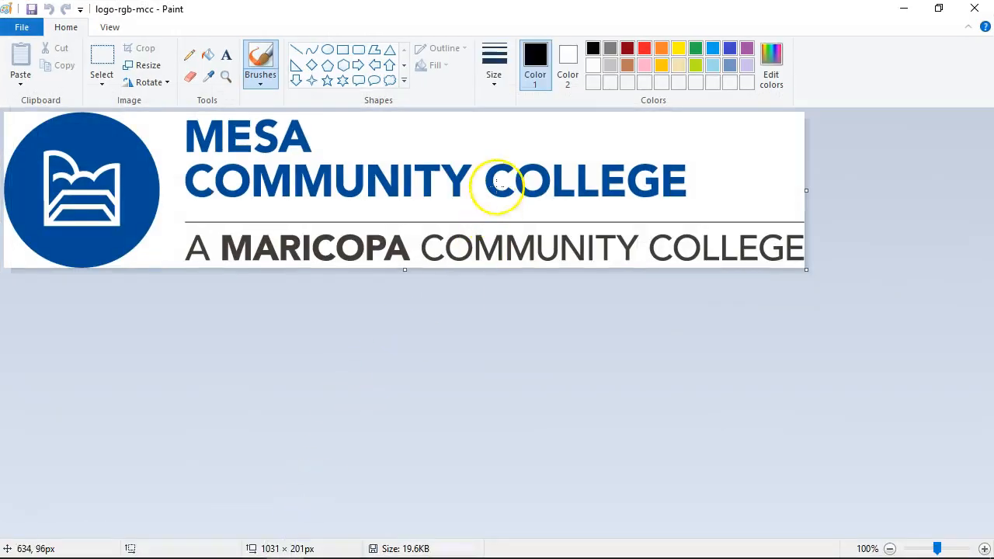
{"action": "left_click", "coordinate": [784, 126]}
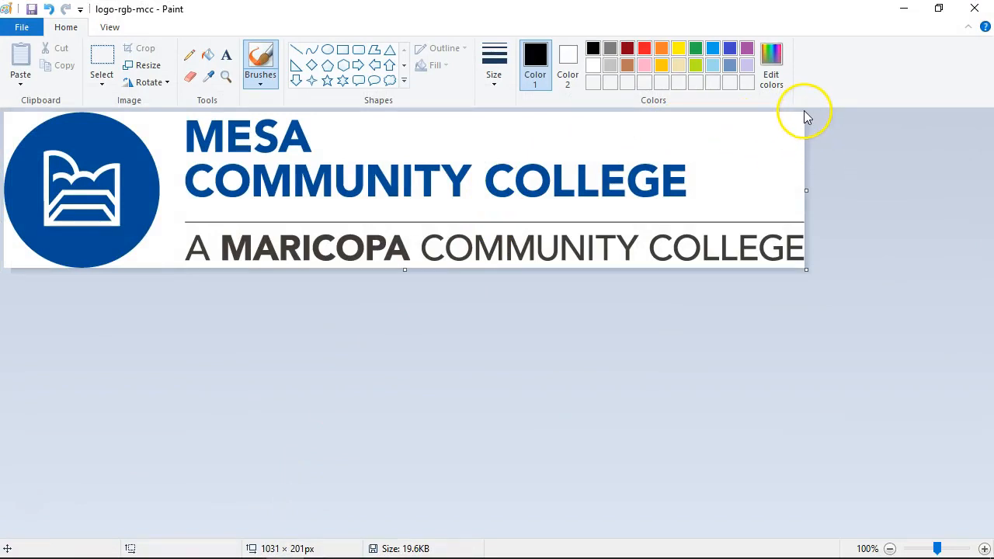
{"action": "mouse_move", "coordinate": [804, 115]}
{"action": "left_mouse_down"}
{"action": "mouse_move", "coordinate": [657, 167]}
{"action": "mouse_move", "coordinate": [439, 266]}
{"action": "left_mouse_up"}
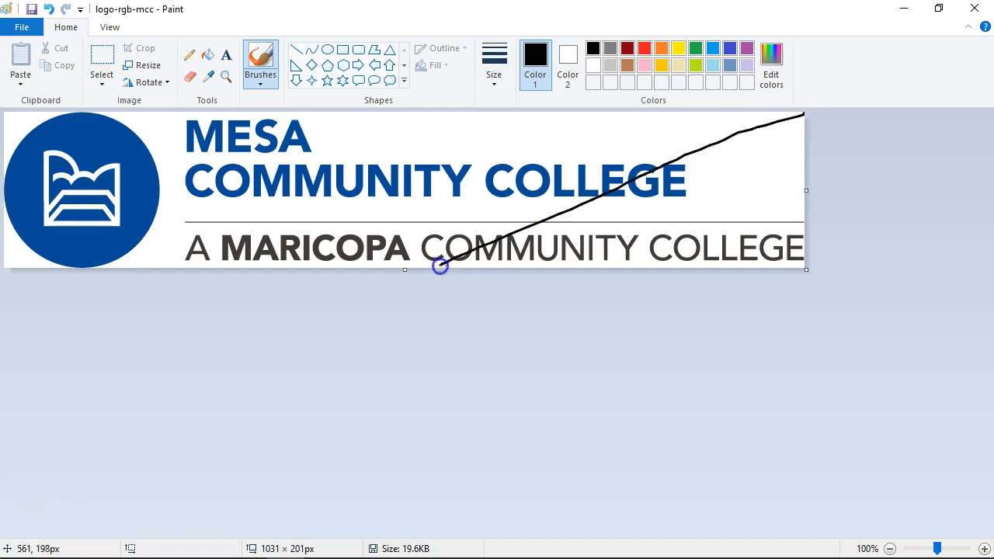
{"action": "key", "text": "ctrl+z"}
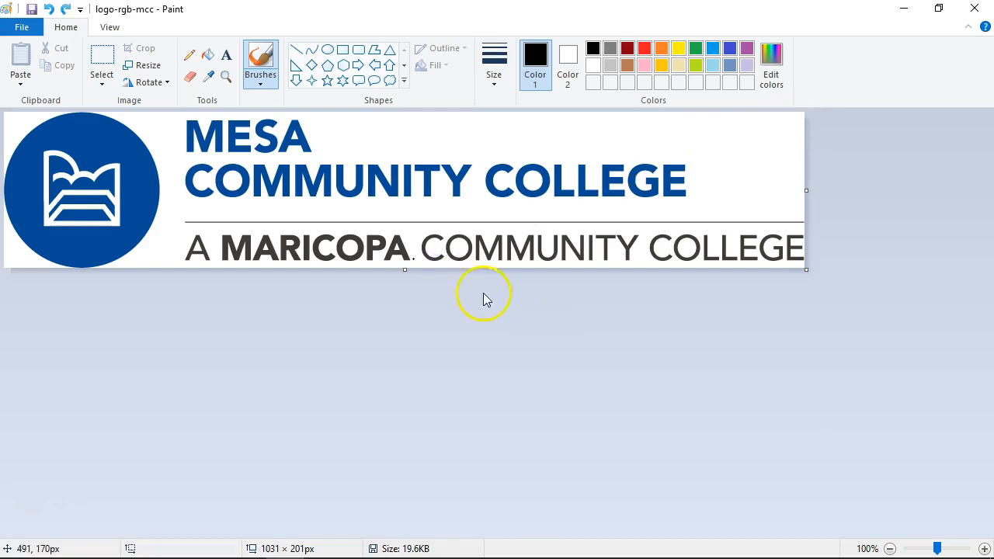
- Select and copy the whole Mesa Community College logo in Paint, and paste it into the SOLIDWORKS sheet format
{"action": "left_click", "coordinate": [109, 51]}
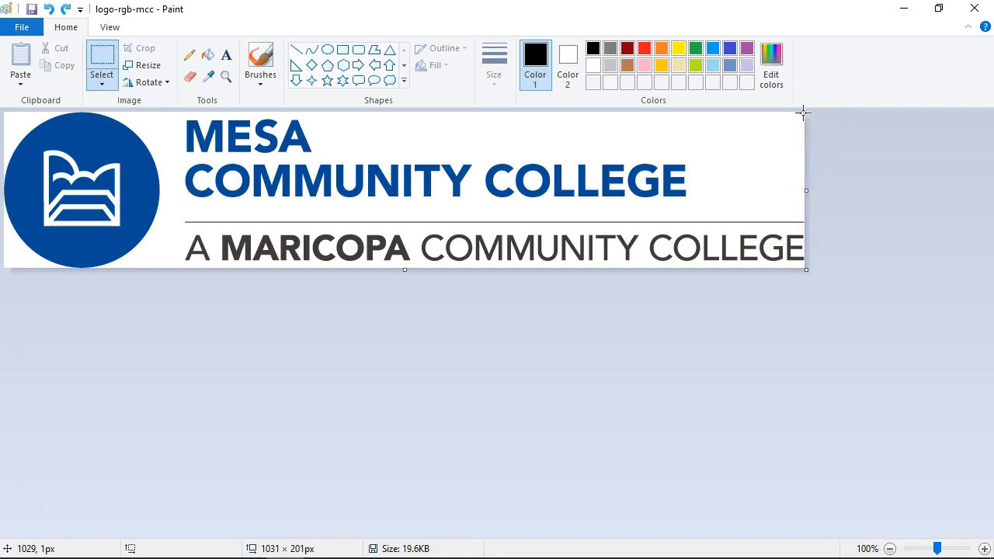
{"action": "left_click", "coordinate": [785, 129]}
{"action": "left_click", "coordinate": [208, 553]}
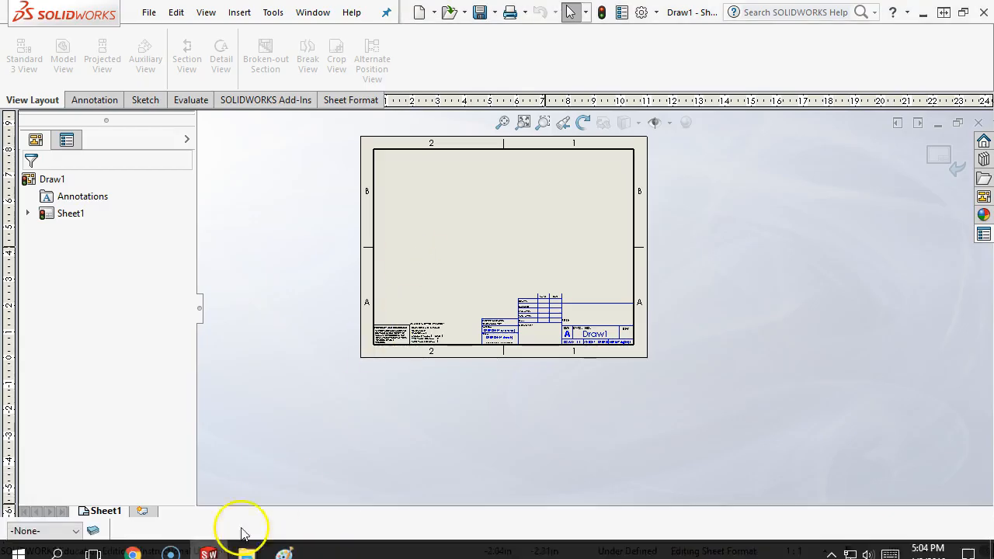
{"action": "scroll", "coordinate": [439, 244], "scroll_direction": "up", "scroll_amount": 7}
{"action": "scroll", "coordinate": [534, 288], "scroll_direction": "down", "scroll_amount": 2}
{"action": "scroll", "coordinate": [574, 306], "scroll_direction": "down", "scroll_amount": 5}
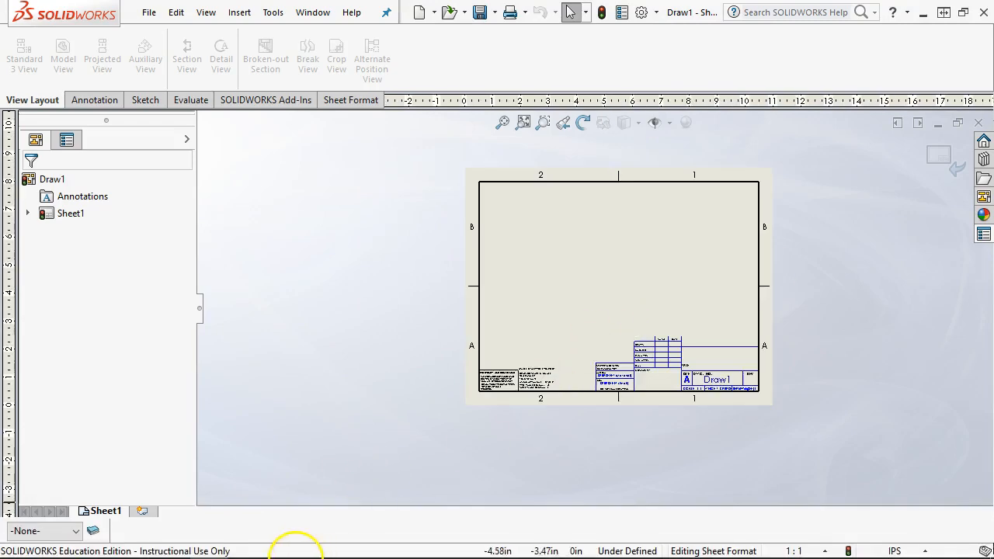
{"action": "left_click", "coordinate": [286, 545]}
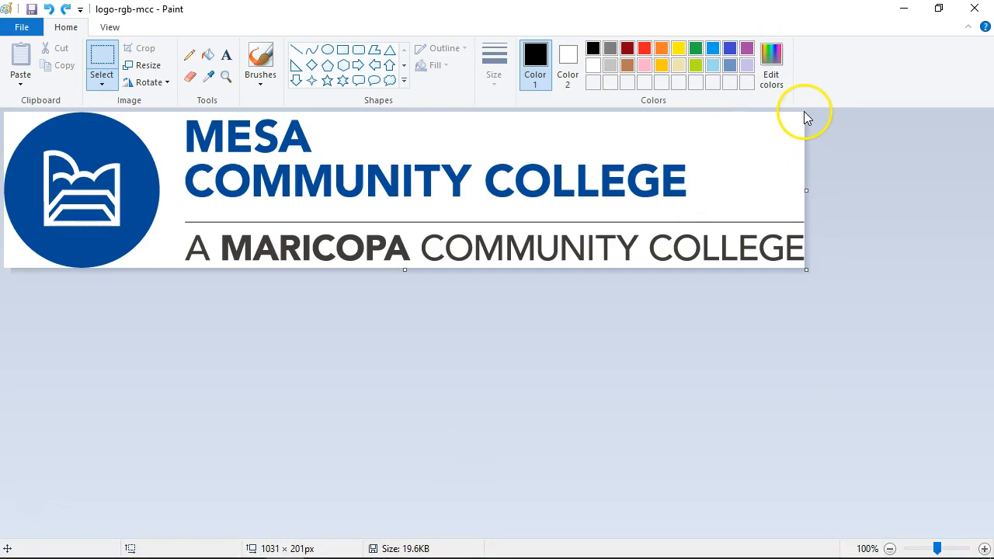
{"action": "left_click_drag", "start_coordinate": [804, 114], "coordinate": [5, 276]}
{"action": "mouse_move", "coordinate": [151, 538]}
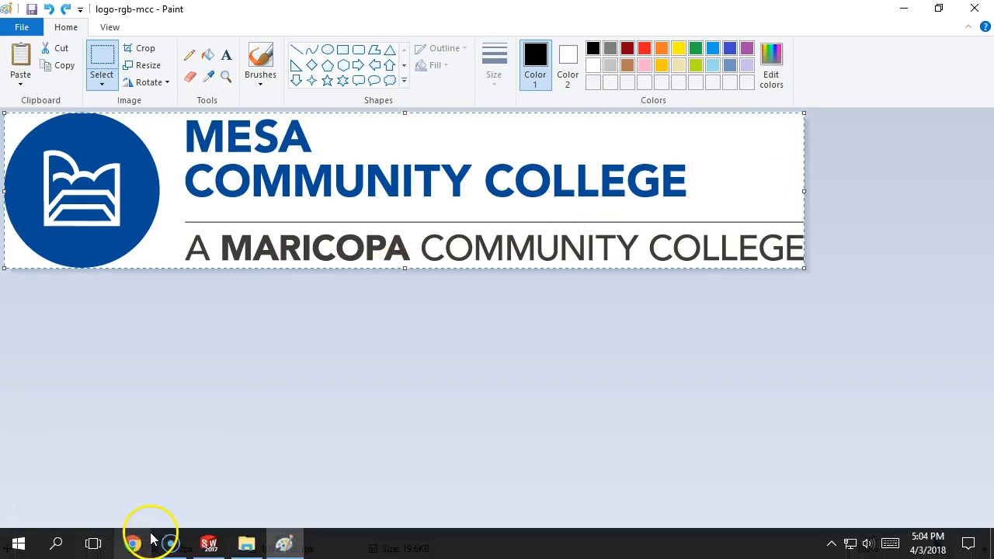
{"action": "left_click", "coordinate": [208, 544]}
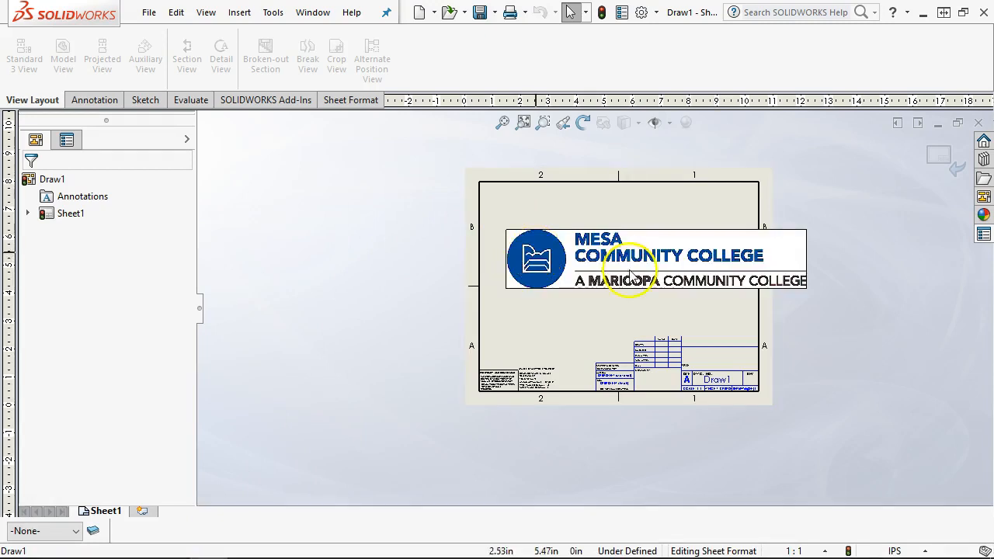
- Shrink the pasted logo and place it in the title block cell above the TITLE label, fitted to the cell's width
{"action": "left_click", "coordinate": [802, 234]}
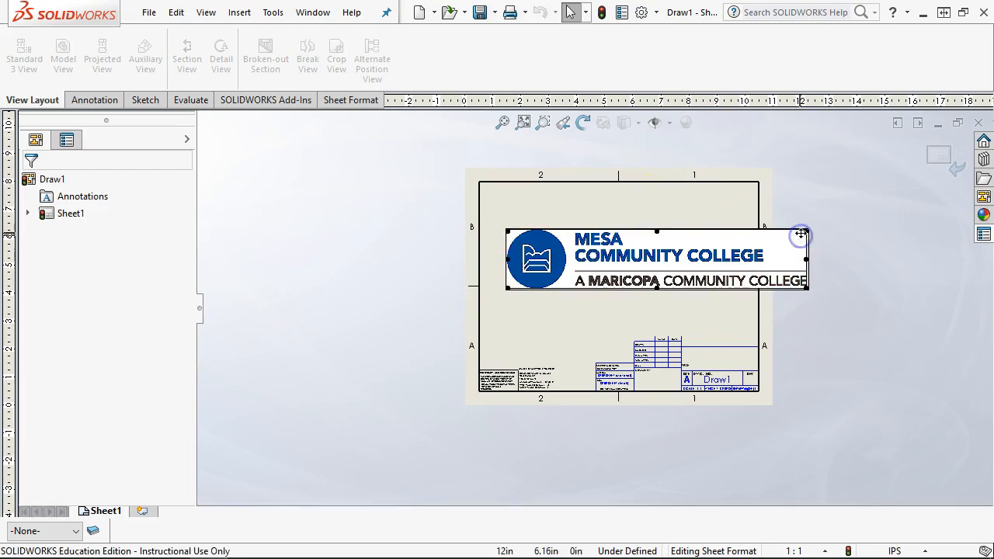
{"action": "left_click_drag", "start_coordinate": [669, 281], "coordinate": [588, 301]}
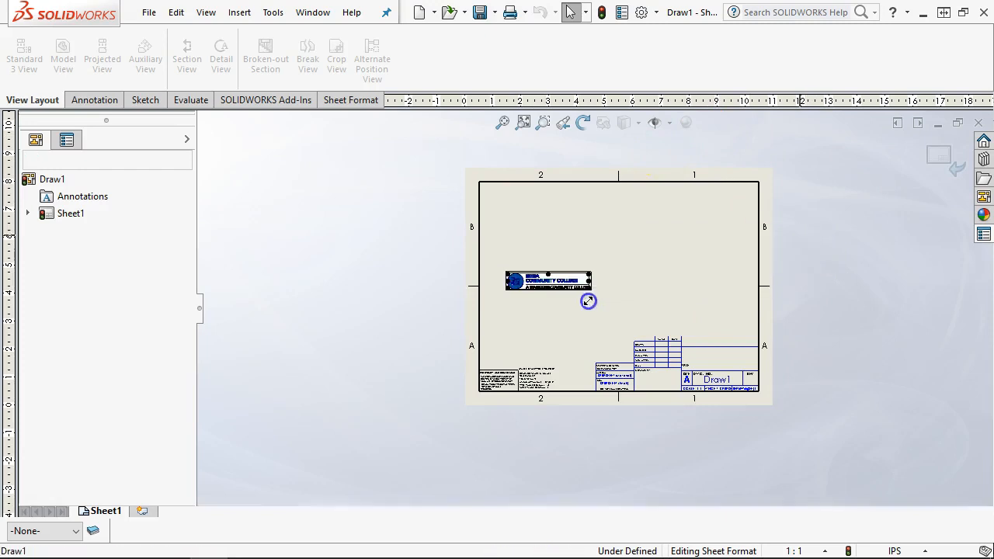
{"action": "scroll", "coordinate": [586, 300], "scroll_direction": "down", "scroll_amount": 4}
{"action": "left_click_drag", "start_coordinate": [518, 280], "coordinate": [794, 398]}
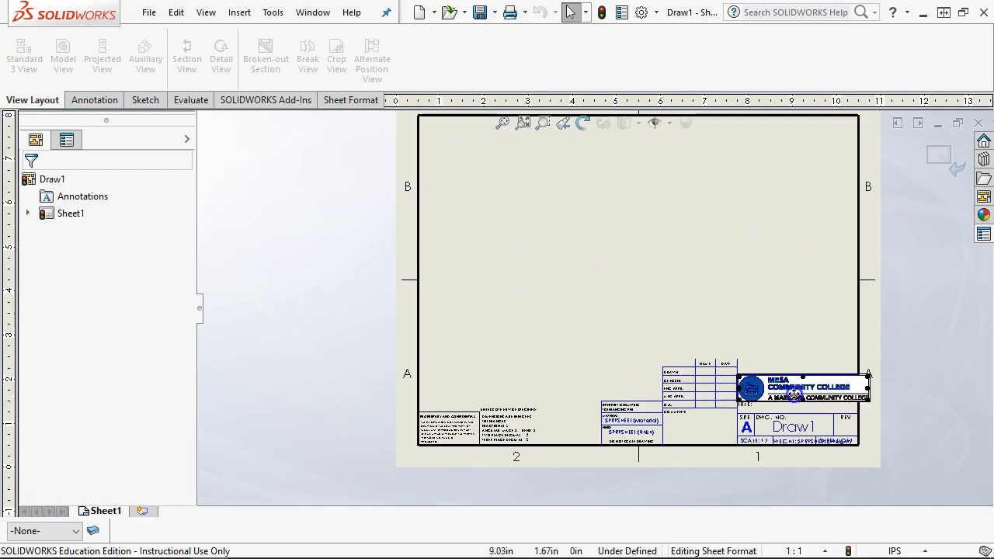
{"action": "scroll", "coordinate": [858, 374], "scroll_direction": "down", "scroll_amount": 3}
{"action": "left_click_drag", "start_coordinate": [860, 372], "coordinate": [812, 371]}
{"action": "left_click_drag", "start_coordinate": [859, 323], "coordinate": [836, 329]}
{"action": "double_click", "coordinate": [744, 350]}
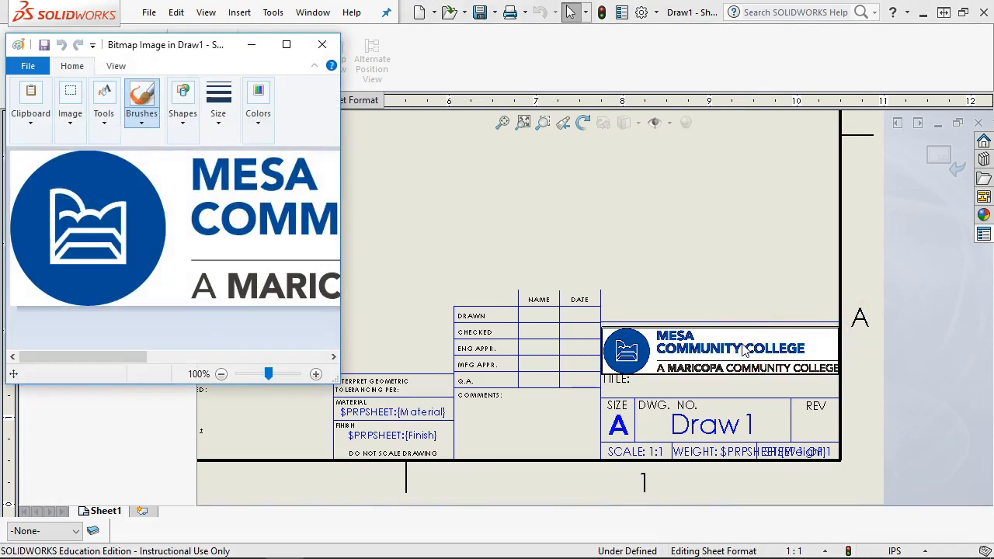
{"action": "left_click", "coordinate": [322, 44]}
{"action": "left_click", "coordinate": [711, 345]}
{"action": "right_click", "coordinate": [712, 349]}
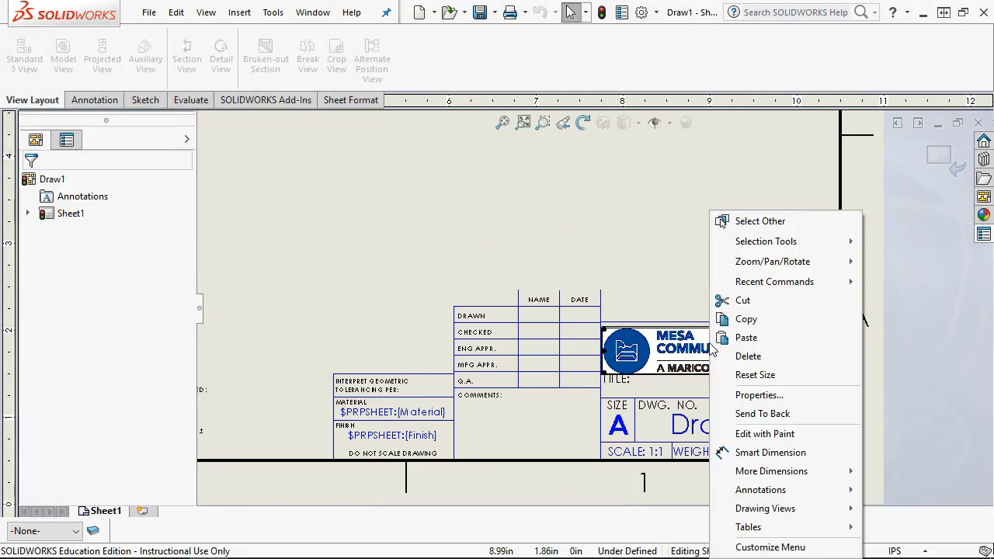
{"action": "mouse_move", "coordinate": [787, 248]}
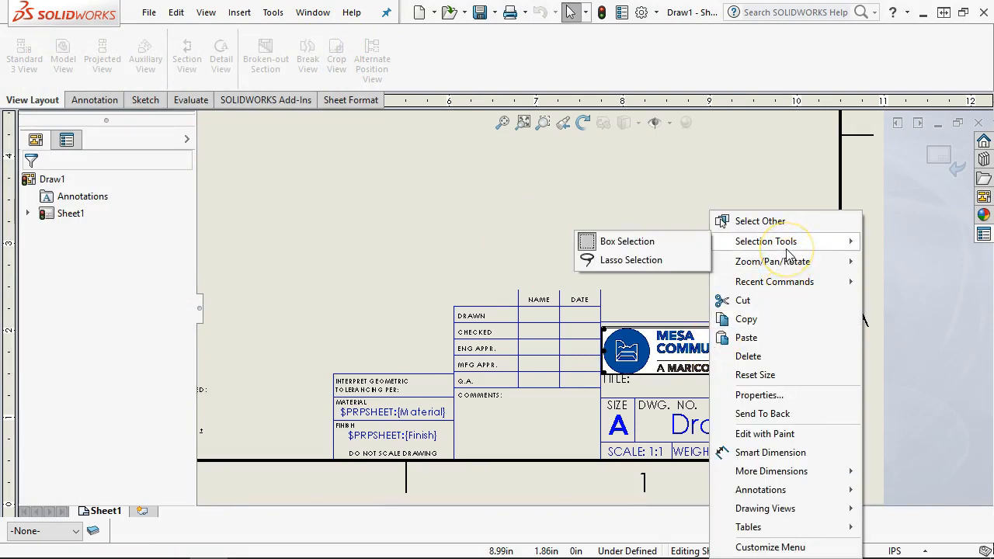
{"action": "left_click", "coordinate": [541, 165]}
- Move the logo up to just under the title cell's upper line so it clears the TITLE label
{"action": "scroll", "coordinate": [699, 345], "scroll_direction": "up", "scroll_amount": 2}
{"action": "scroll", "coordinate": [686, 349], "scroll_direction": "down", "scroll_amount": 3}
{"action": "scroll", "coordinate": [660, 341], "scroll_direction": "down", "scroll_amount": 2}
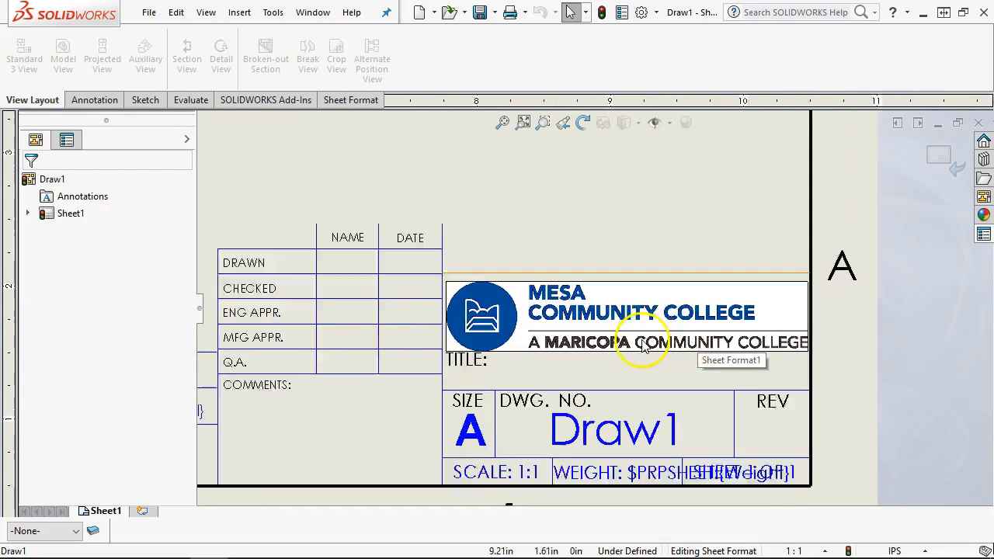
{"action": "left_click_drag", "start_coordinate": [571, 289], "coordinate": [575, 231]}
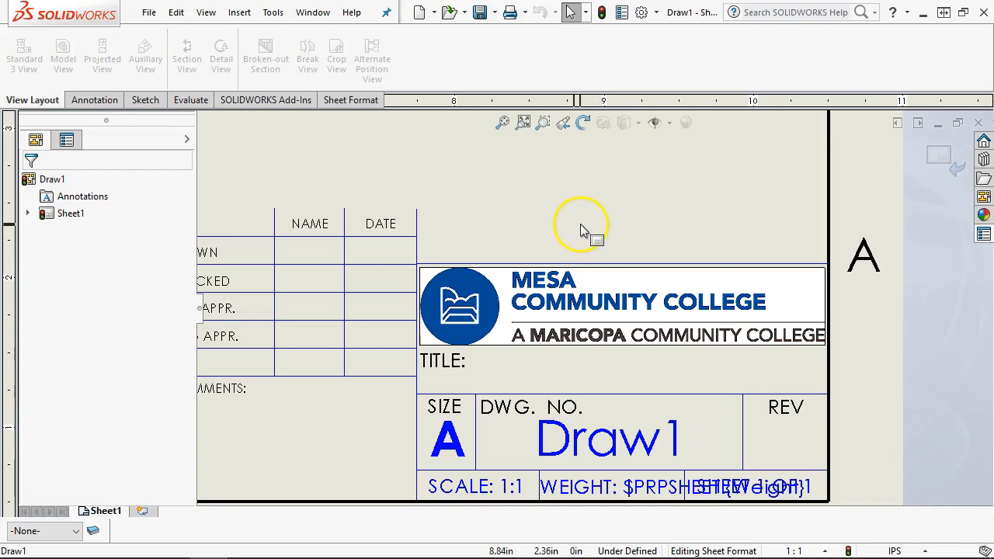
- Inspect the width, height and scale of the pasted logo in its OLE object properties, leaving them as they are
{"action": "left_click", "coordinate": [531, 294]}
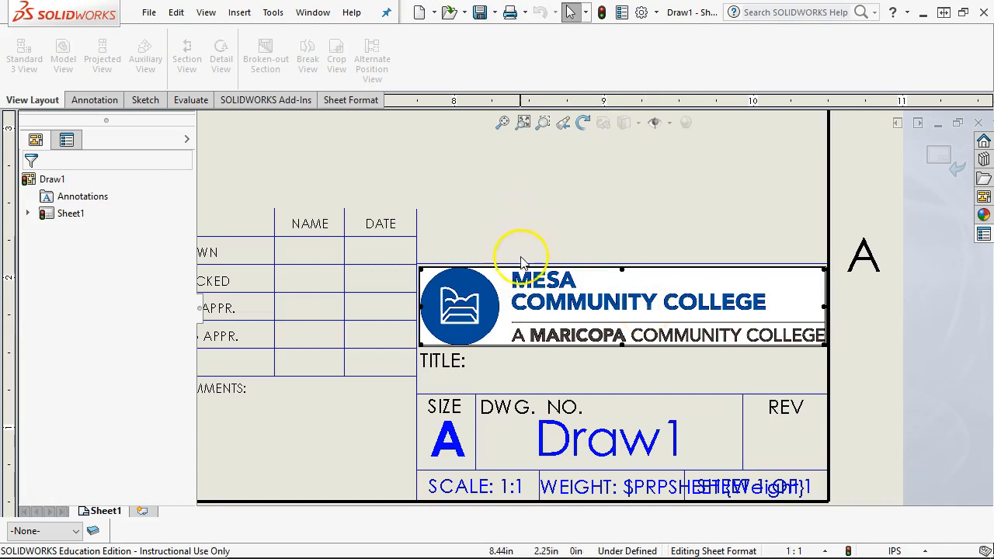
{"action": "right_click", "coordinate": [526, 284]}
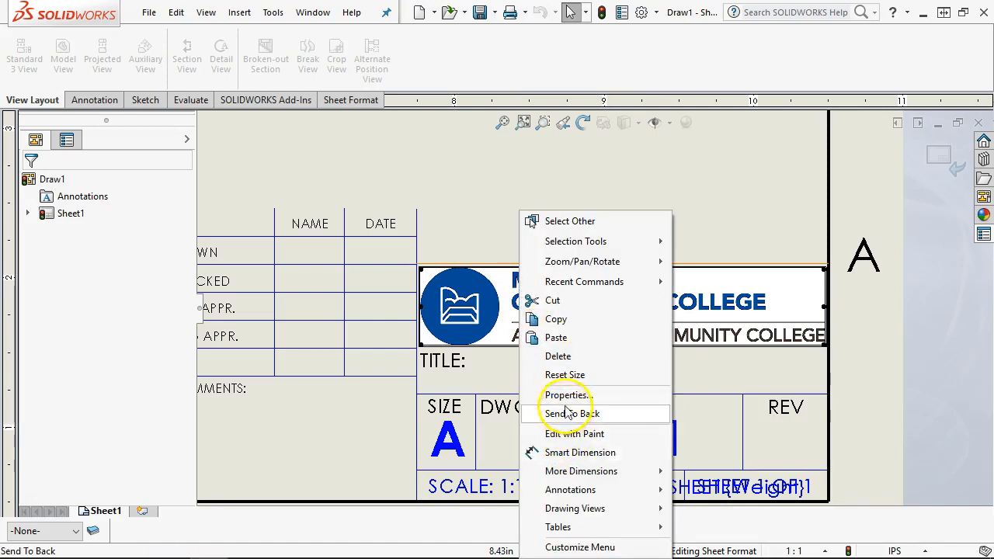
{"action": "mouse_move", "coordinate": [569, 287]}
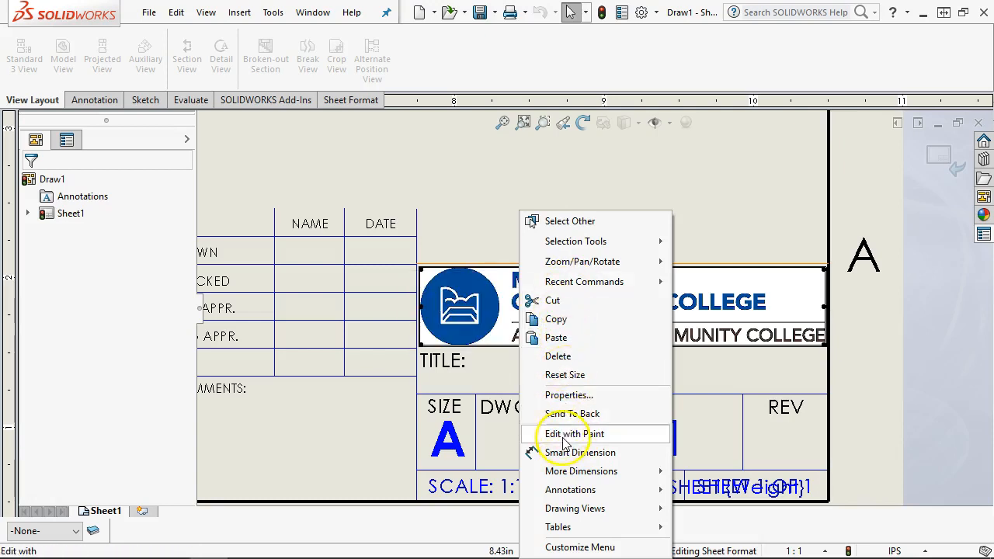
{"action": "left_click", "coordinate": [479, 217]}
{"action": "right_click", "coordinate": [564, 299]}
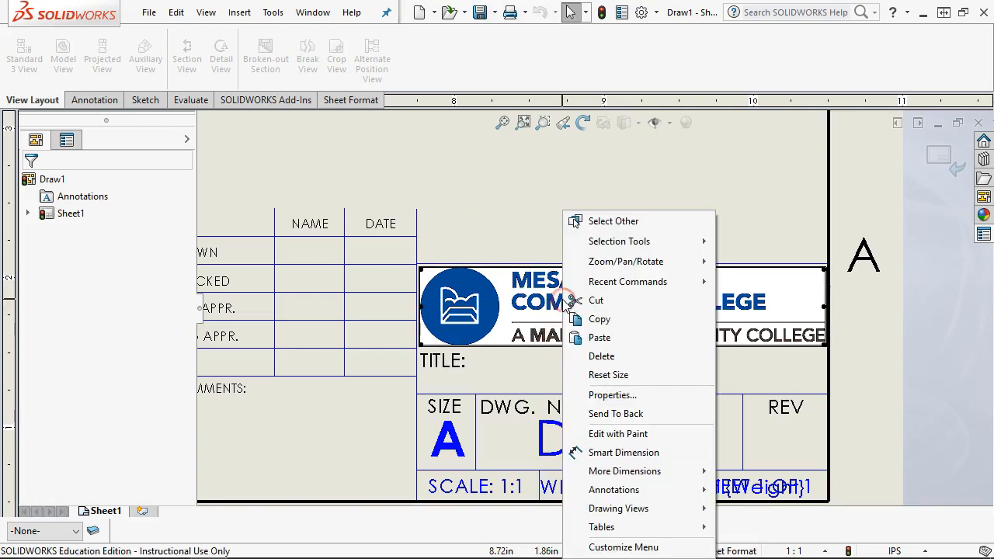
{"action": "left_click", "coordinate": [611, 396]}
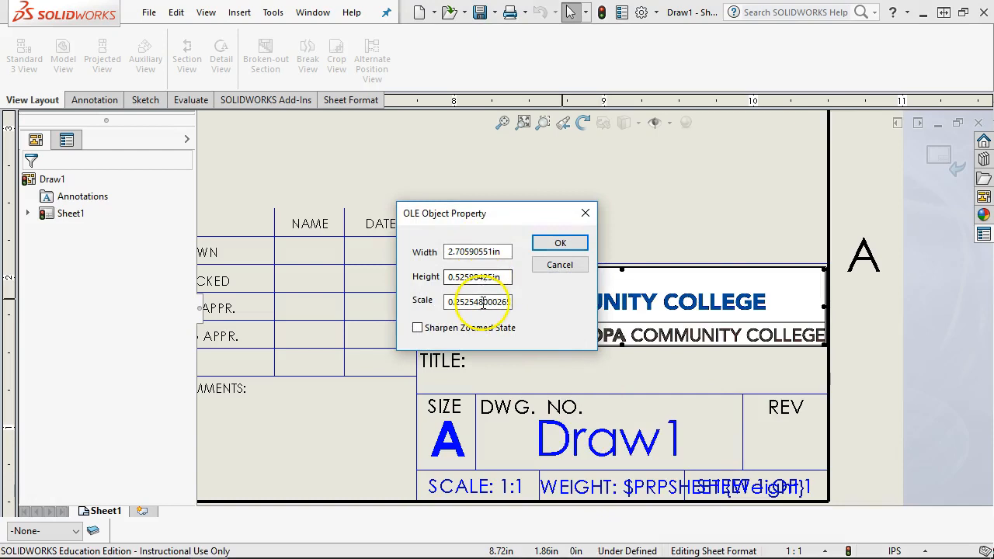
{"action": "left_click", "coordinate": [551, 267]}
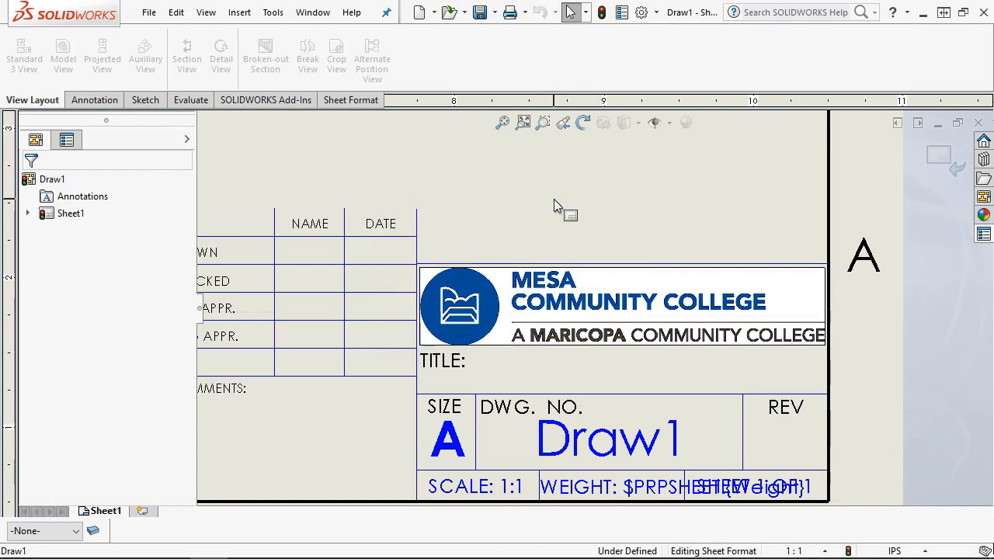
- Exit sheet format editing and check which sheet format file is assigned in Sheet1's properties
{"action": "left_click", "coordinate": [502, 121]}
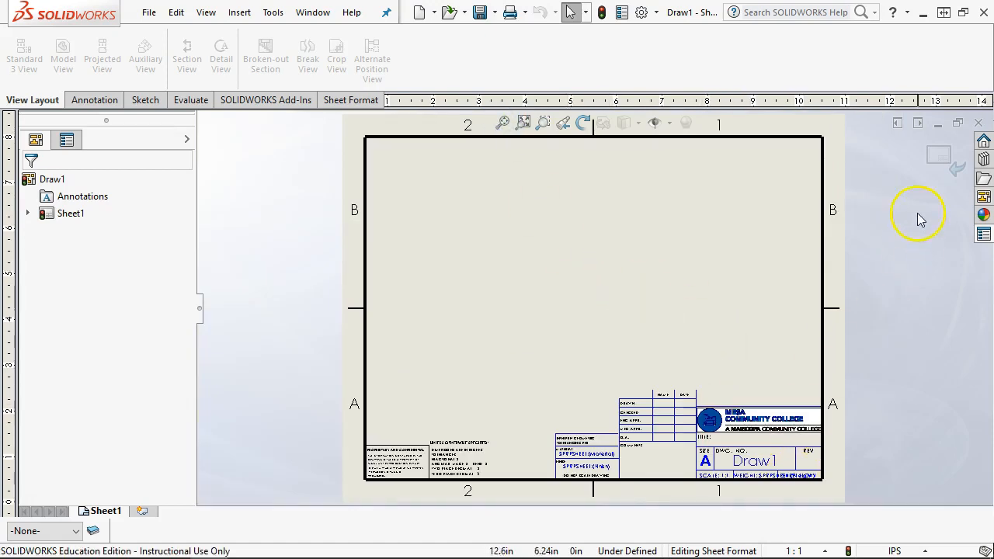
{"action": "left_click", "coordinate": [942, 155]}
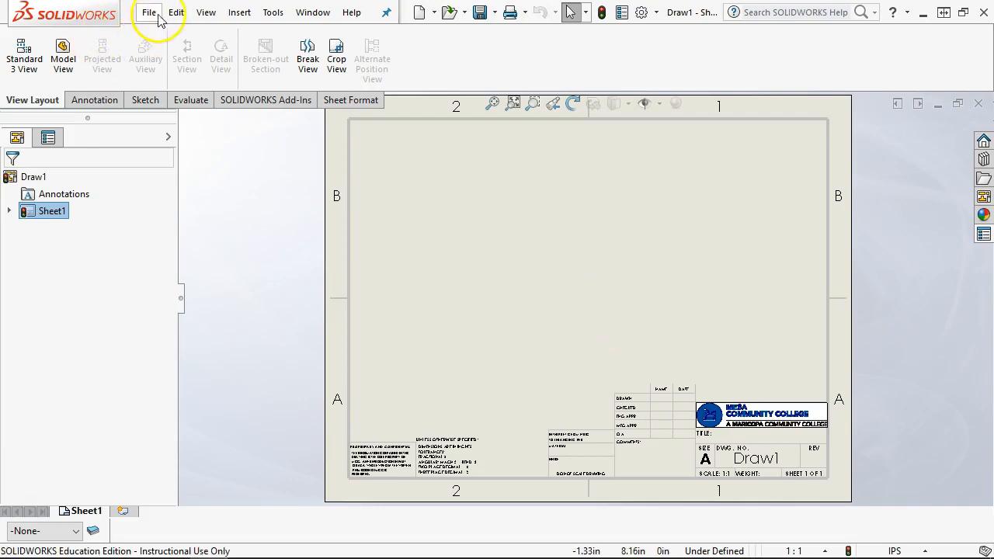
{"action": "right_click", "coordinate": [469, 219]}
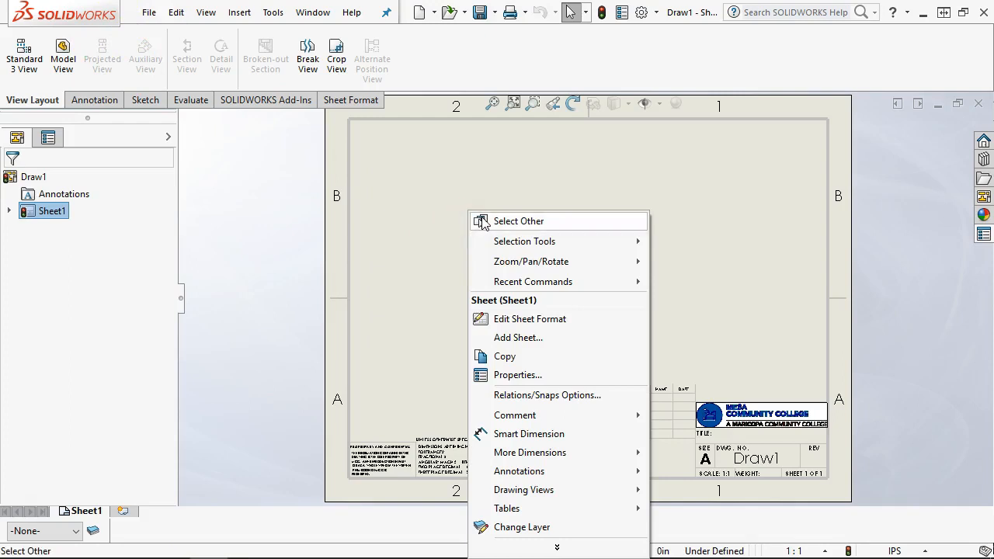
{"action": "left_click", "coordinate": [515, 375]}
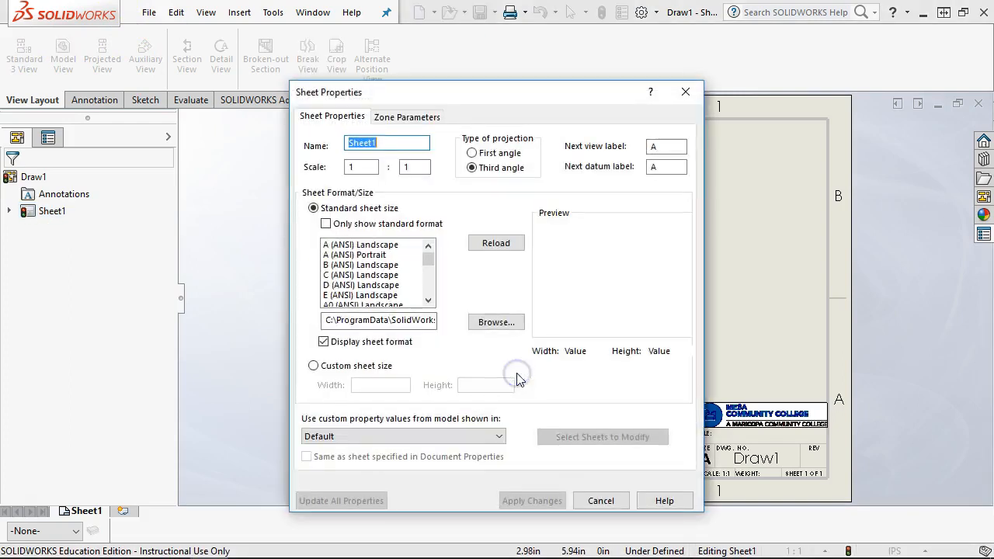
{"action": "left_click_drag", "start_coordinate": [363, 321], "coordinate": [432, 322]}
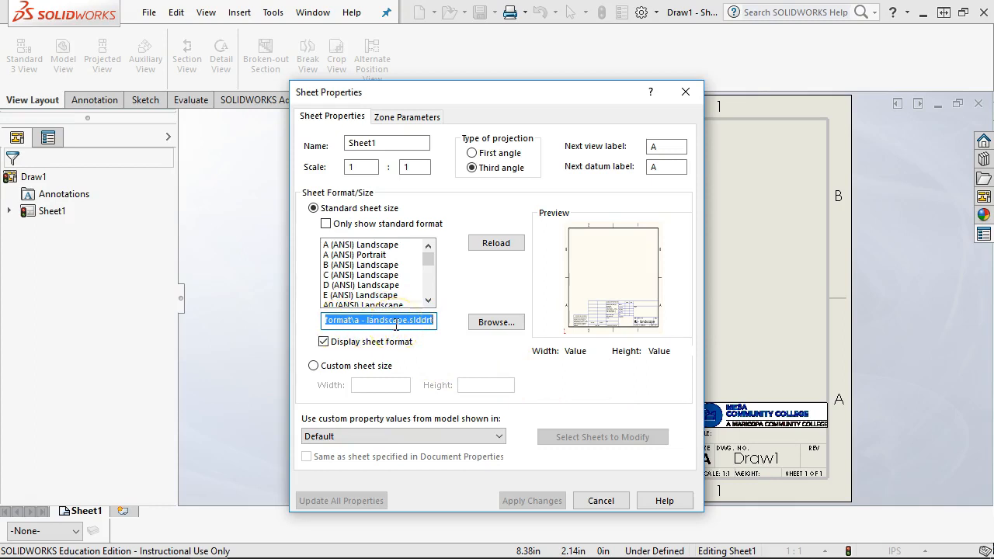
{"action": "left_click", "coordinate": [599, 498]}
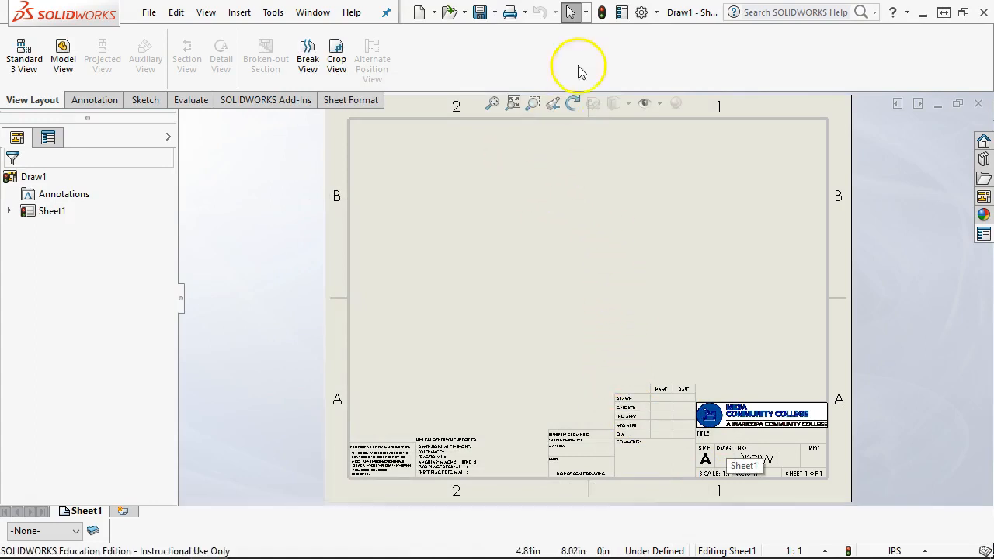
- Turn off using custom property values from sheet 1 on all sheets in the Drawing Sheets document properties
{"action": "left_click", "coordinate": [642, 12]}
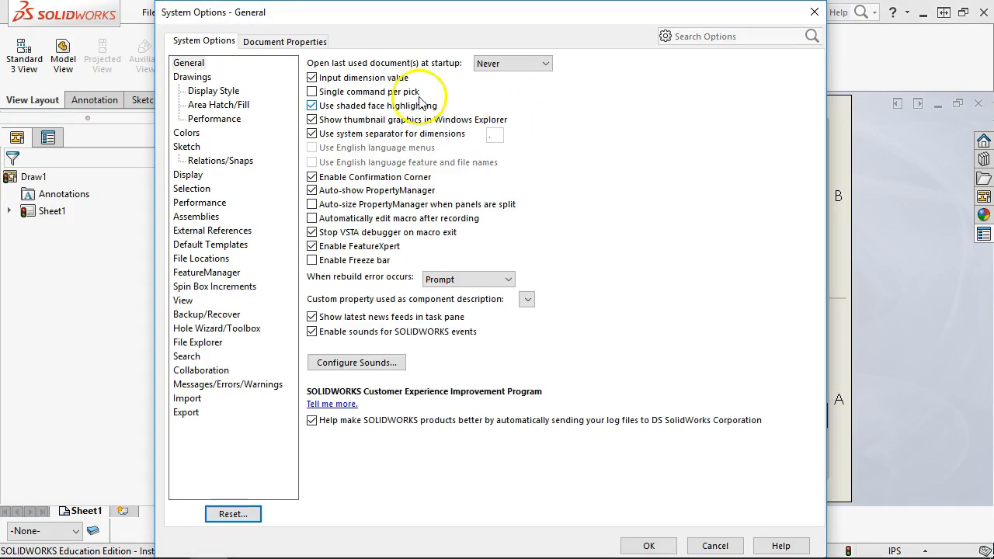
{"action": "left_click", "coordinate": [299, 43]}
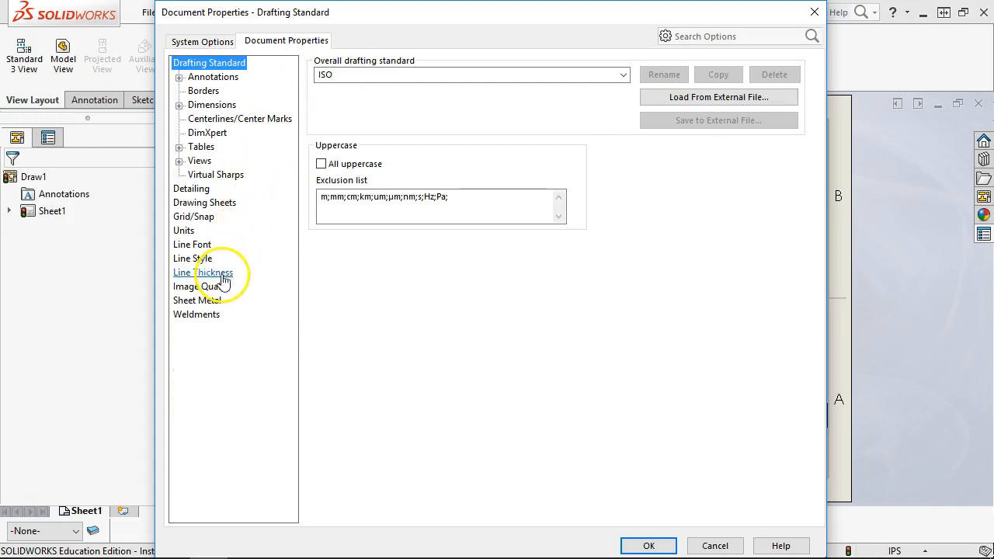
{"action": "left_click", "coordinate": [204, 202]}
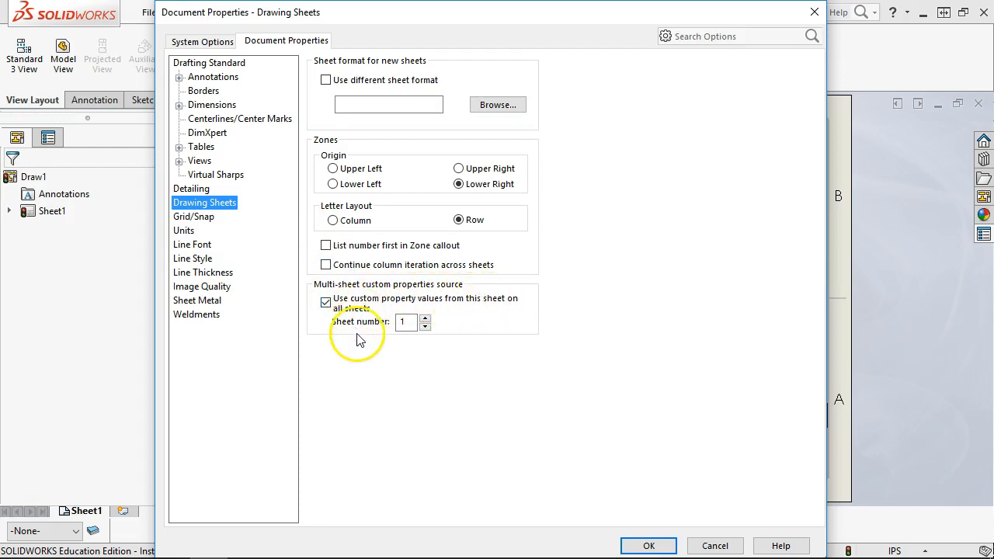
{"action": "left_click", "coordinate": [325, 302]}
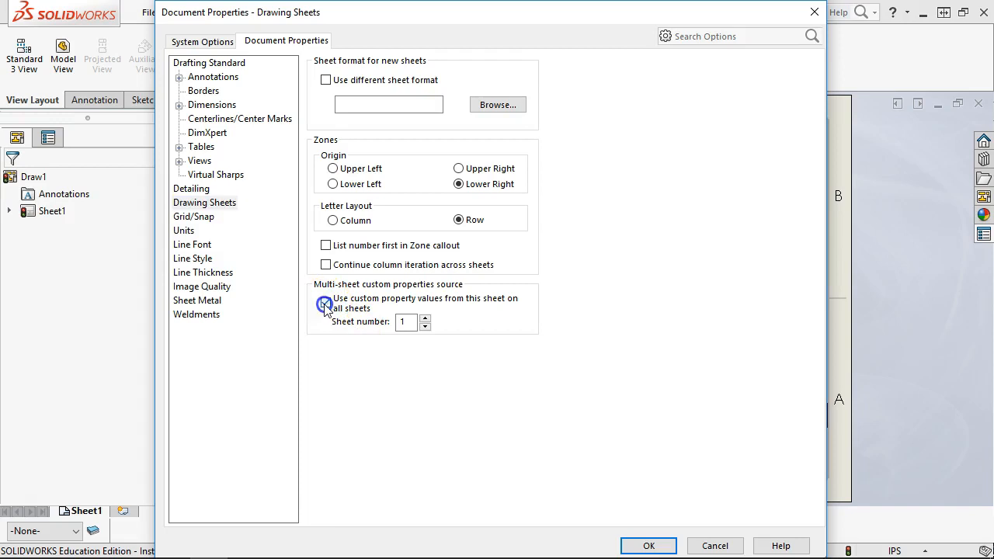
{"action": "left_click", "coordinate": [373, 439]}
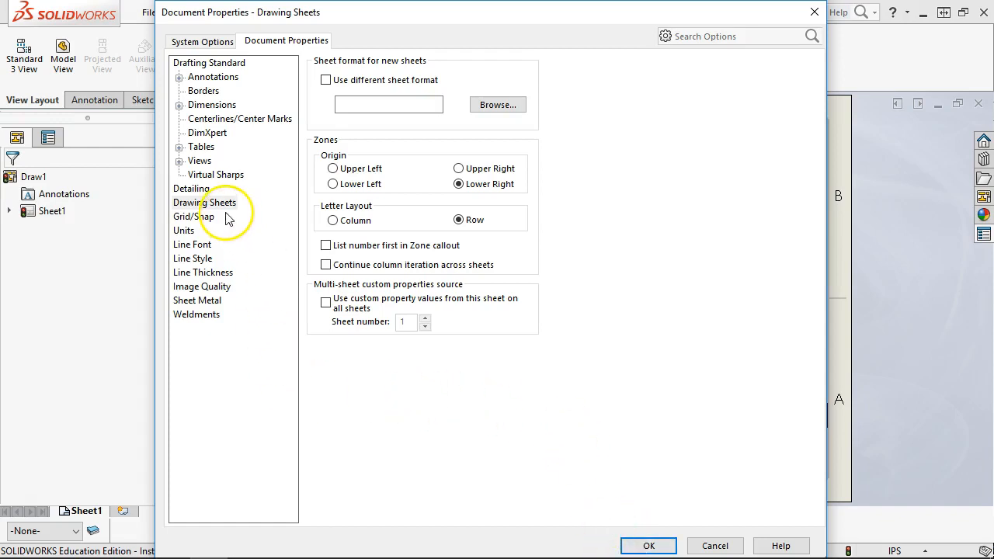
{"action": "left_click", "coordinate": [649, 546]}
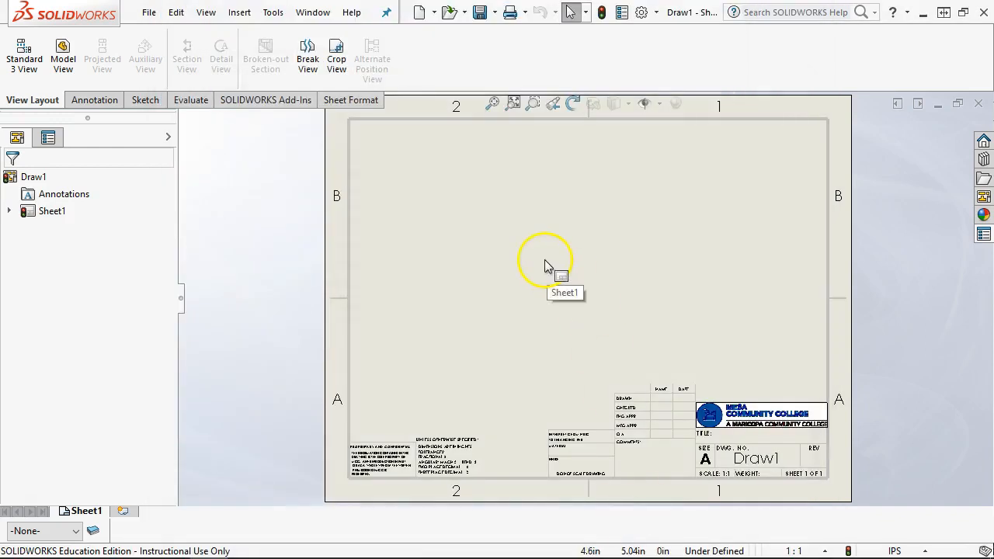
- Save the customized sheet format as "my a size" in the sheetformat folder
{"action": "left_click", "coordinate": [148, 12]}
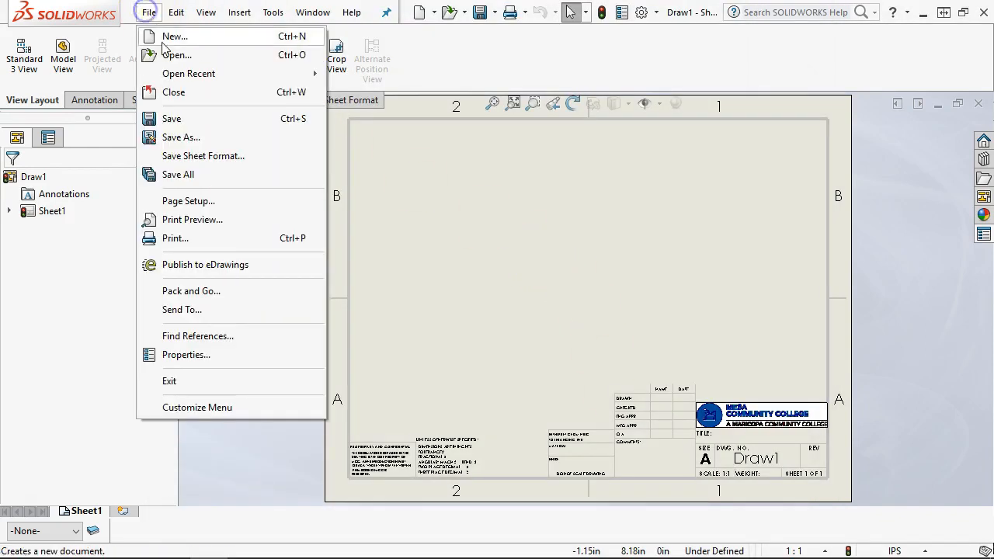
{"action": "left_click", "coordinate": [194, 155]}
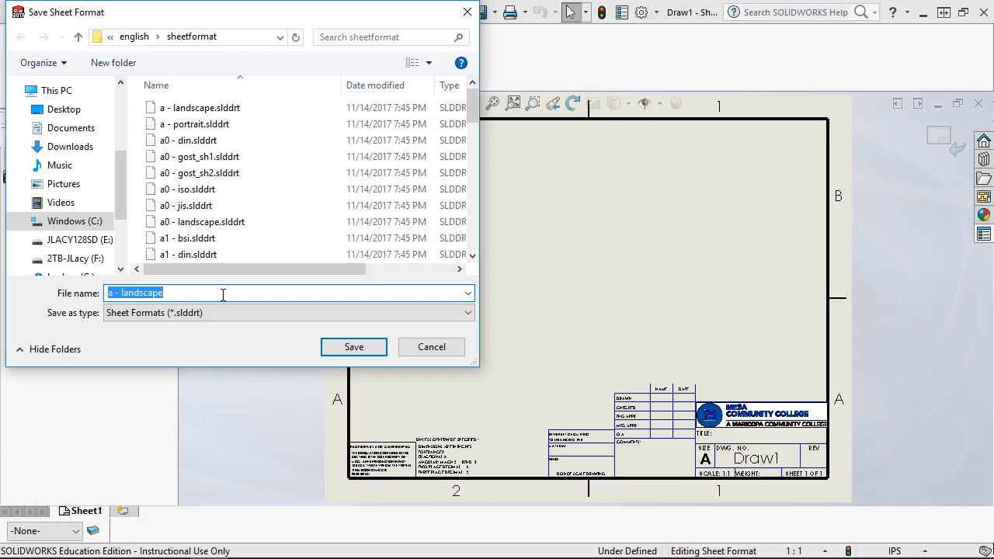
{"action": "type", "text": "my a size"}
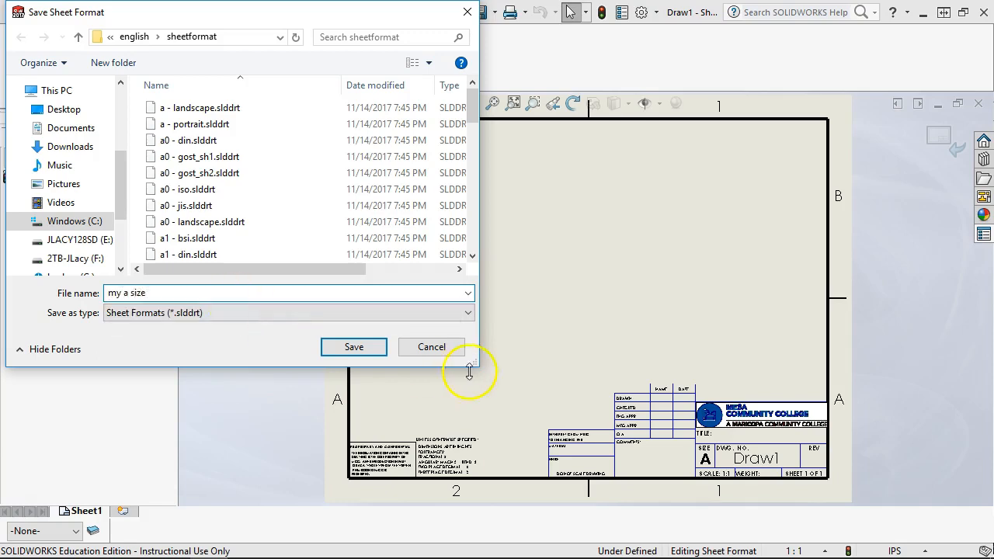
{"action": "left_click", "coordinate": [353, 346]}
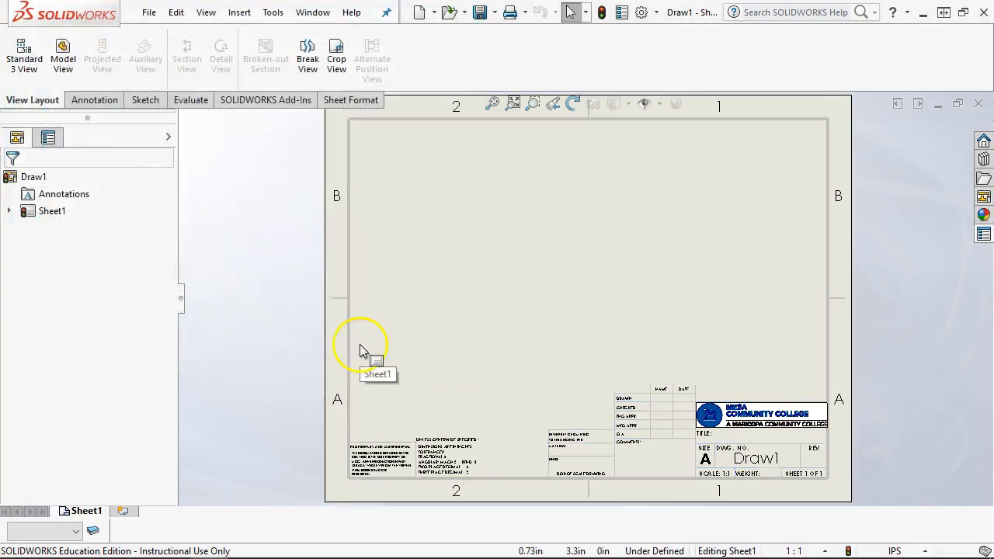
- Assign the "my a size" sheet format to Sheet1 and agree to delete the modified notes of the current format
{"action": "left_click", "coordinate": [541, 271]}
{"action": "right_click", "coordinate": [541, 271]}
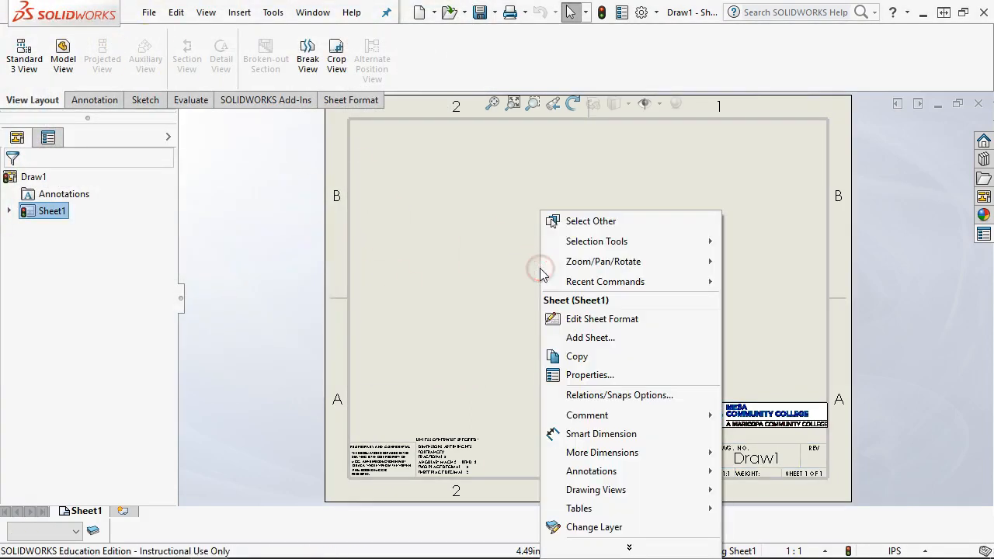
{"action": "left_click", "coordinate": [582, 376]}
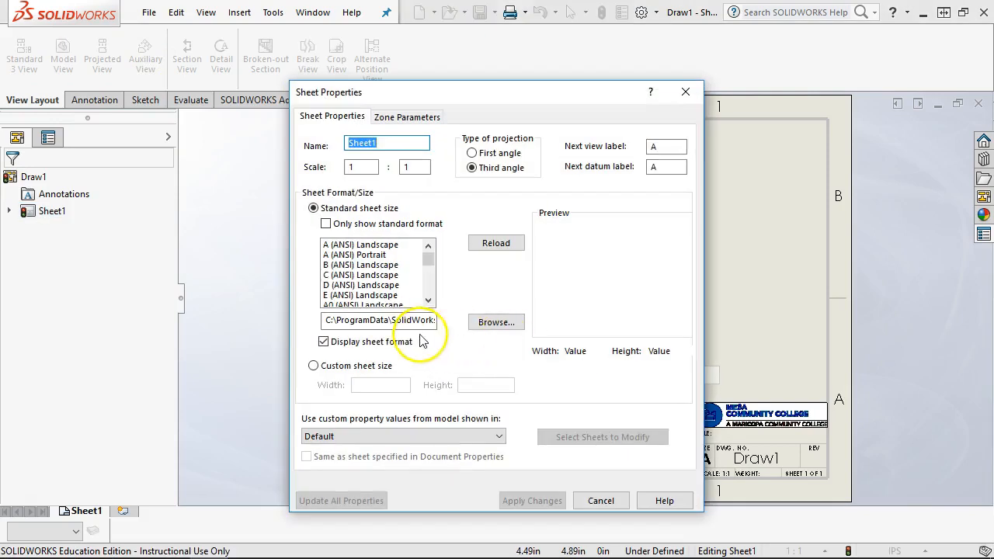
{"action": "left_click_drag", "start_coordinate": [428, 257], "coordinate": [428, 300]}
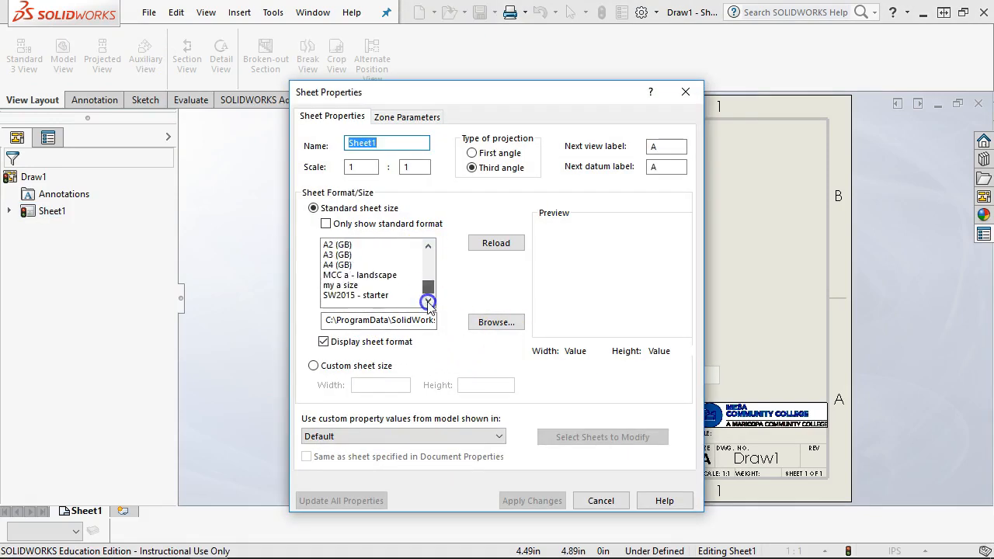
{"action": "left_click", "coordinate": [344, 286]}
{"action": "left_click", "coordinate": [388, 320]}
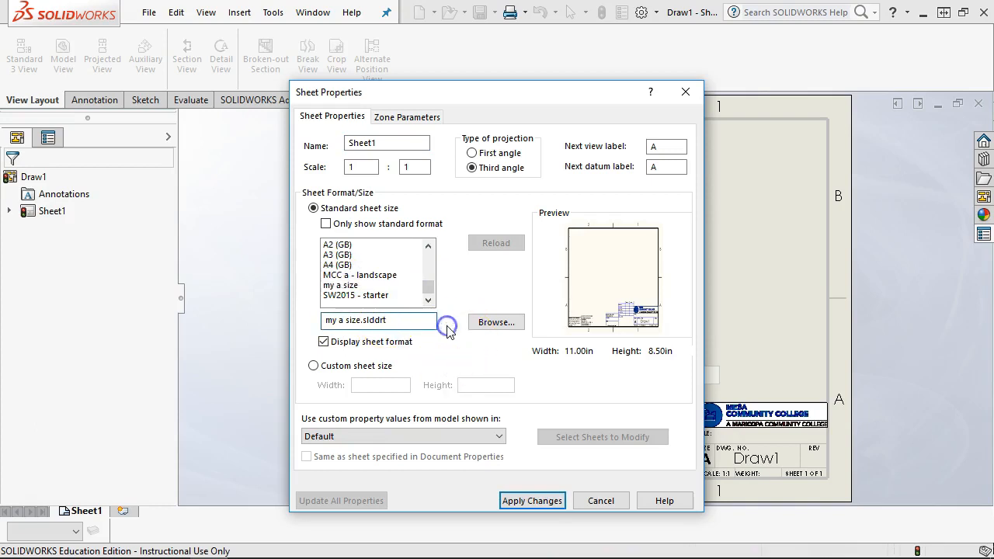
{"action": "left_click", "coordinate": [533, 500]}
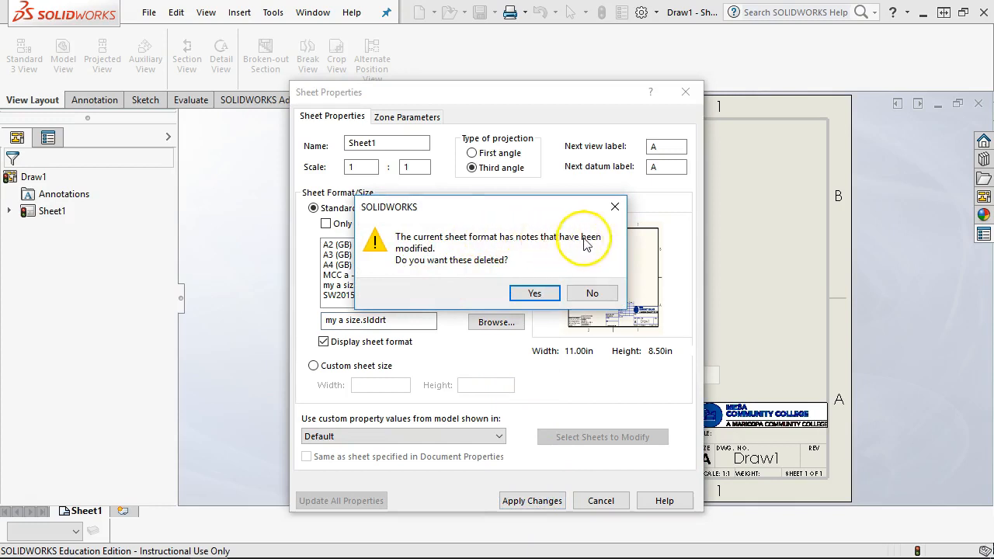
{"action": "left_click", "coordinate": [534, 293]}
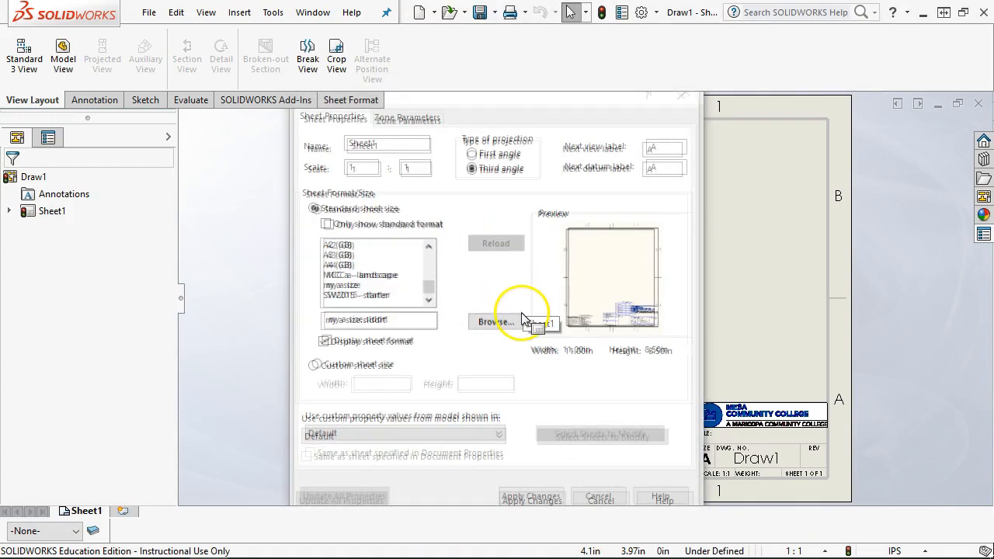
{"action": "left_click", "coordinate": [753, 308]}
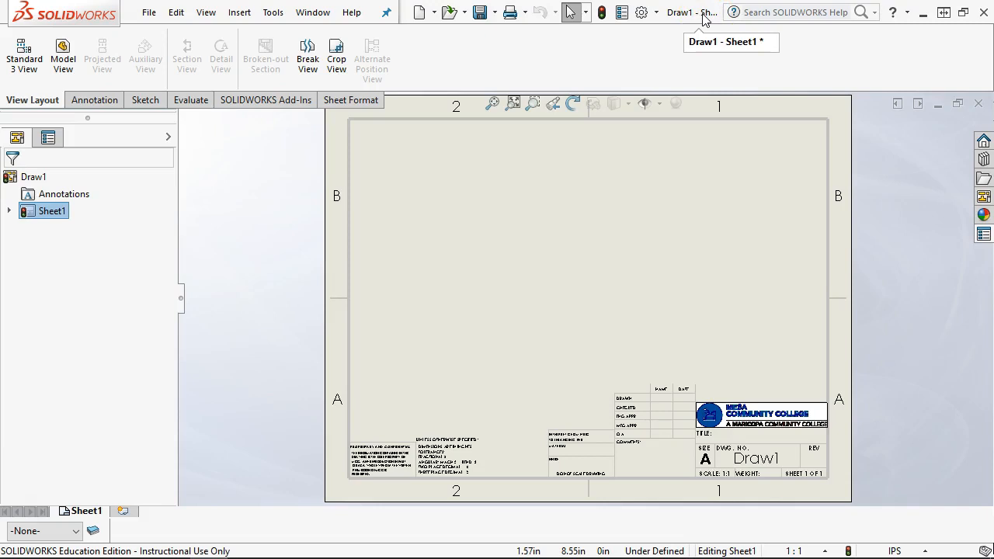
- Save the sheet format as "my a size" in the sheetformat folder, replacing the existing file
{"action": "left_click", "coordinate": [148, 12]}
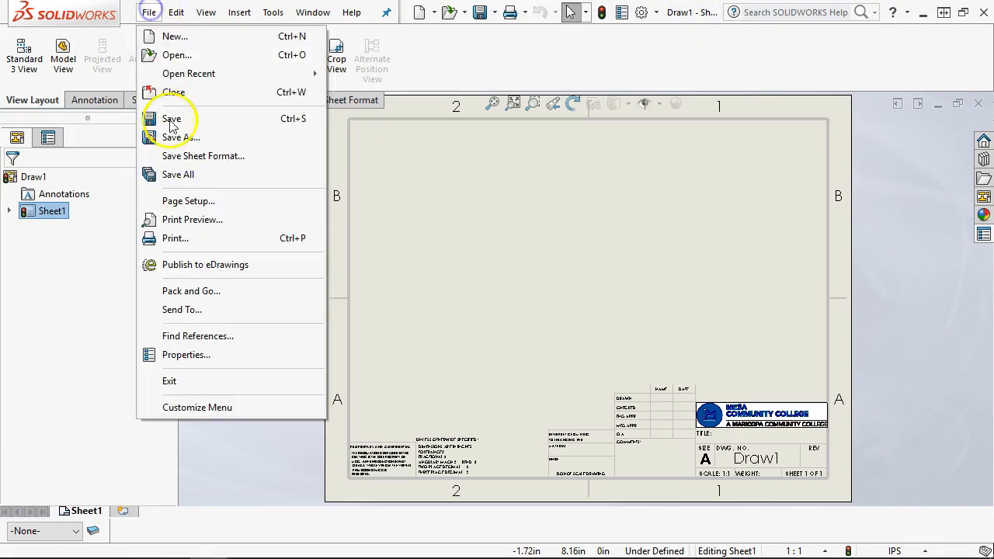
{"action": "left_click", "coordinate": [190, 161]}
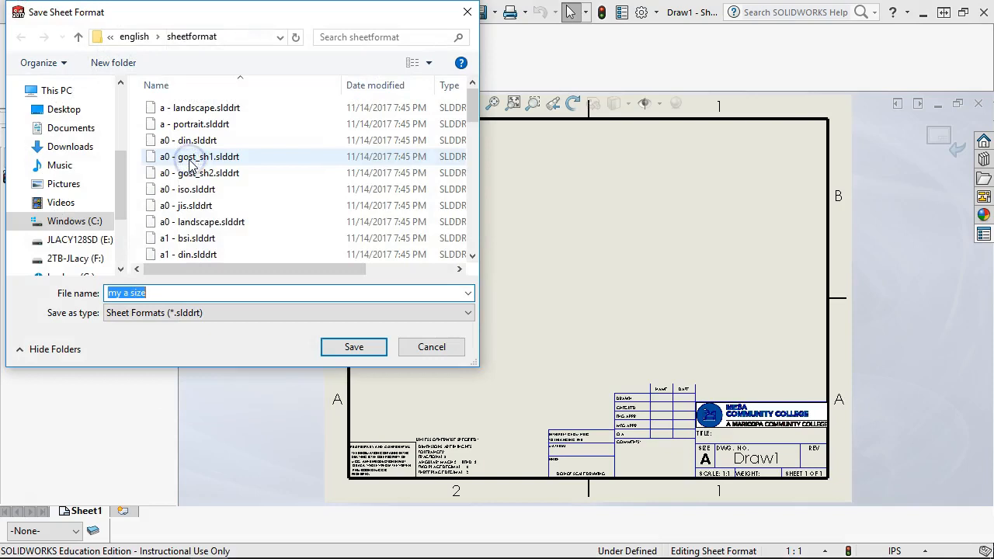
{"action": "left_click", "coordinate": [351, 346]}
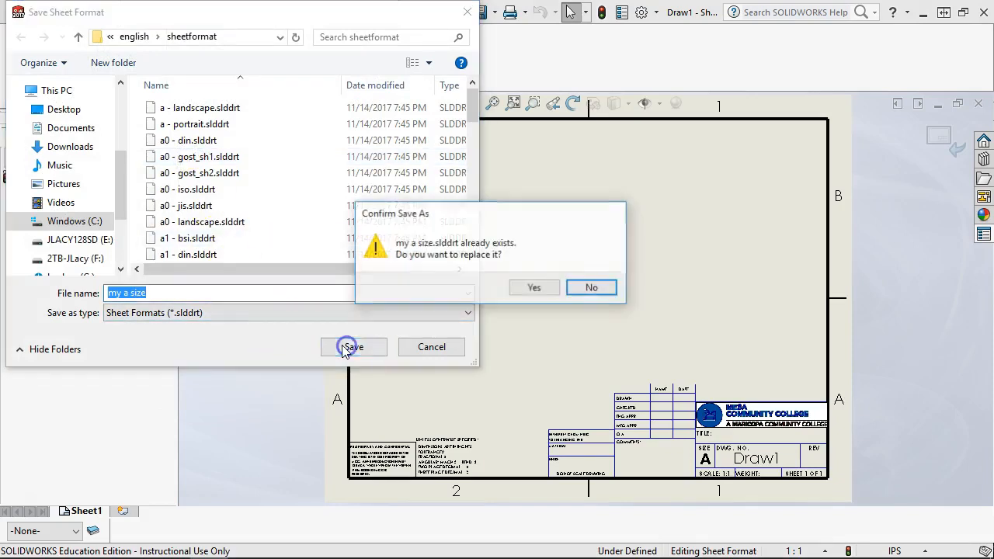
{"action": "left_click", "coordinate": [534, 288]}
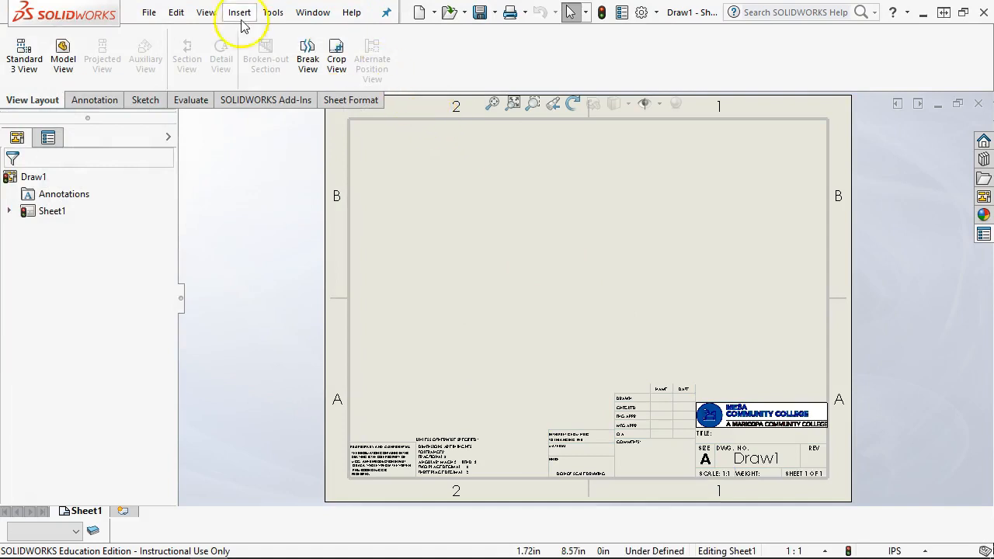
- Save the drawing as a Drawing Templates (*.drwdot) file named "my a size" in the templates folder
{"action": "left_click", "coordinate": [148, 13]}
{"action": "left_click", "coordinate": [183, 136]}
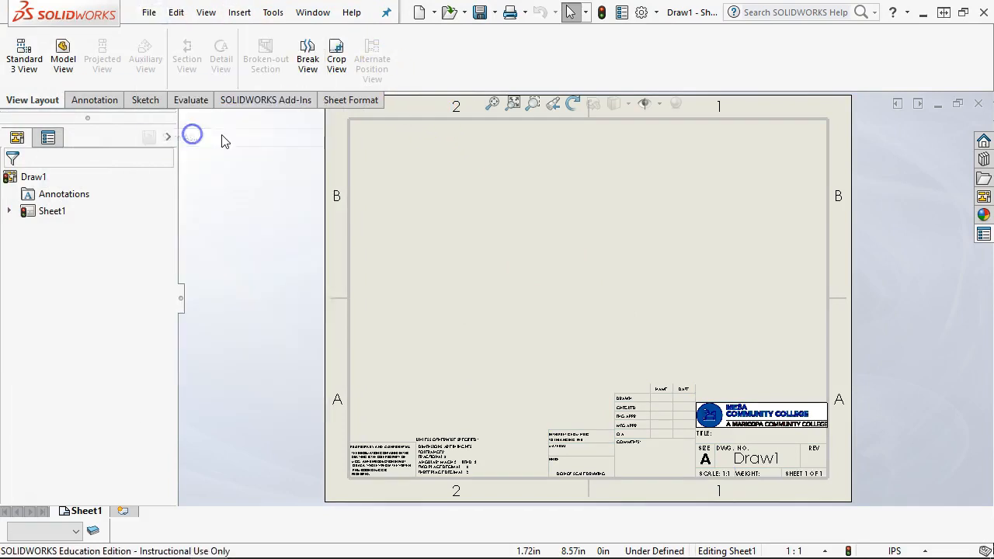
{"action": "left_click", "coordinate": [317, 243]}
{"action": "left_click", "coordinate": [205, 281]}
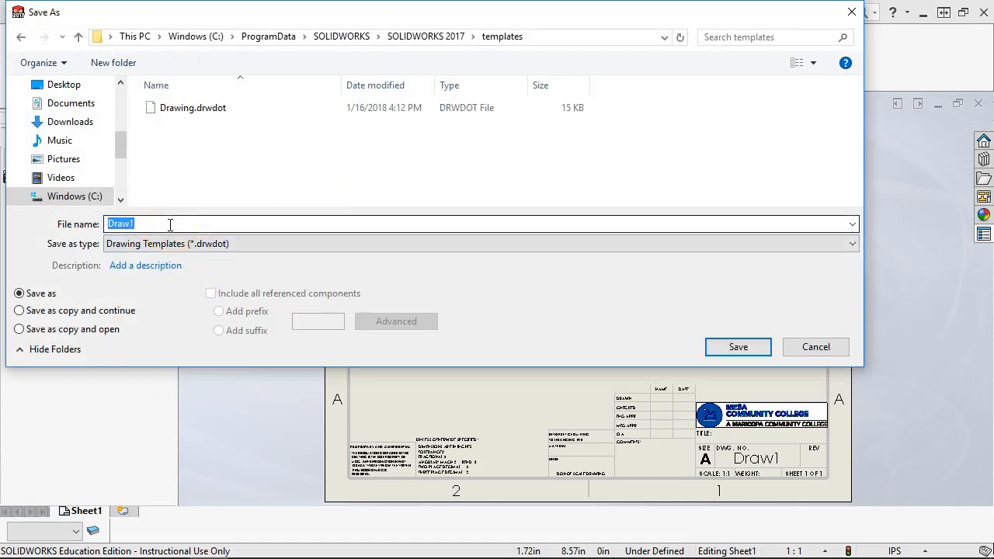
{"action": "key", "text": "a"}
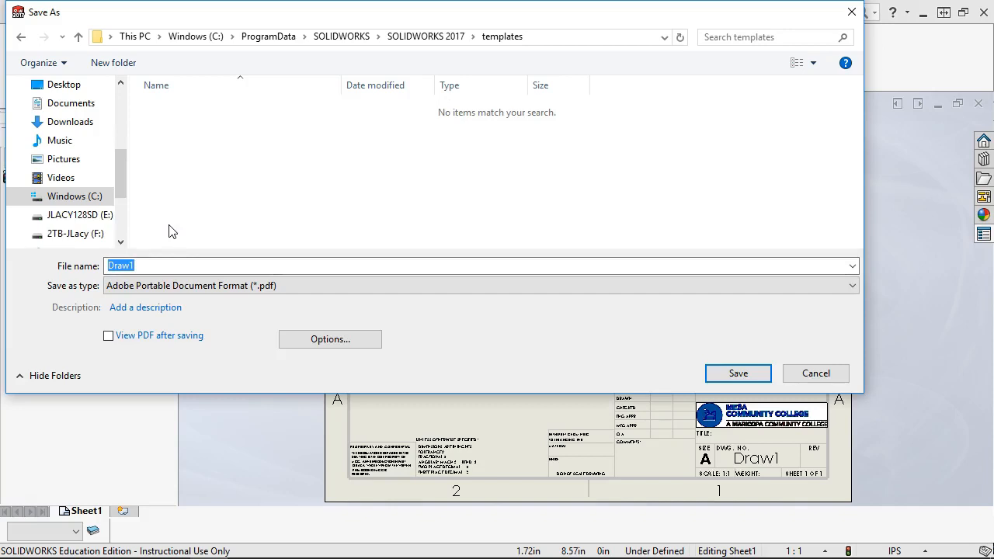
{"action": "key", "text": "e"}
{"action": "double_click", "coordinate": [131, 269]}
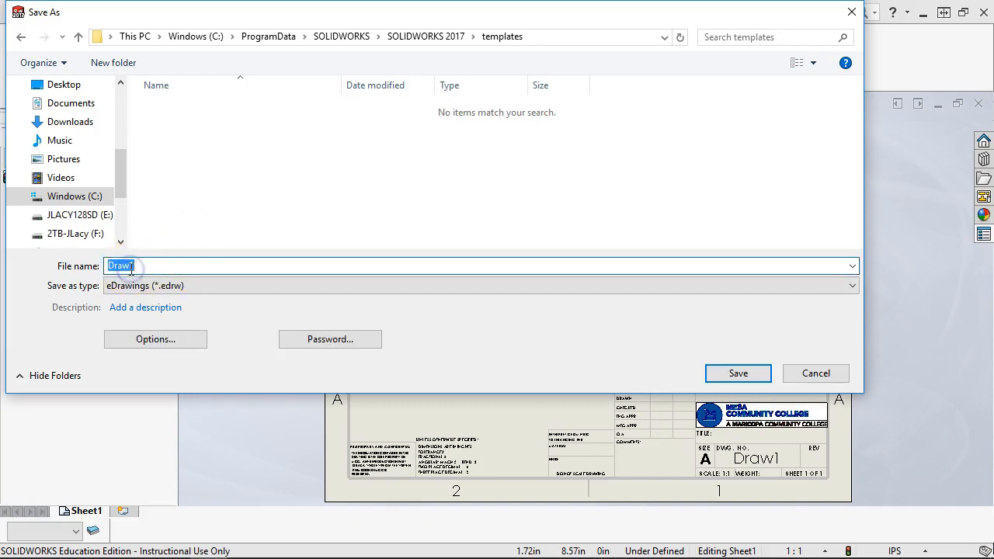
{"action": "left_click", "coordinate": [210, 285]}
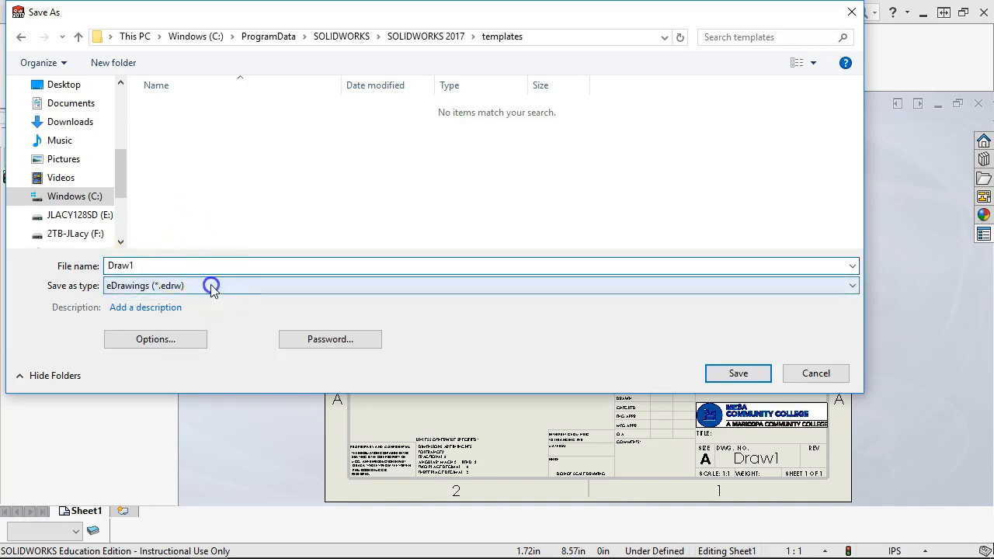
{"action": "left_click", "coordinate": [181, 326]}
{"action": "left_click_drag", "start_coordinate": [157, 223], "coordinate": [89, 222]}
{"action": "type", "text": "my a size"}
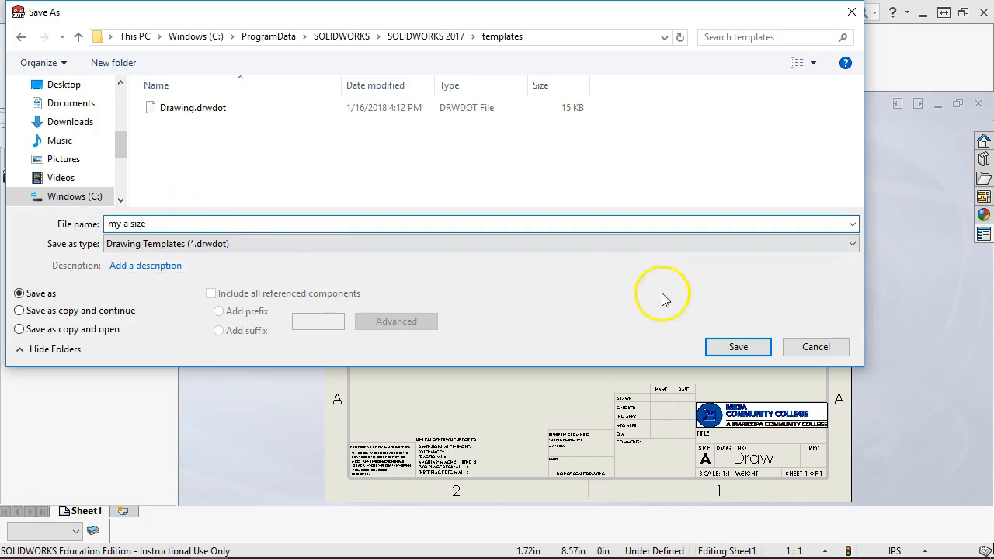
{"action": "left_click", "coordinate": [706, 345]}
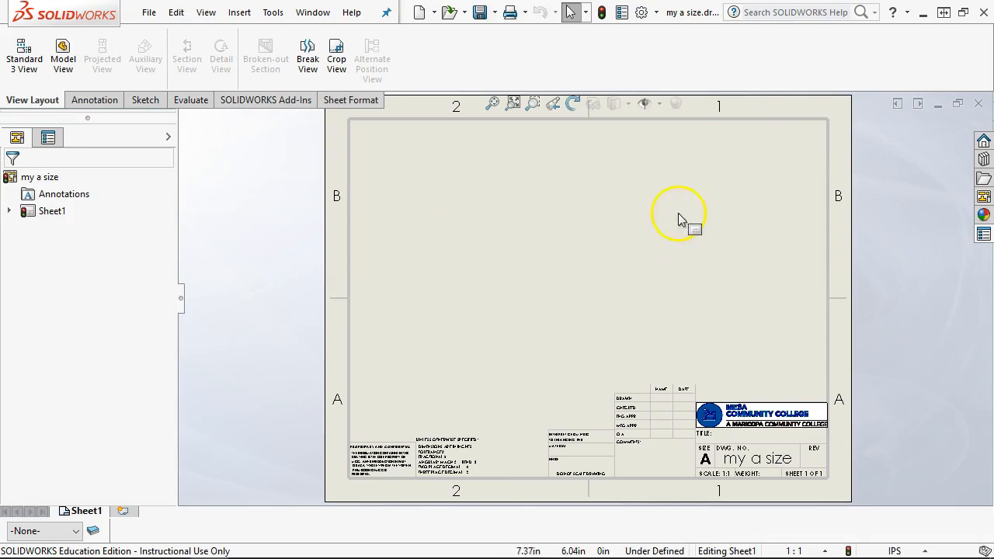
- Close the template and create a new drawing from the "my a size" template, without inserting a model view
{"action": "left_click", "coordinate": [978, 104]}
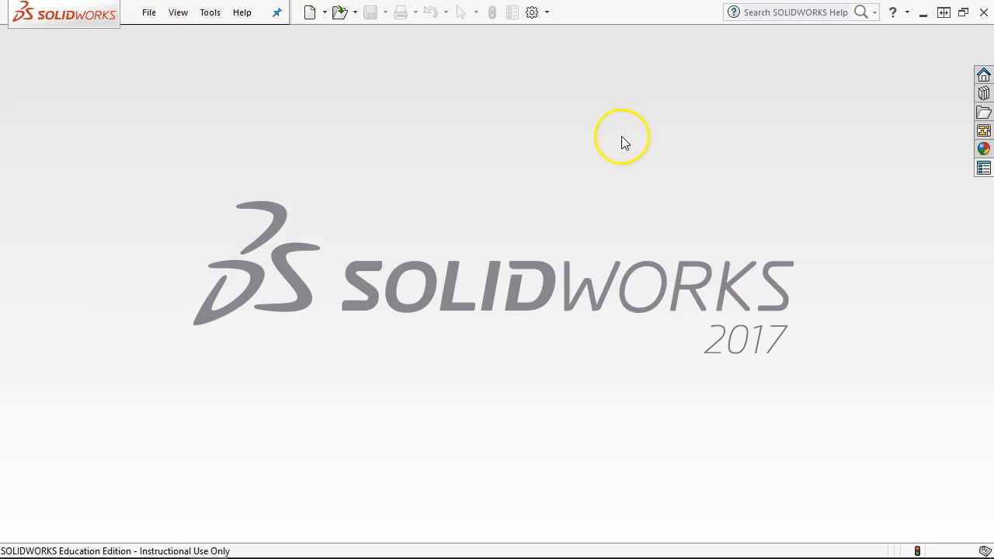
{"action": "left_click", "coordinate": [307, 14]}
{"action": "left_click", "coordinate": [279, 89]}
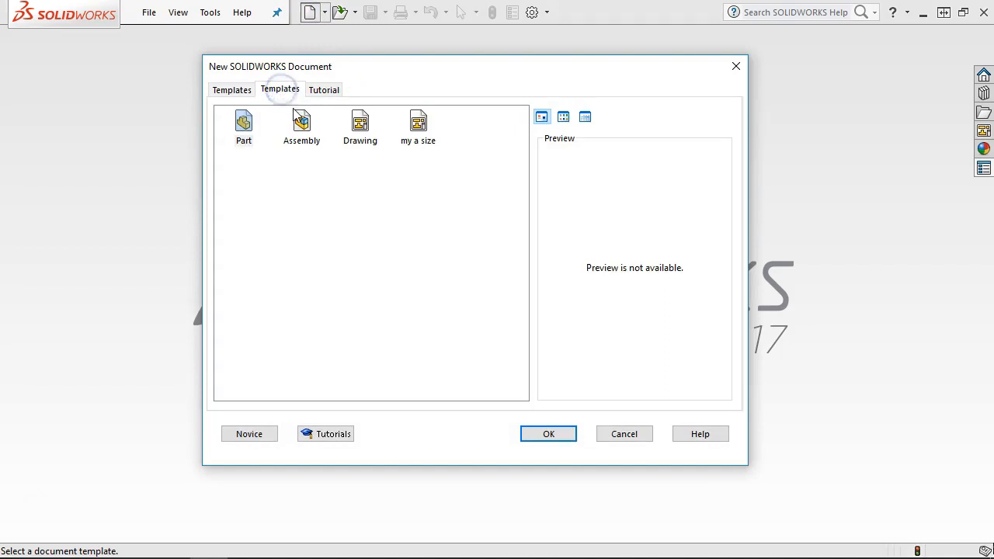
{"action": "double_click", "coordinate": [415, 127]}
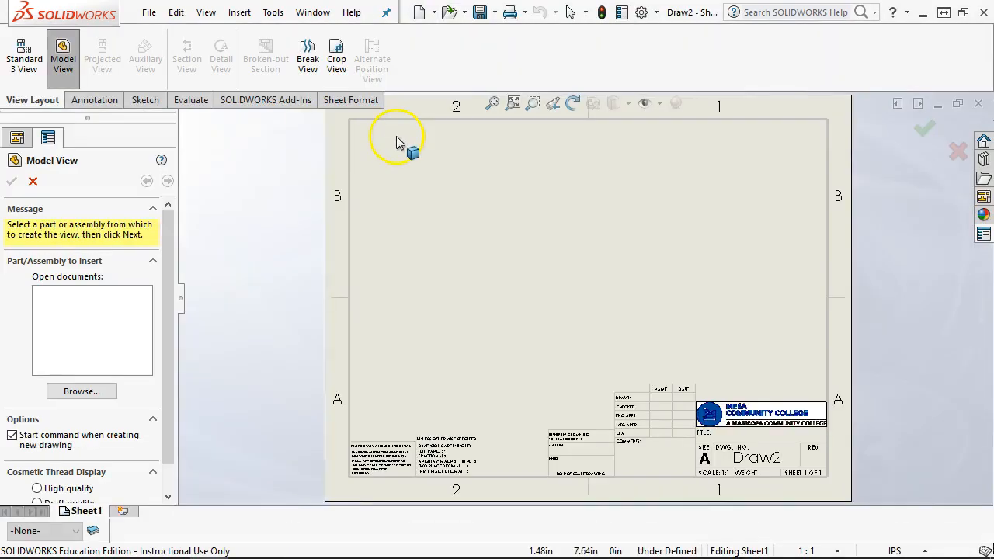
{"action": "left_click", "coordinate": [33, 181]}
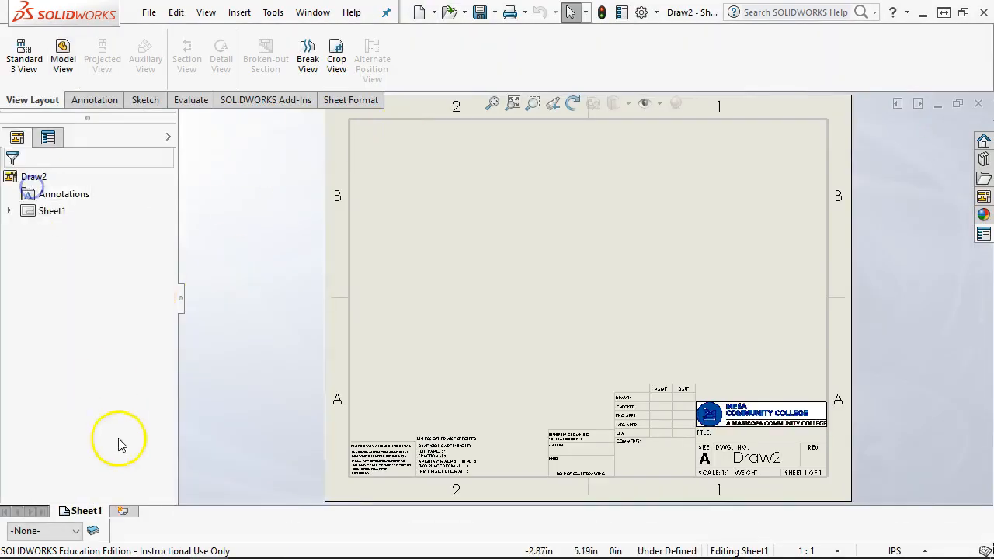
- Add a second sheet to check its title block, and delete Sheet2 again
{"action": "left_click", "coordinate": [124, 511]}
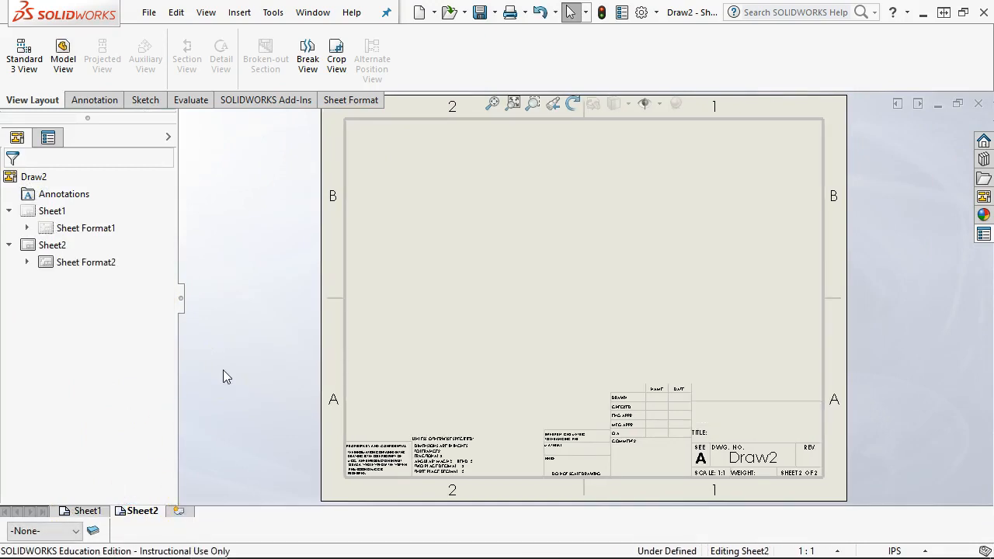
{"action": "left_click", "coordinate": [420, 230]}
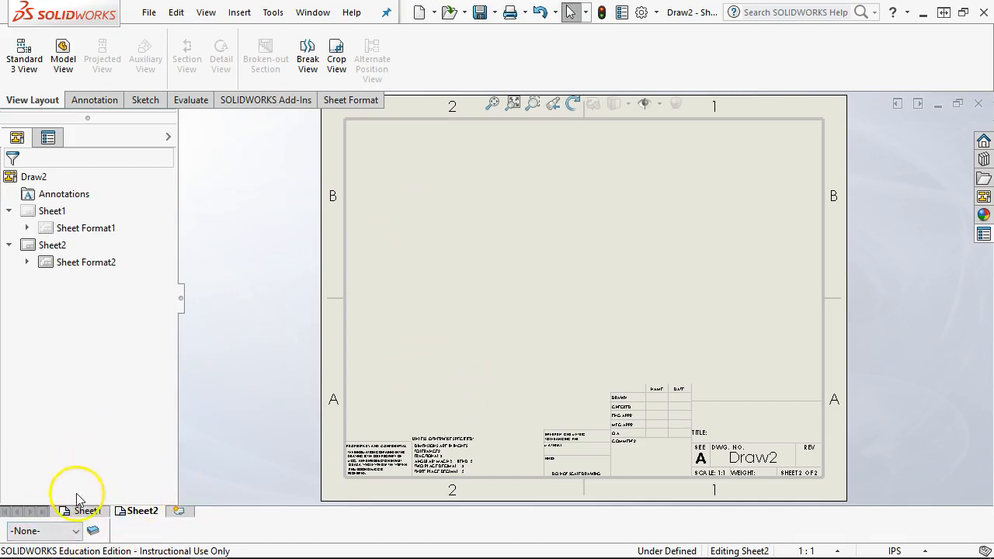
{"action": "right_click", "coordinate": [138, 511]}
{"action": "left_click", "coordinate": [197, 501]}
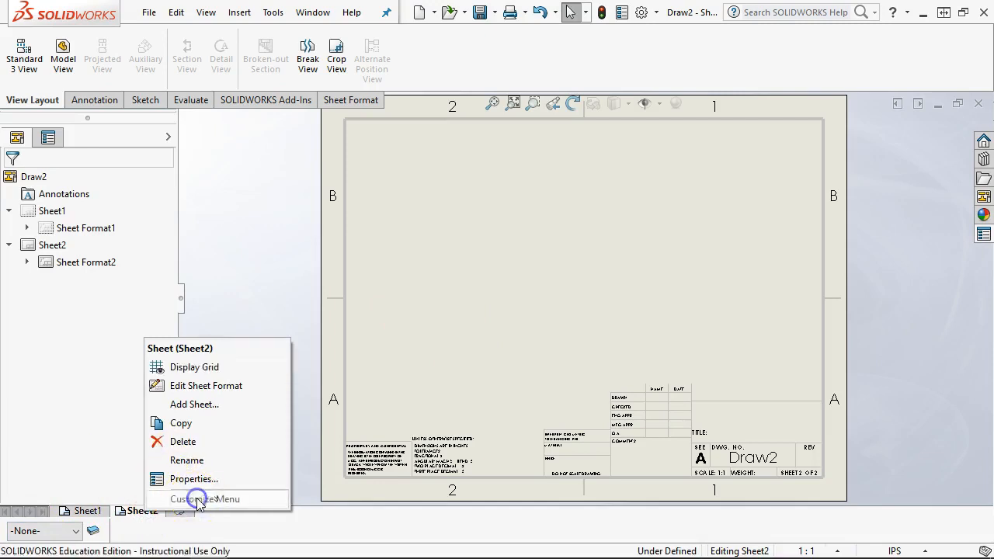
{"action": "left_click", "coordinate": [185, 441]}
{"action": "left_click", "coordinate": [602, 232]}
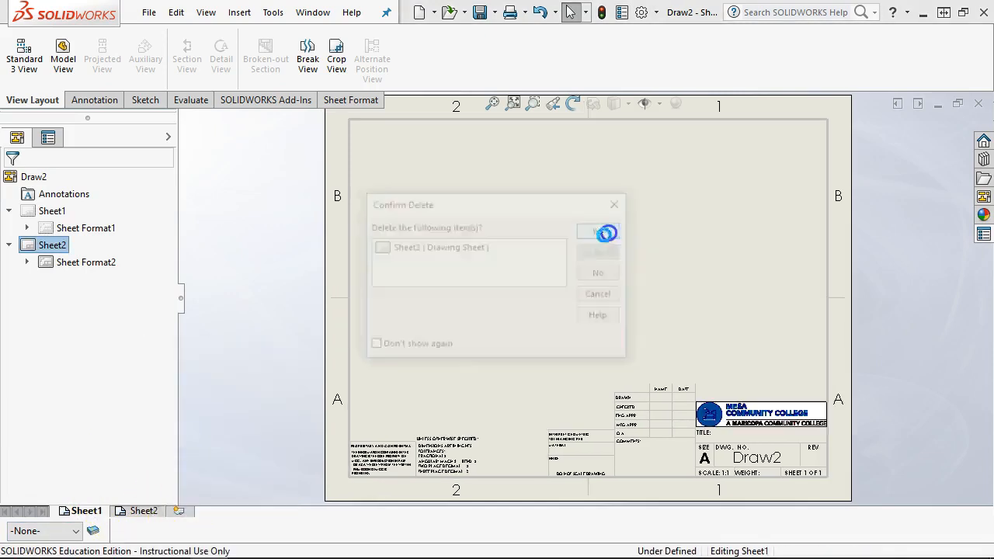
- Set Sheet1's format to "my a size" in its sheet properties, reload it and apply the changes
{"action": "right_click", "coordinate": [517, 301]}
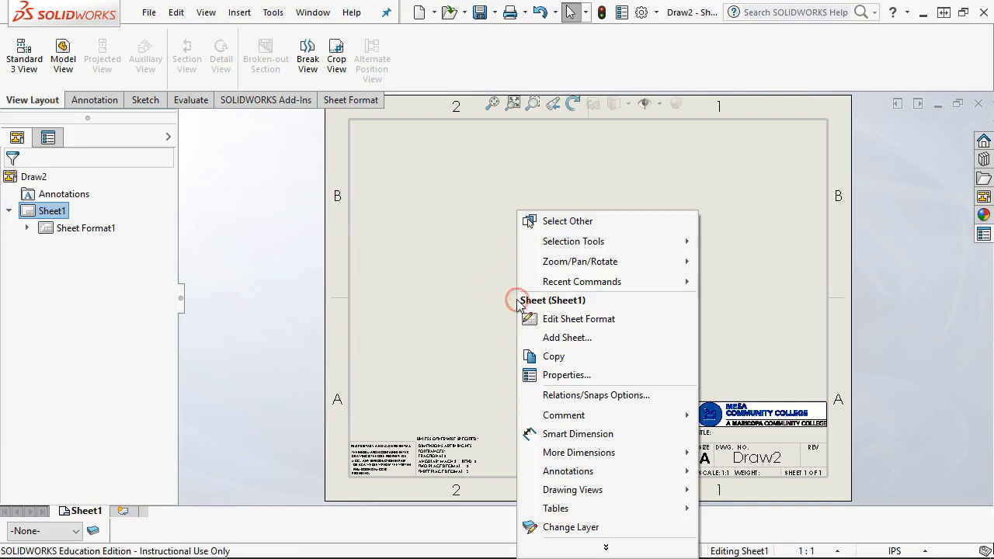
{"action": "left_click", "coordinate": [558, 374]}
{"action": "left_click", "coordinate": [364, 320]}
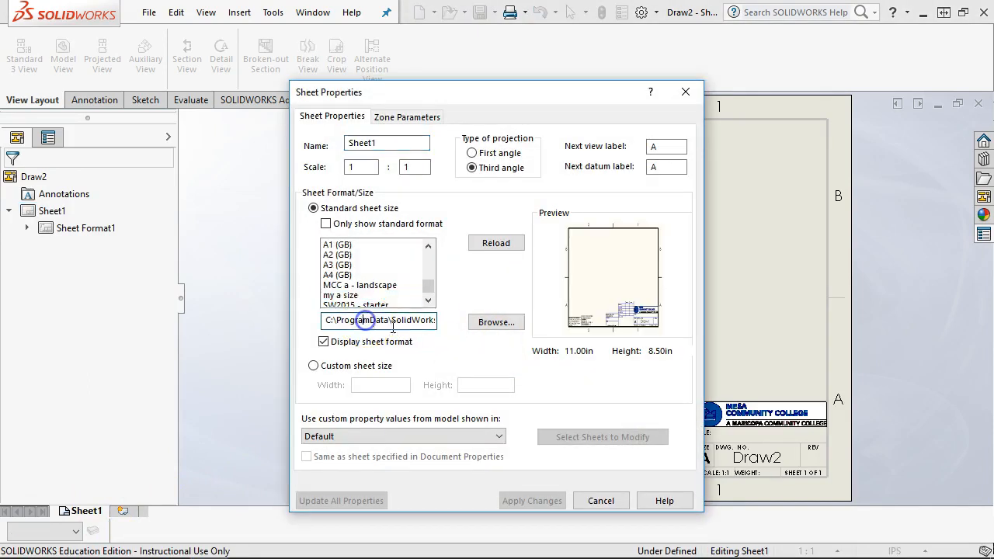
{"action": "left_click", "coordinate": [404, 296]}
{"action": "left_click", "coordinate": [497, 243]}
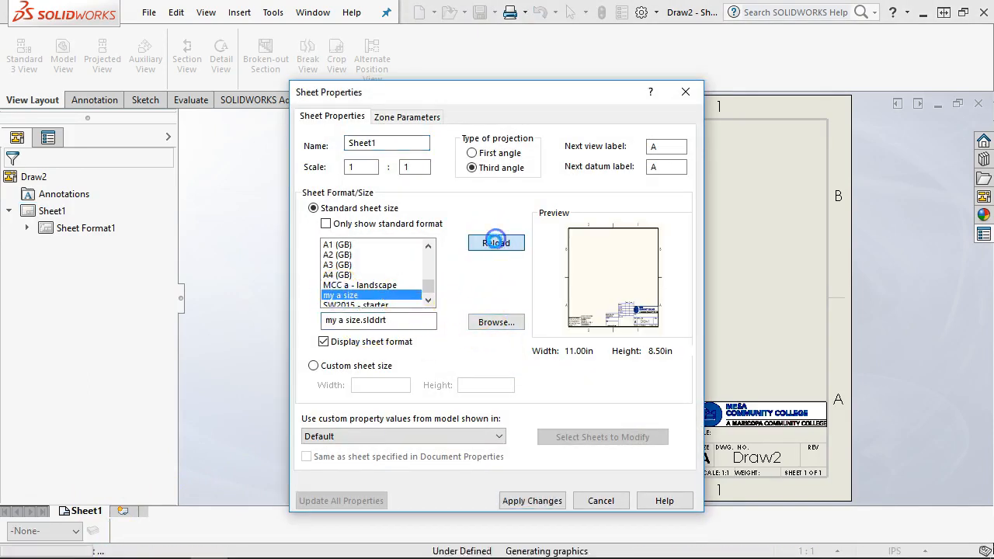
{"action": "left_click", "coordinate": [525, 501]}
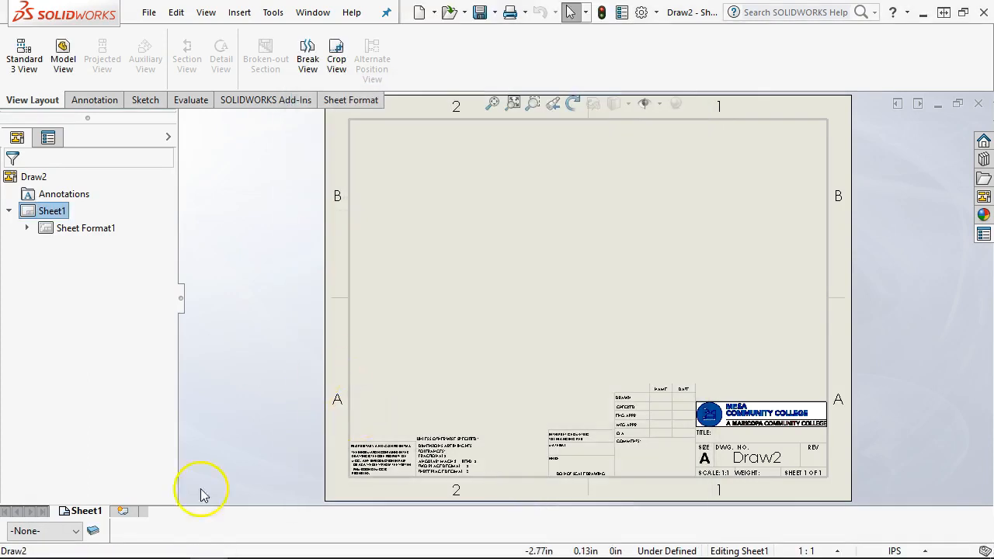
- Add a second sheet and apply the reloaded "my a size" sheet format to it
{"action": "left_click", "coordinate": [124, 511]}
{"action": "right_click", "coordinate": [497, 285]}
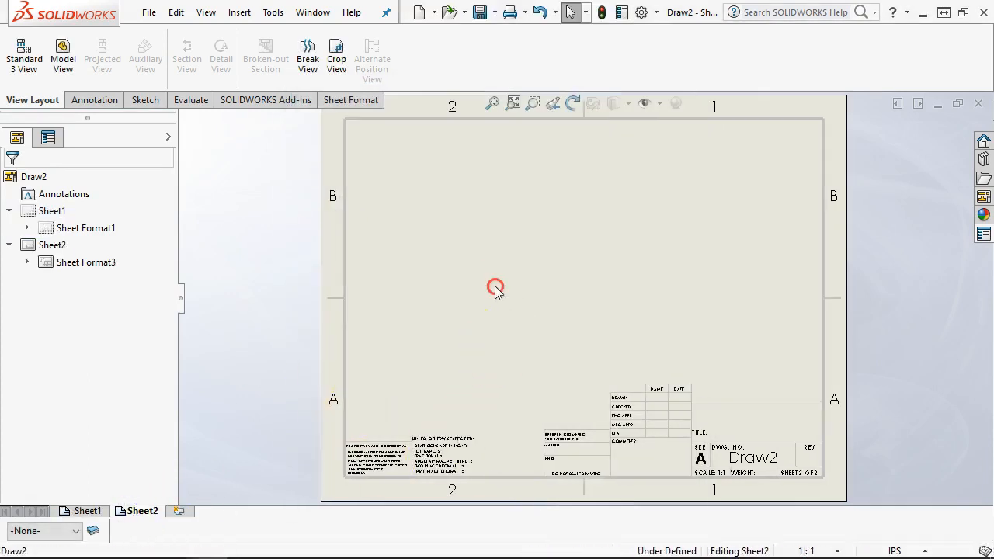
{"action": "left_click", "coordinate": [559, 376]}
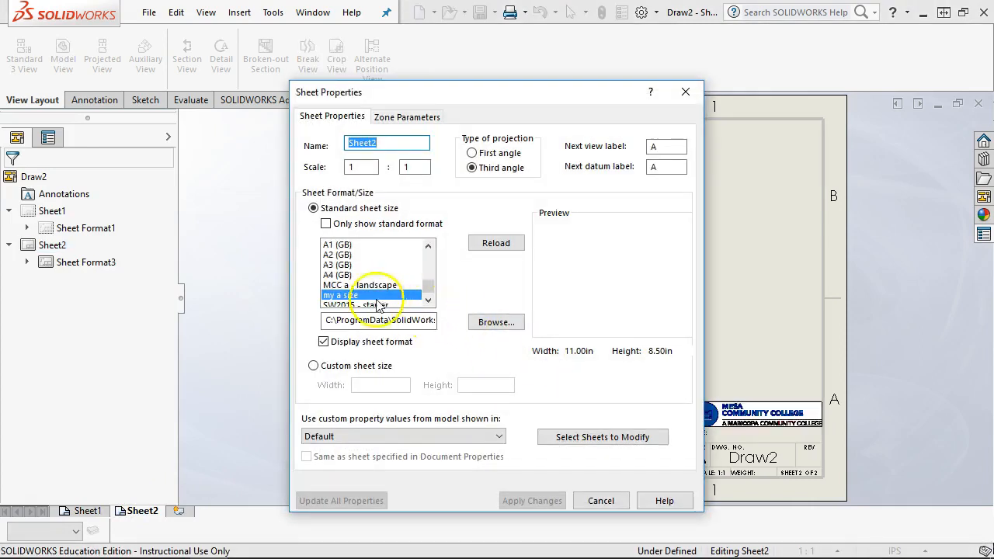
{"action": "left_click", "coordinate": [348, 296]}
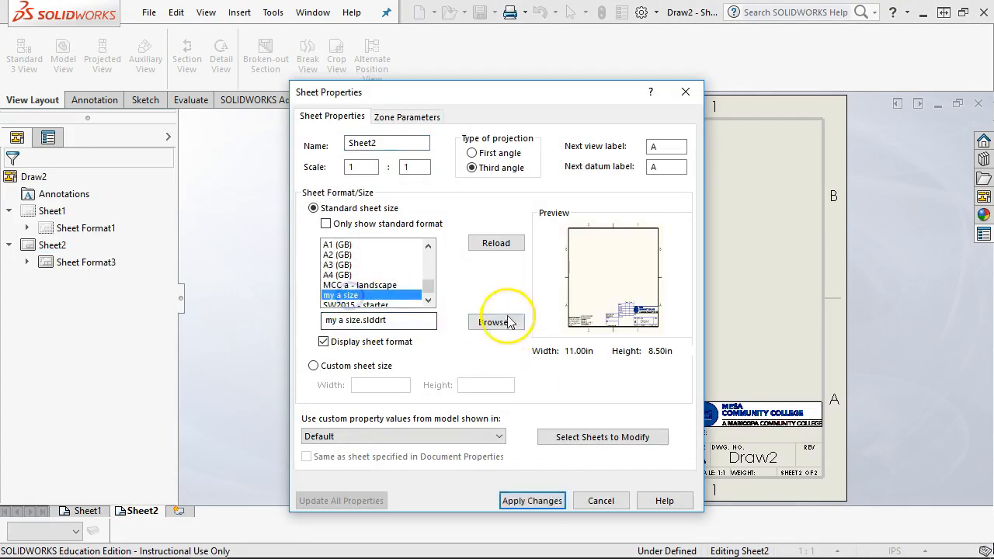
{"action": "left_click", "coordinate": [495, 243]}
{"action": "left_click", "coordinate": [544, 497]}
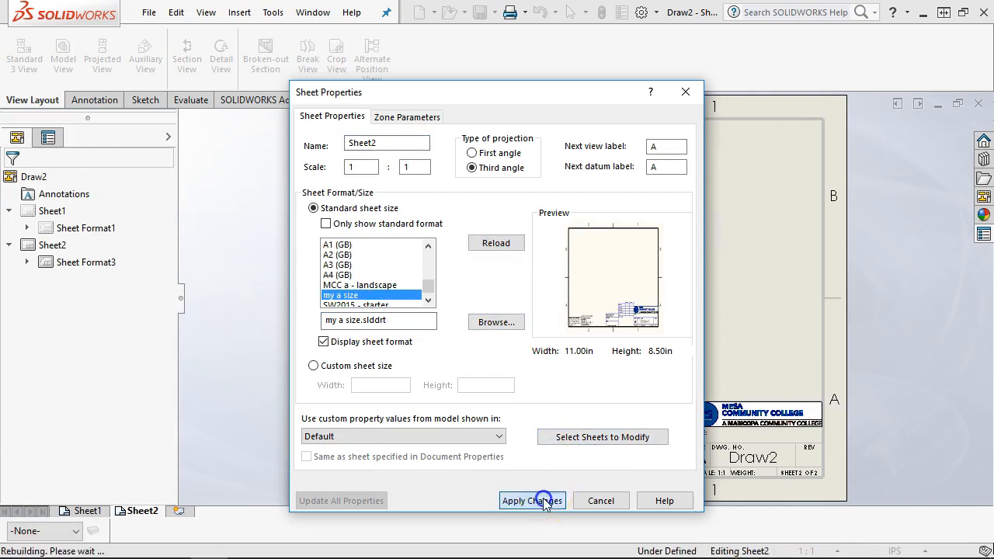
- Delete Sheet2 from the drawing
{"action": "right_click", "coordinate": [138, 510]}
{"action": "left_click", "coordinate": [209, 495]}
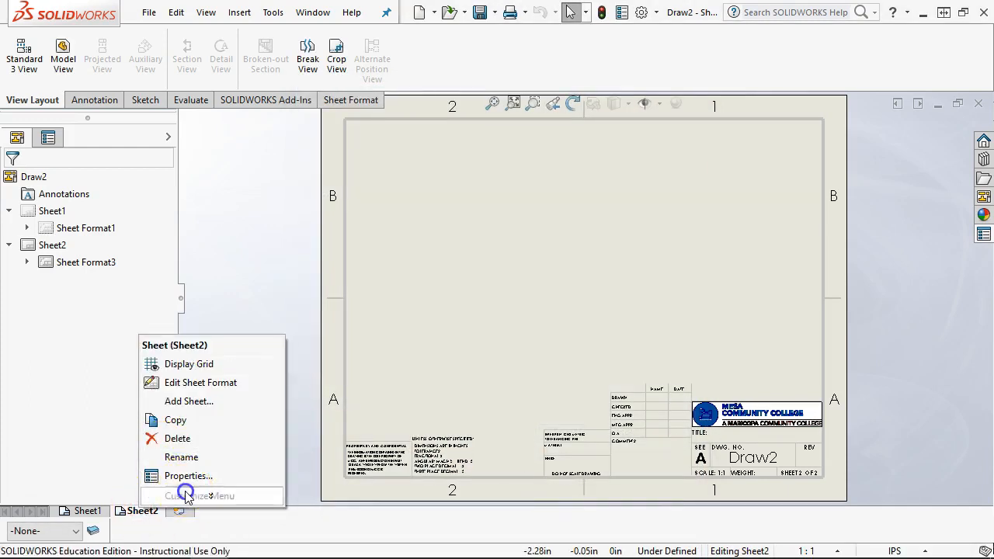
{"action": "left_click", "coordinate": [176, 439]}
{"action": "left_click", "coordinate": [581, 229]}
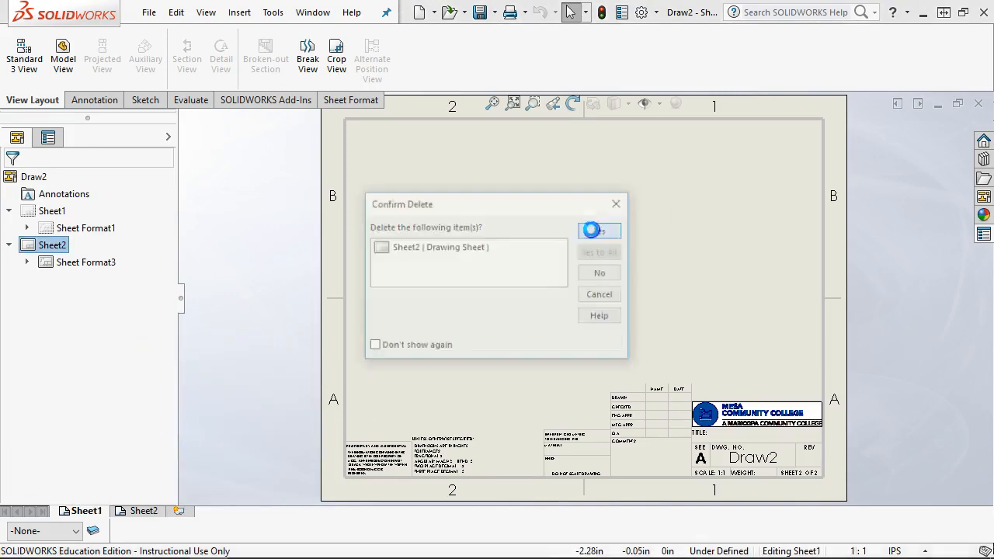
- Save Sheet1's format over the existing "my a size" sheet format file
{"action": "left_click", "coordinate": [148, 12]}
{"action": "left_click", "coordinate": [195, 160]}
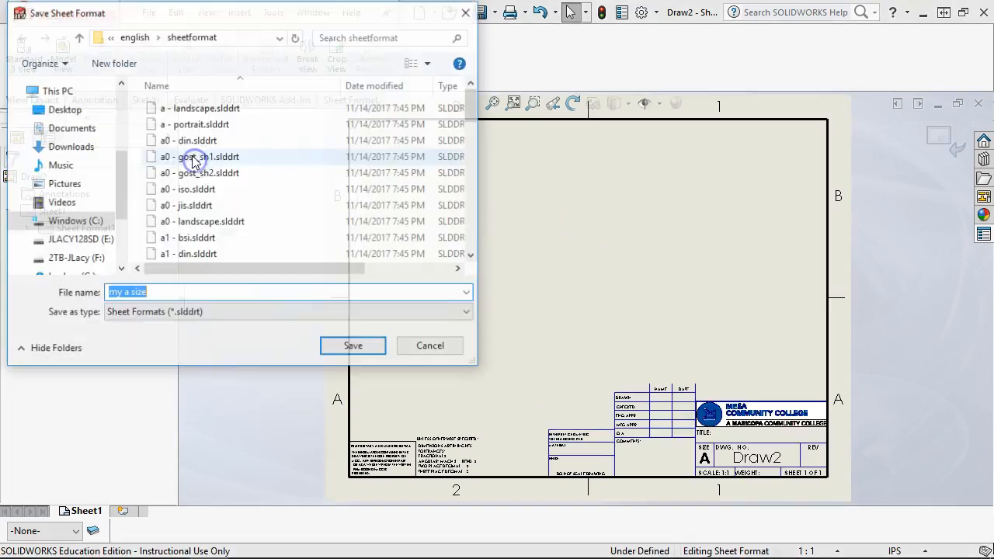
{"action": "left_click", "coordinate": [355, 348]}
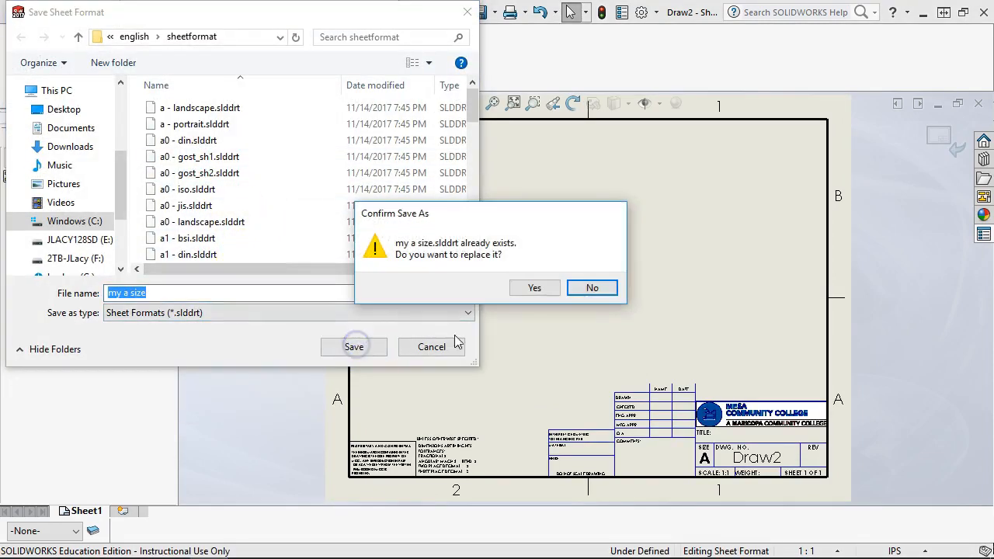
{"action": "left_click", "coordinate": [533, 287]}
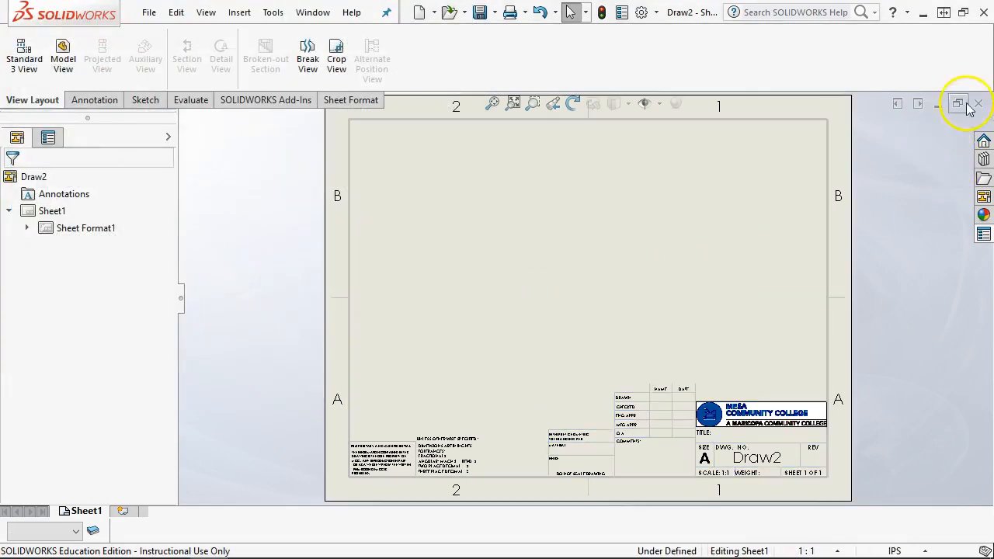
- Save the drawing as a Drawing Templates (*.drwdot) file, replacing my a size.drwdot, and close it
{"action": "left_click", "coordinate": [148, 13]}
{"action": "left_click", "coordinate": [178, 136]}
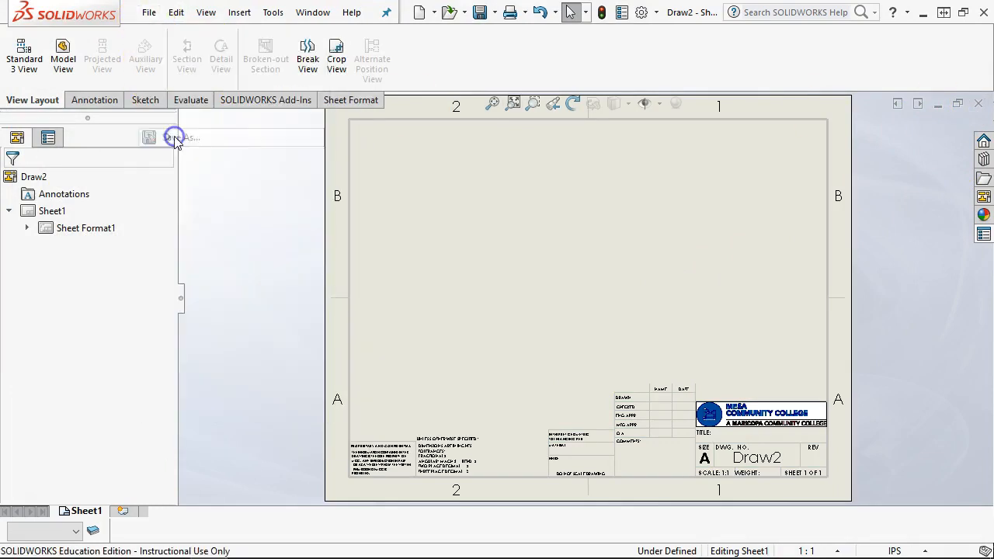
{"action": "left_click", "coordinate": [275, 244]}
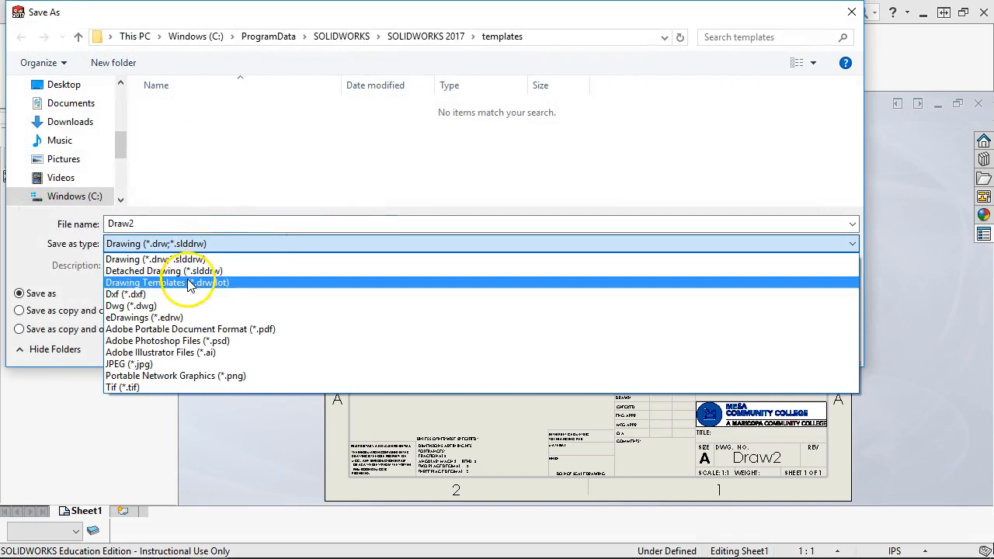
{"action": "left_click", "coordinate": [182, 281]}
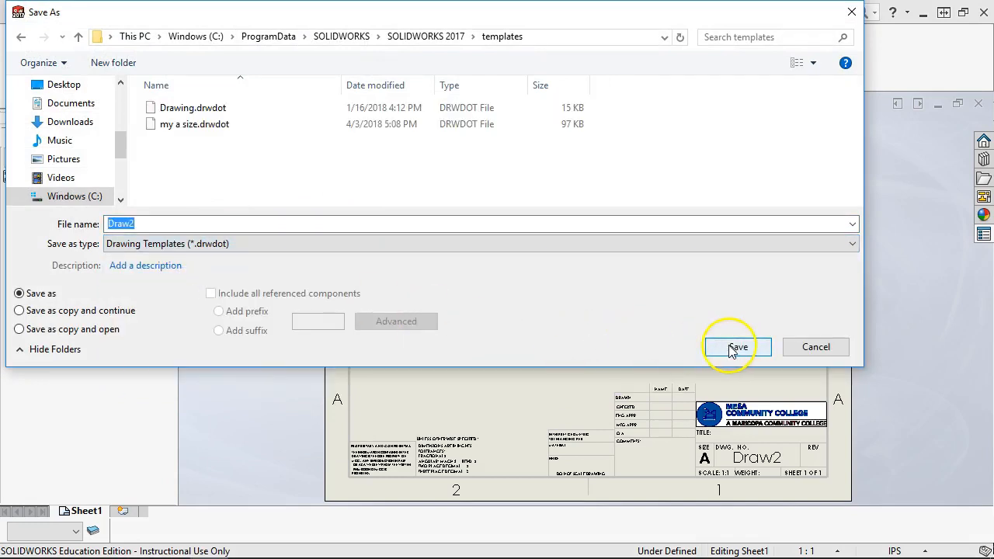
{"action": "left_click", "coordinate": [195, 124]}
{"action": "left_click", "coordinate": [734, 347]}
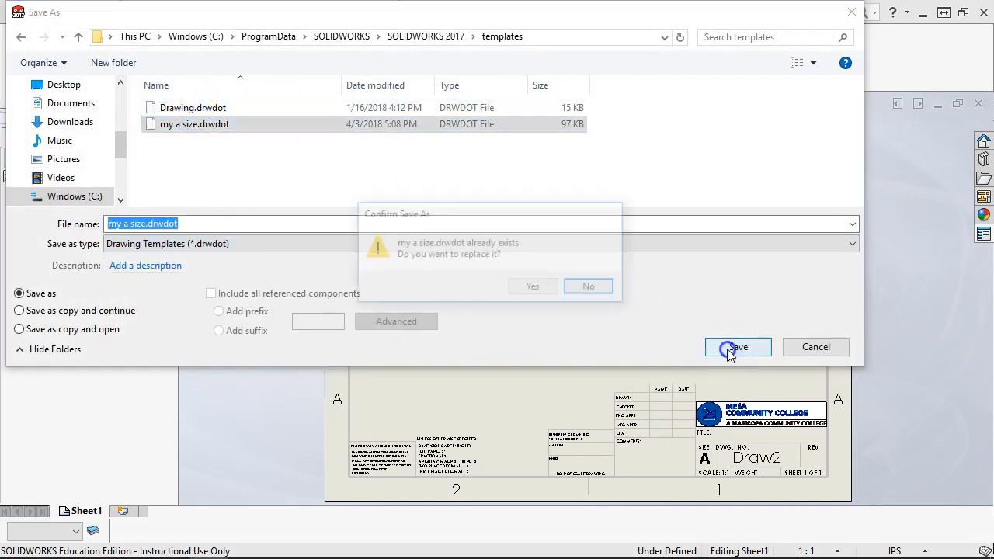
{"action": "left_click", "coordinate": [536, 289]}
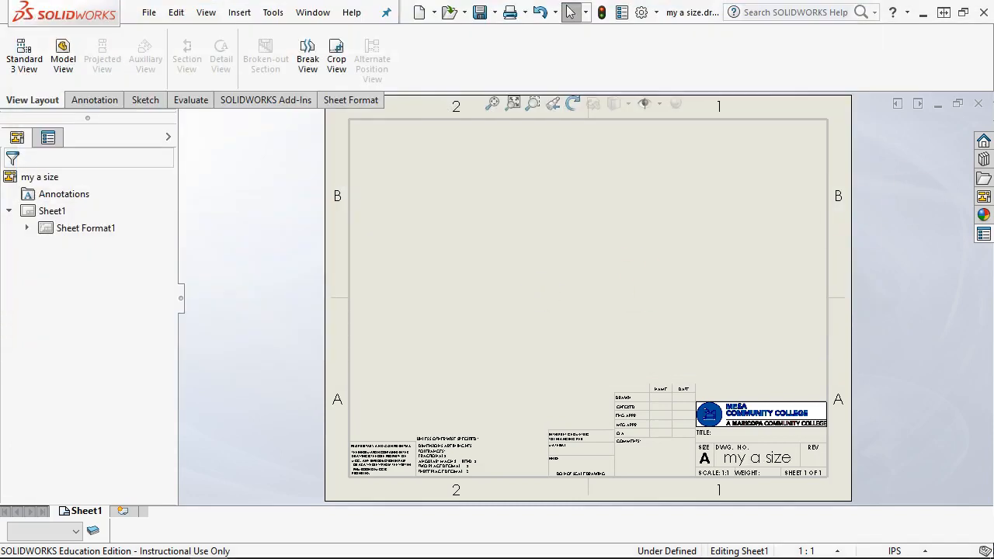
{"action": "left_click", "coordinate": [977, 106]}
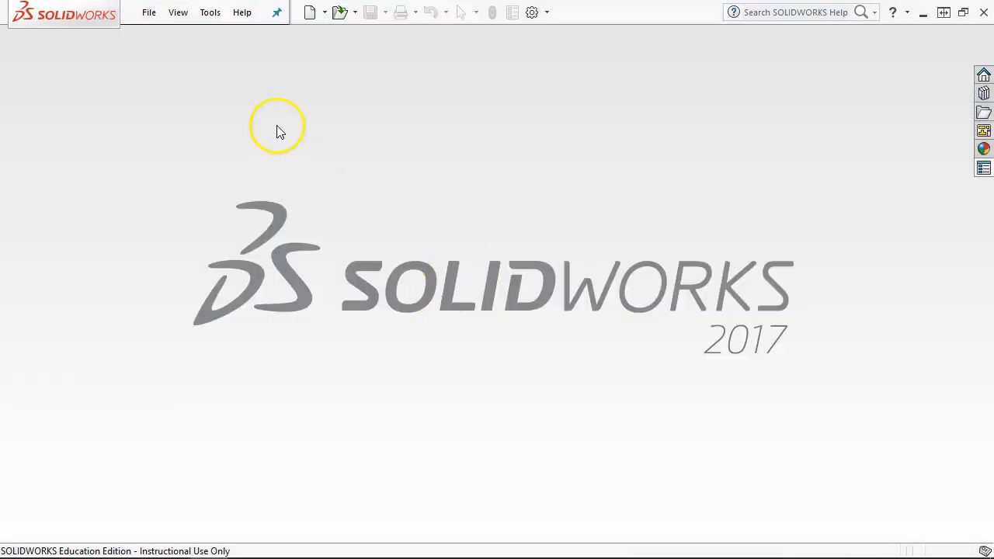
- Create a new drawing from the "my a size" template without inserting a model view, and add a second sheet
{"action": "left_click", "coordinate": [309, 13]}
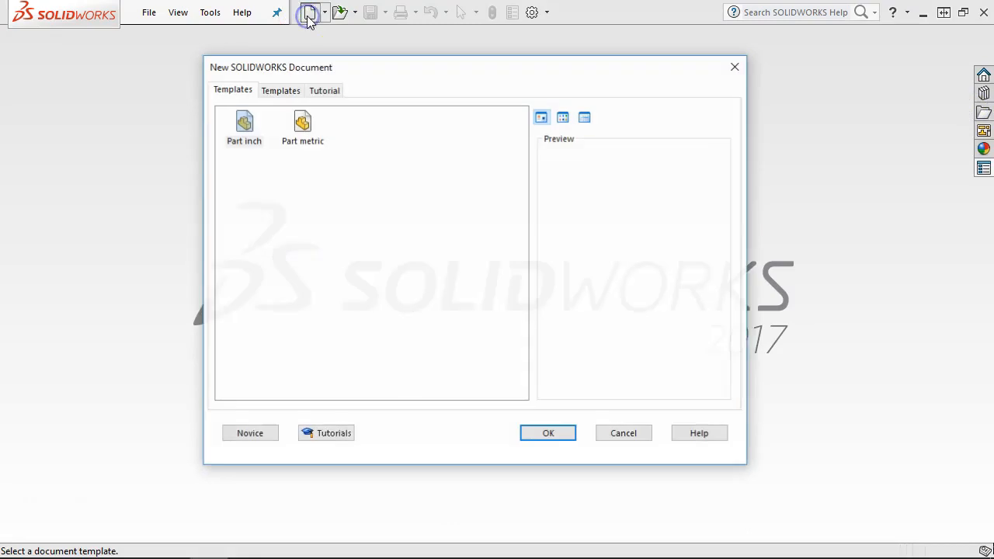
{"action": "left_click", "coordinate": [278, 89]}
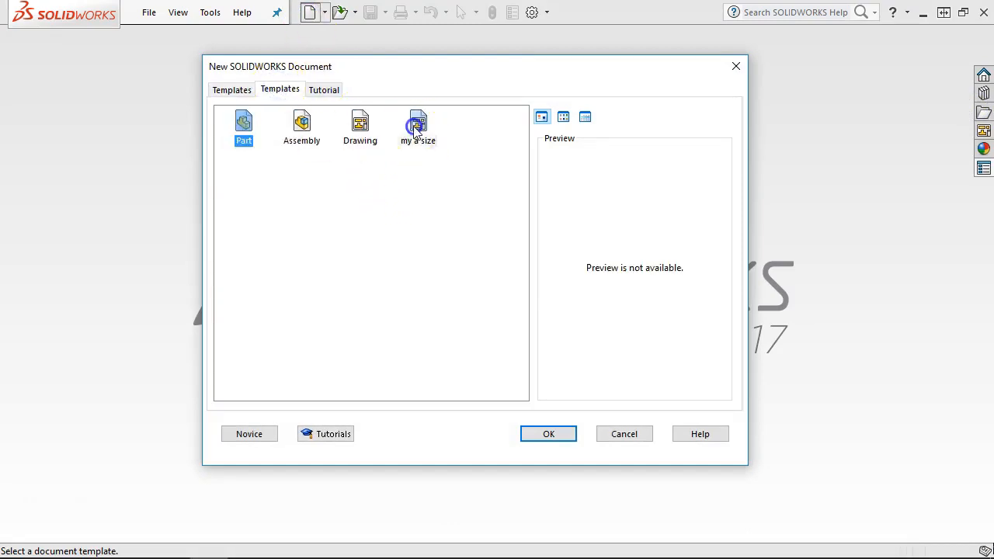
{"action": "double_click", "coordinate": [413, 126]}
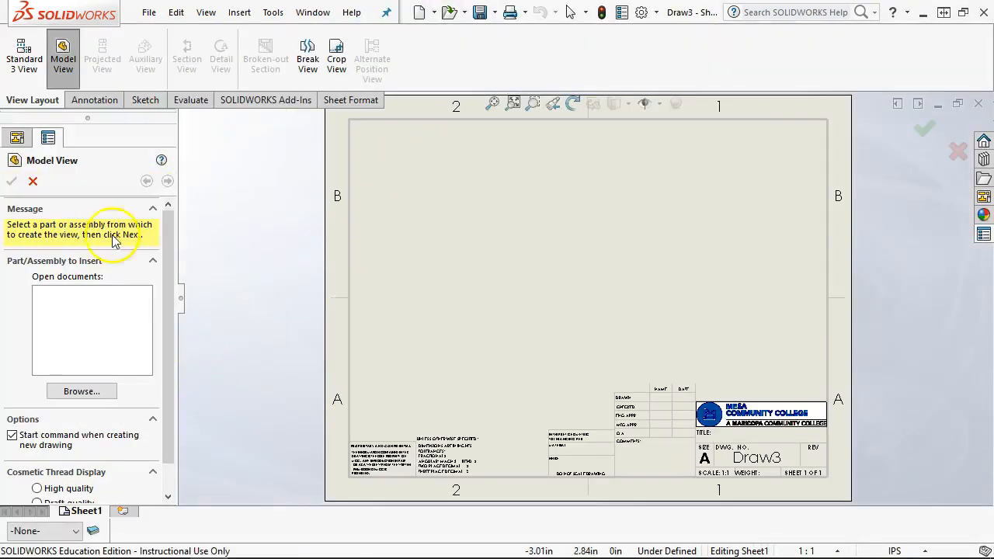
{"action": "left_click", "coordinate": [32, 181]}
{"action": "left_click", "coordinate": [123, 510]}
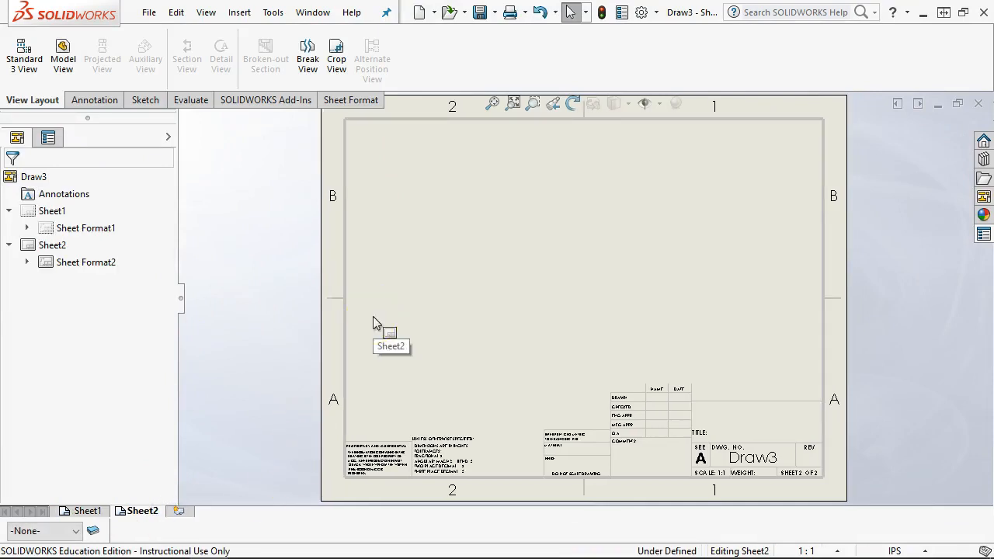
- Load the my a size.slddrt sheet format file in Sheet2's sheet properties and apply the changes
{"action": "right_click", "coordinate": [426, 245]}
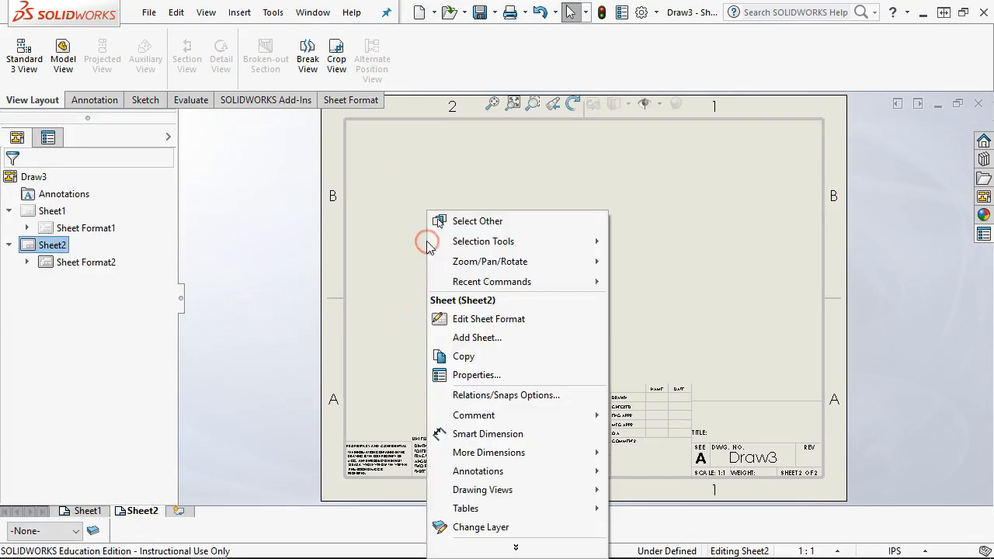
{"action": "left_click", "coordinate": [479, 377]}
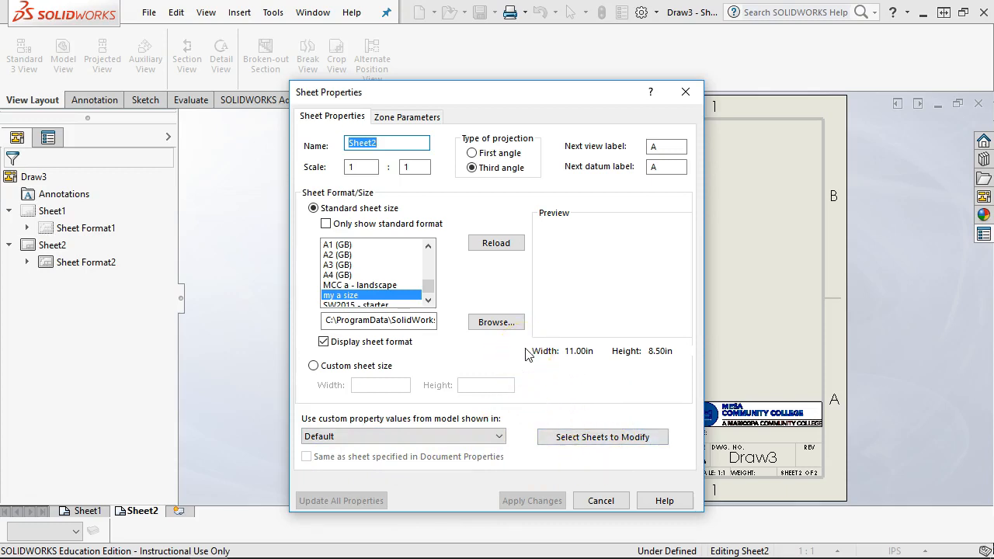
{"action": "left_click", "coordinate": [494, 323]}
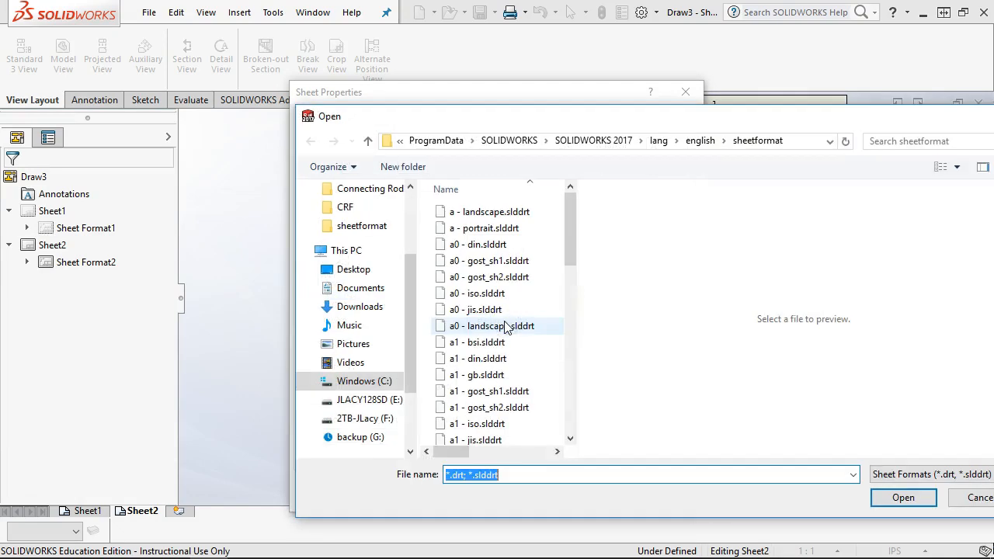
{"action": "left_click_drag", "start_coordinate": [573, 188], "coordinate": [572, 426]}
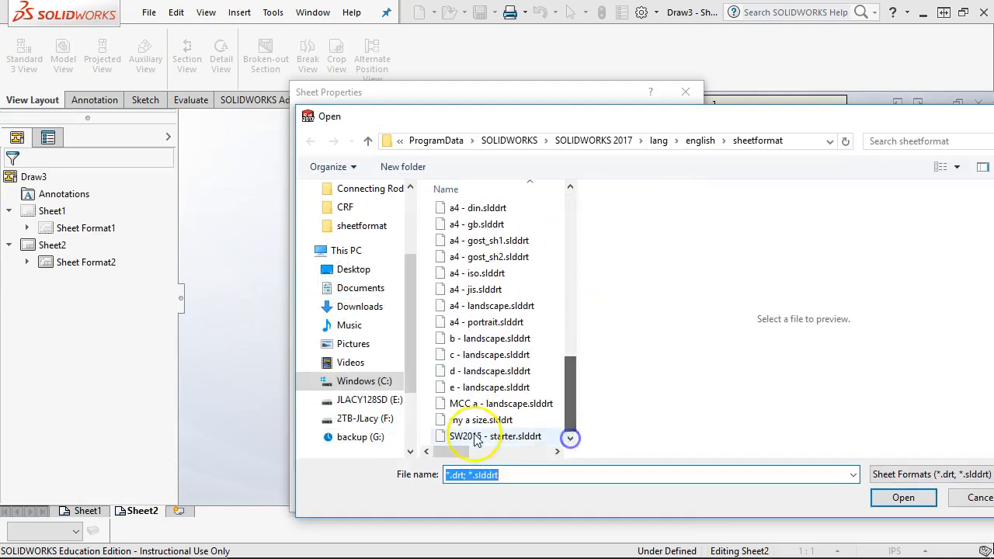
{"action": "left_click", "coordinate": [467, 420]}
{"action": "left_click", "coordinate": [901, 498]}
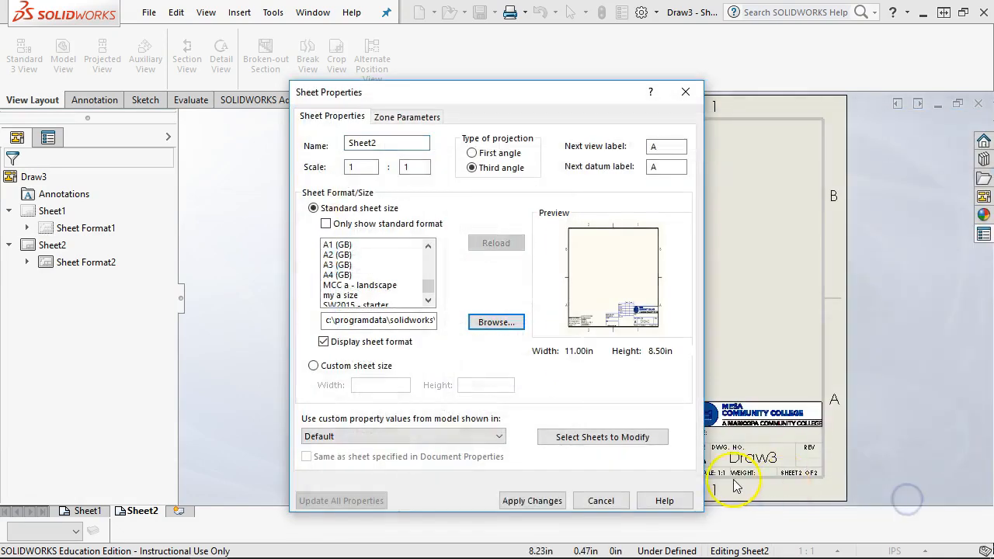
{"action": "left_click", "coordinate": [533, 500]}
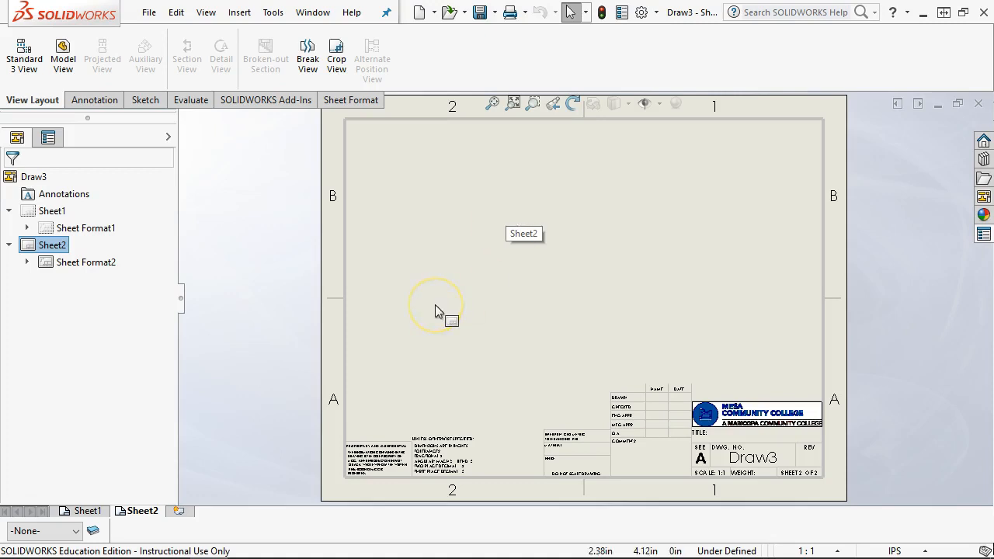
{"action": "left_click", "coordinate": [417, 261]}
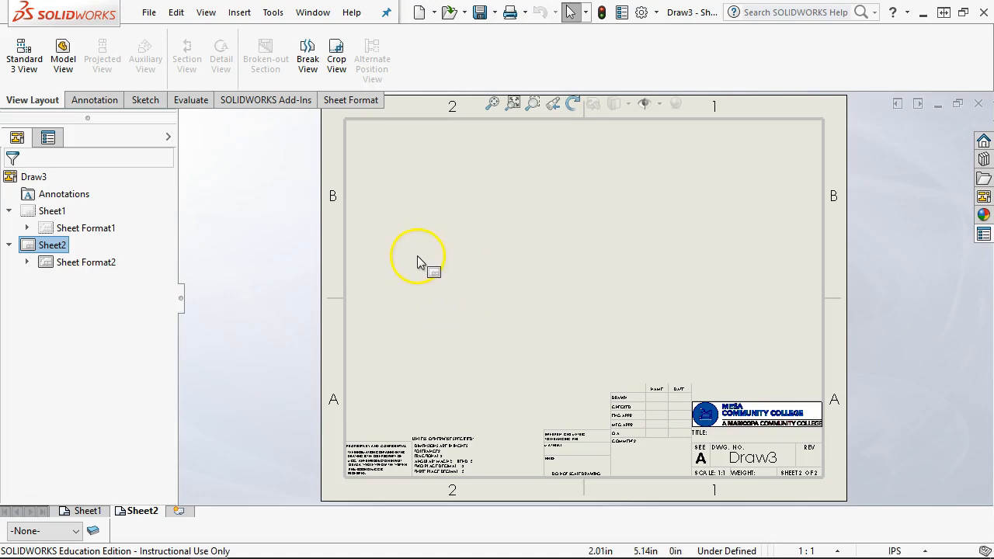
- Save Sheet2's sheet format over the existing "my a size" sheet format file
{"action": "left_click", "coordinate": [148, 12]}
{"action": "left_click", "coordinate": [190, 155]}
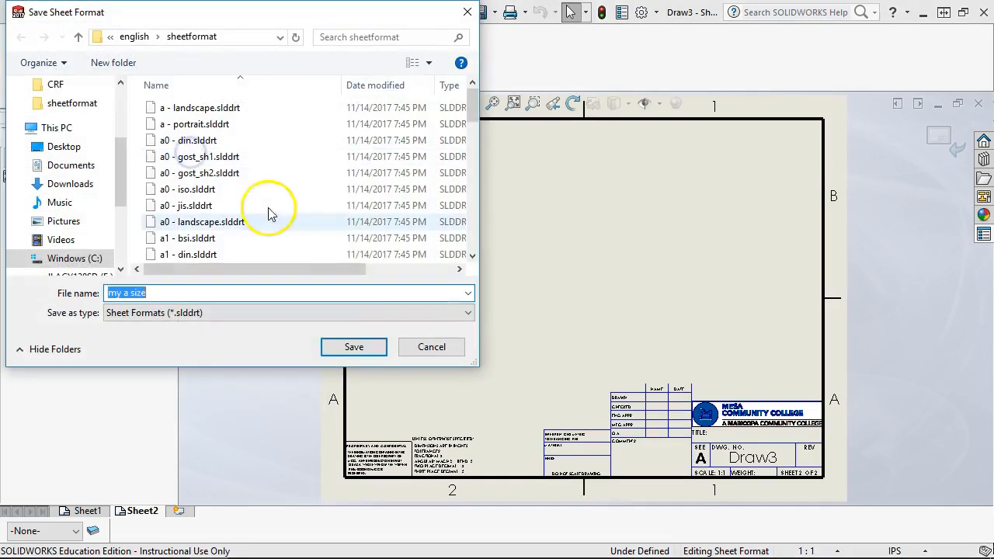
{"action": "left_click", "coordinate": [354, 346]}
{"action": "left_click", "coordinate": [538, 287]}
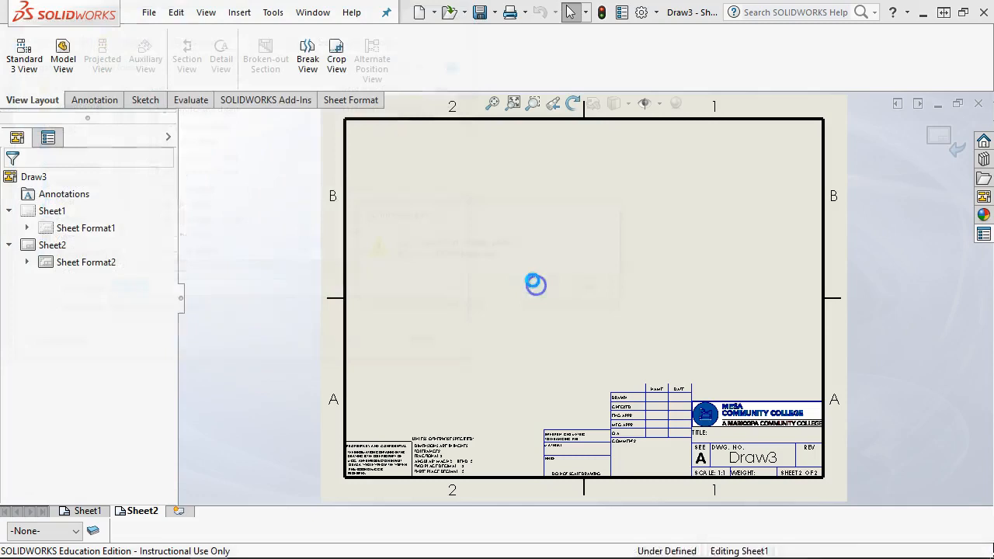
- Save the two-sheet drawing as a drawing template, replacing my a size.drwdot, and close it
{"action": "left_click", "coordinate": [149, 12]}
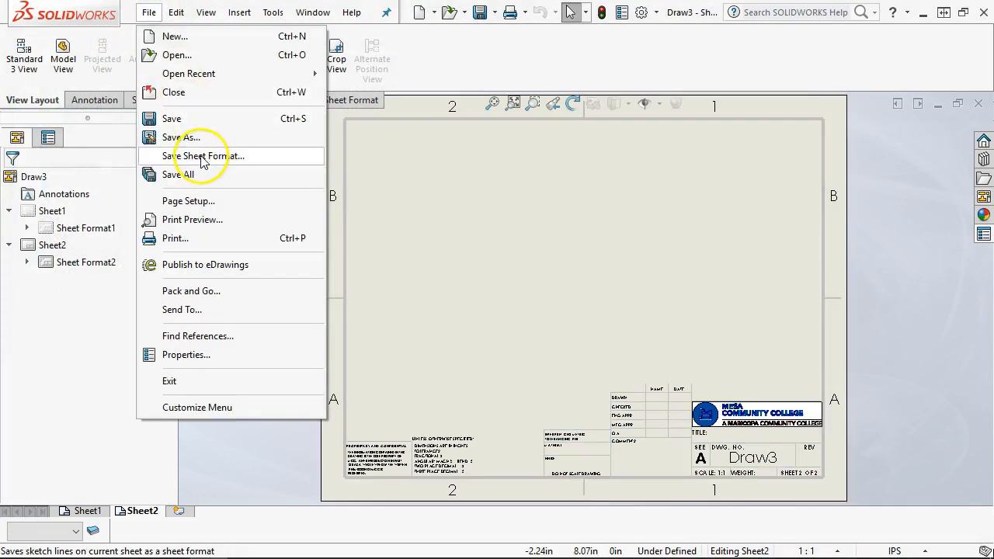
{"action": "left_click", "coordinate": [192, 137]}
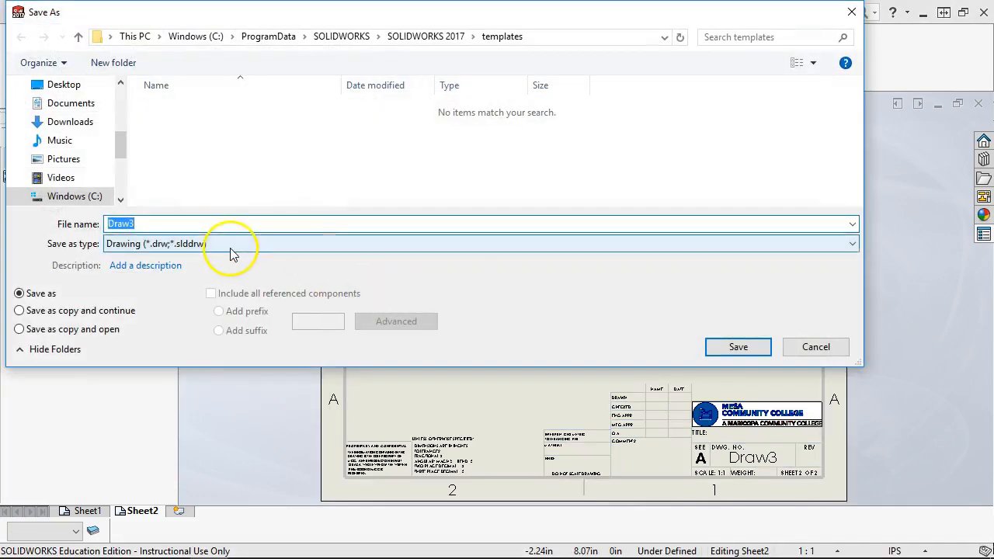
{"action": "left_click", "coordinate": [229, 245]}
{"action": "left_click", "coordinate": [208, 282]}
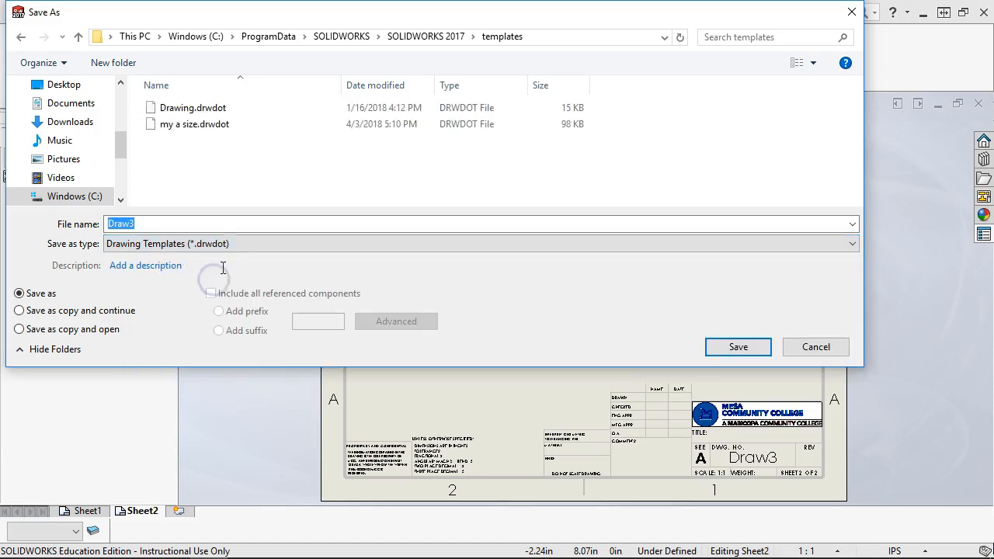
{"action": "left_click", "coordinate": [194, 130]}
{"action": "left_click", "coordinate": [730, 346]}
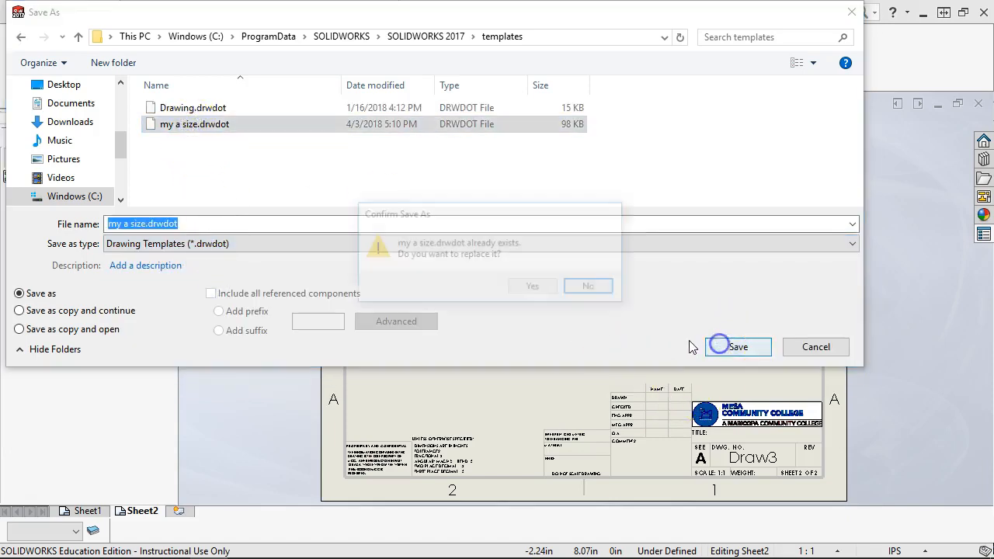
{"action": "left_click", "coordinate": [523, 289]}
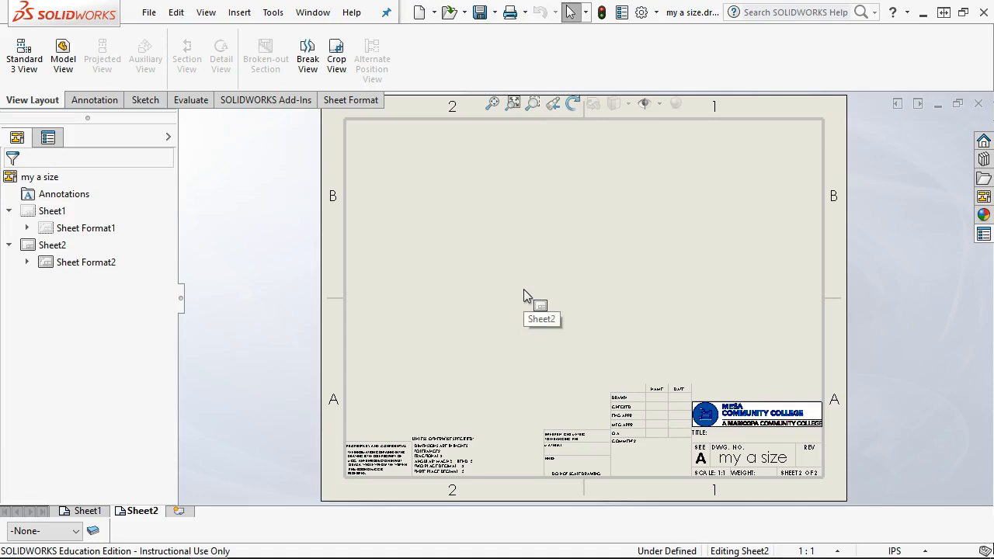
{"action": "left_click", "coordinate": [860, 445]}
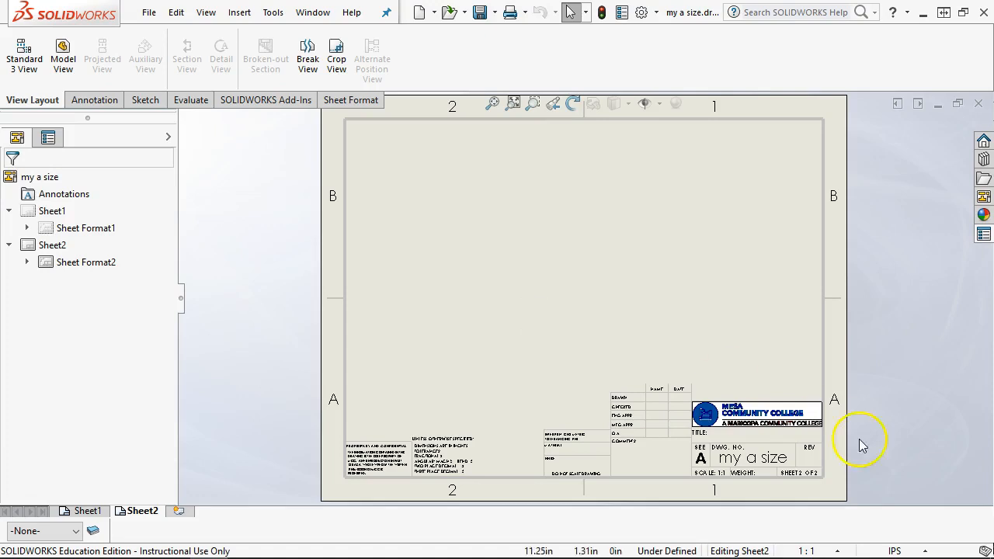
{"action": "left_click", "coordinate": [978, 103]}
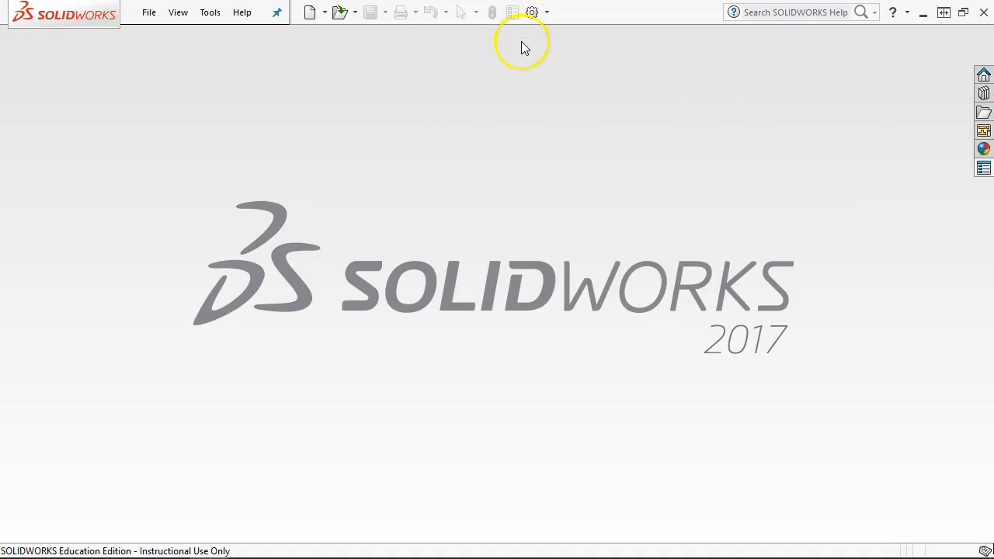
- Create a new drawing from the updated "my a size" template without inserting a model view
{"action": "left_click", "coordinate": [312, 17]}
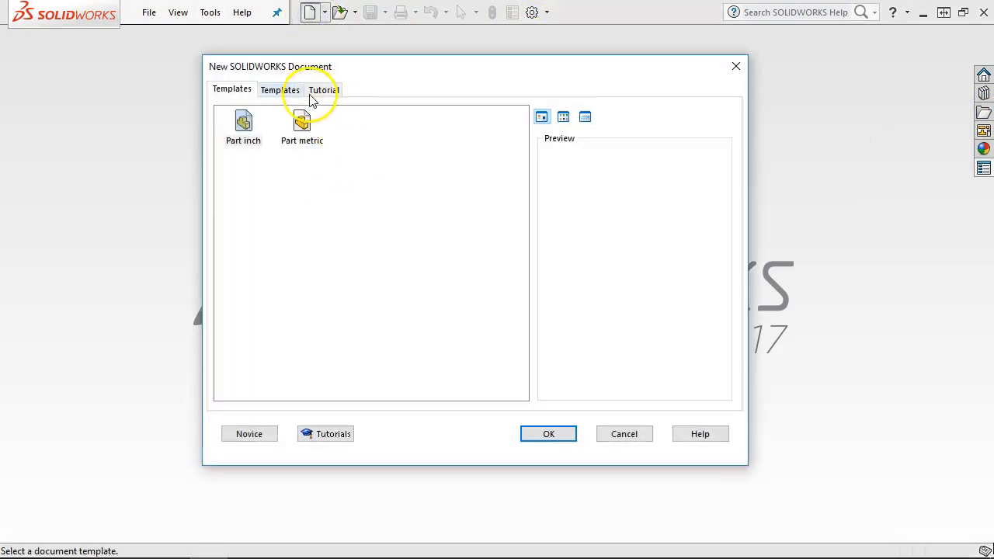
{"action": "left_click", "coordinate": [281, 89]}
{"action": "double_click", "coordinate": [419, 126]}
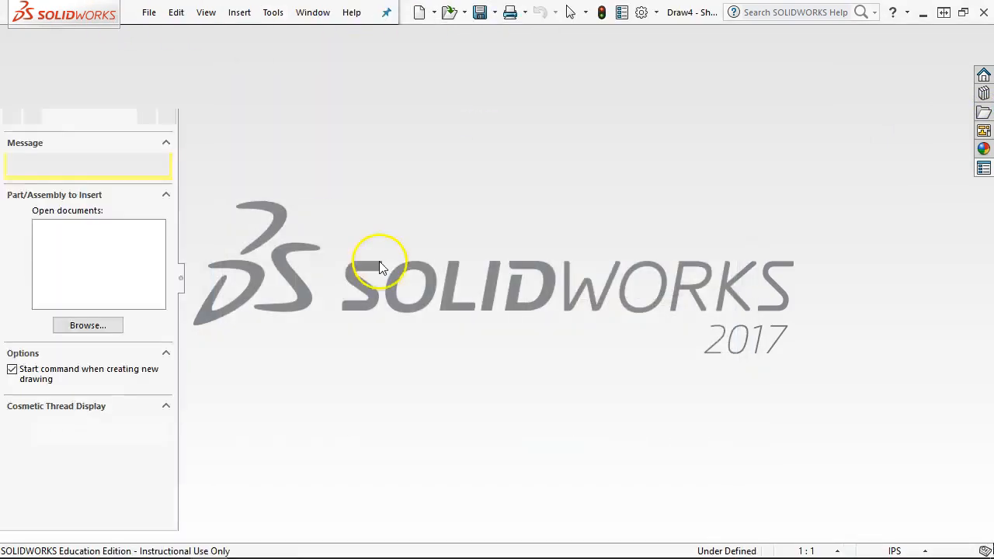
{"action": "left_click", "coordinate": [33, 181]}
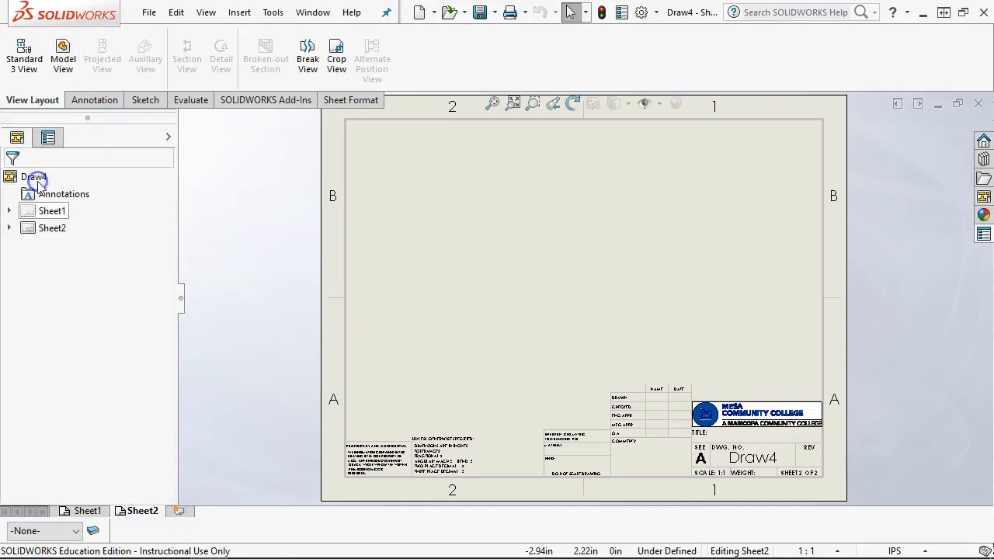
- Add a third sheet to the new drawing and rebuild the drawing
{"action": "left_click", "coordinate": [181, 512]}
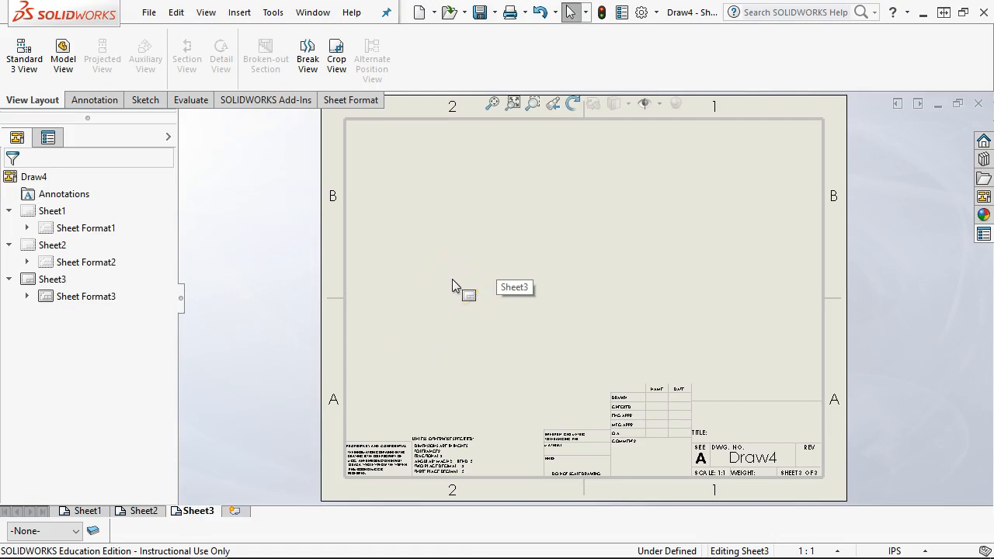
{"action": "left_click", "coordinate": [602, 12]}
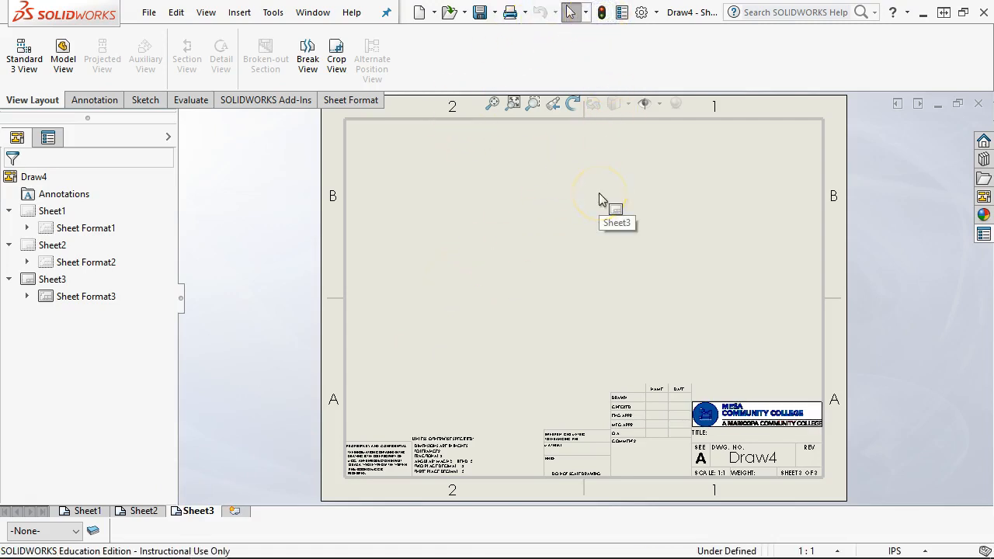
{"action": "left_click", "coordinate": [566, 218]}
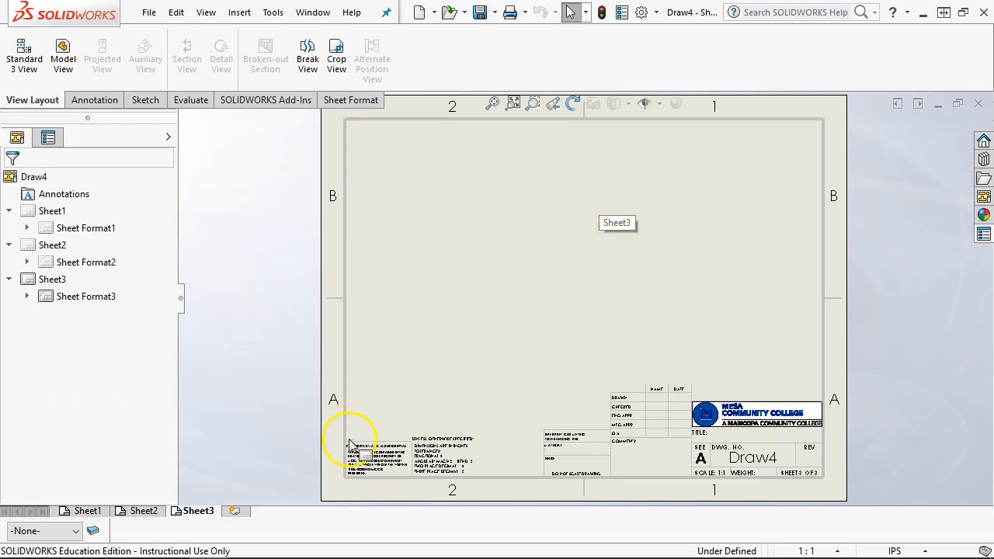
{"action": "mouse_move", "coordinate": [220, 540]}
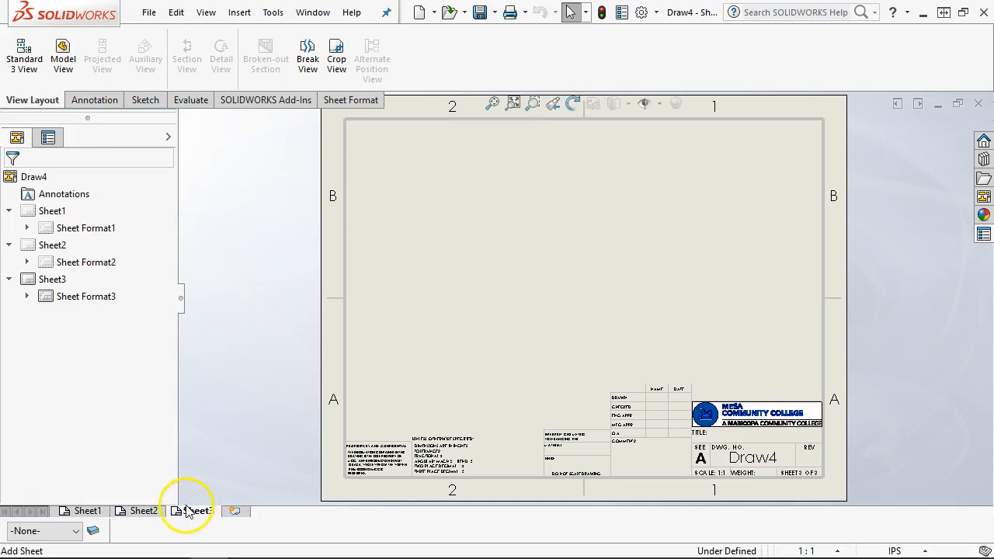
{"action": "right_click", "coordinate": [195, 511]}
{"action": "left_click", "coordinate": [255, 497]}
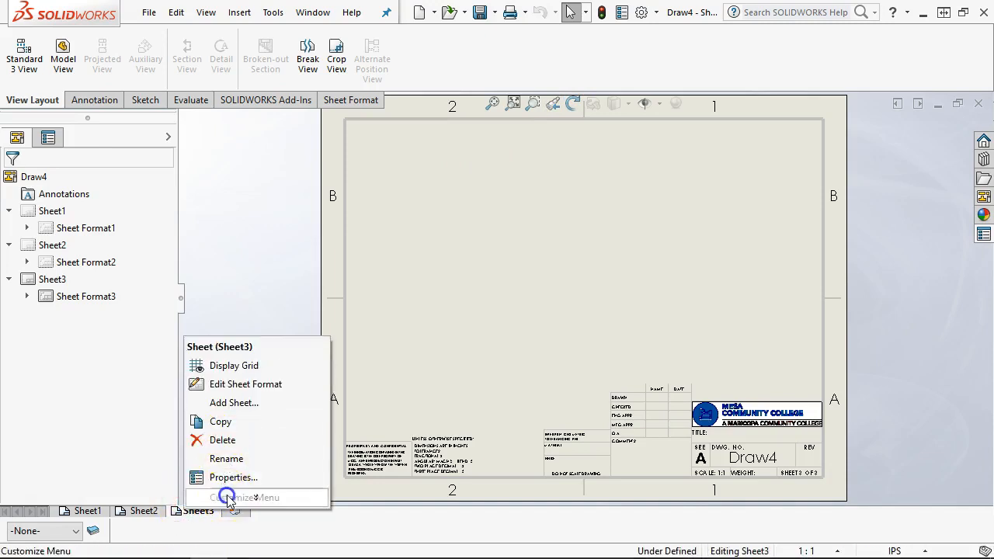
{"action": "left_click", "coordinate": [865, 111]}
- Close the three-sheet drawing without saving and create another from the "my a size" template without inserting a model view
{"action": "left_click", "coordinate": [977, 103]}
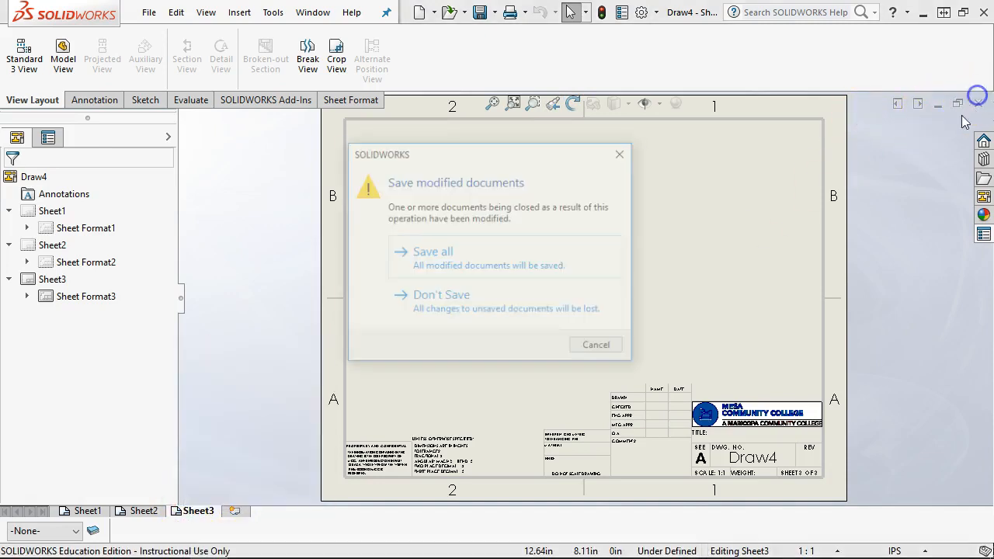
{"action": "left_click", "coordinate": [451, 296]}
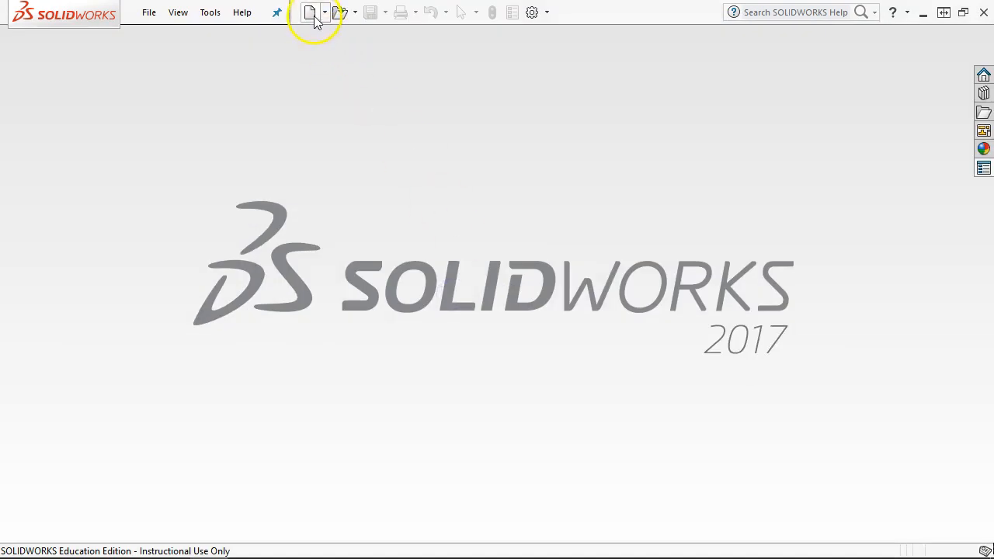
{"action": "left_click", "coordinate": [315, 19]}
{"action": "left_click", "coordinate": [284, 89]}
{"action": "double_click", "coordinate": [418, 124]}
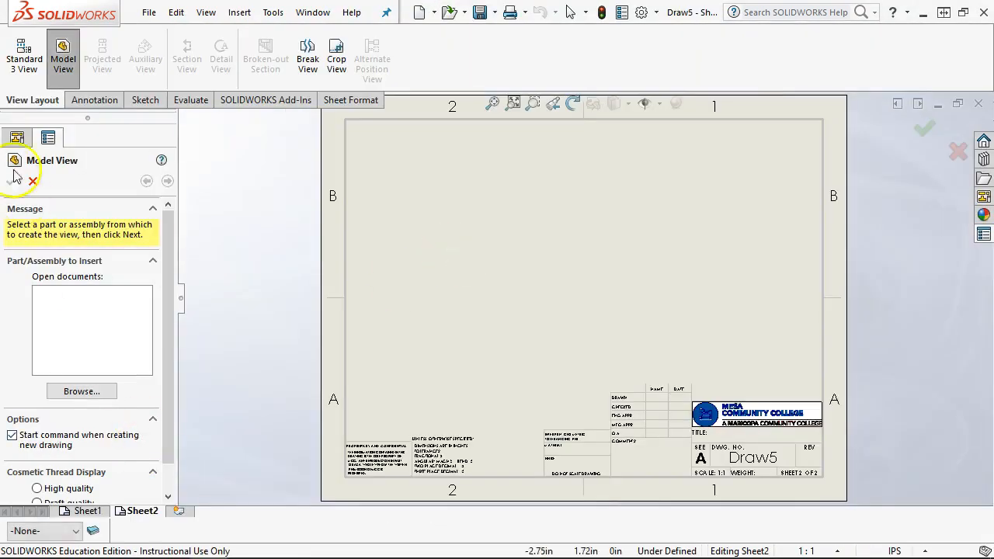
{"action": "left_click", "coordinate": [33, 181]}
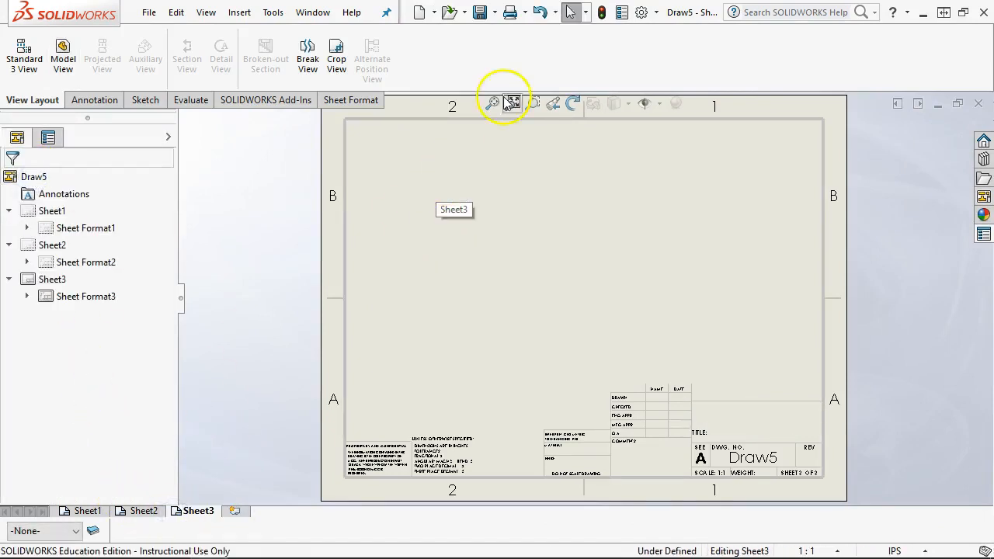
- Add a third sheet to the new drawing, rebuild it, and discard the drawing without saving
{"action": "left_click", "coordinate": [602, 13]}
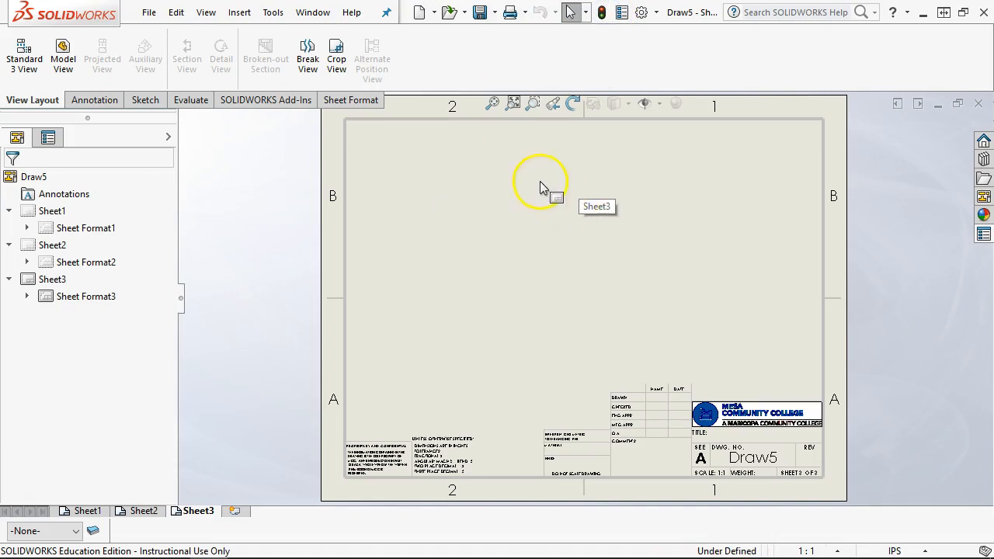
{"action": "left_click", "coordinate": [979, 105]}
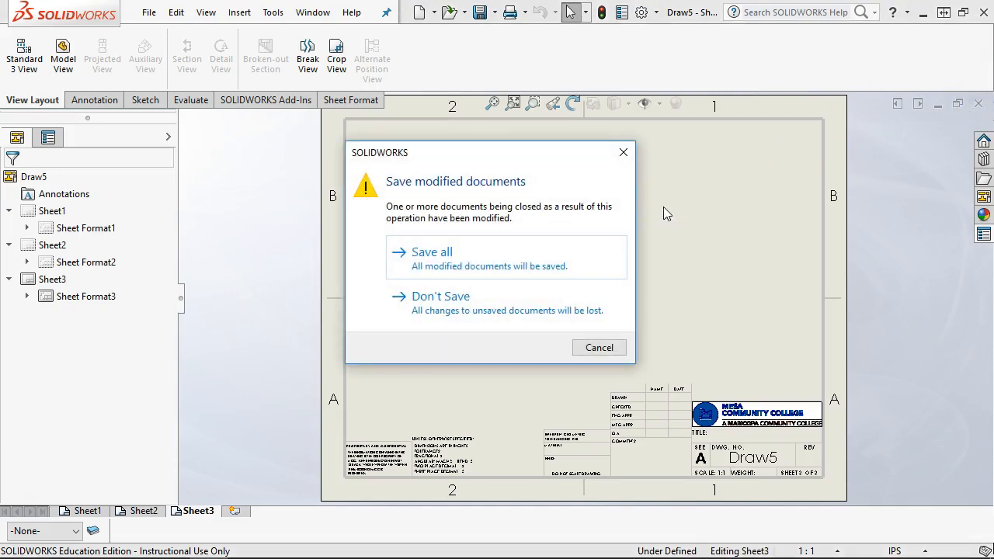
{"action": "left_click", "coordinate": [460, 289]}
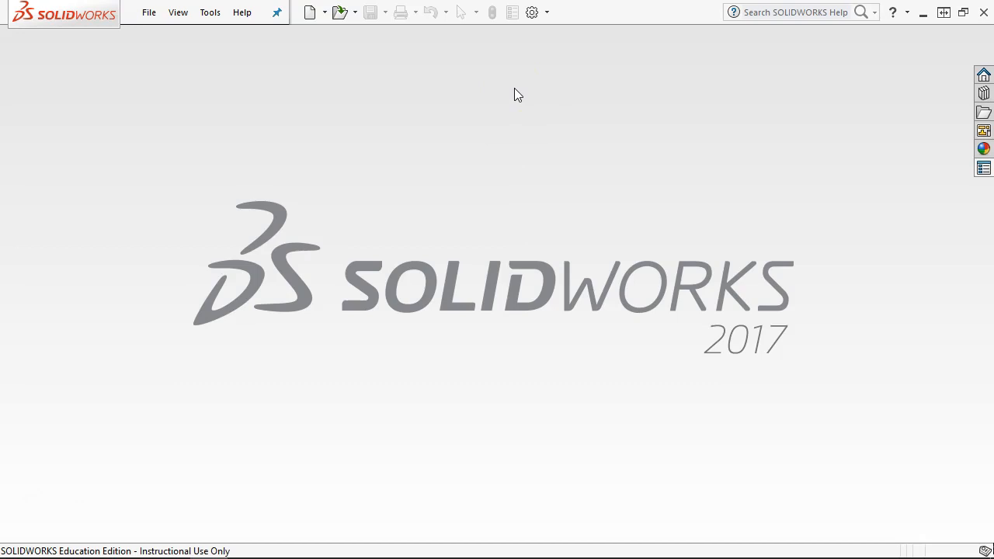
- Start a new drawing from the standard Drawing template
{"action": "left_click", "coordinate": [147, 14]}
{"action": "left_click", "coordinate": [168, 41]}
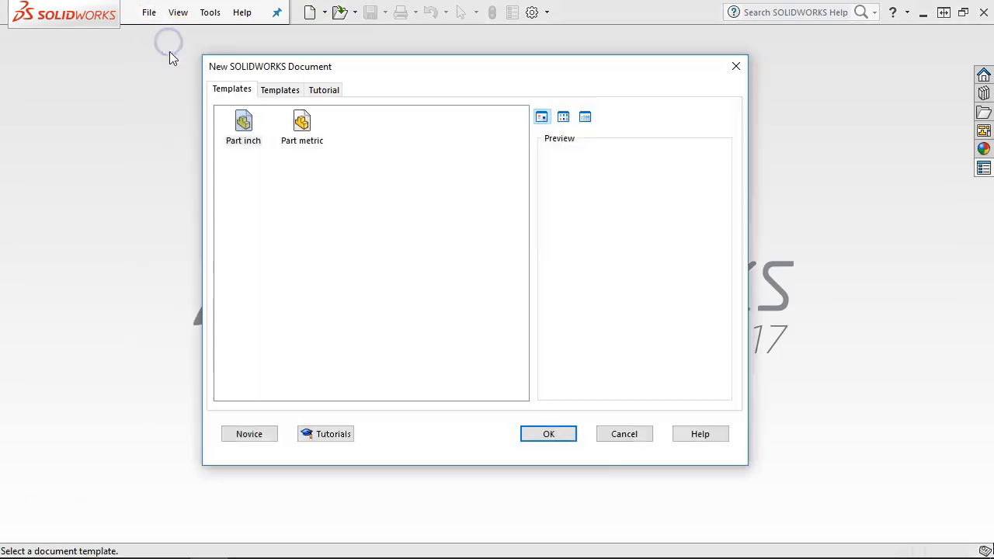
{"action": "left_click", "coordinate": [289, 90]}
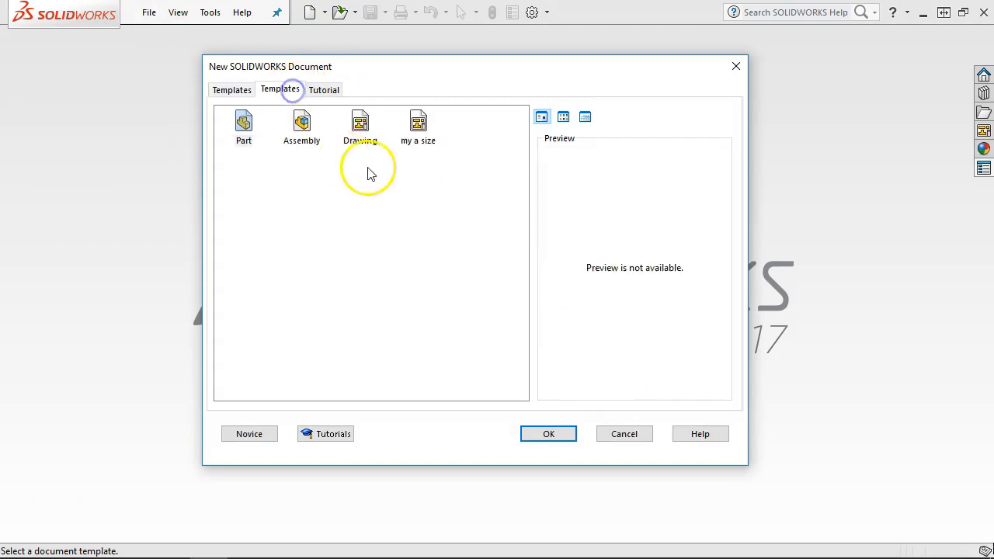
{"action": "left_click", "coordinate": [365, 126]}
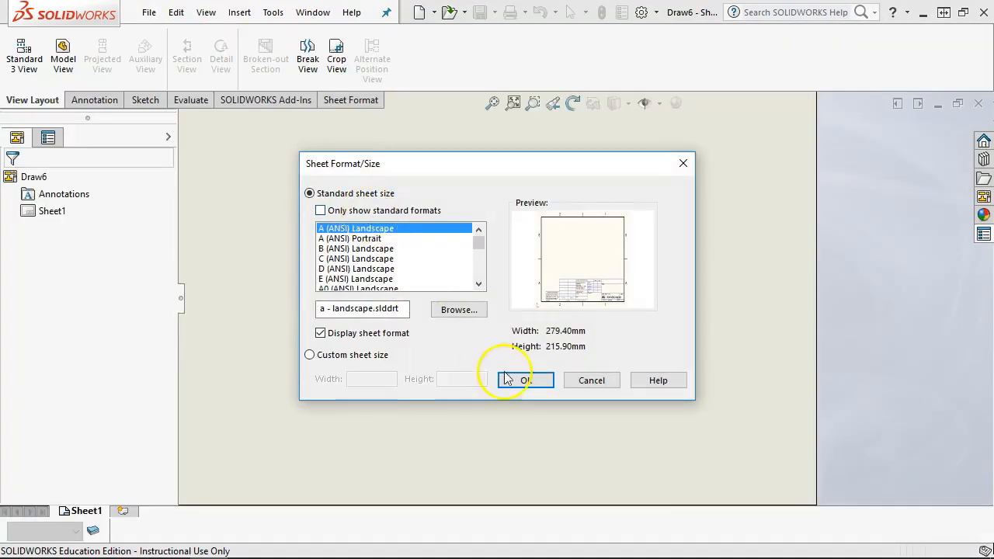
- Give the new drawing a custom sheet size of 11in wide by 8.5in high, without inserting a model view
{"action": "left_click", "coordinate": [309, 355]}
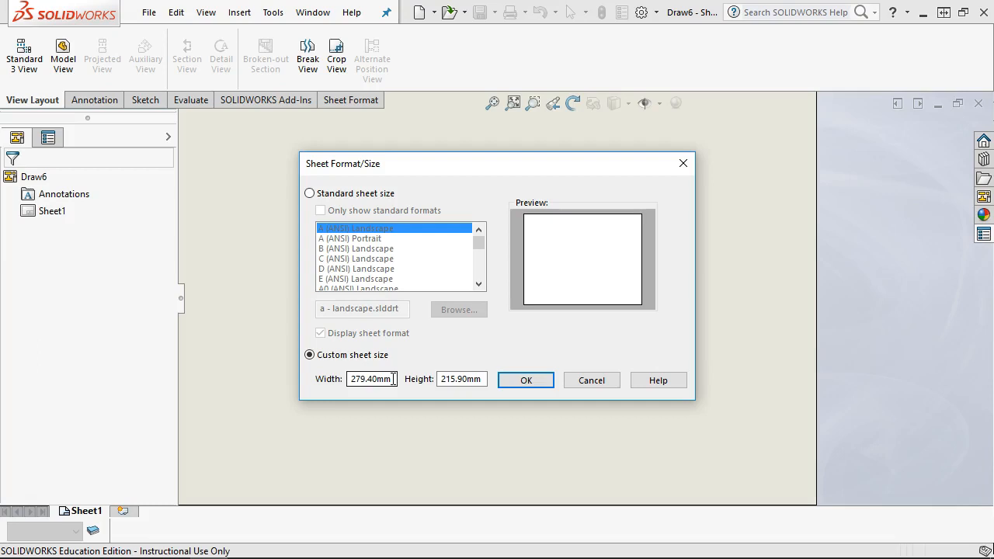
{"action": "left_click", "coordinate": [361, 378]}
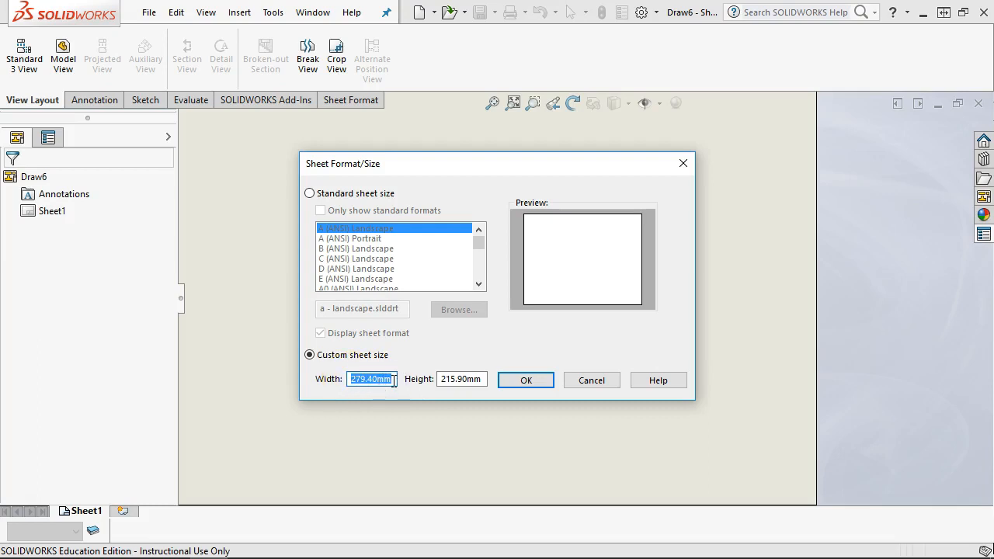
{"action": "type", "text": "11"}
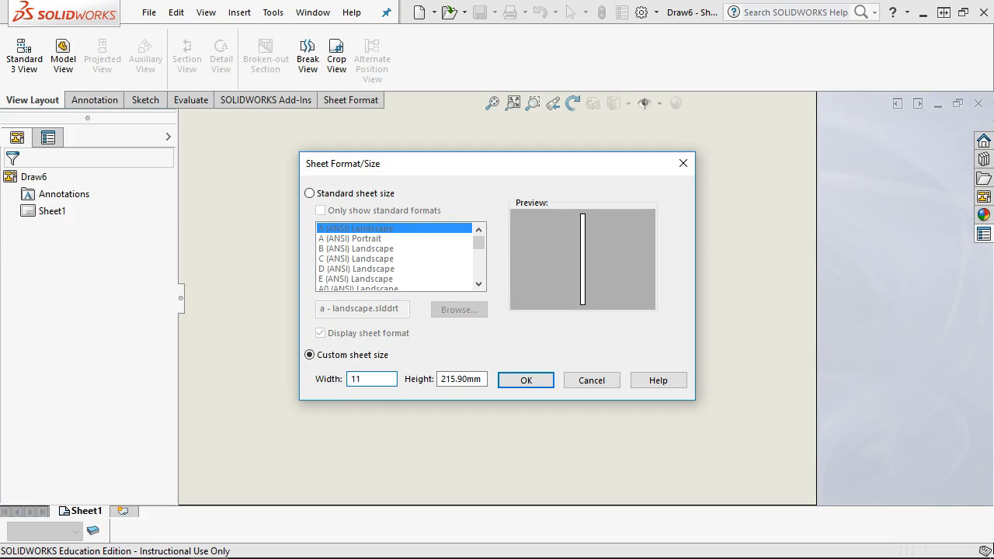
{"action": "type", "text": "in"}
{"action": "key", "text": "Tab"}
{"action": "type", "text": "8"}
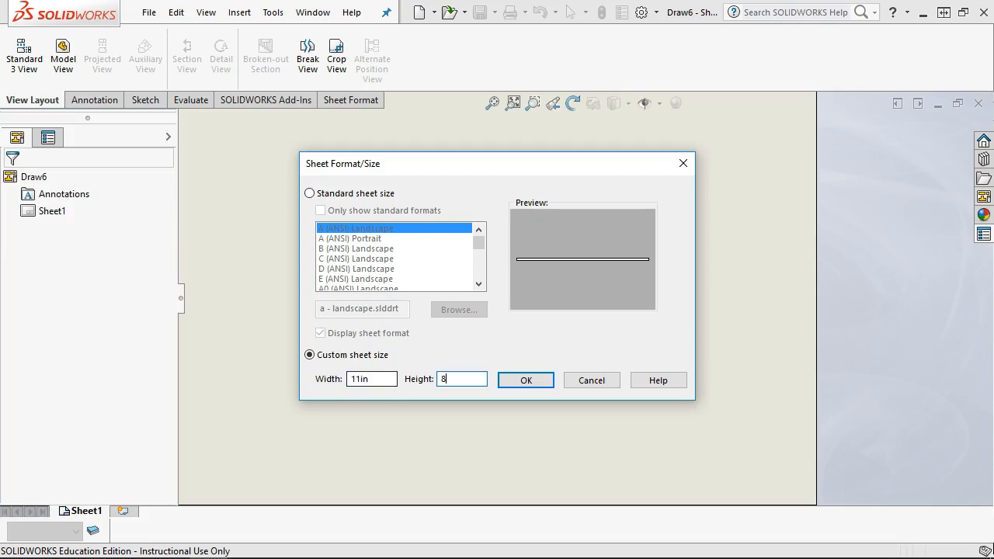
{"action": "type", "text": ".5in"}
{"action": "key", "text": "Tab"}
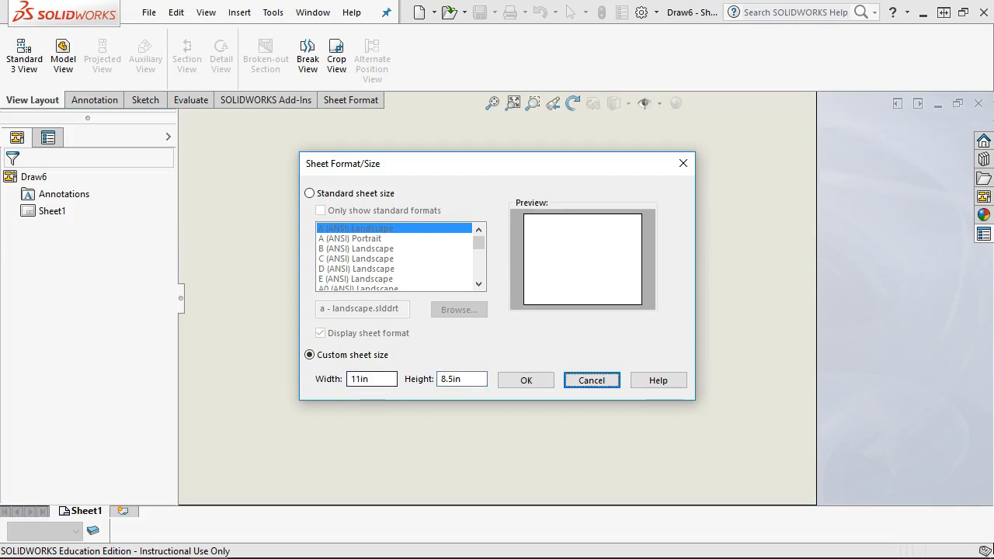
{"action": "left_click", "coordinate": [519, 380]}
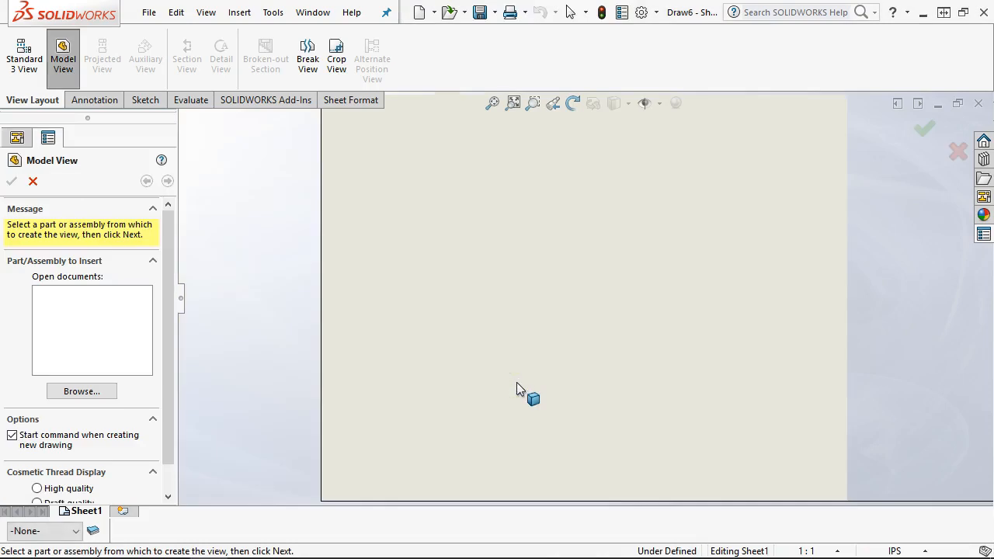
{"action": "left_click", "coordinate": [32, 181]}
- Rename the blank custom sheet to S1 in its sheet properties and apply the change
{"action": "left_click", "coordinate": [514, 231]}
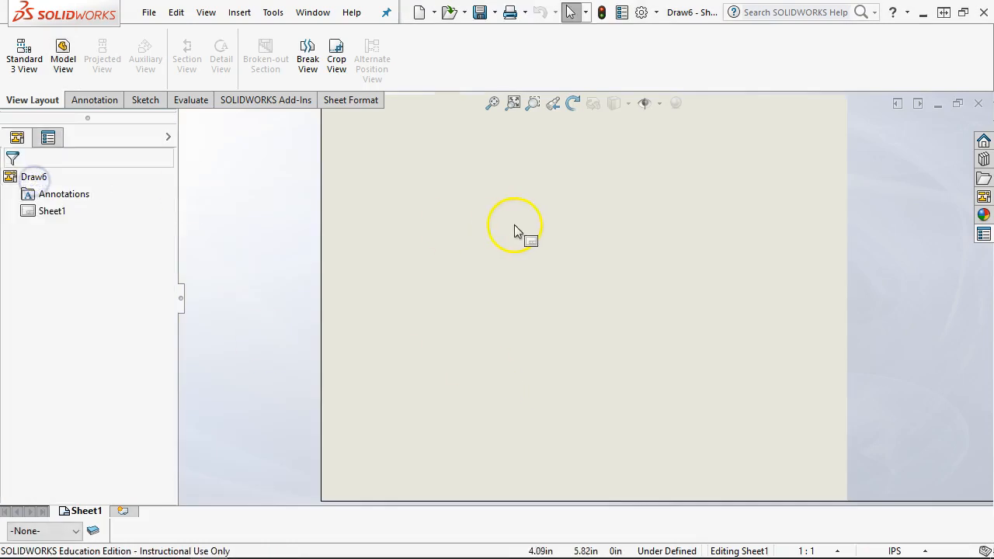
{"action": "scroll", "coordinate": [521, 223], "scroll_direction": "up", "scroll_amount": 5}
{"action": "scroll", "coordinate": [640, 195], "scroll_direction": "down", "scroll_amount": 2}
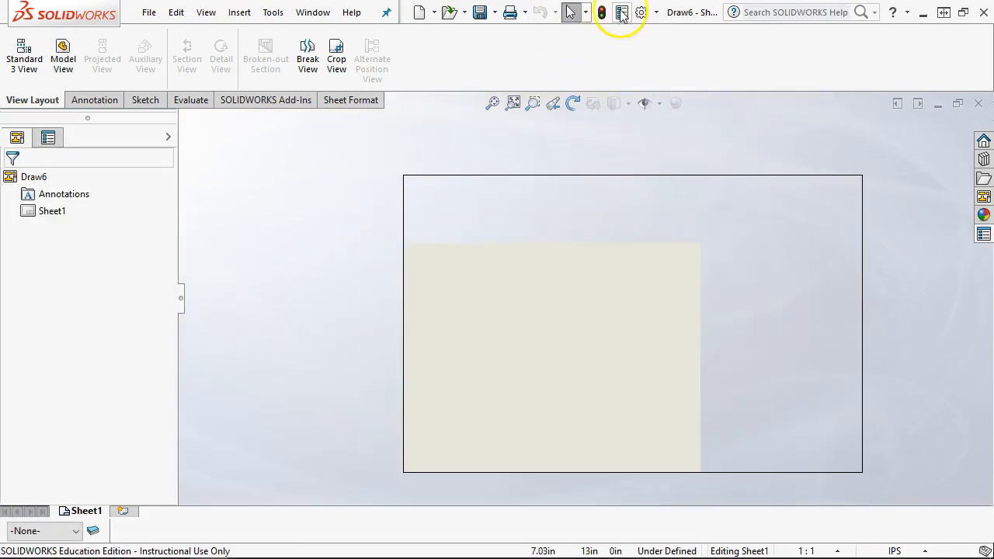
{"action": "right_click", "coordinate": [715, 334]}
{"action": "left_click", "coordinate": [782, 428]}
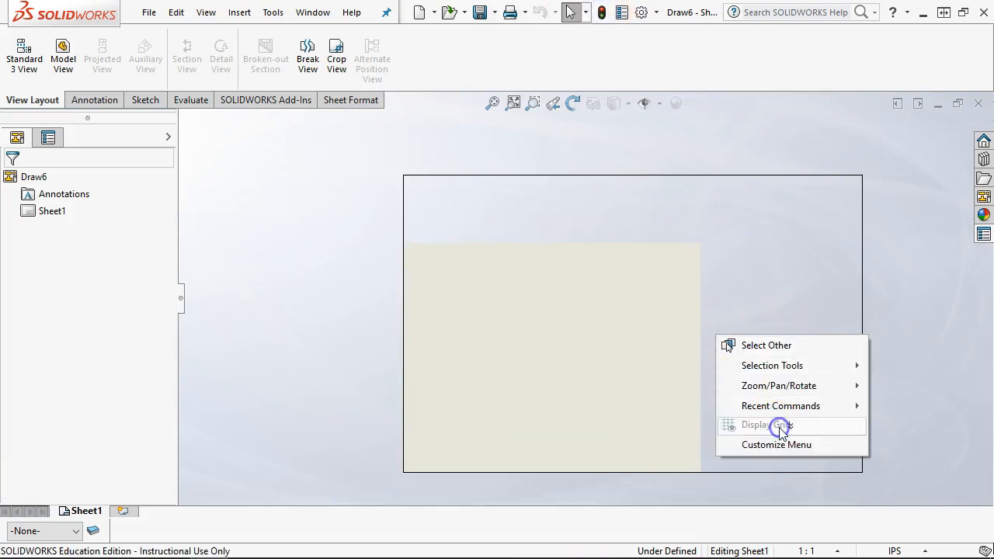
{"action": "right_click", "coordinate": [517, 311]}
{"action": "left_click", "coordinate": [562, 375]}
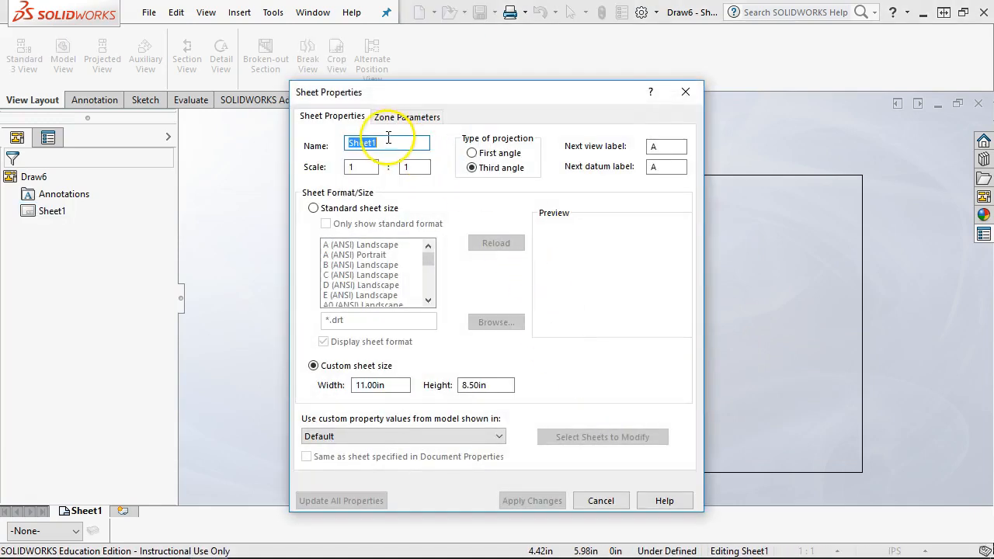
{"action": "left_click_drag", "start_coordinate": [400, 98], "coordinate": [378, 61]}
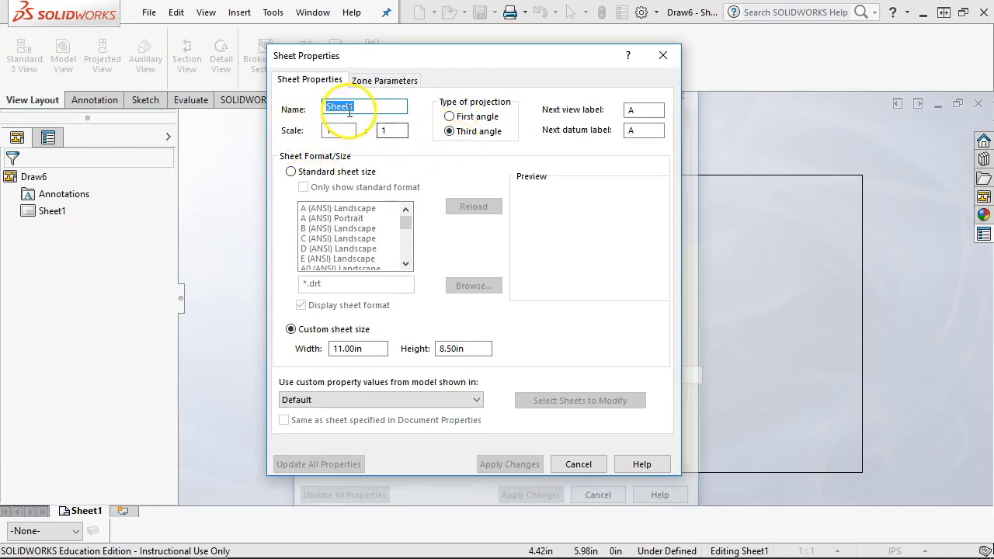
{"action": "key", "text": "End"}
{"action": "key", "text": "BackSpace"}
{"action": "key", "text": "BackSpace"}
{"action": "key", "text": "BackSpace"}
{"action": "key", "text": "BackSpace"}
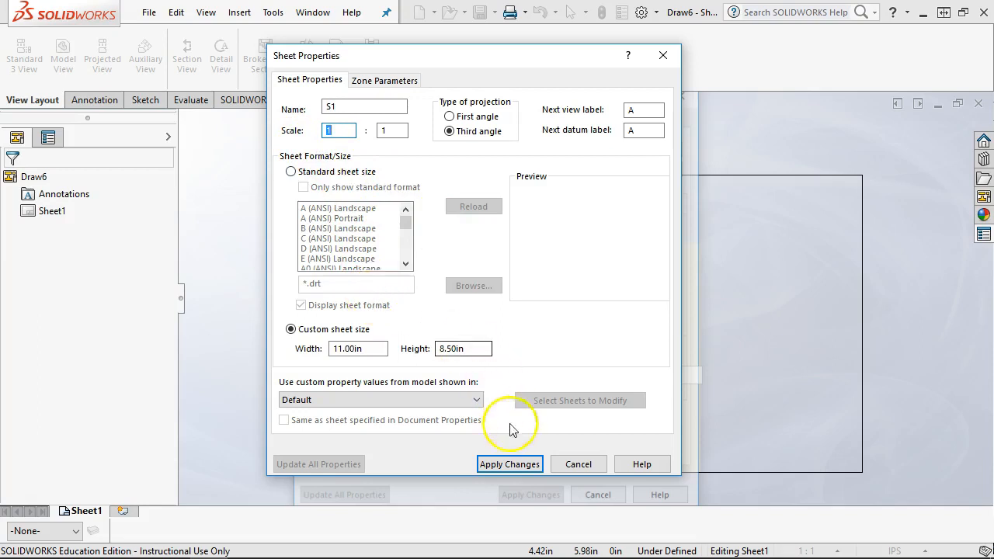
{"action": "left_click", "coordinate": [508, 465]}
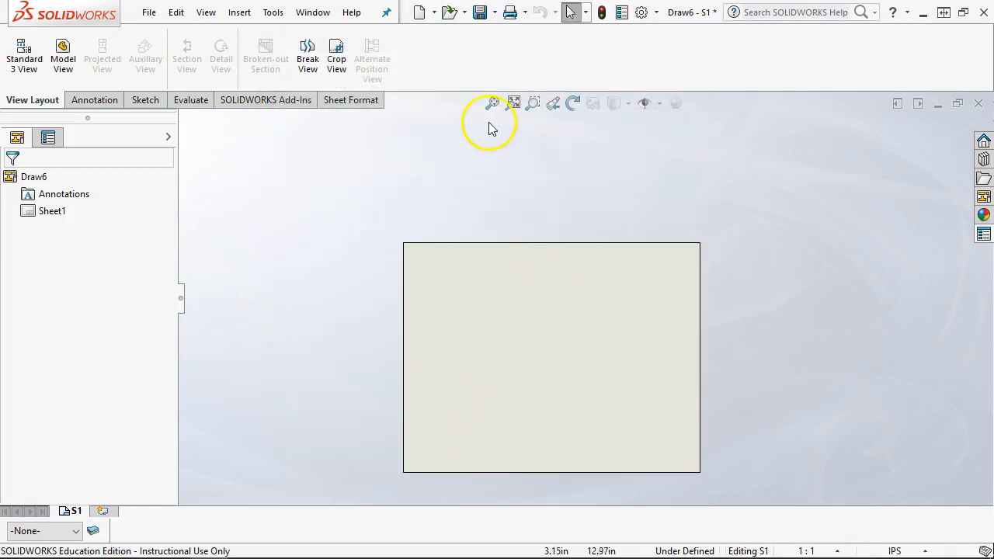
- Open the sheet format of sheet S1 for editing
{"action": "left_click", "coordinate": [492, 102]}
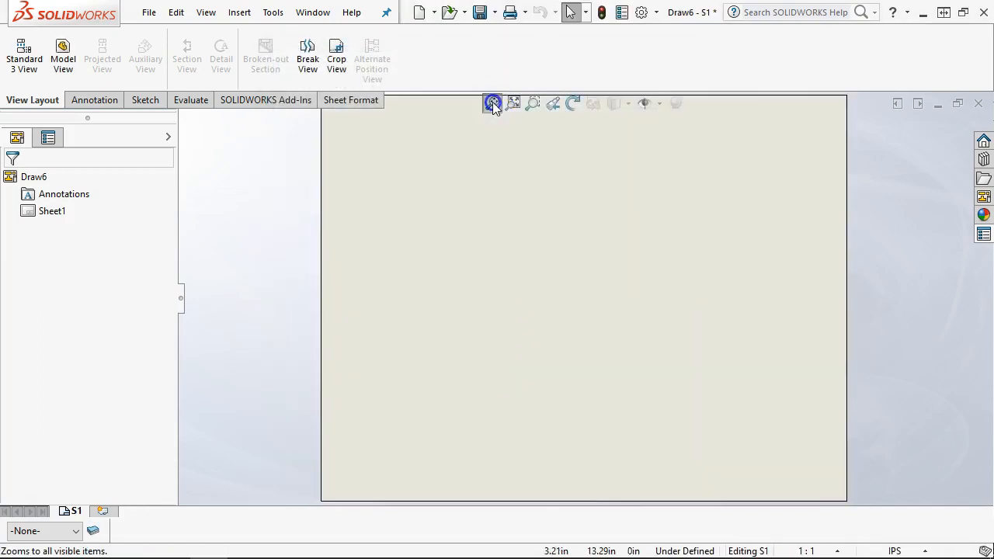
{"action": "scroll", "coordinate": [552, 250], "scroll_direction": "up", "scroll_amount": 1}
{"action": "right_click", "coordinate": [547, 253]}
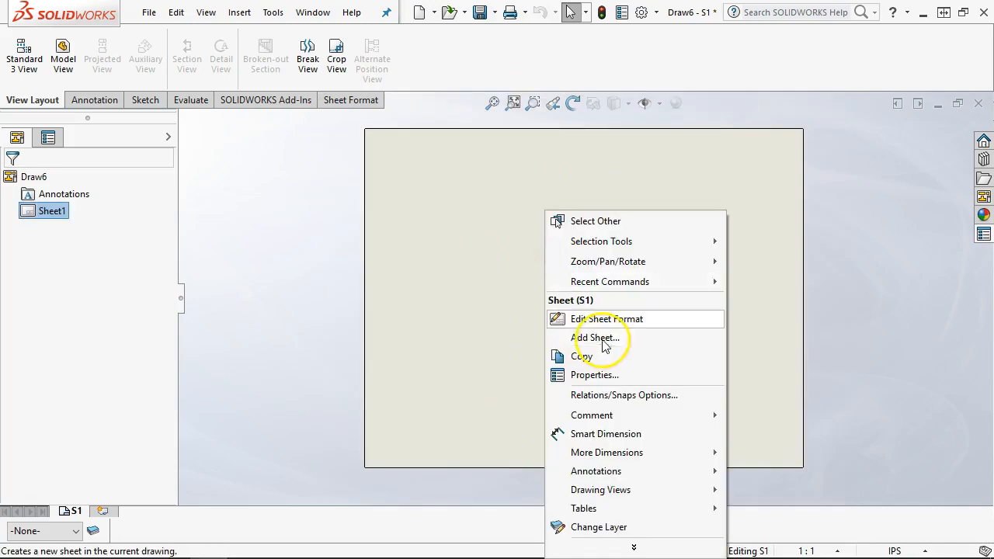
{"action": "left_click", "coordinate": [589, 320]}
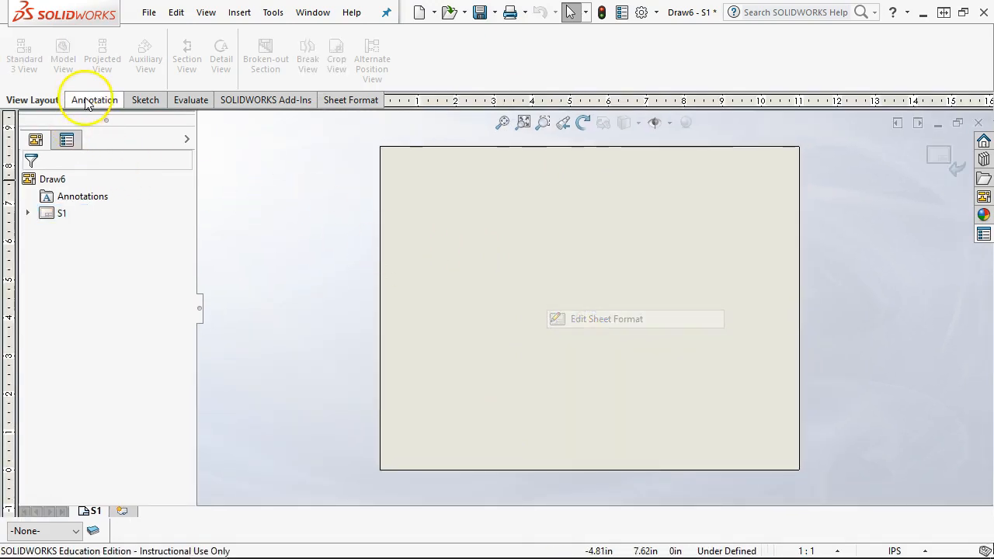
- Sketch a corner rectangle about 10 in wide and 7.85 in high as the border just inside the sheet edges
{"action": "left_click", "coordinate": [154, 101]}
{"action": "left_click", "coordinate": [66, 58]}
{"action": "left_click", "coordinate": [399, 157]}
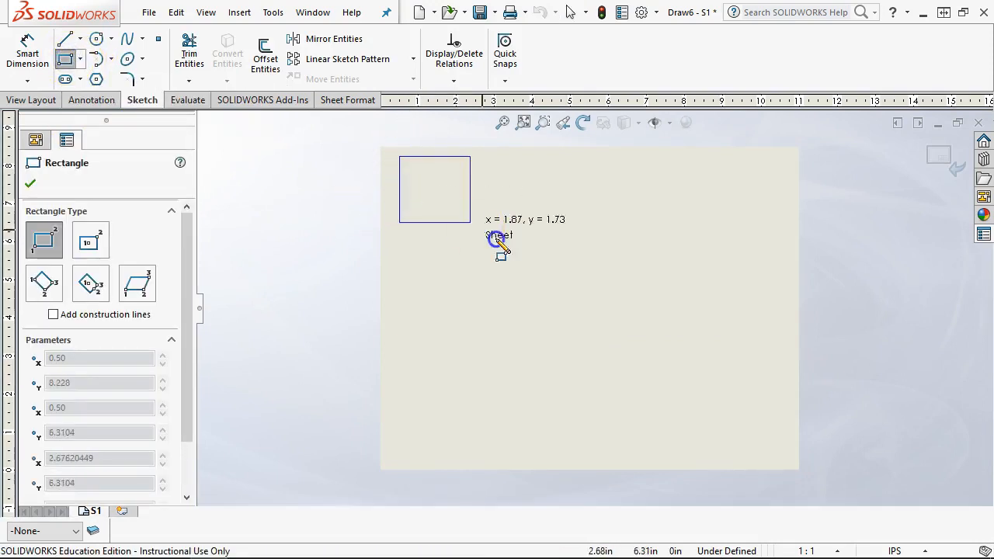
{"action": "left_click", "coordinate": [780, 456]}
{"action": "right_click", "coordinate": [674, 266]}
{"action": "left_click", "coordinate": [696, 264]}
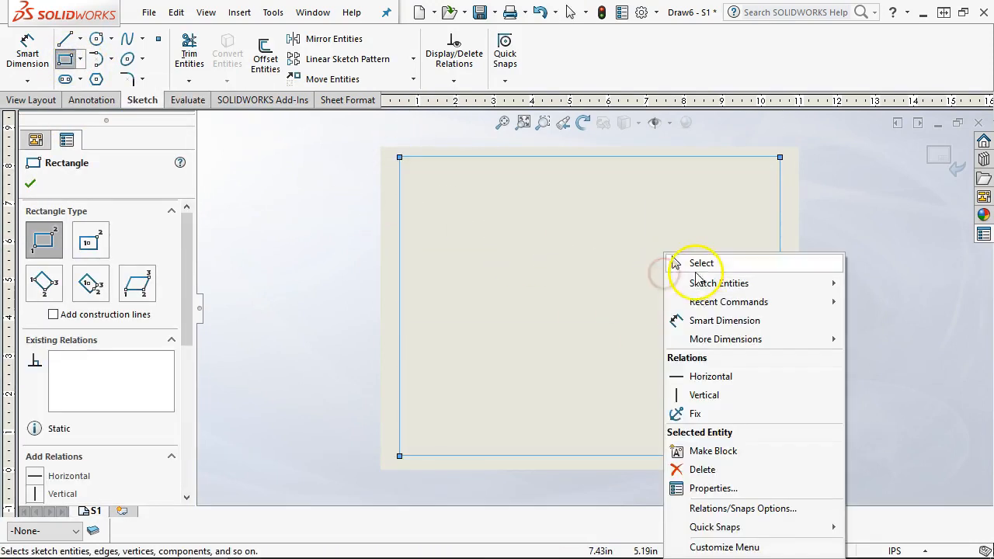
- Set the Y coordinate of the border's upper-left corner to 8.25 and fix that corner point in place
{"action": "left_click", "coordinate": [399, 157]}
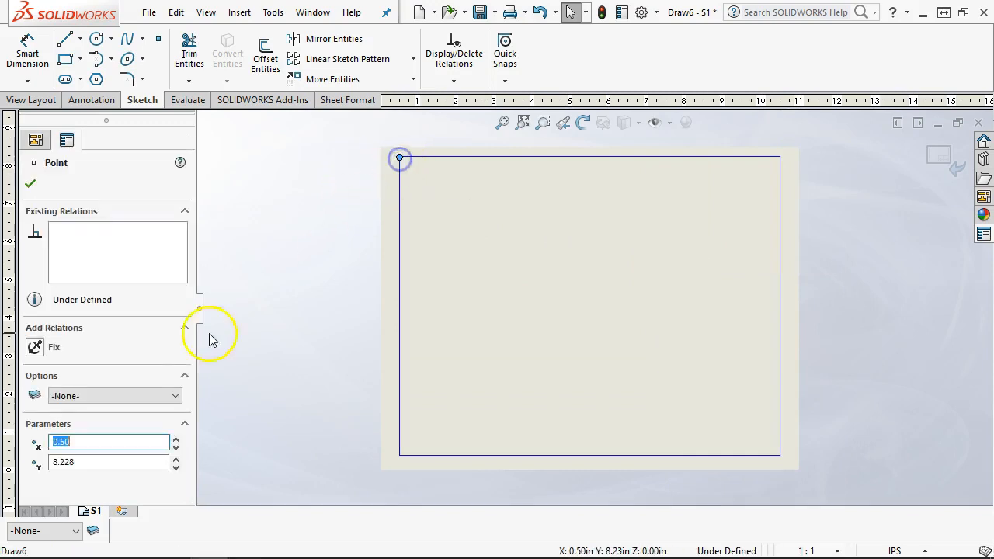
{"action": "left_click", "coordinate": [115, 462]}
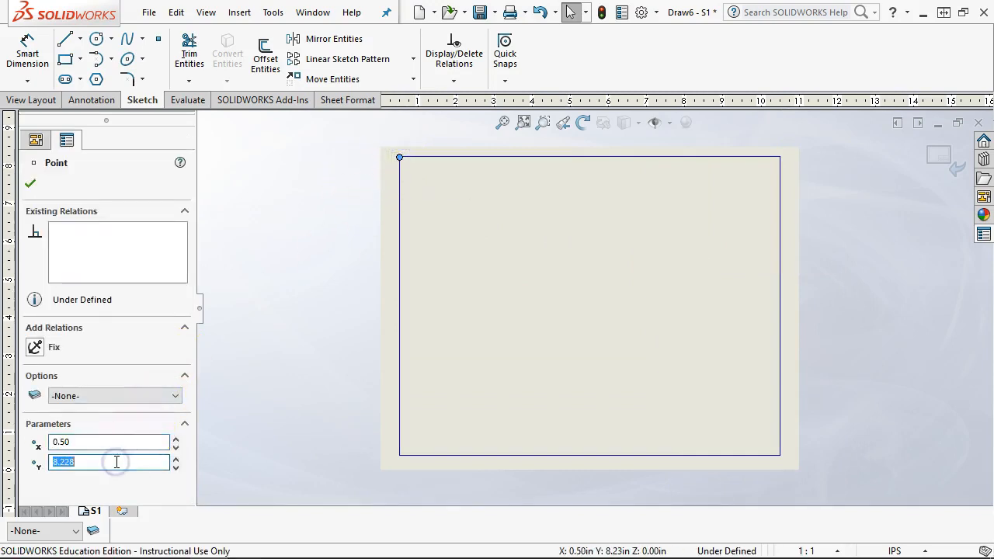
{"action": "key", "text": "Return"}
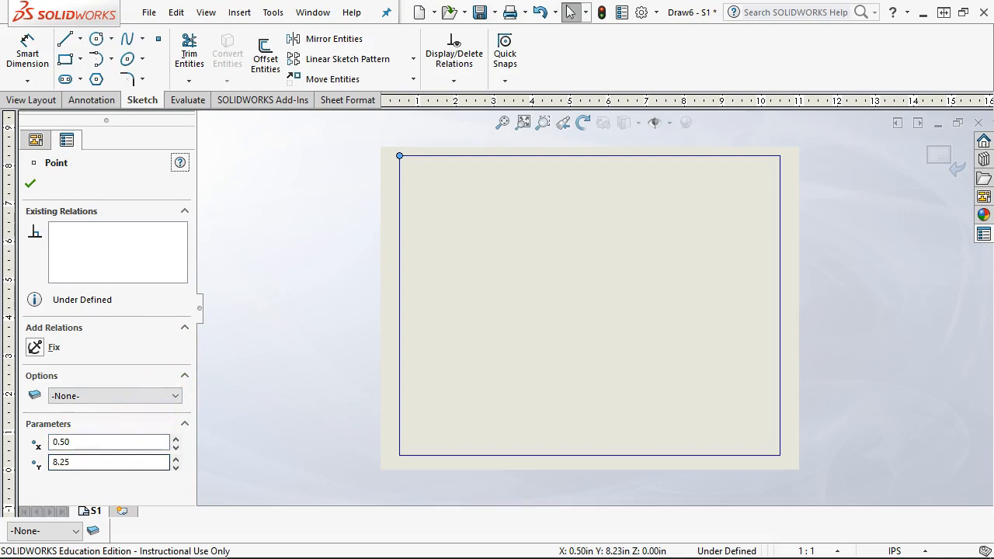
{"action": "left_click", "coordinate": [444, 213]}
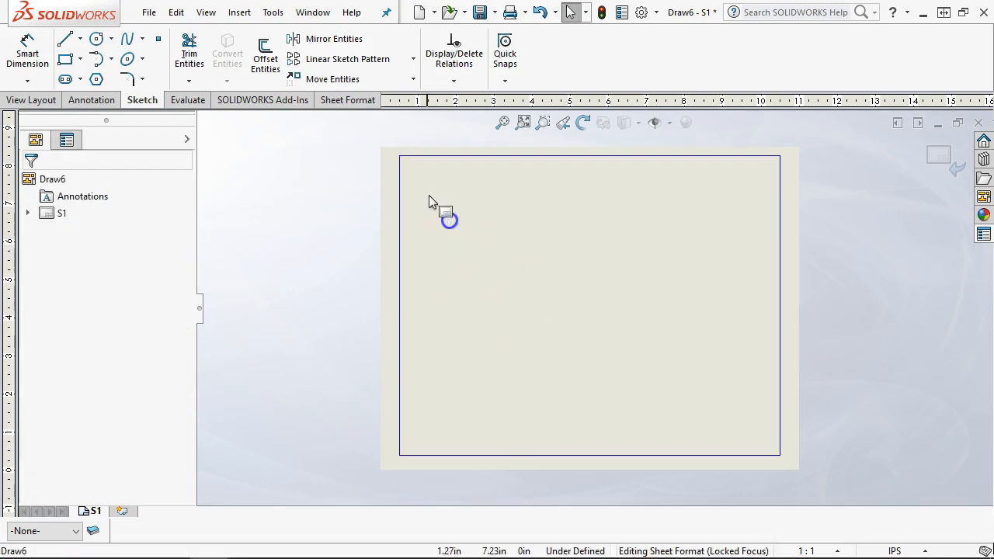
{"action": "left_click", "coordinate": [400, 157]}
{"action": "left_click", "coordinate": [35, 347]}
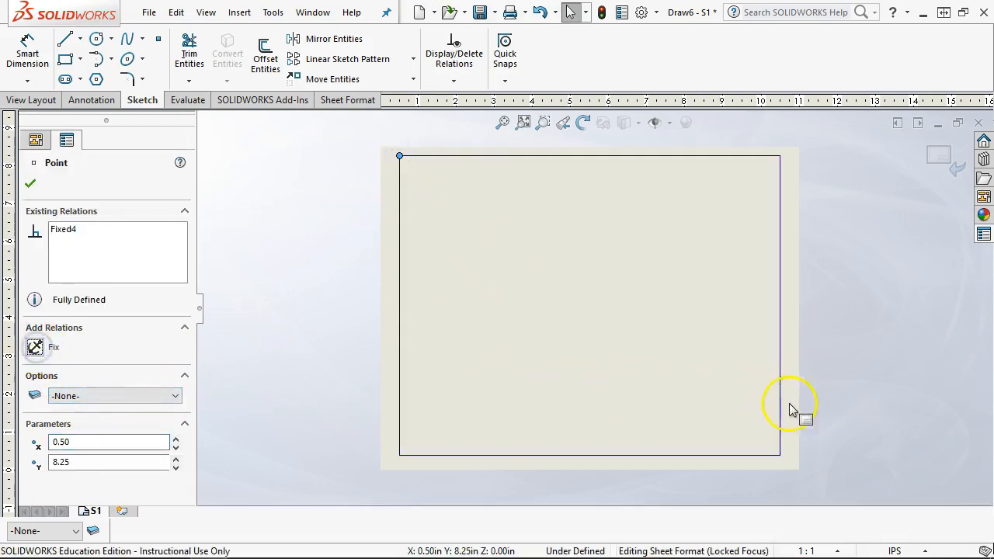
- Set the X coordinate of the border's lower-right corner to 10.5
{"action": "left_click", "coordinate": [781, 457]}
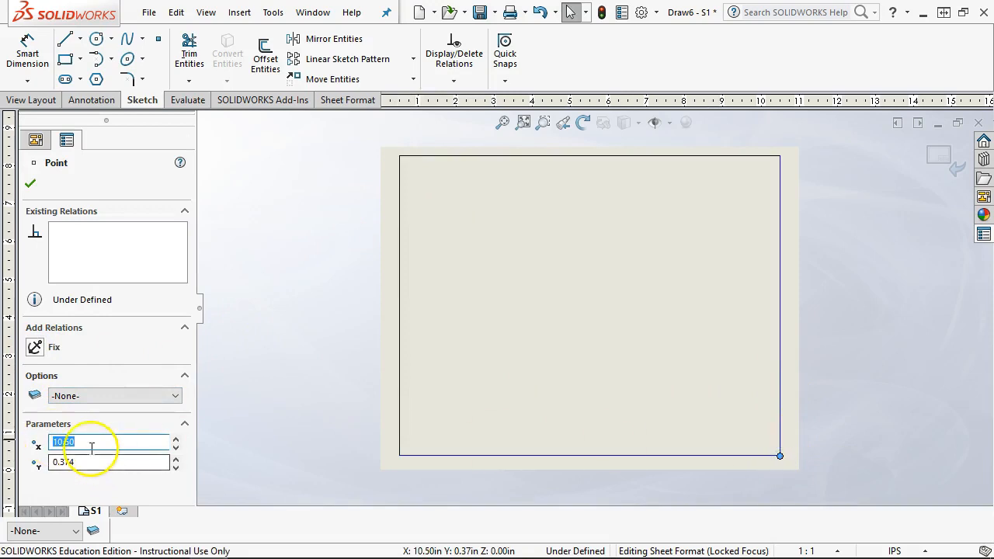
{"action": "left_click", "coordinate": [76, 441]}
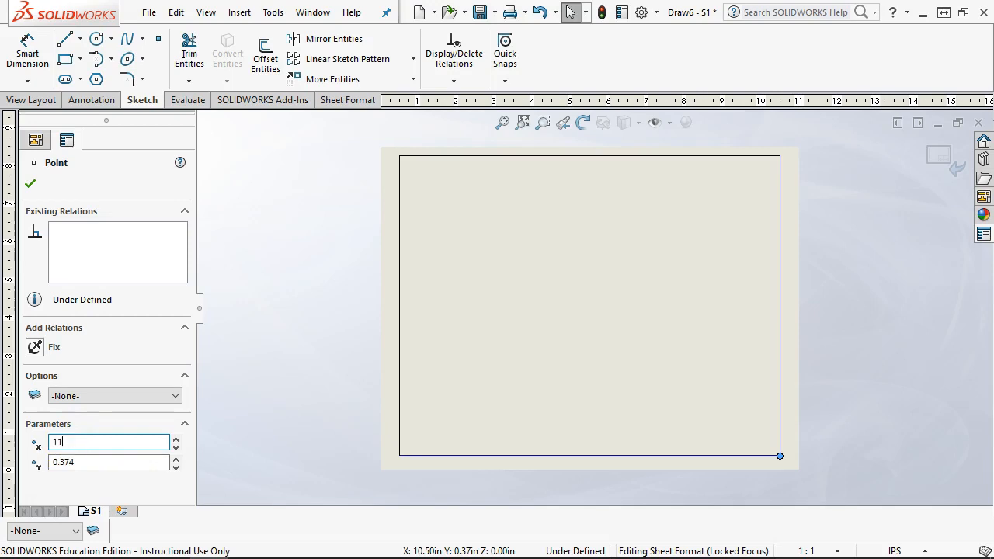
{"action": "type", "text": "11."}
{"action": "key", "text": "Tab"}
{"action": "left_click", "coordinate": [74, 442]}
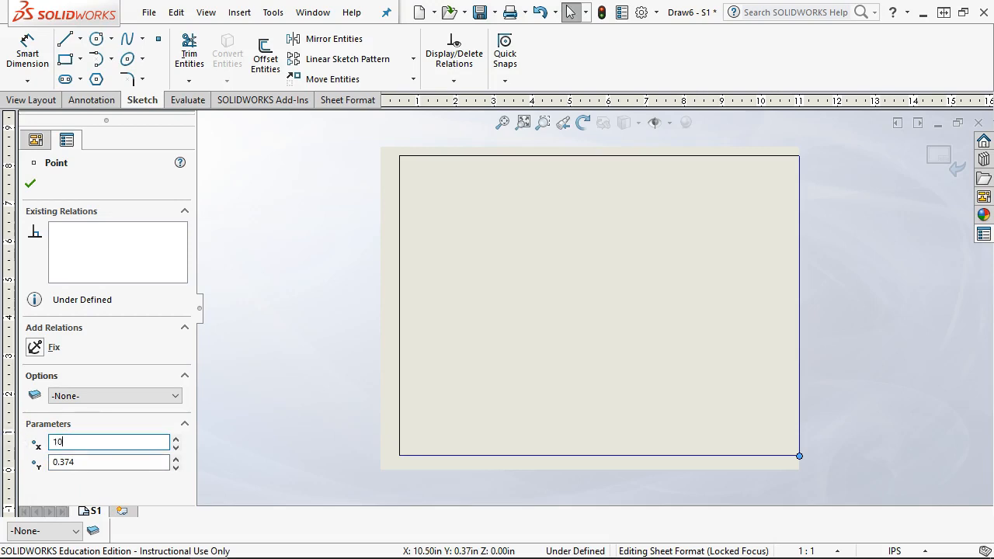
{"action": "type", "text": "10.5"}
{"action": "key", "text": "Tab"}
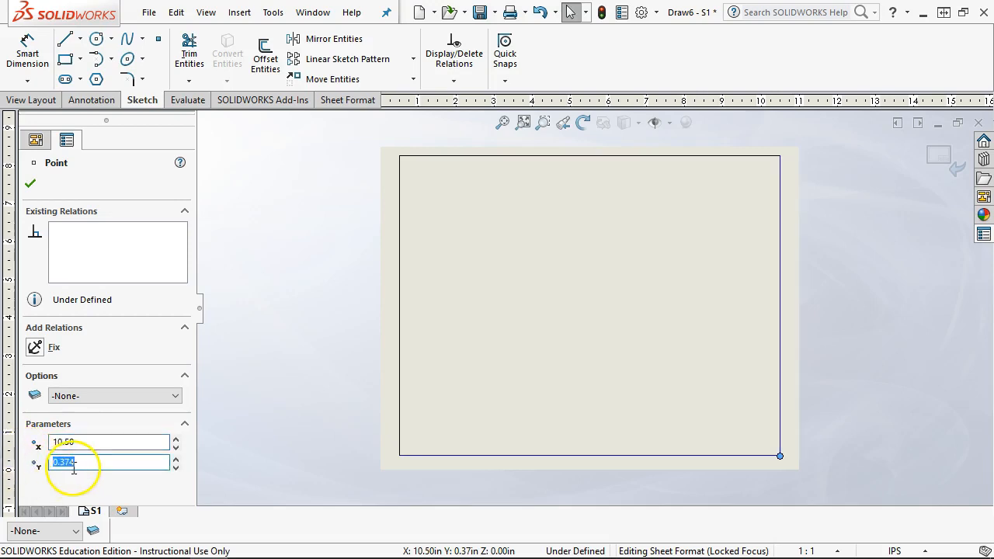
- Set the Y coordinate of the border's lower-right corner to 0.25 and fix that corner point in place
{"action": "type", "text": ".5"}
{"action": "key", "text": "Return"}
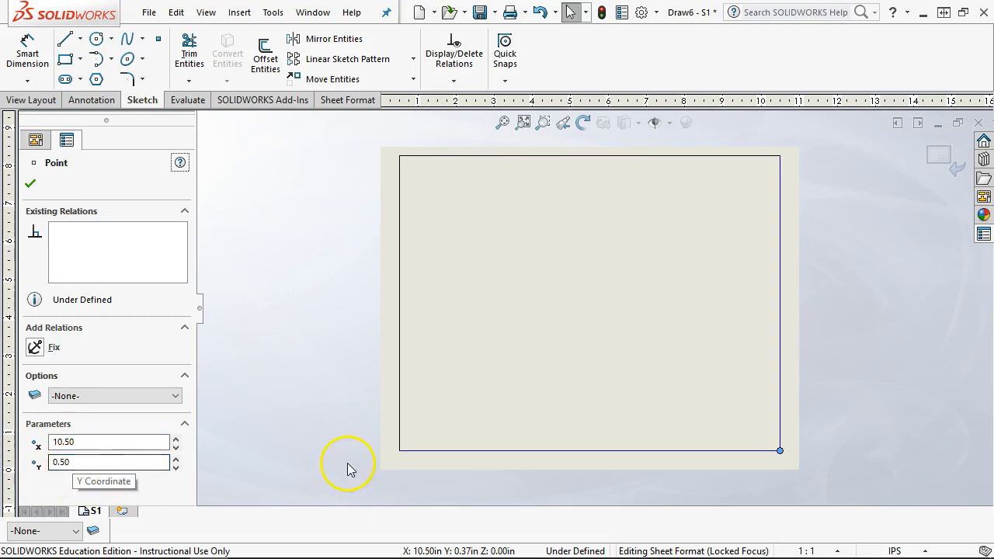
{"action": "left_click", "coordinate": [82, 463]}
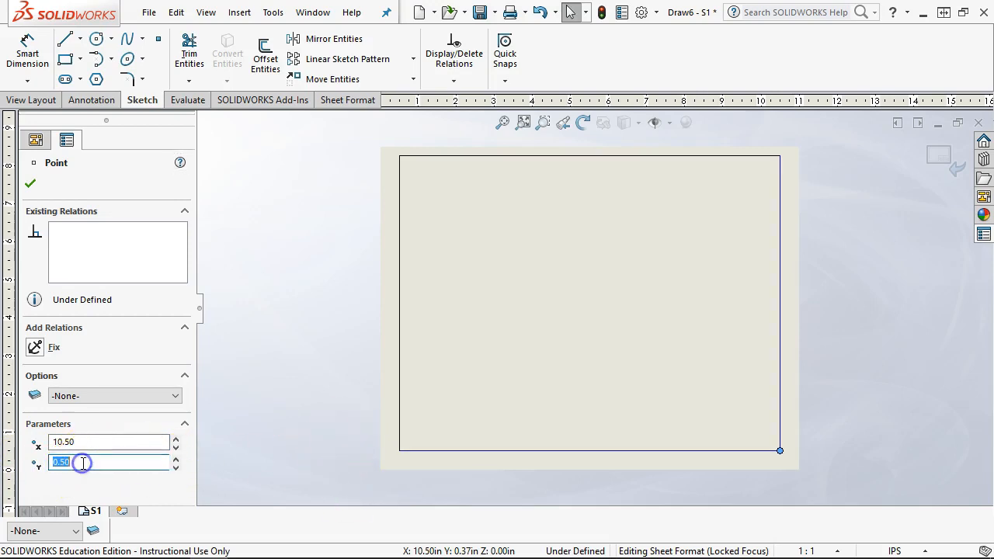
{"action": "type", "text": ".25"}
{"action": "key", "text": "Return"}
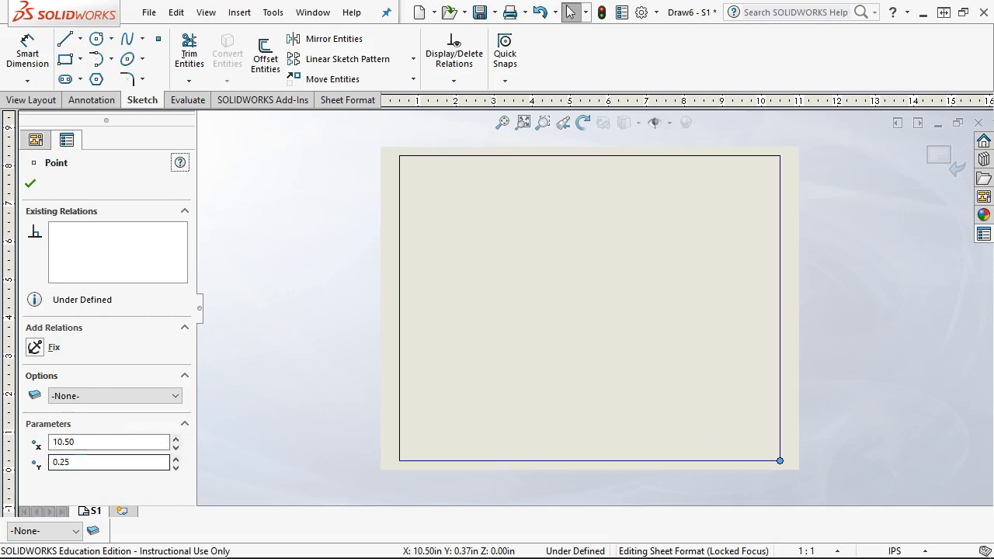
{"action": "left_click", "coordinate": [35, 347]}
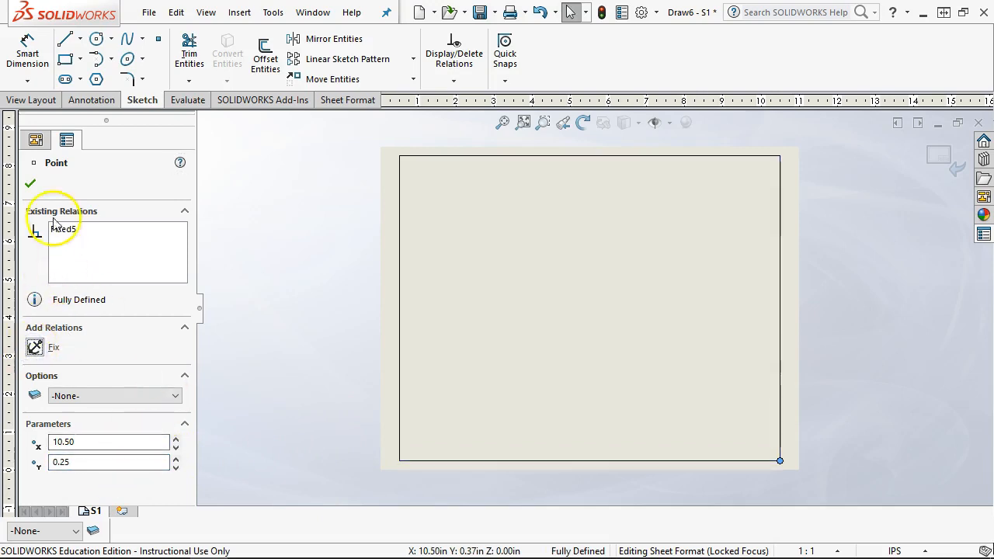
{"action": "left_click", "coordinate": [30, 183]}
- Sketch a horizontal line across the full width of the border near its lower edge, with its Y coordinate set to 1.00
{"action": "left_click", "coordinate": [65, 41]}
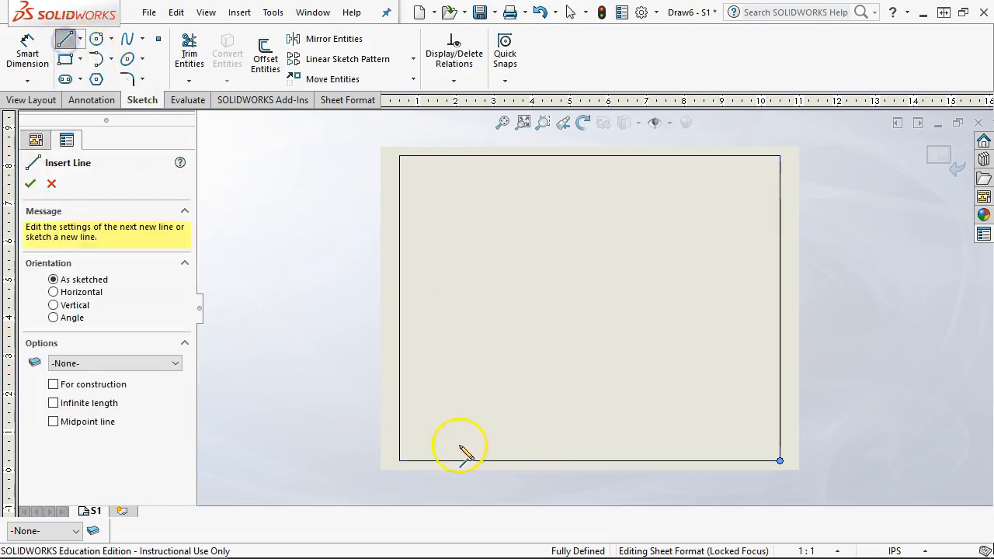
{"action": "left_click_drag", "start_coordinate": [400, 429], "coordinate": [780, 429]}
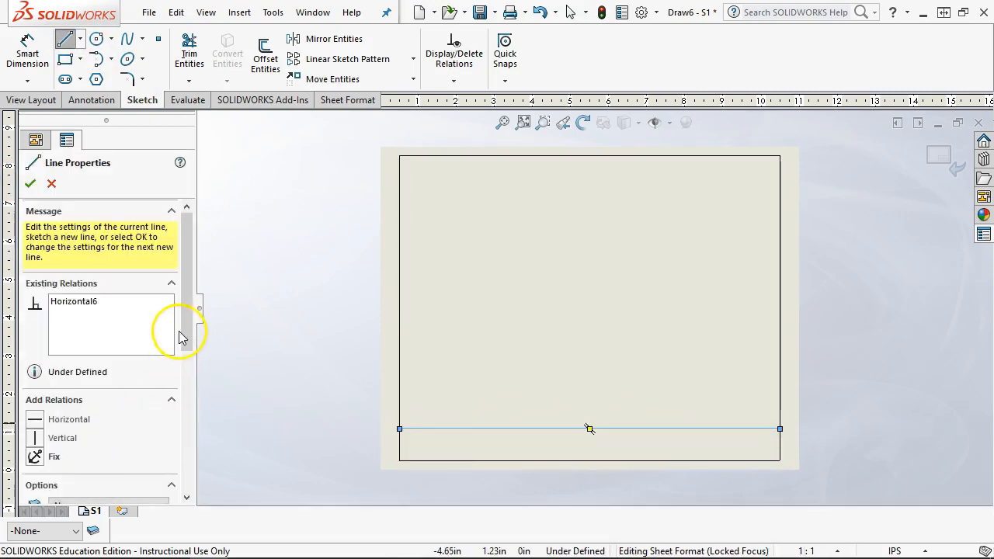
{"action": "left_click_drag", "start_coordinate": [187, 328], "coordinate": [196, 497]}
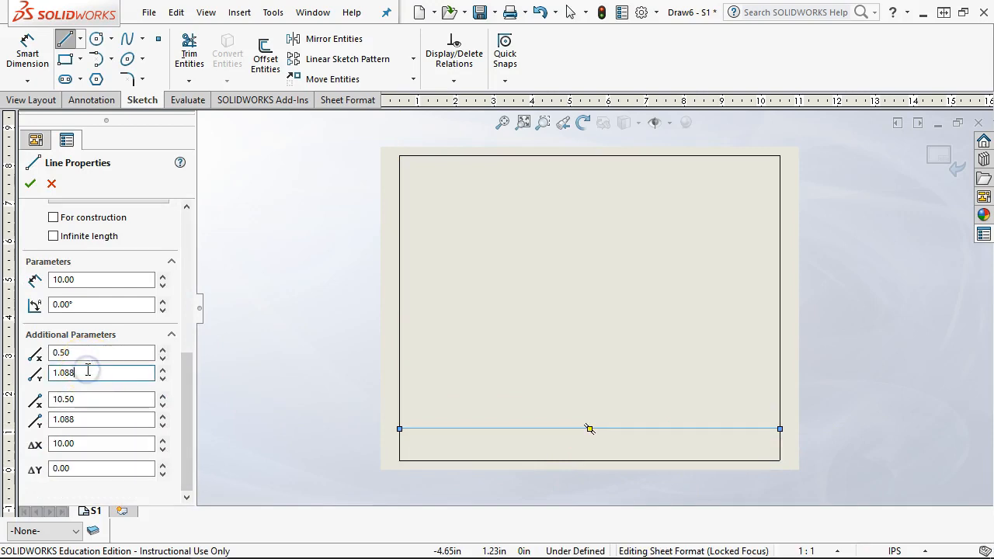
{"action": "key", "text": "Tab"}
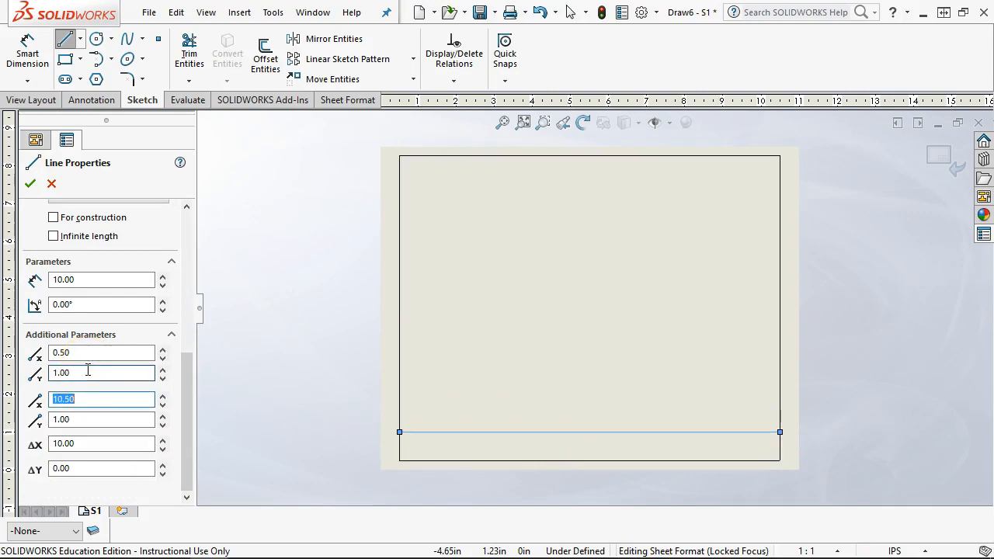
{"action": "left_click", "coordinate": [29, 184]}
{"action": "key", "text": "Escape"}
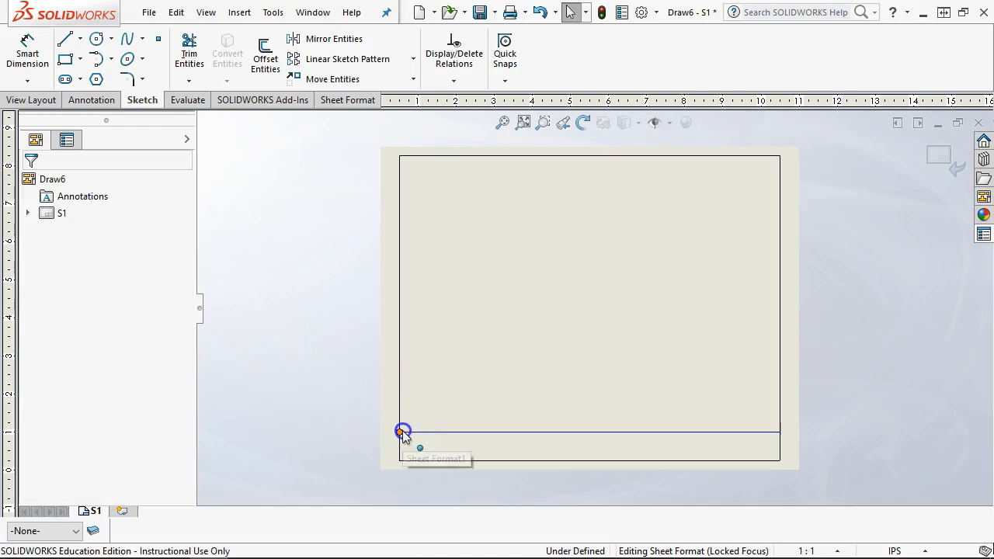
- Fix the left endpoint of the horizontal dividing line in place
{"action": "left_click", "coordinate": [399, 432]}
{"action": "left_click", "coordinate": [35, 348]}
{"action": "key", "text": "Escape"}
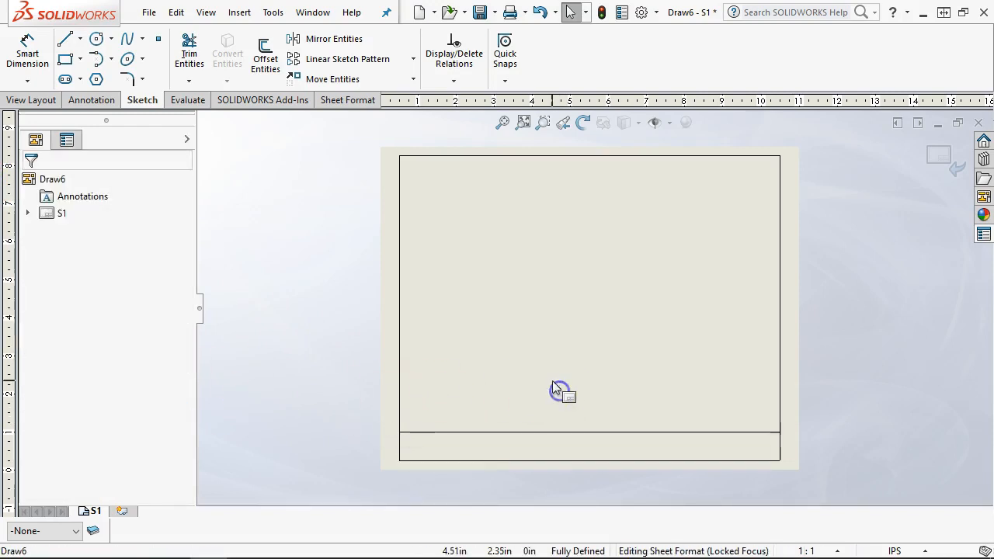
{"action": "scroll", "coordinate": [539, 447], "scroll_direction": "down", "scroll_amount": 3}
{"action": "scroll", "coordinate": [595, 299], "scroll_direction": "up", "scroll_amount": 3}
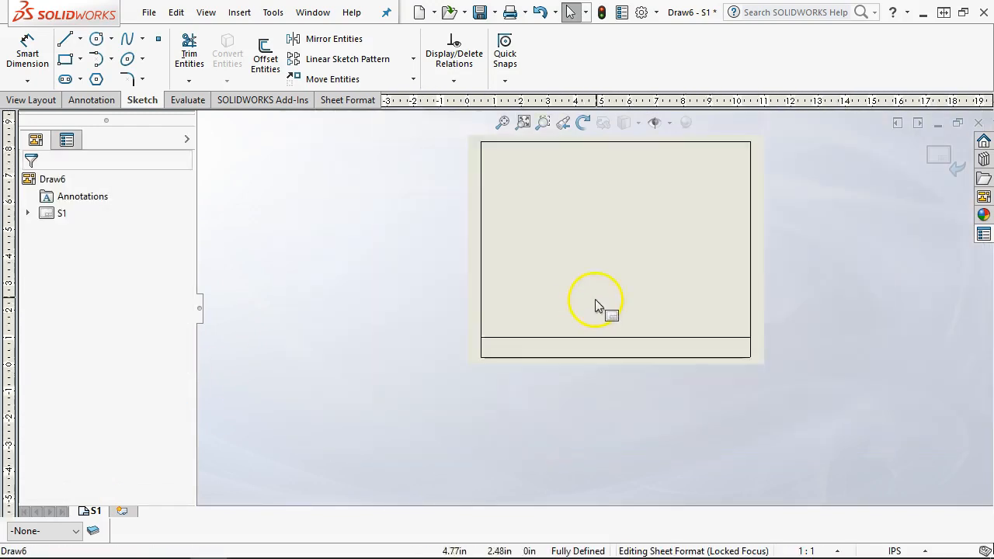
{"action": "scroll", "coordinate": [650, 220], "scroll_direction": "down", "scroll_amount": 3}
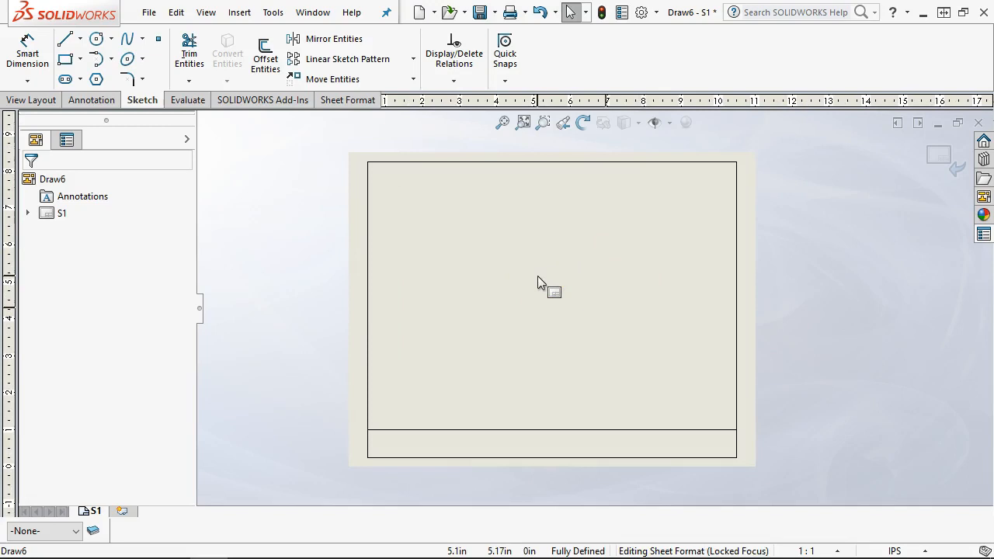
- Create a new part document and start a sketch on the Front Plane
{"action": "left_click", "coordinate": [148, 13]}
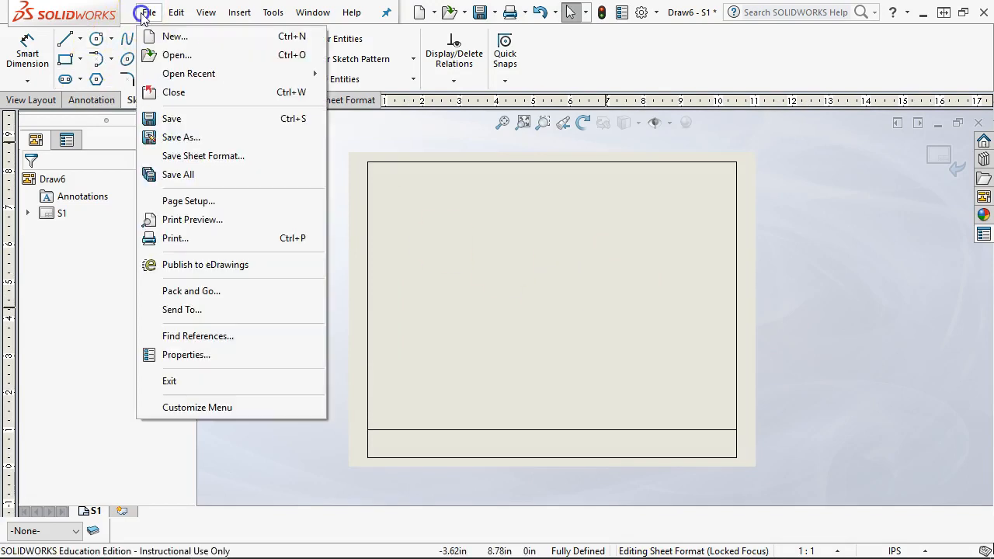
{"action": "left_click", "coordinate": [164, 37]}
{"action": "double_click", "coordinate": [243, 126]}
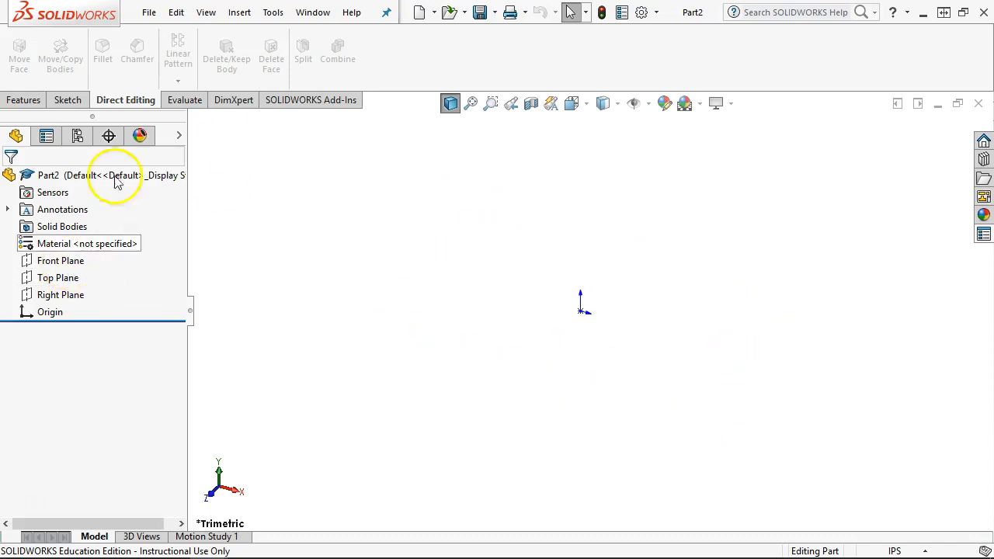
{"action": "left_click", "coordinate": [29, 100]}
{"action": "left_click", "coordinate": [68, 101]}
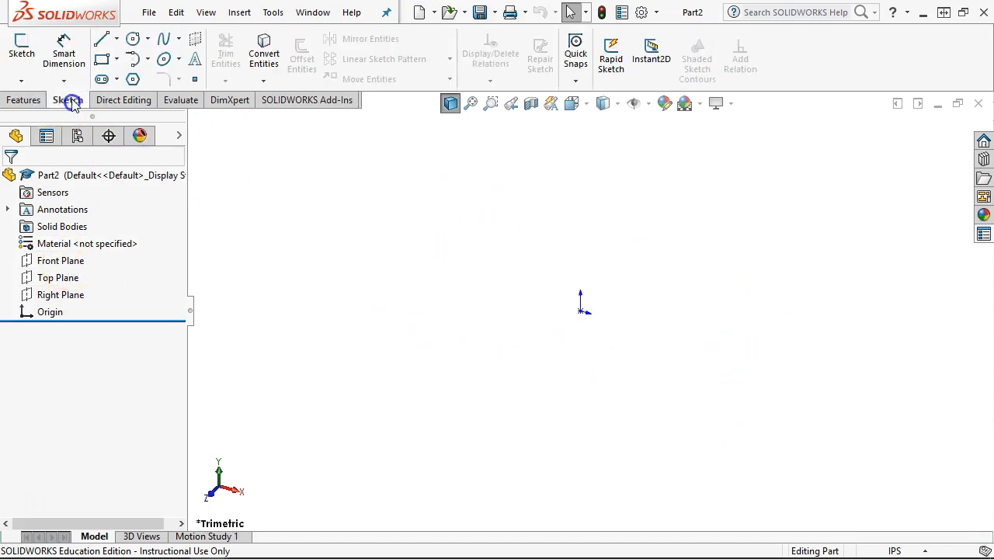
{"action": "left_click", "coordinate": [23, 61]}
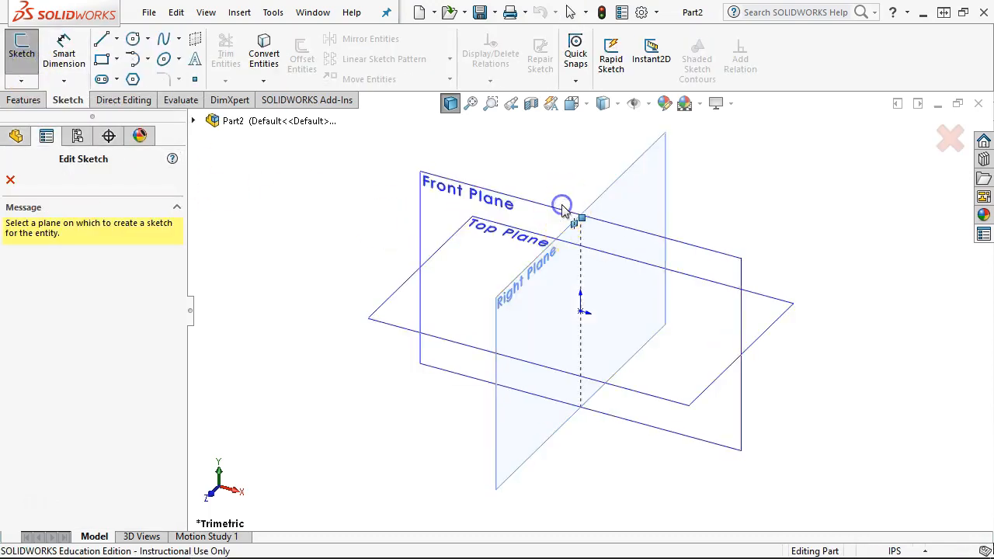
{"action": "left_click", "coordinate": [570, 209]}
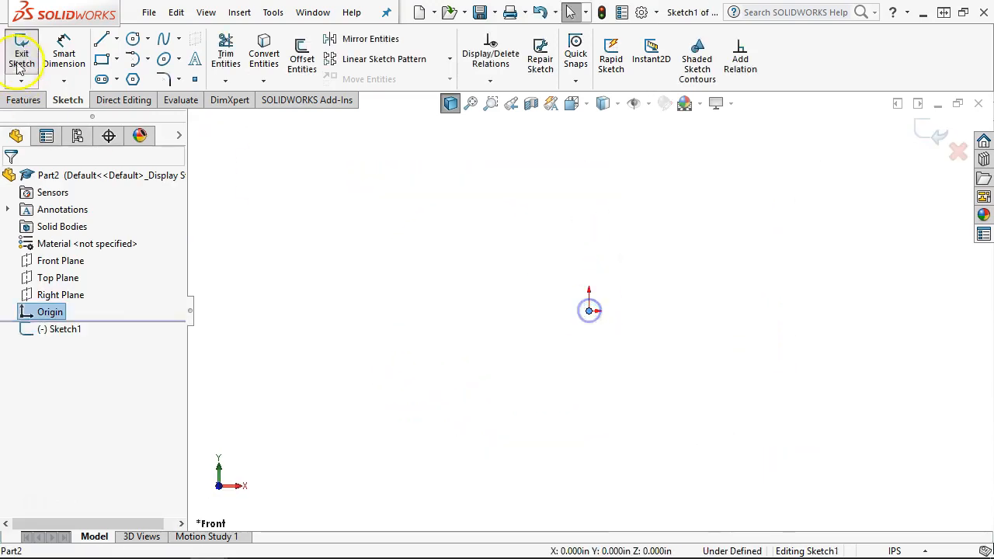
- Sketch a corner rectangle starting at the origin and extending up and to the right
{"action": "left_click", "coordinate": [101, 59]}
{"action": "left_click", "coordinate": [589, 311]}
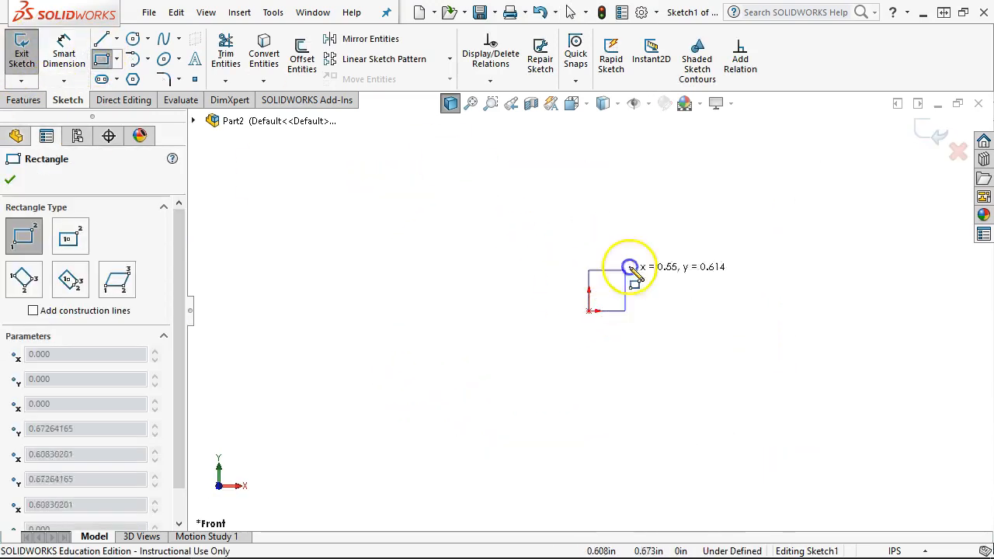
{"action": "left_click", "coordinate": [660, 227]}
{"action": "left_click", "coordinate": [23, 99]}
{"action": "right_click", "coordinate": [551, 201]}
{"action": "left_click", "coordinate": [592, 215]}
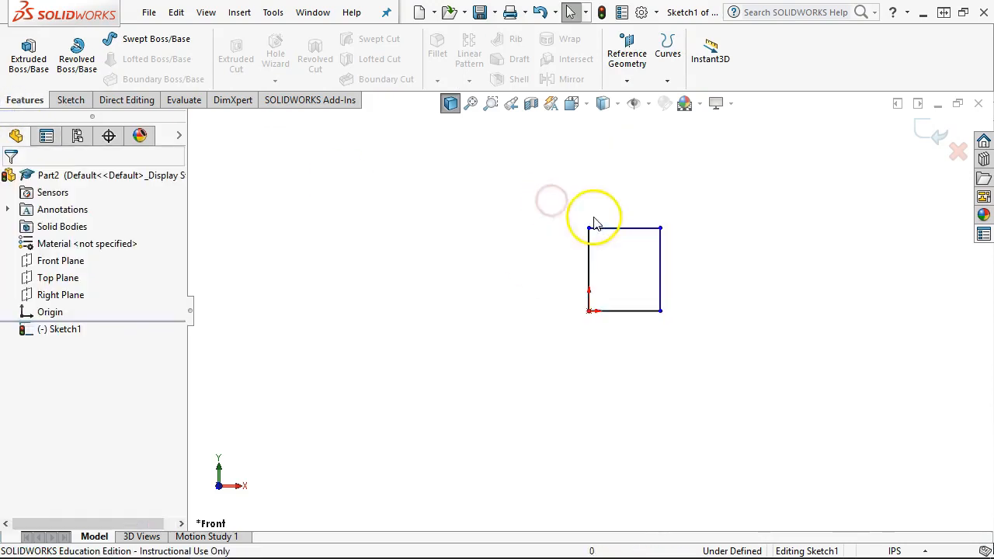
- Extrude the rectangle into a solid block about 0.68 in deep with a Blind end condition
{"action": "left_click", "coordinate": [29, 62]}
{"action": "left_click_drag", "start_coordinate": [615, 286], "coordinate": [492, 382]}
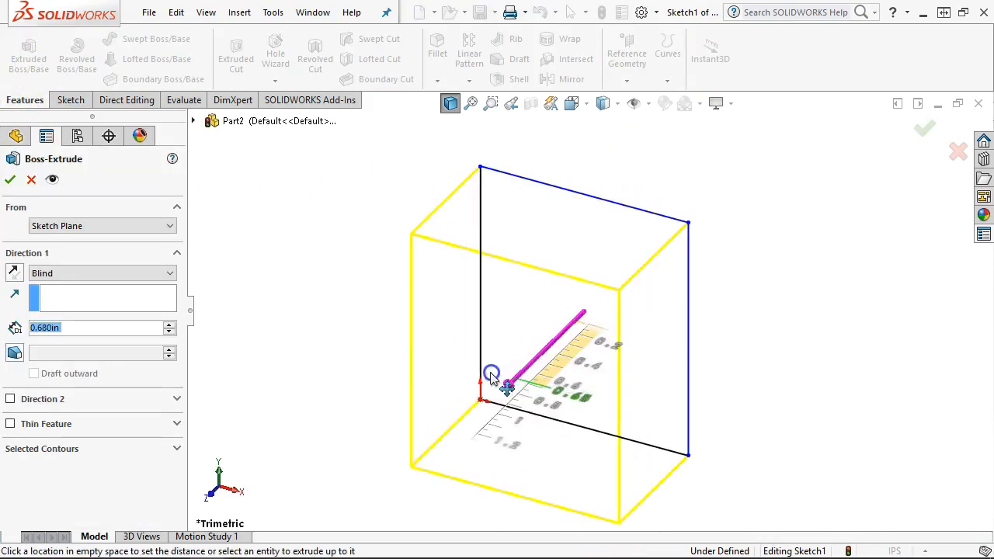
{"action": "left_click", "coordinate": [929, 124]}
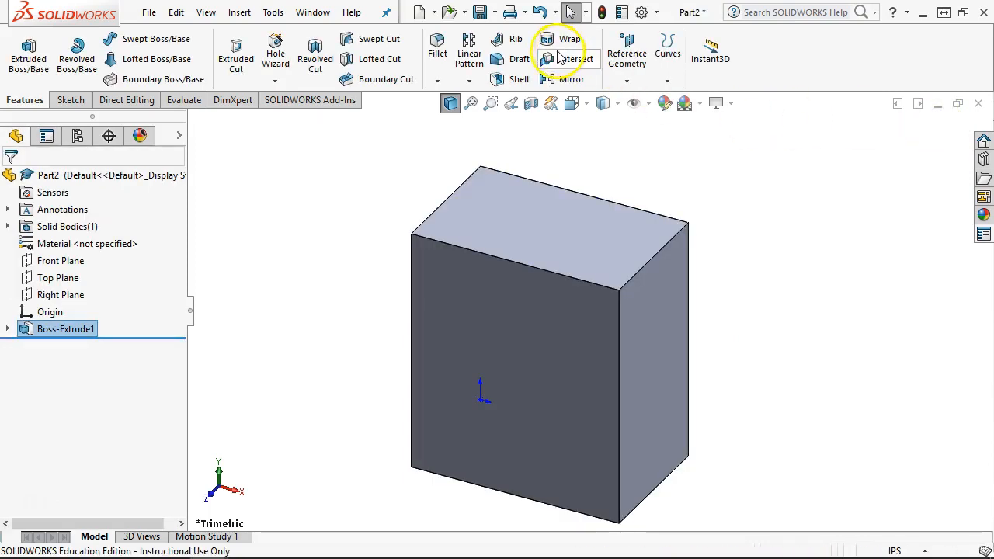
- Enter box as the part name in the part's custom properties
{"action": "left_click", "coordinate": [984, 234]}
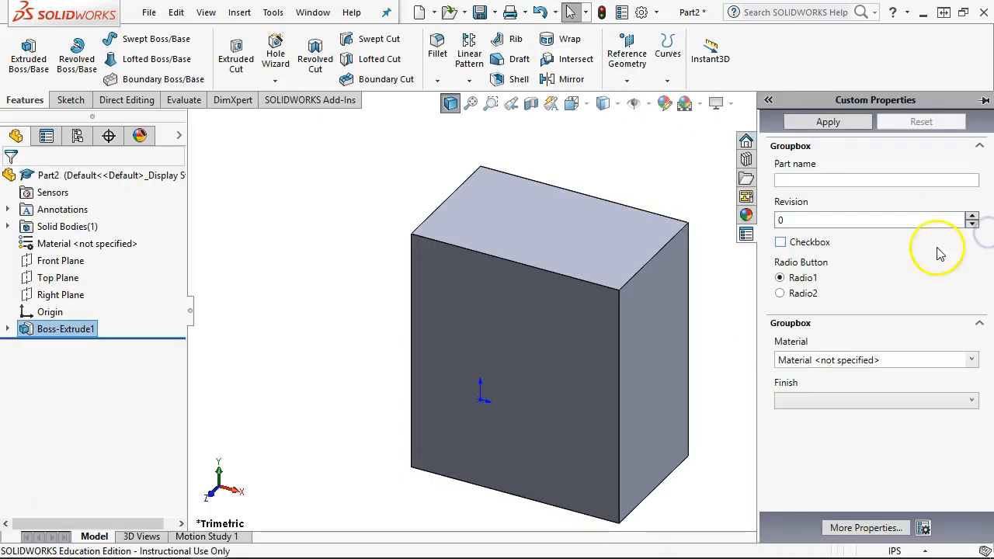
{"action": "left_click", "coordinate": [798, 183]}
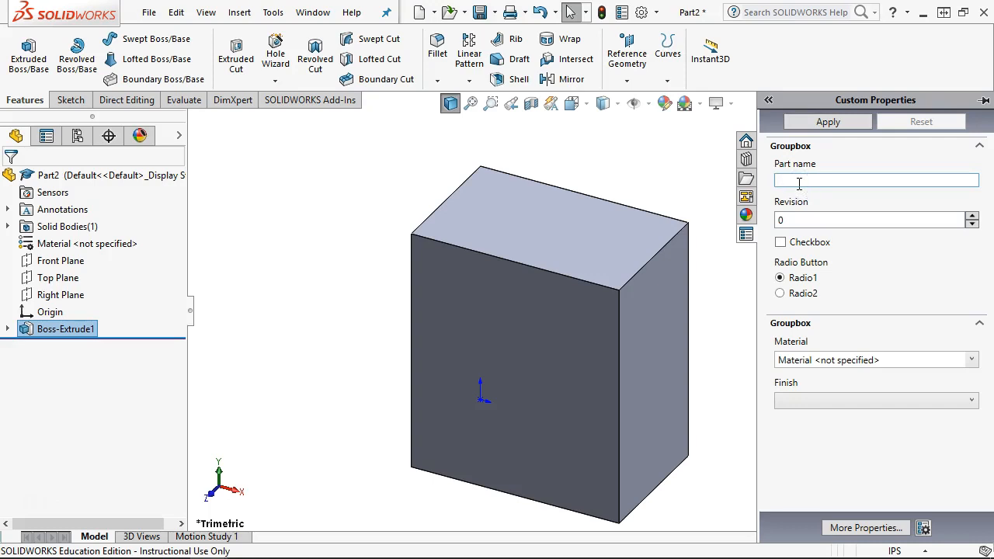
{"action": "type", "text": "box"}
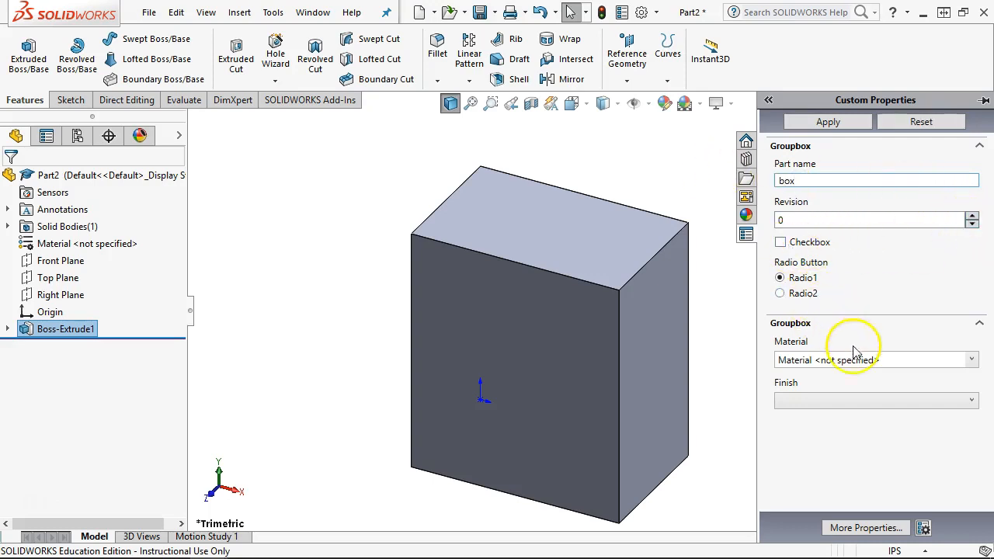
- Assign Plain Carbon Steel as the material and Raw as the finish, and apply the custom properties
{"action": "left_click", "coordinate": [971, 360]}
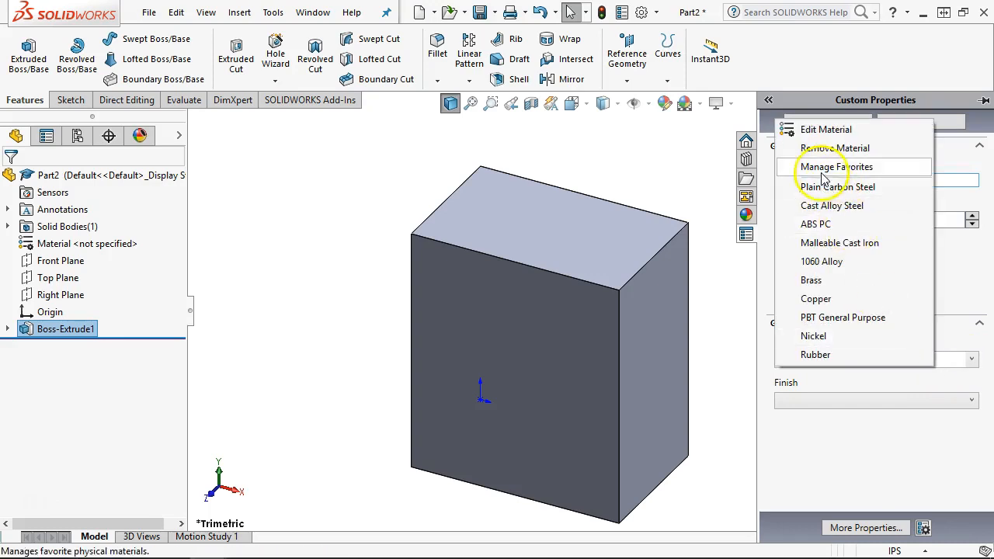
{"action": "left_click", "coordinate": [862, 187]}
{"action": "left_click", "coordinate": [512, 290]}
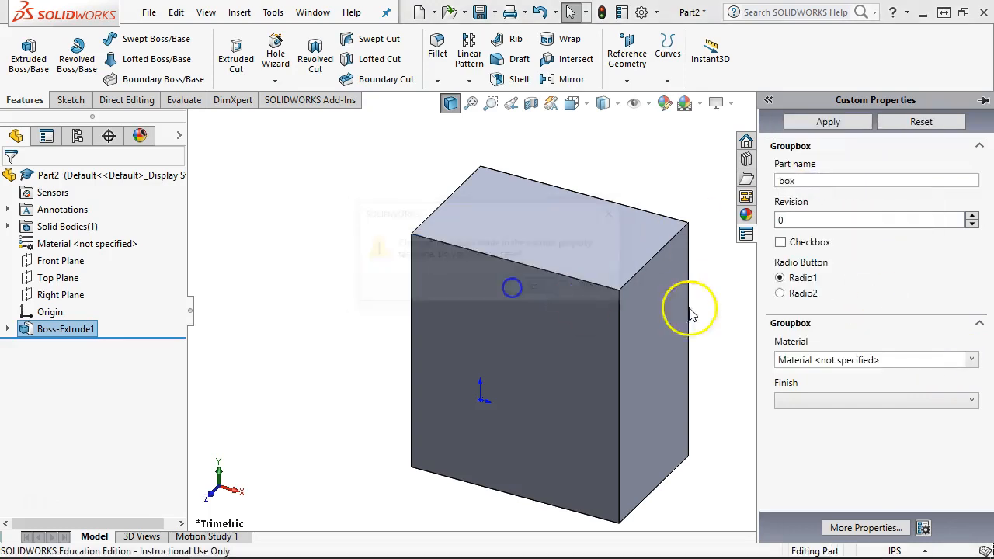
{"action": "left_click", "coordinate": [866, 400]}
{"action": "left_click", "coordinate": [787, 418]}
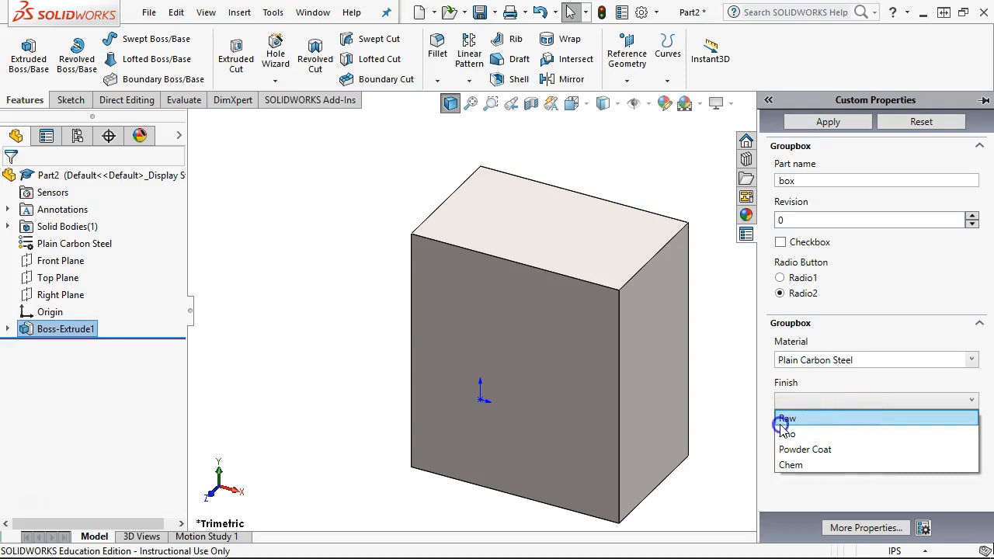
{"action": "left_click", "coordinate": [803, 123]}
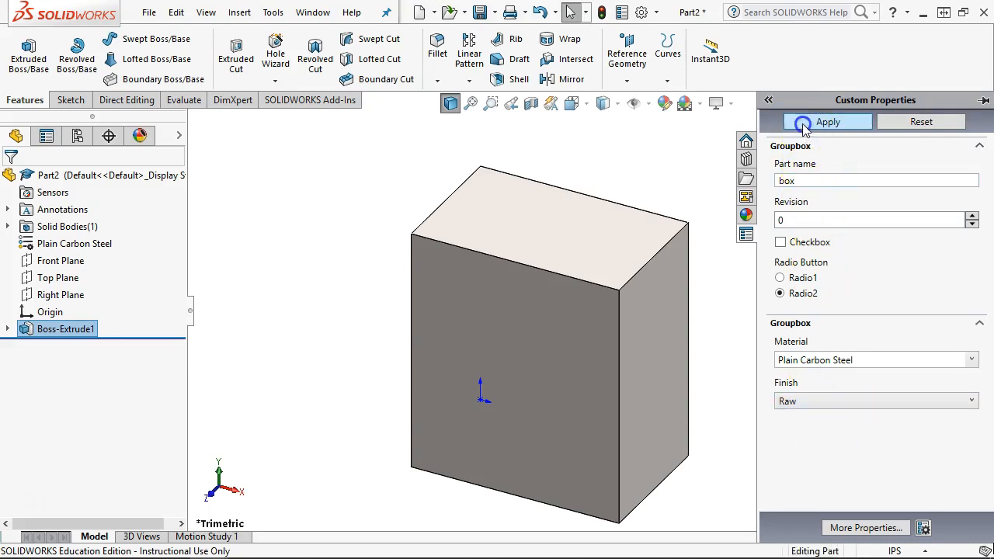
{"action": "left_click", "coordinate": [423, 184]}
- Save the part in the Documents folder under the file name sample
{"action": "key", "text": "ctrl+s"}
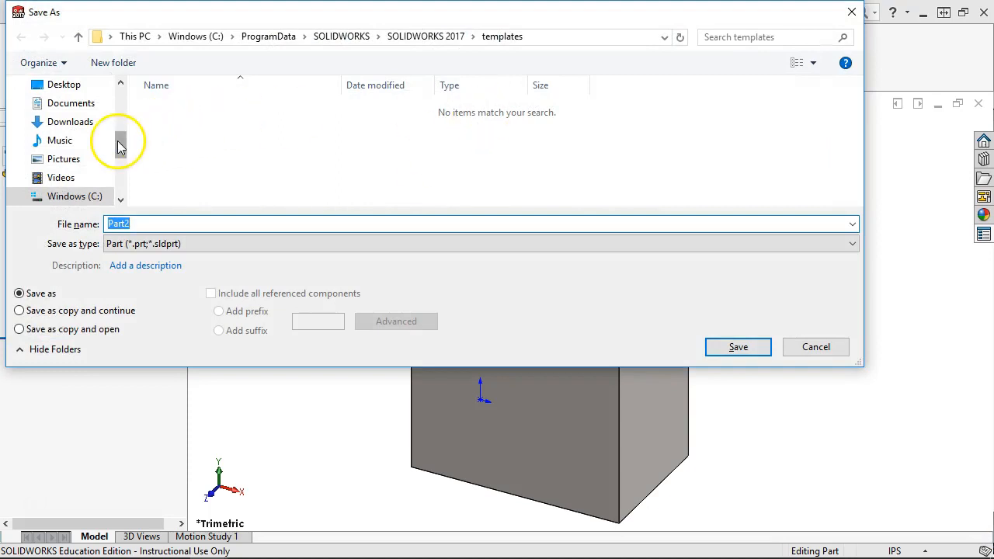
{"action": "left_click_drag", "start_coordinate": [121, 144], "coordinate": [118, 126]}
{"action": "left_click", "coordinate": [69, 183]}
{"action": "double_click", "coordinate": [145, 223]}
{"action": "type", "text": "sample"}
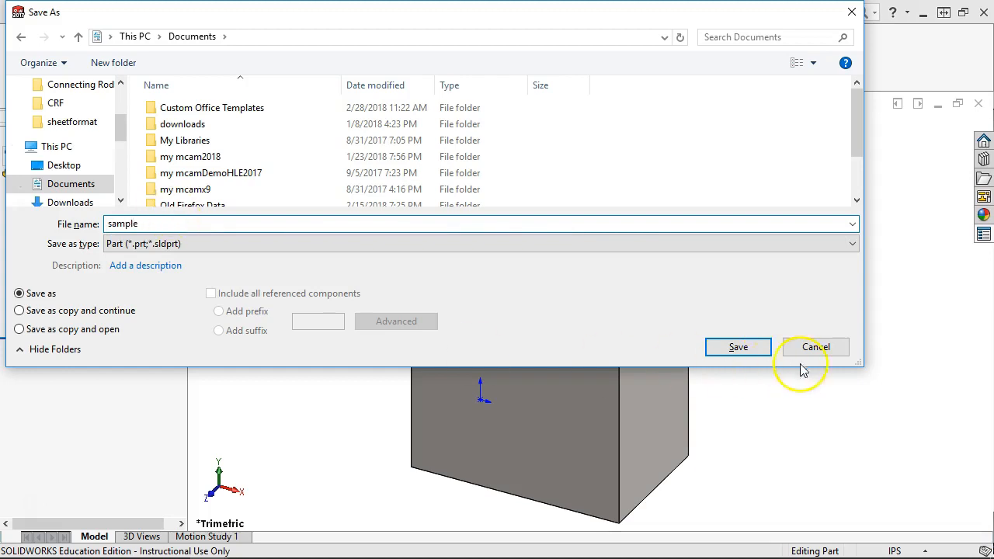
{"action": "left_click", "coordinate": [760, 346]}
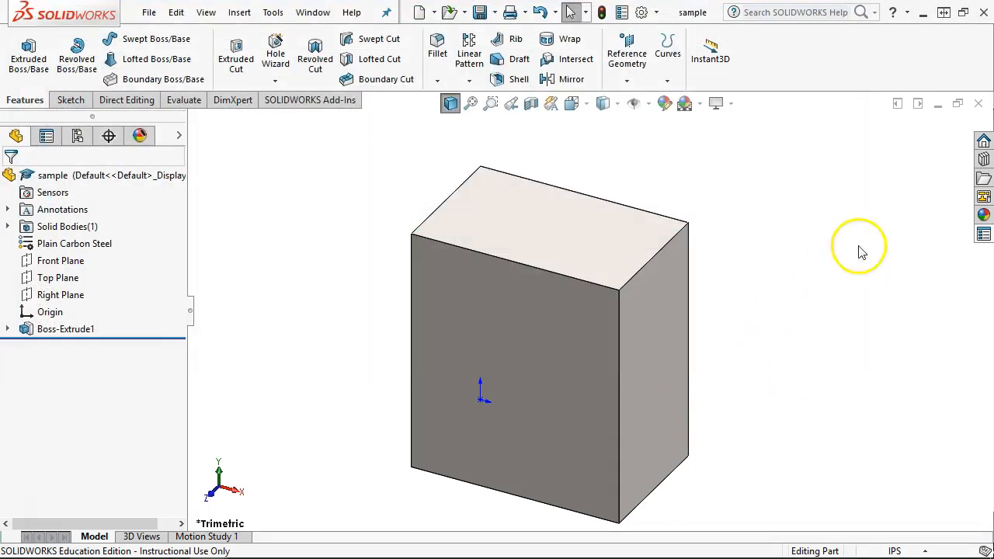
- Switch to the open Draw6 drawing document
{"action": "left_click", "coordinate": [311, 16]}
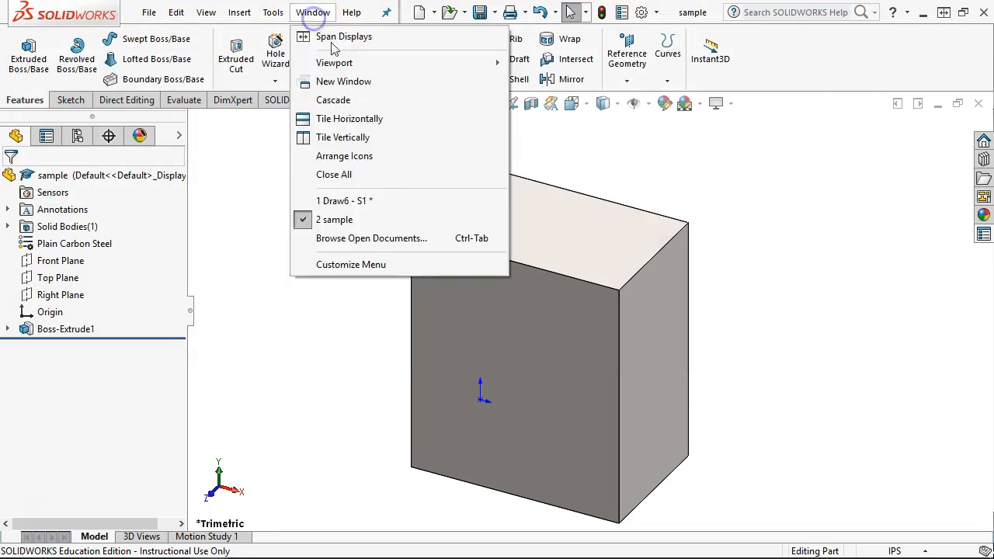
{"action": "left_click", "coordinate": [334, 202]}
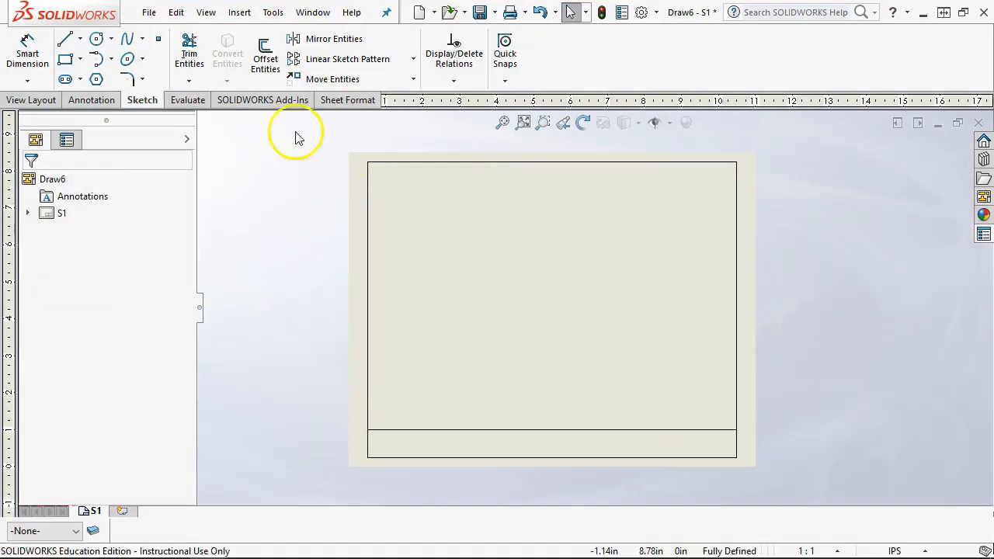
{"action": "left_click", "coordinate": [28, 99]}
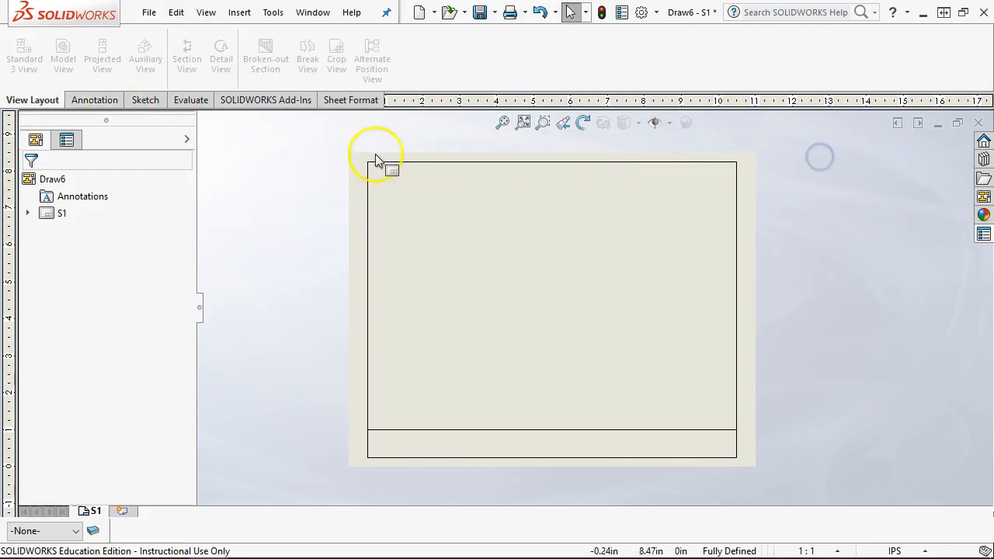
{"action": "left_click", "coordinate": [145, 100]}
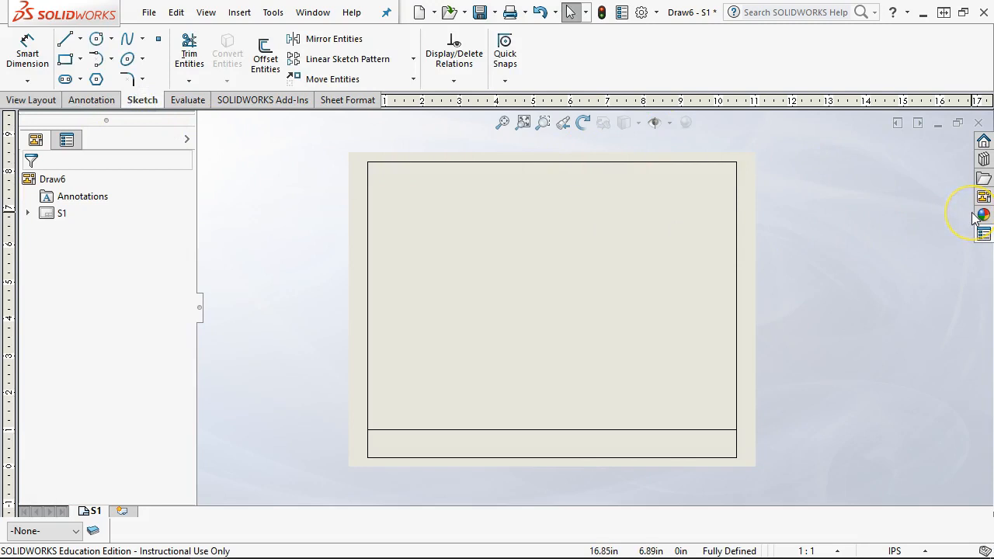
{"action": "left_click", "coordinate": [346, 100]}
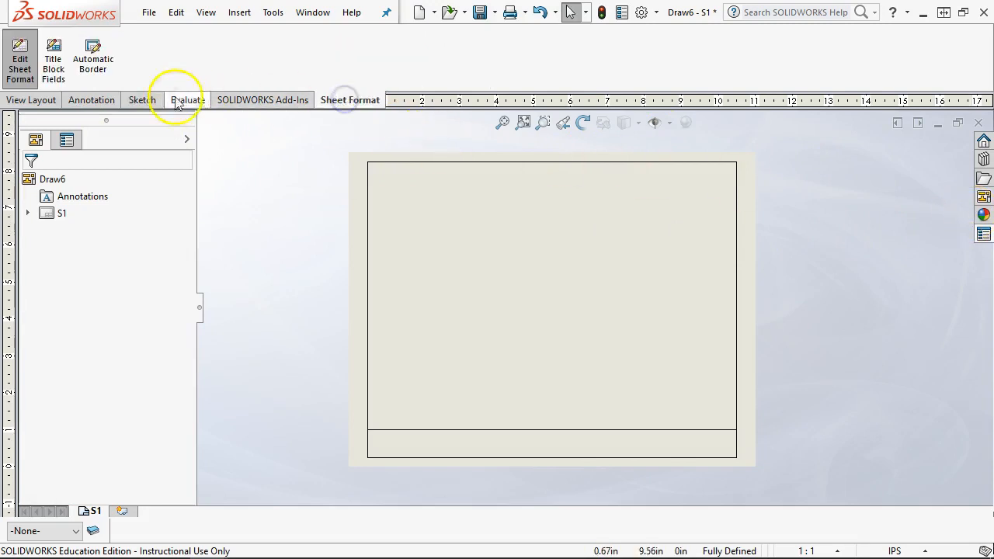
{"action": "left_click", "coordinate": [30, 102]}
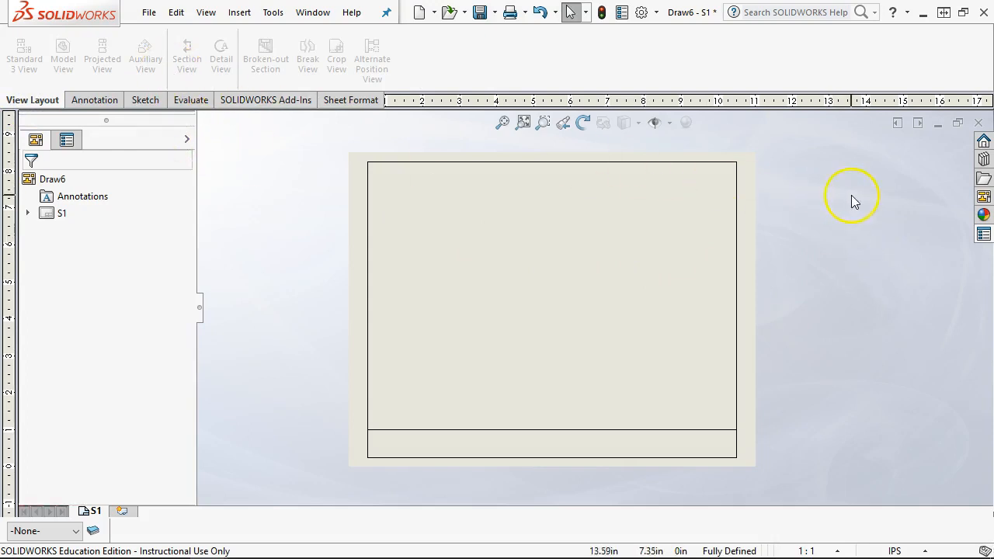
{"action": "left_click", "coordinate": [984, 234]}
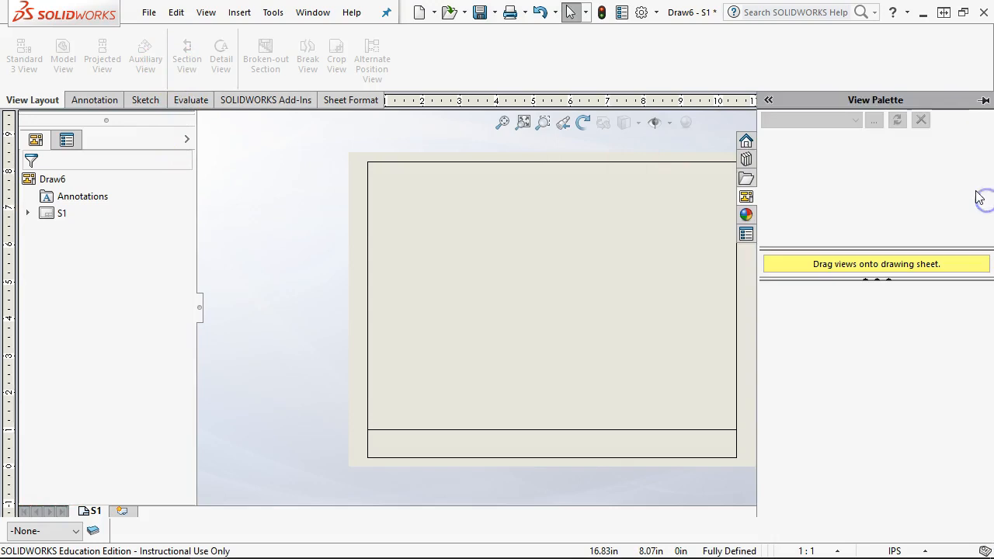
{"action": "left_click", "coordinate": [643, 208]}
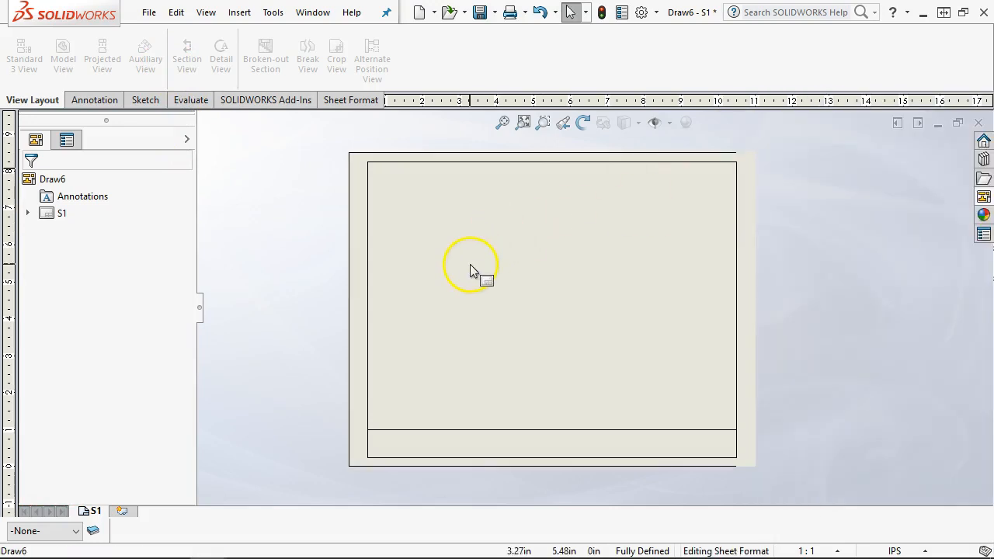
{"action": "scroll", "coordinate": [470, 265], "scroll_direction": "down", "scroll_amount": 1}
{"action": "scroll", "coordinate": [470, 265], "scroll_direction": "up", "scroll_amount": 1}
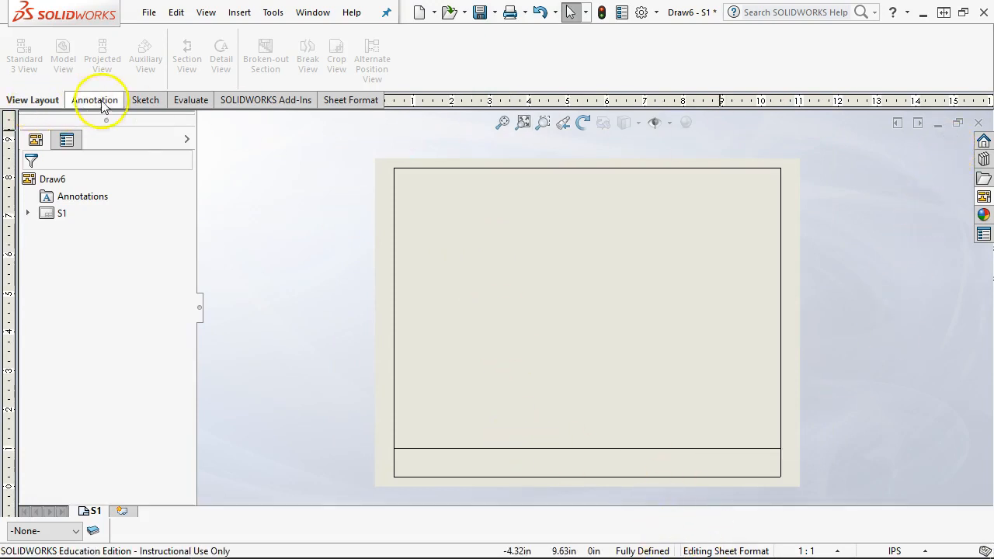
- Leave sheet format editing and return to the drawing sheet S1
{"action": "left_click", "coordinate": [350, 100]}
{"action": "left_click", "coordinate": [19, 61]}
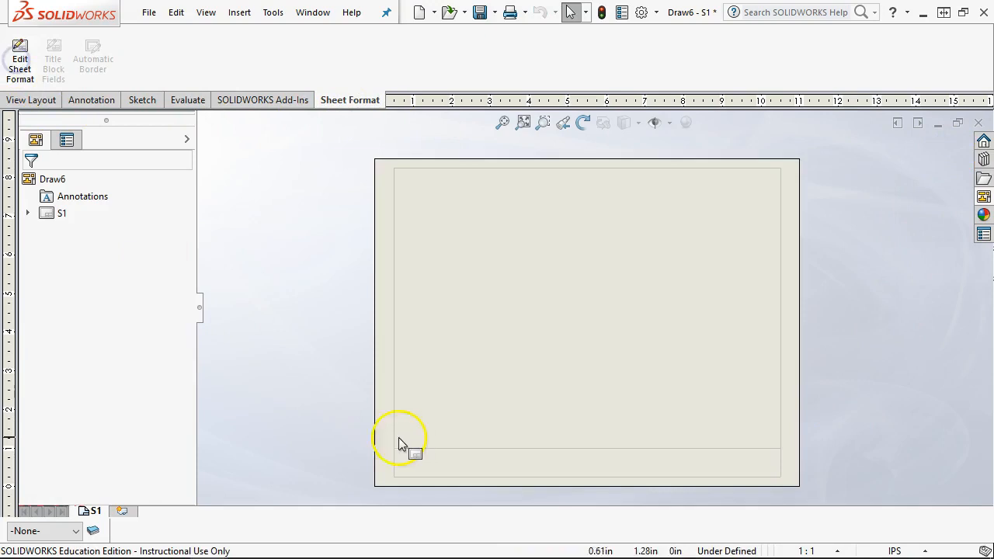
{"action": "left_click", "coordinate": [708, 280]}
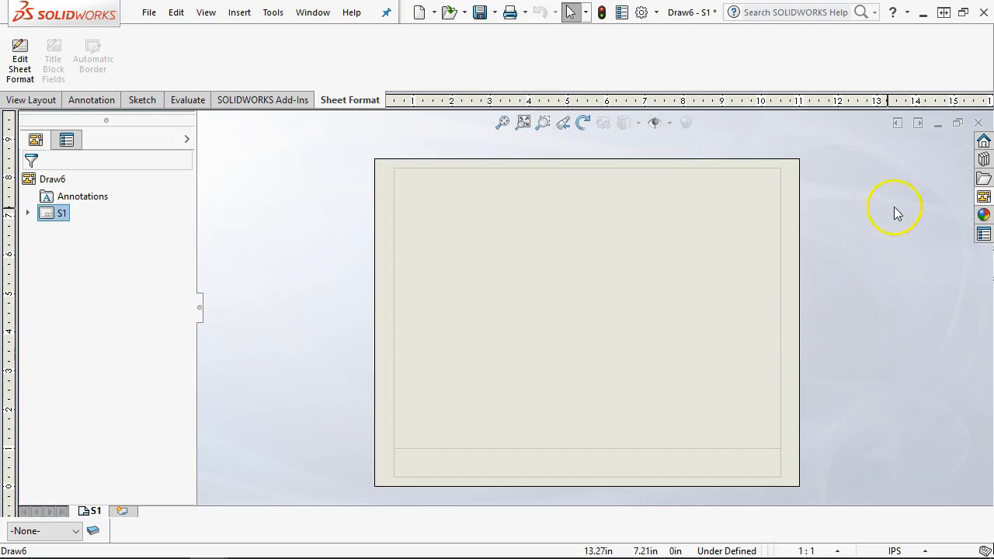
- Insert the sample part's Top view from the View Palette and move it to the upper middle of the sheet
{"action": "left_click", "coordinate": [984, 197]}
{"action": "left_click", "coordinate": [856, 121]}
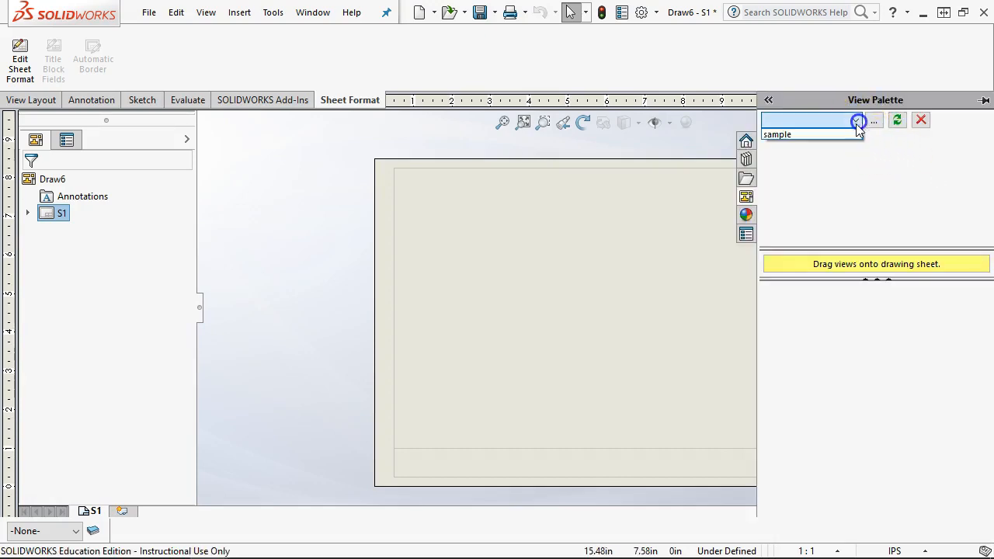
{"action": "left_click", "coordinate": [811, 137]}
{"action": "left_click", "coordinate": [897, 120]}
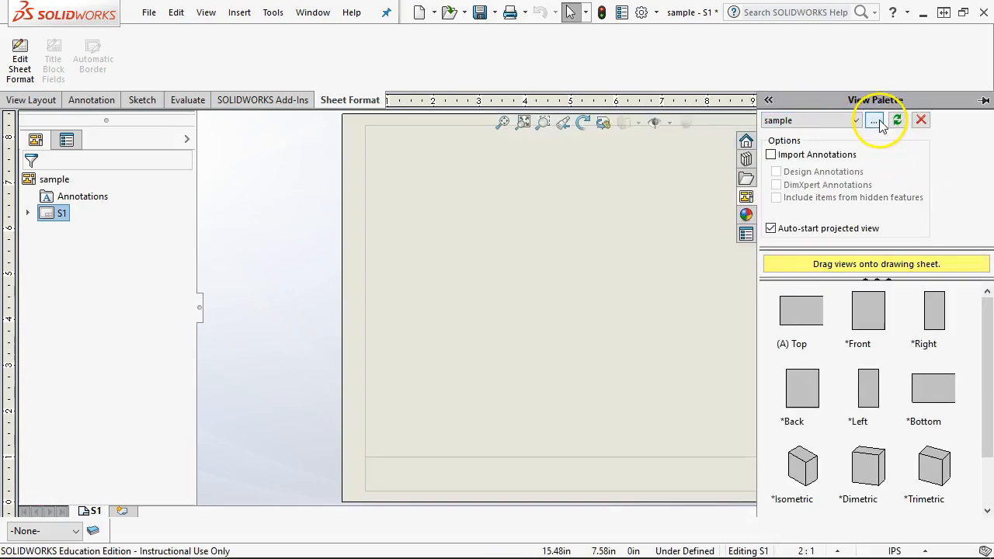
{"action": "left_click_drag", "start_coordinate": [801, 315], "coordinate": [479, 322]}
{"action": "left_click", "coordinate": [27, 180]}
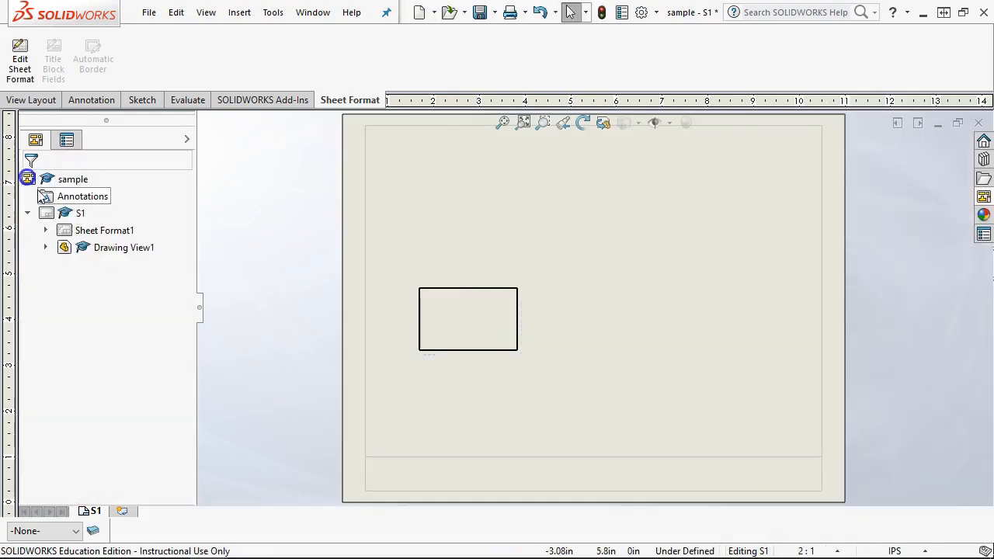
{"action": "left_click_drag", "start_coordinate": [472, 290], "coordinate": [598, 227]}
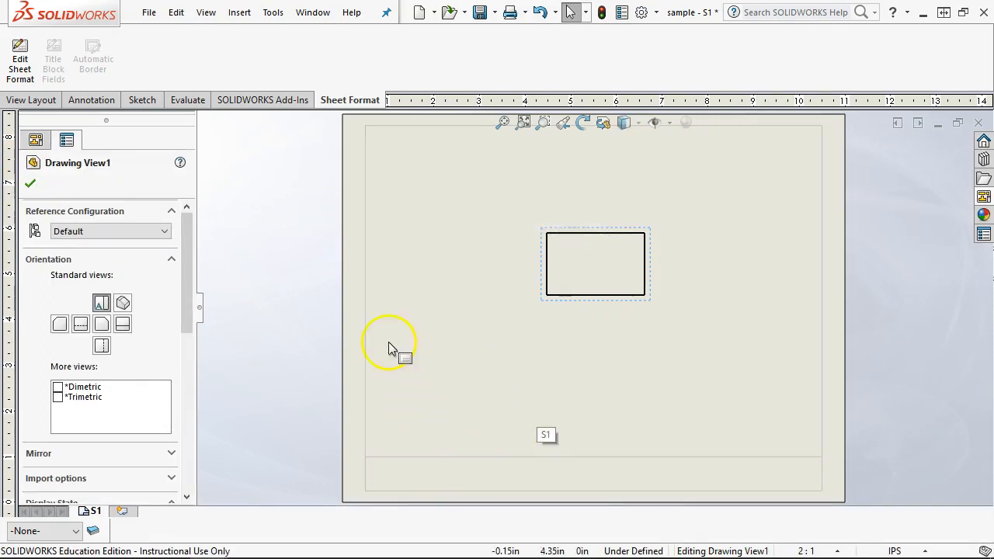
{"action": "left_click", "coordinate": [30, 183]}
- Open the sheet format of sheet S1 for editing
{"action": "left_click", "coordinate": [462, 385]}
{"action": "right_click", "coordinate": [461, 384]}
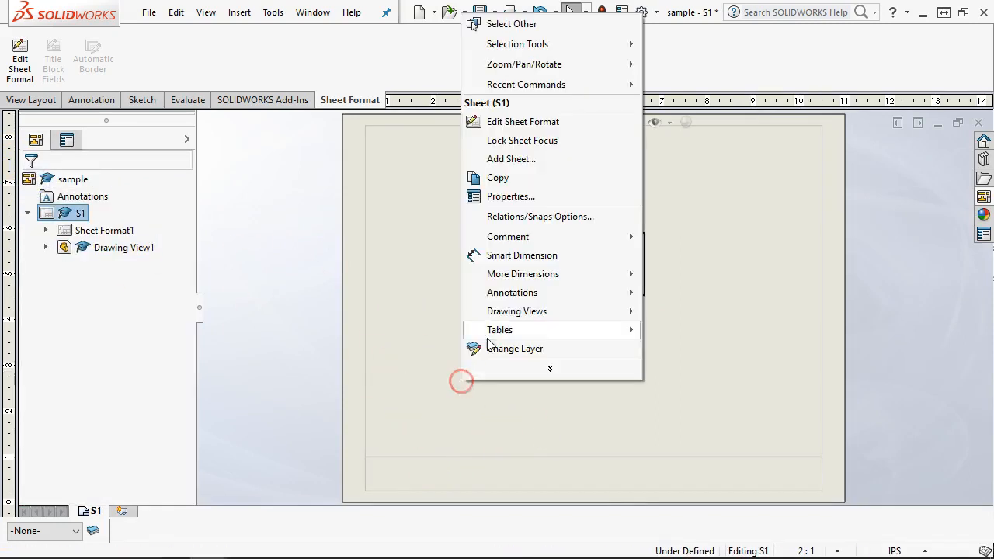
{"action": "left_click", "coordinate": [517, 124]}
- Add a note reading "Part Name:" at the left end of the strip along the border's lower edge
{"action": "scroll", "coordinate": [491, 433], "scroll_direction": "down", "scroll_amount": 2}
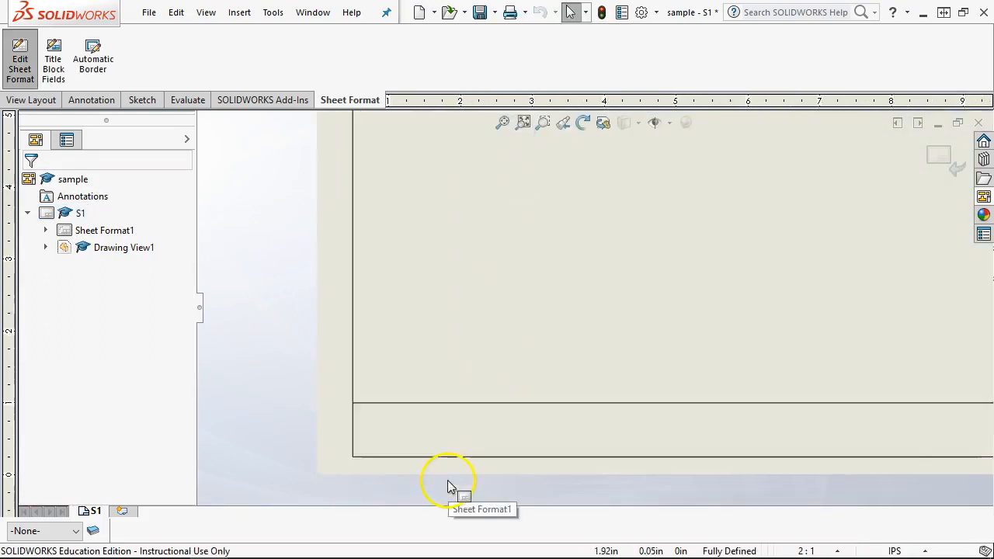
{"action": "left_click", "coordinate": [91, 101]}
{"action": "left_click", "coordinate": [180, 53]}
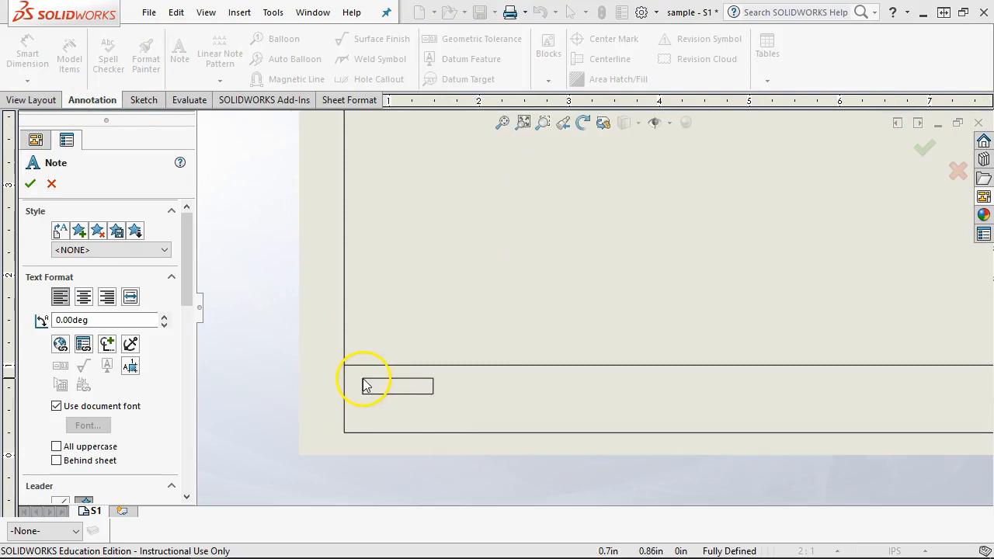
{"action": "left_click", "coordinate": [363, 382]}
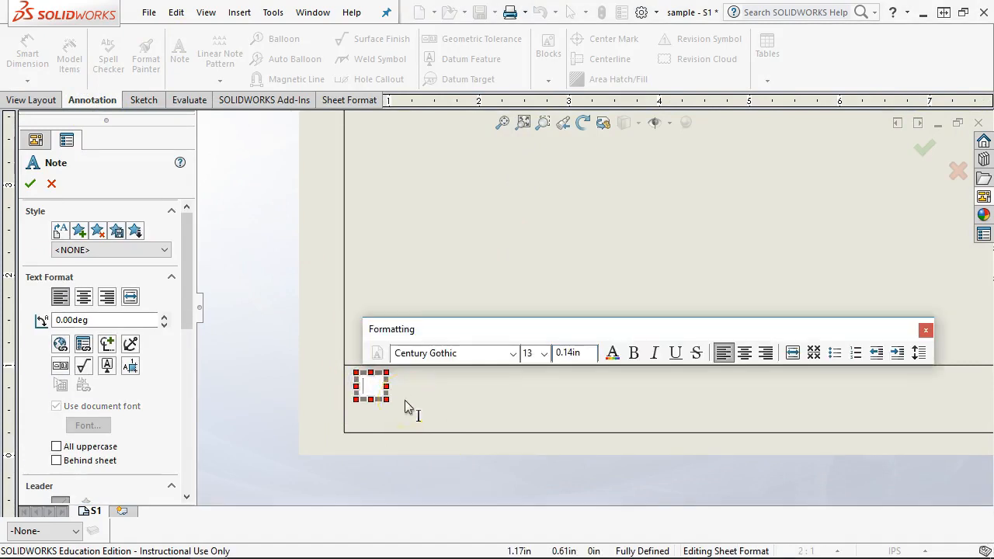
{"action": "type", "text": "Parti Name"}
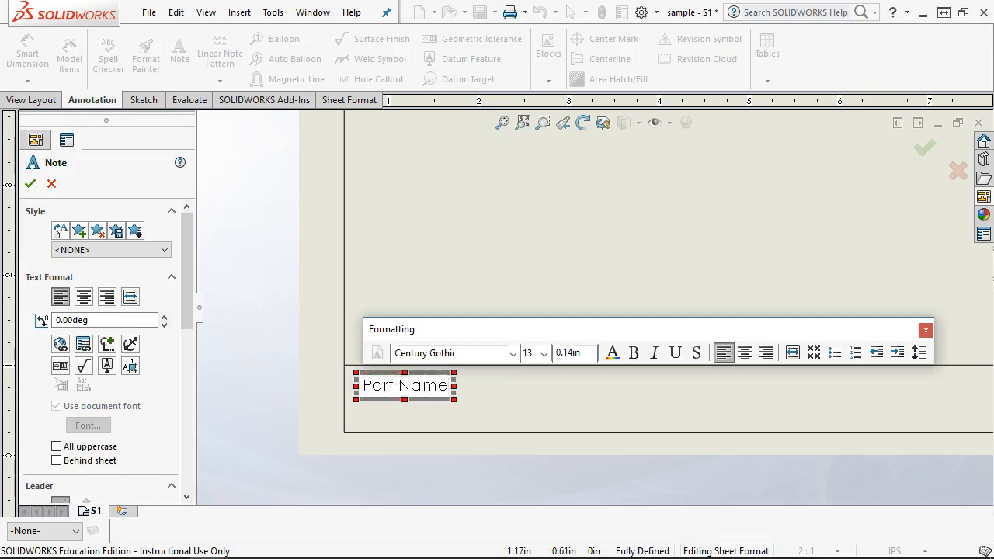
{"action": "type", "text": ":"}
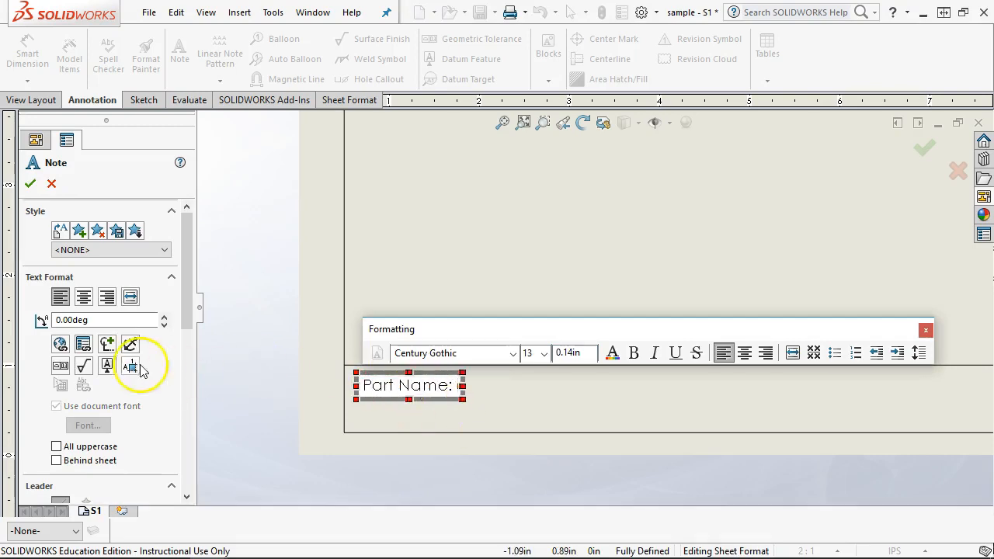
- Link the Part Name note to the PartName property of the model in the drawing view specified in Sheet Properties, and finish the note
{"action": "left_click", "coordinate": [83, 344]}
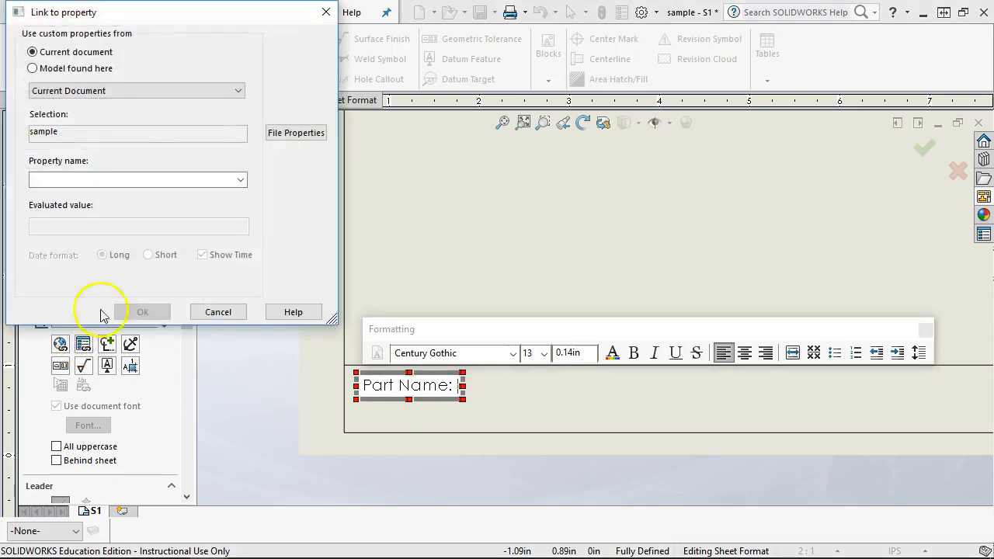
{"action": "left_click", "coordinate": [62, 69]}
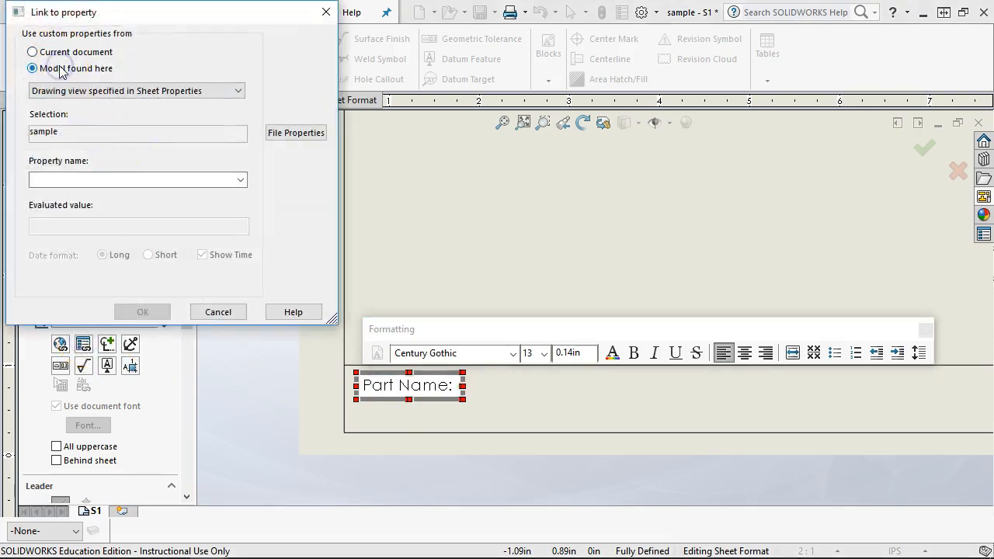
{"action": "left_click", "coordinate": [187, 90]}
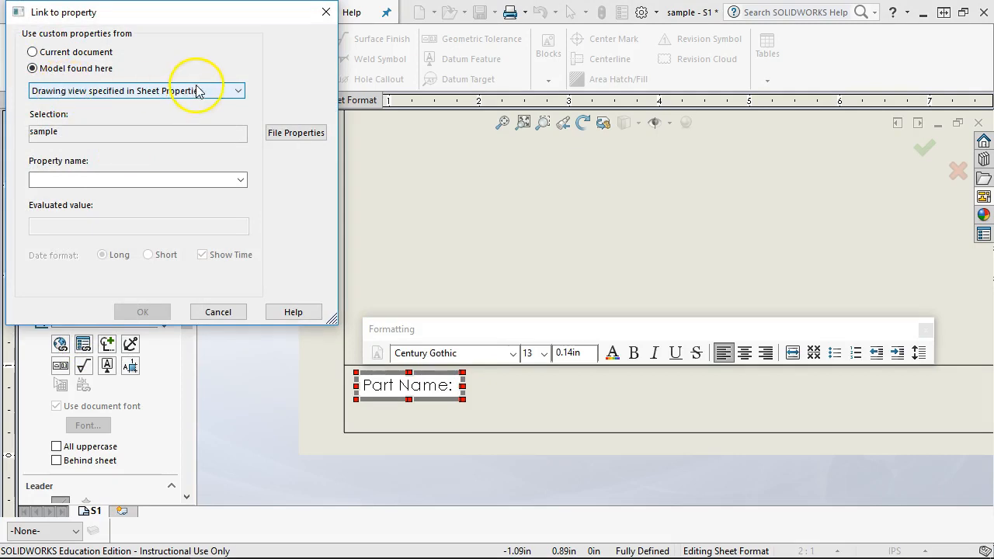
{"action": "left_click", "coordinate": [197, 91]}
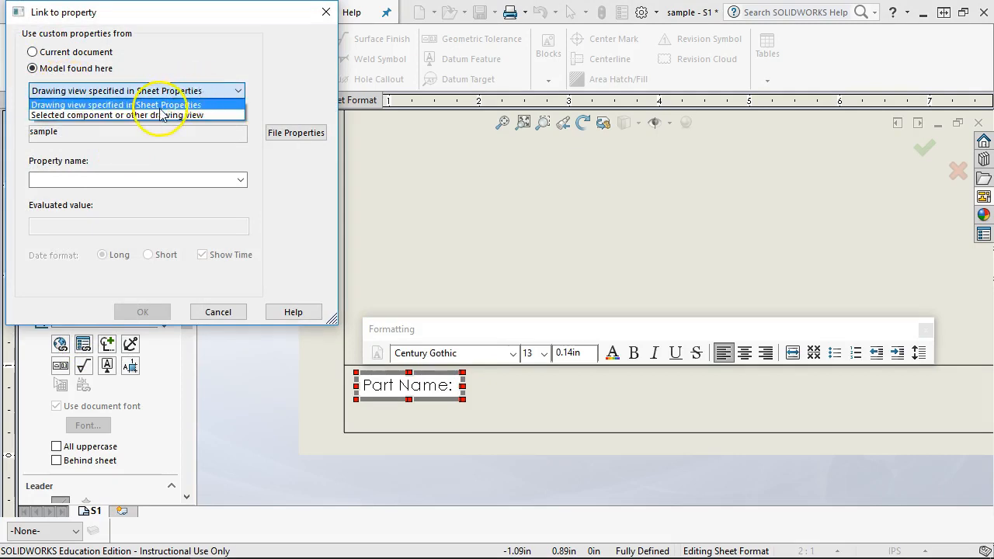
{"action": "left_click", "coordinate": [177, 105]}
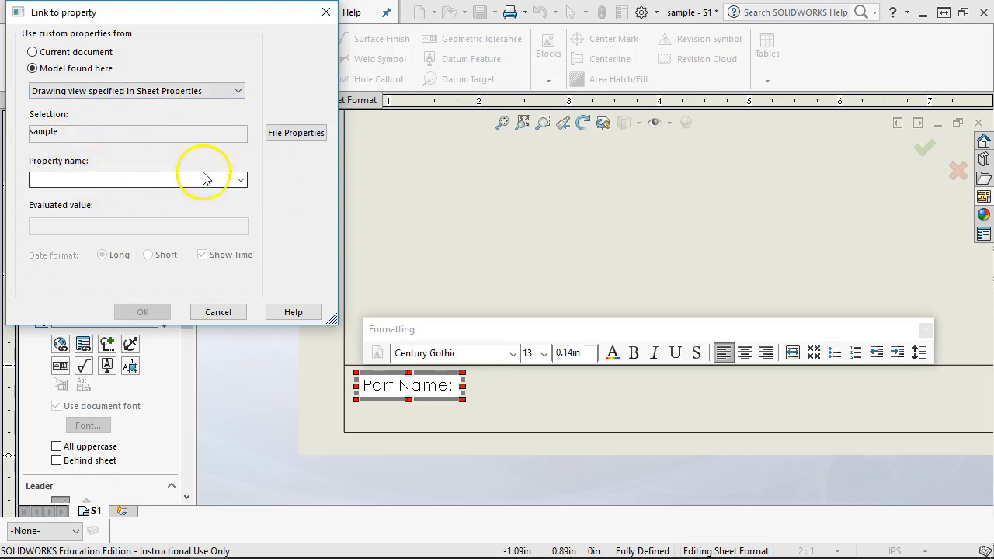
{"action": "left_click", "coordinate": [240, 180]}
{"action": "left_click", "coordinate": [76, 195]}
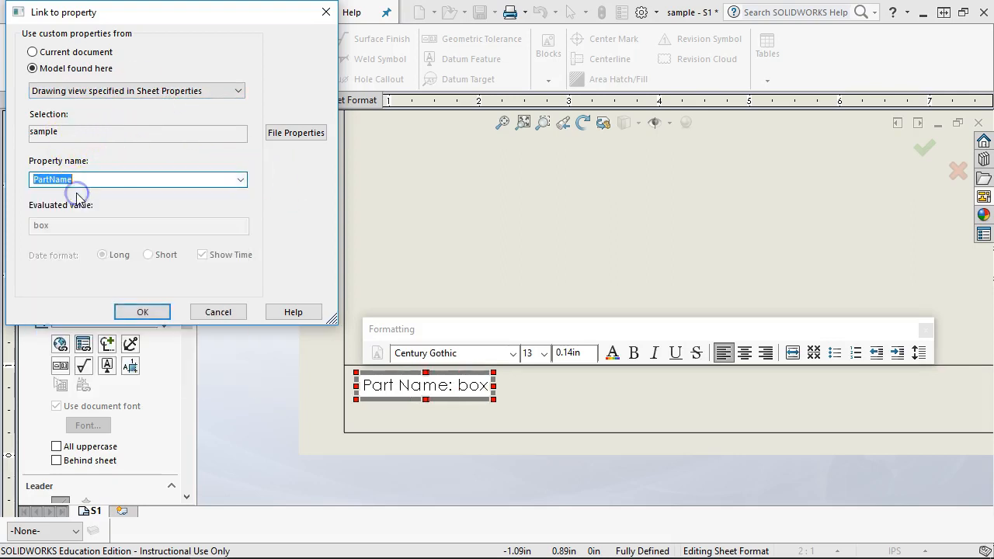
{"action": "left_click", "coordinate": [144, 310]}
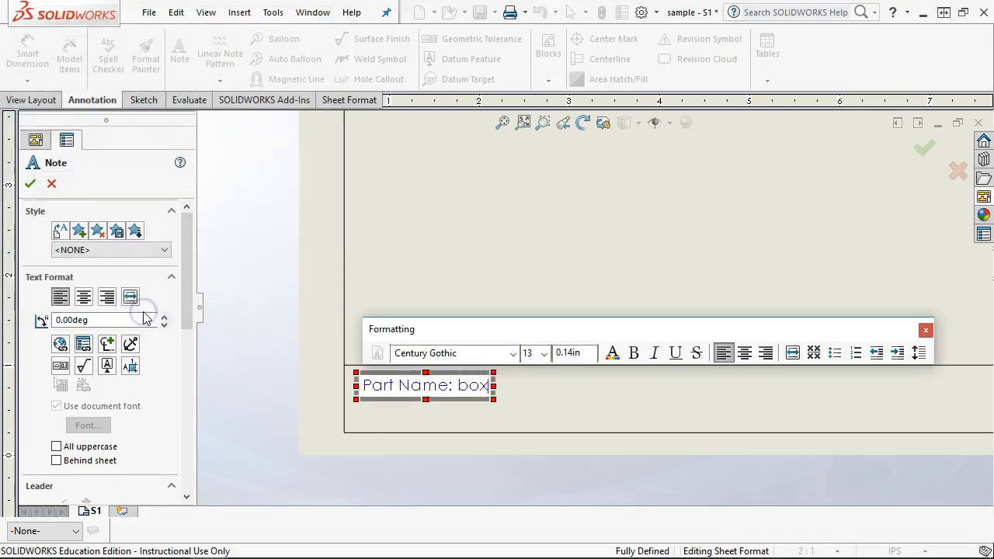
{"action": "left_click", "coordinate": [662, 253]}
{"action": "left_click", "coordinate": [651, 247]}
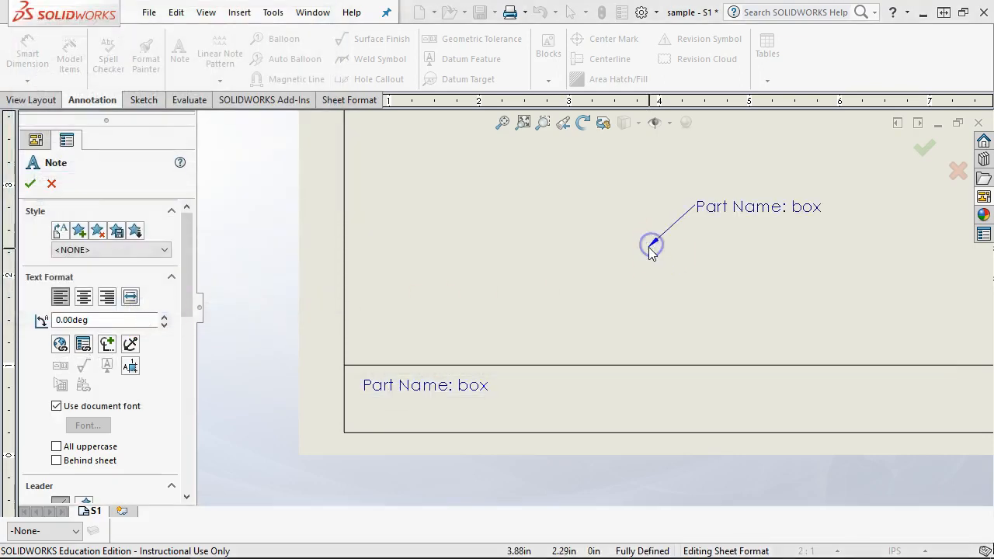
{"action": "key", "text": "Escape"}
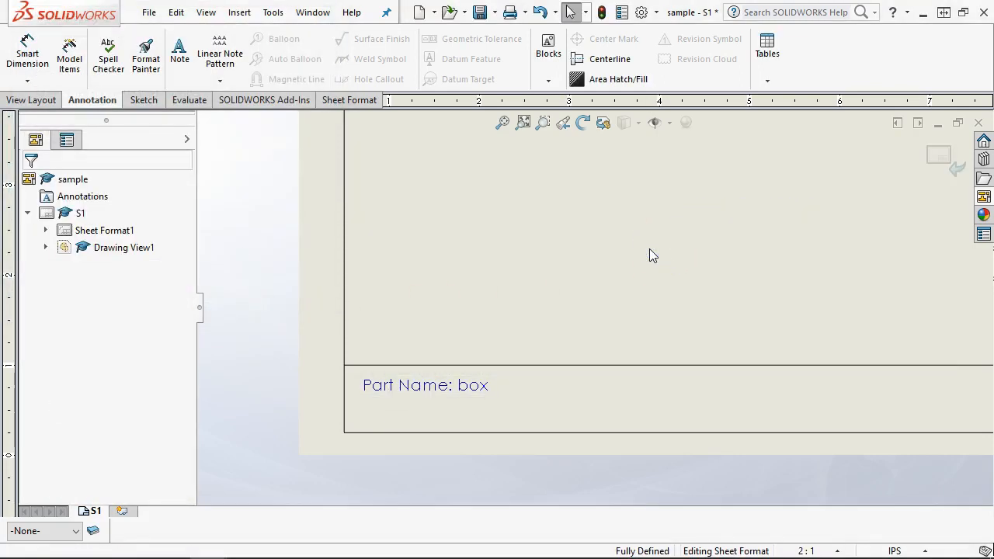
{"action": "scroll", "coordinate": [693, 336], "scroll_direction": "up", "scroll_amount": 3}
{"action": "scroll", "coordinate": [666, 313], "scroll_direction": "down", "scroll_amount": 2}
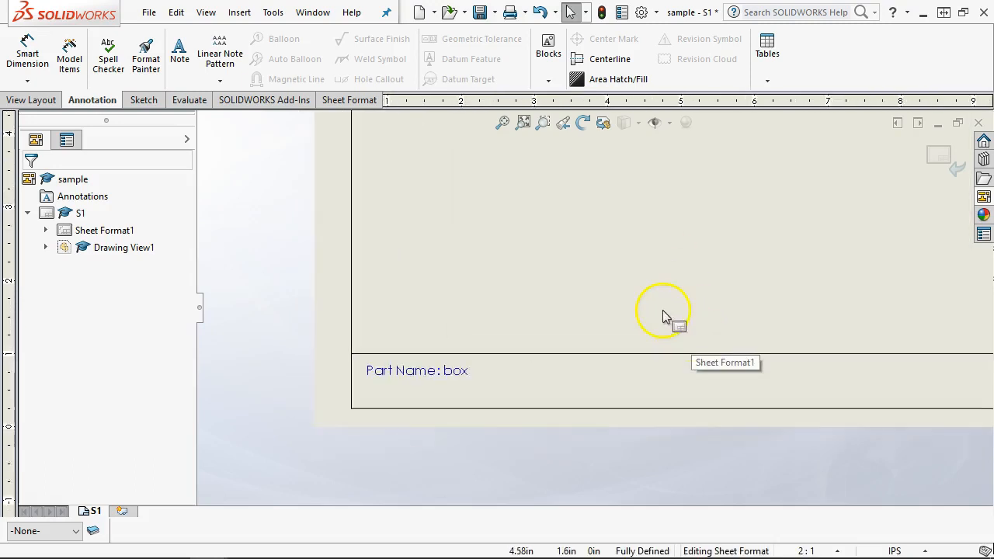
{"action": "scroll", "coordinate": [660, 280], "scroll_direction": "up", "scroll_amount": 3}
{"action": "scroll", "coordinate": [677, 158], "scroll_direction": "down", "scroll_amount": 2}
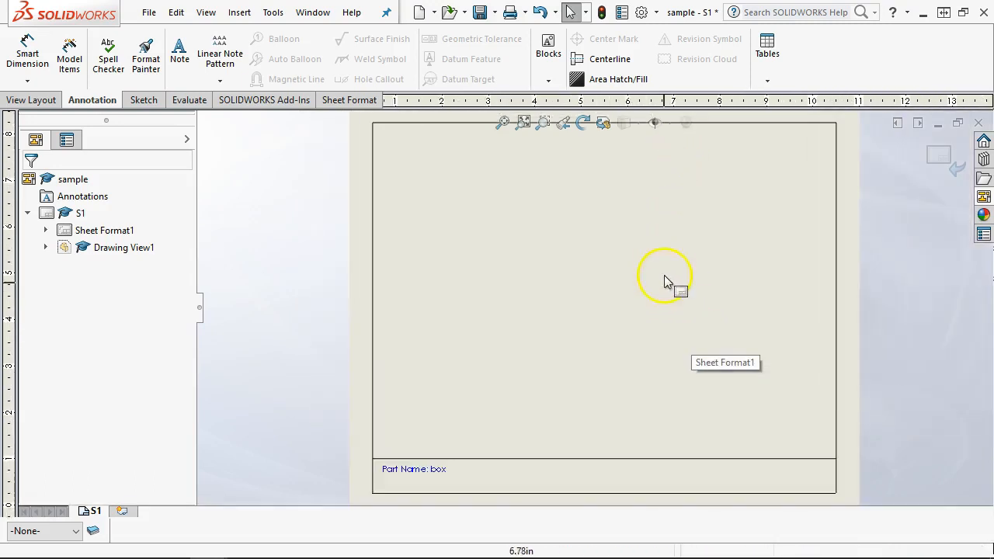
{"action": "scroll", "coordinate": [529, 456], "scroll_direction": "up", "scroll_amount": 2}
{"action": "scroll", "coordinate": [530, 455], "scroll_direction": "down", "scroll_amount": 2}
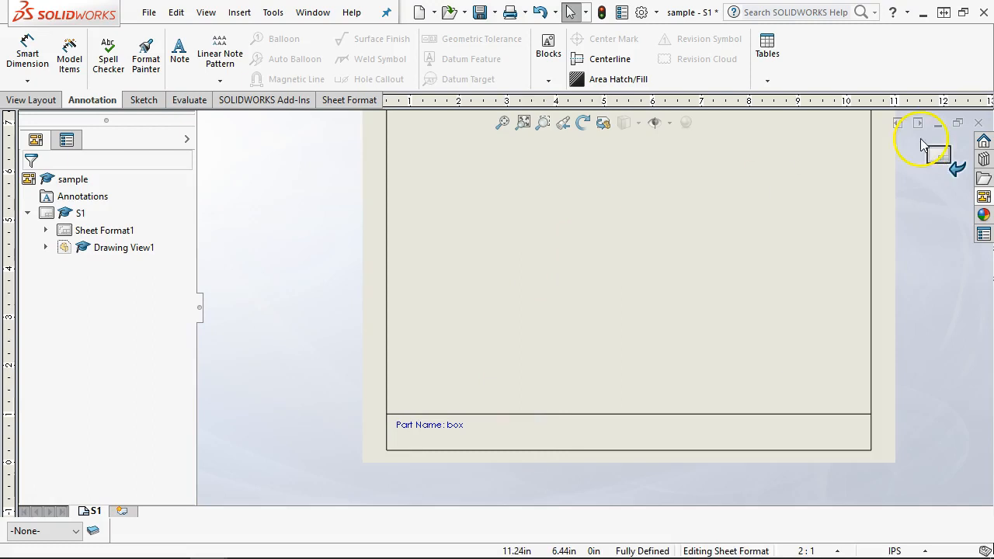
{"action": "scroll", "coordinate": [437, 443], "scroll_direction": "down", "scroll_amount": 4}
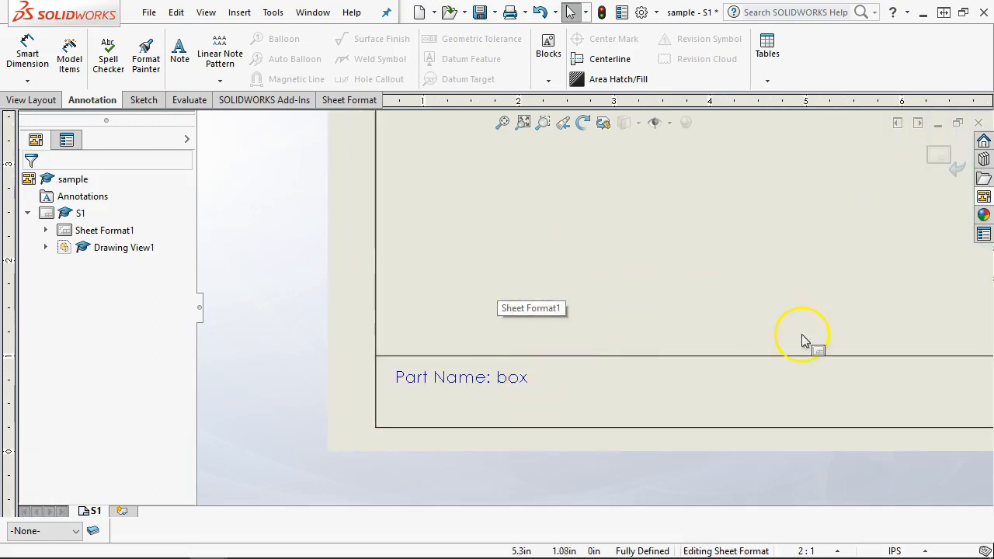
{"action": "scroll", "coordinate": [875, 371], "scroll_direction": "up", "scroll_amount": 3}
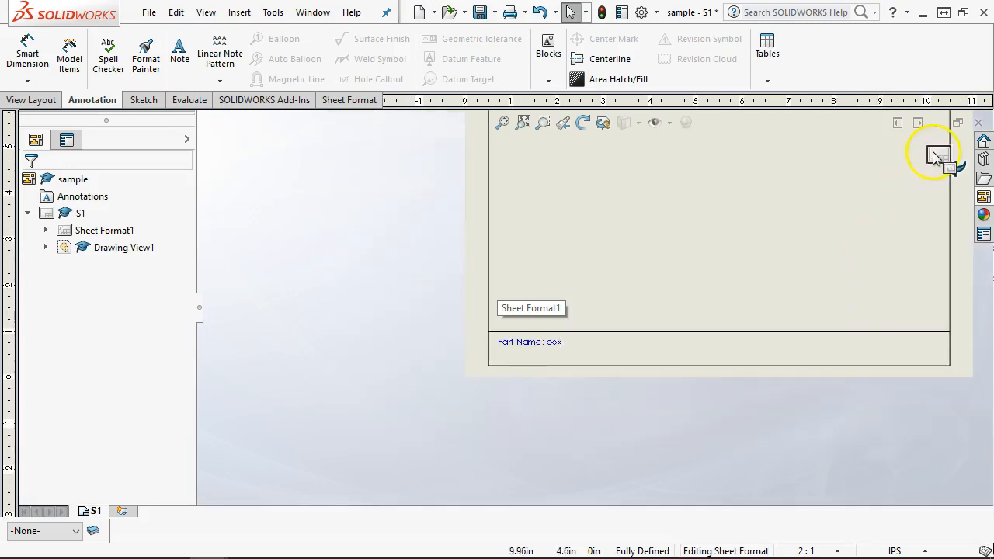
- Check the custom property source in the sheet properties while the sheet format is open for editing
{"action": "scroll", "coordinate": [739, 222], "scroll_direction": "up", "scroll_amount": 2}
{"action": "scroll", "coordinate": [739, 222], "scroll_direction": "down", "scroll_amount": 1}
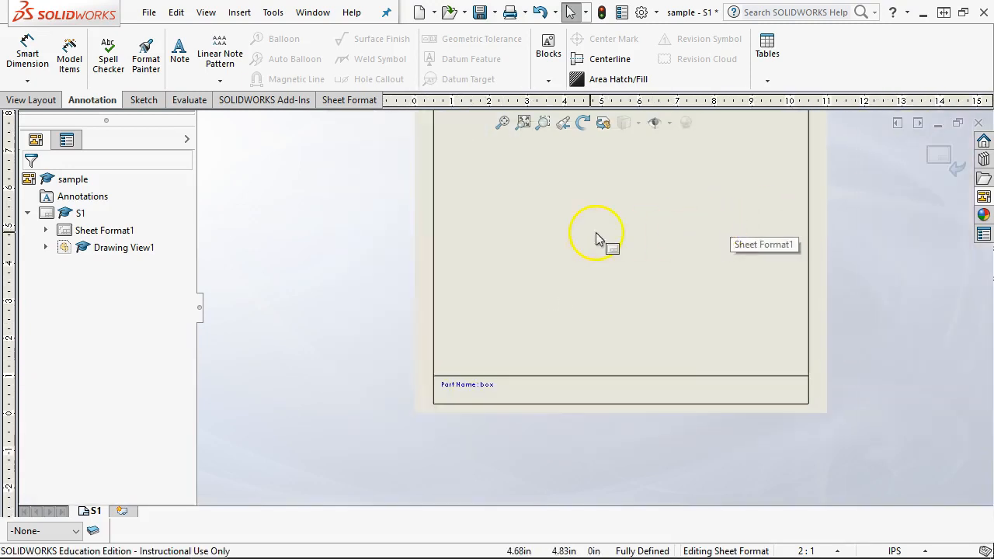
{"action": "right_click", "coordinate": [595, 232]}
{"action": "left_click", "coordinate": [638, 394]}
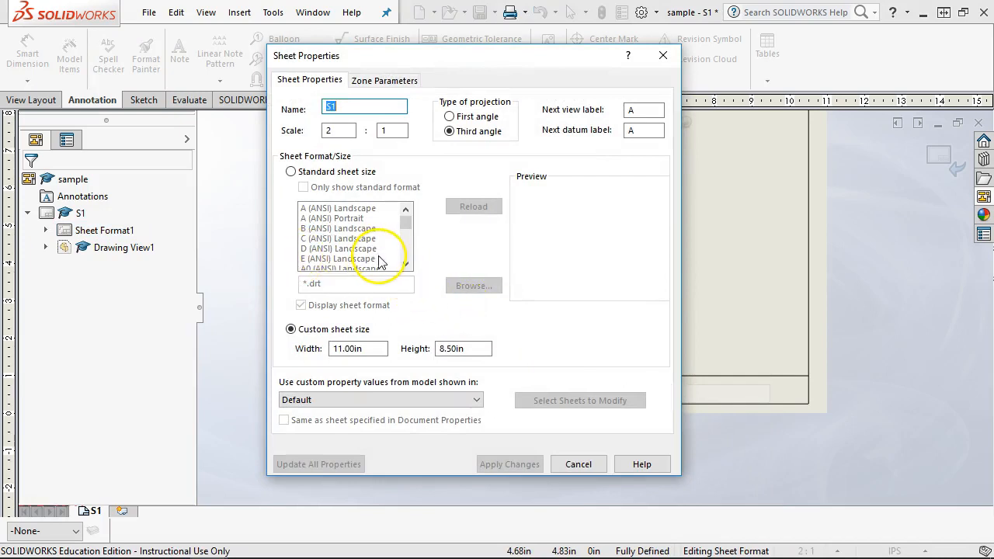
{"action": "left_click", "coordinate": [571, 465]}
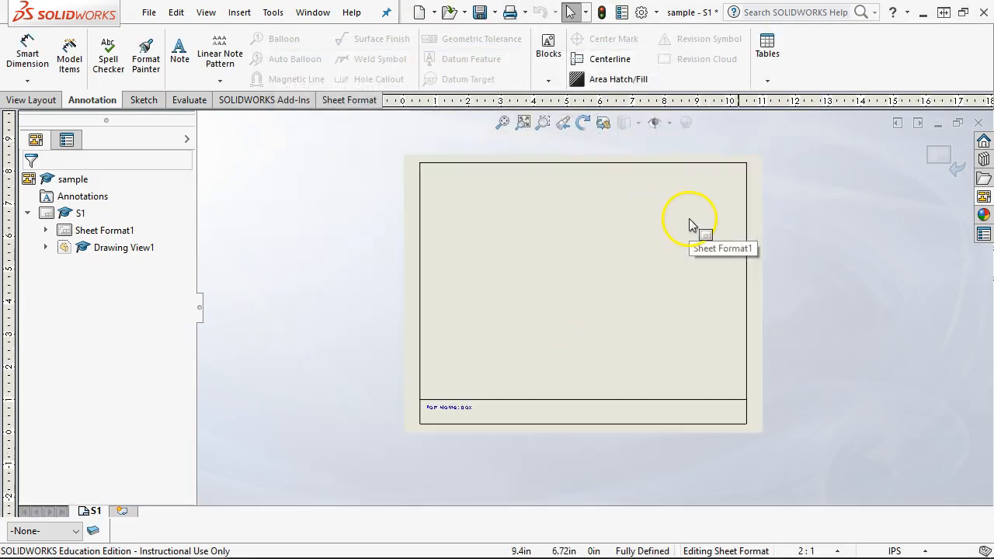
- Exit sheet format editing and set the document's drawing sheet properties to use custom property values from sheet number 1 on all sheets
{"action": "left_click", "coordinate": [940, 155]}
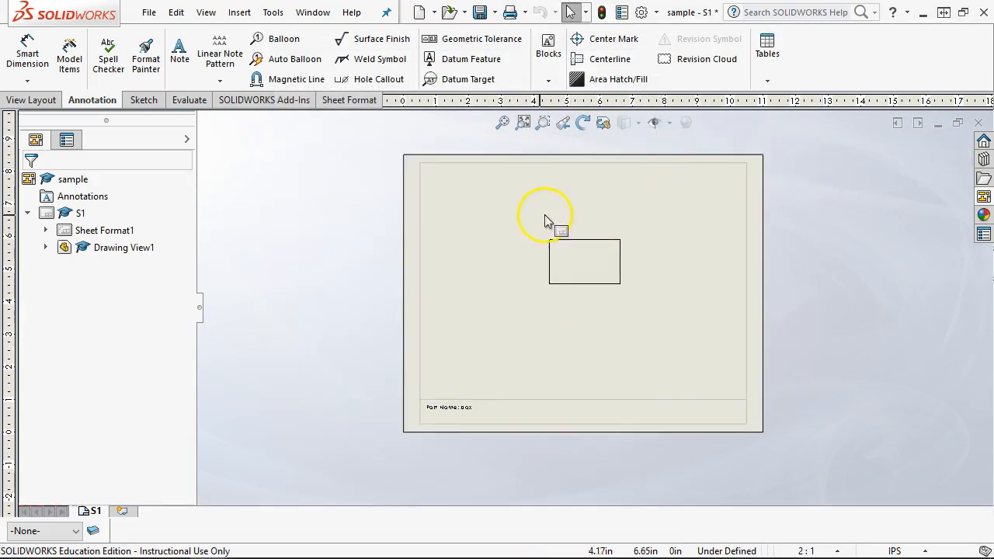
{"action": "right_click", "coordinate": [490, 211]}
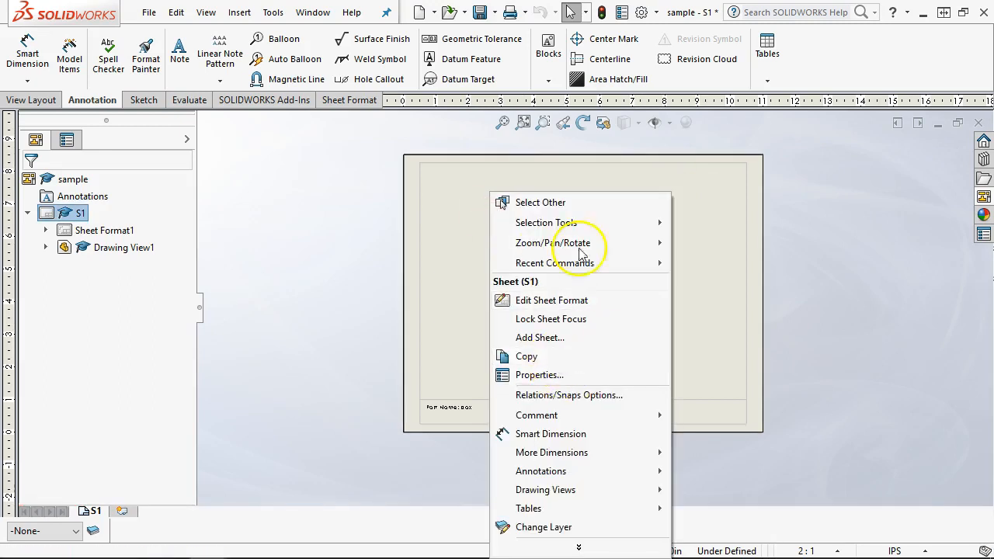
{"action": "left_click", "coordinate": [642, 13]}
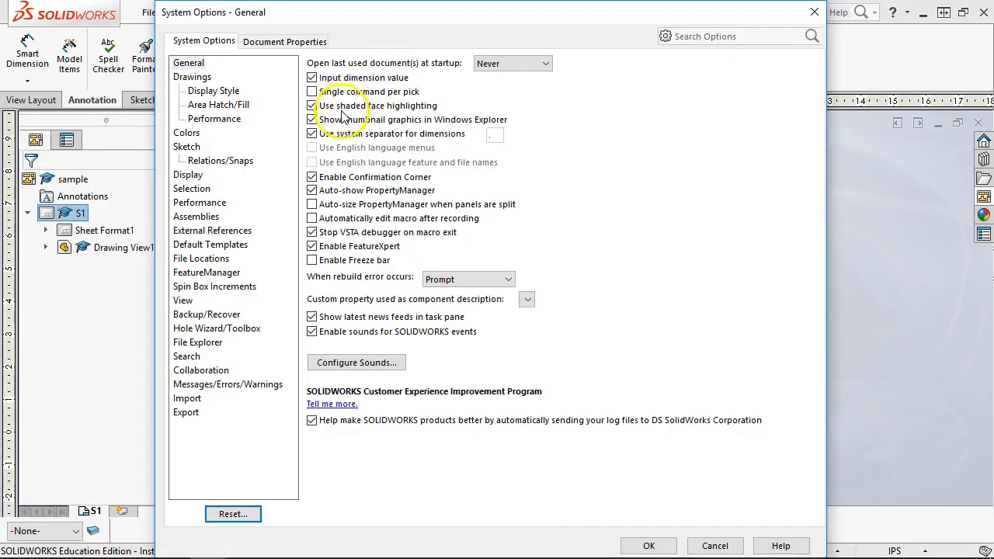
{"action": "left_click", "coordinate": [284, 41]}
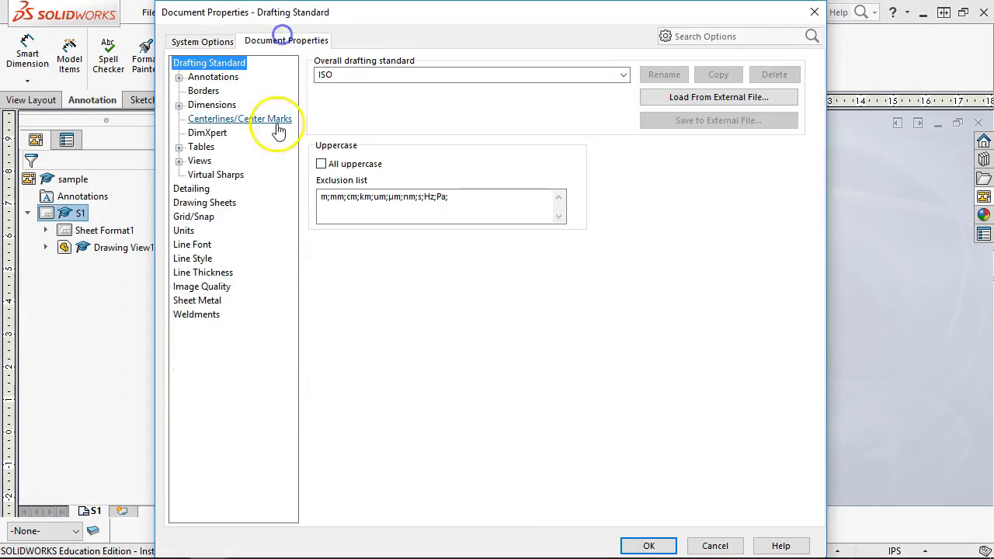
{"action": "left_click", "coordinate": [190, 203]}
{"action": "left_click", "coordinate": [325, 302]}
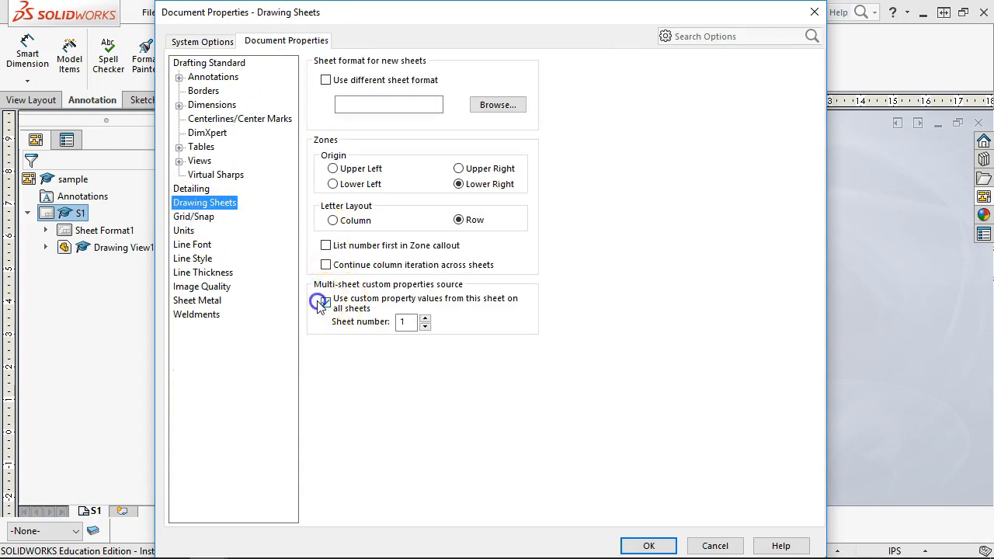
{"action": "left_click", "coordinate": [644, 545]}
- Review which model view supplies the custom property values in sheet S1's properties, leaving the settings as they are
{"action": "right_click", "coordinate": [481, 211]}
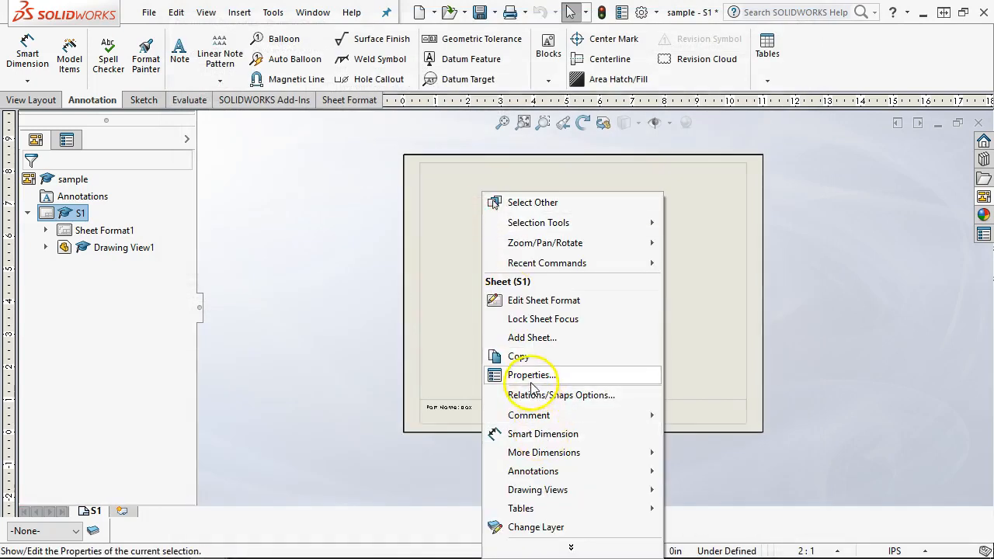
{"action": "left_click", "coordinate": [565, 374]}
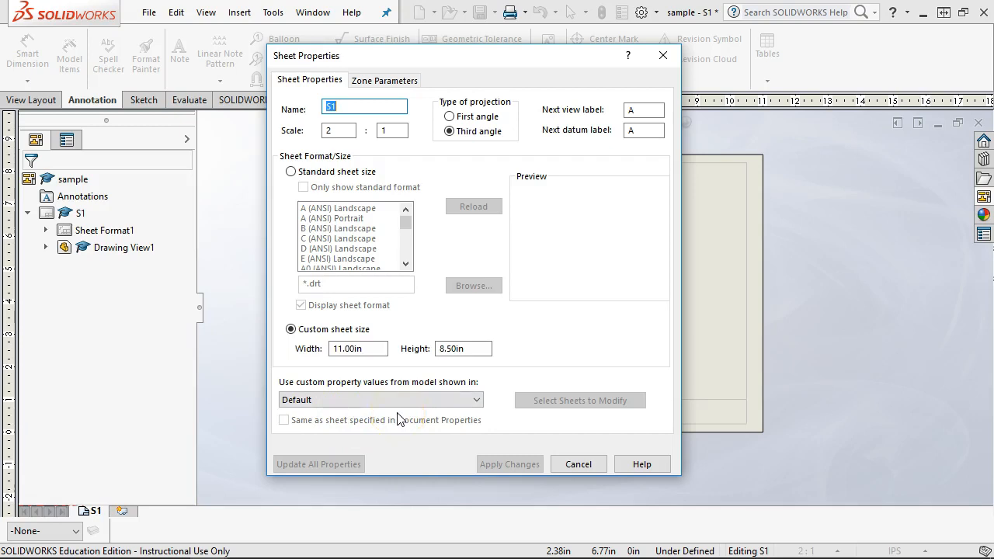
{"action": "left_click", "coordinate": [575, 464]}
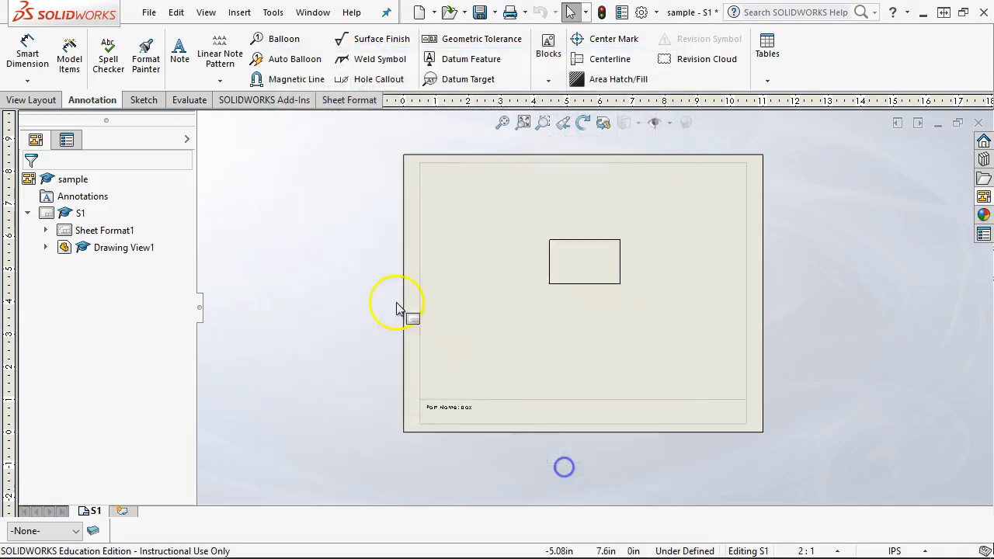
- Save the sheet format as "my blank a" in the sheetformat folder
{"action": "left_click", "coordinate": [148, 13]}
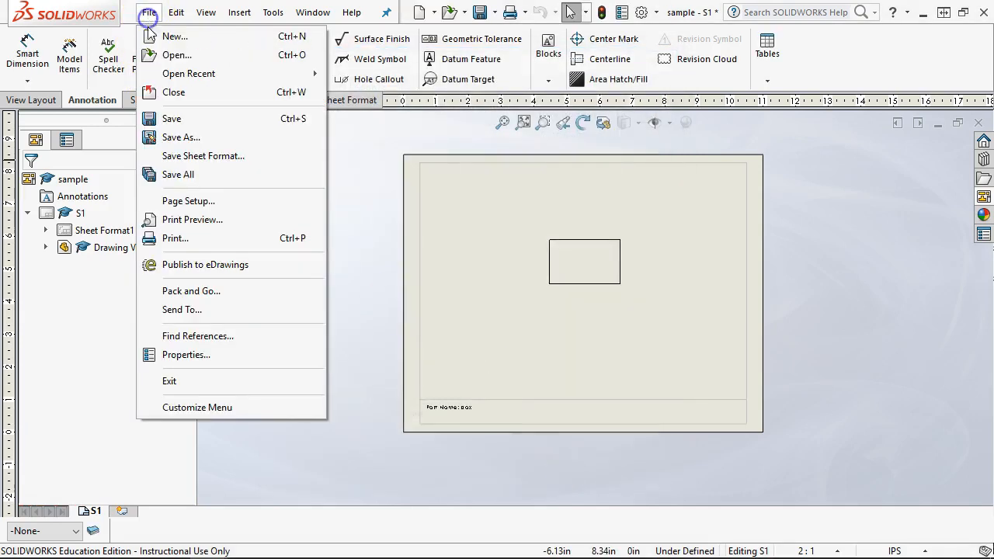
{"action": "left_click", "coordinate": [171, 155]}
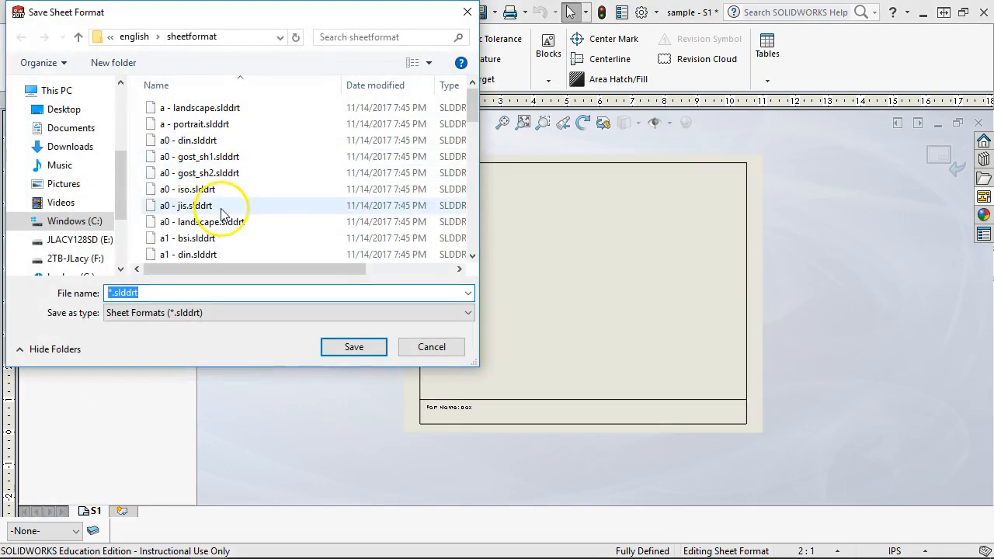
{"action": "type", "text": "m"}
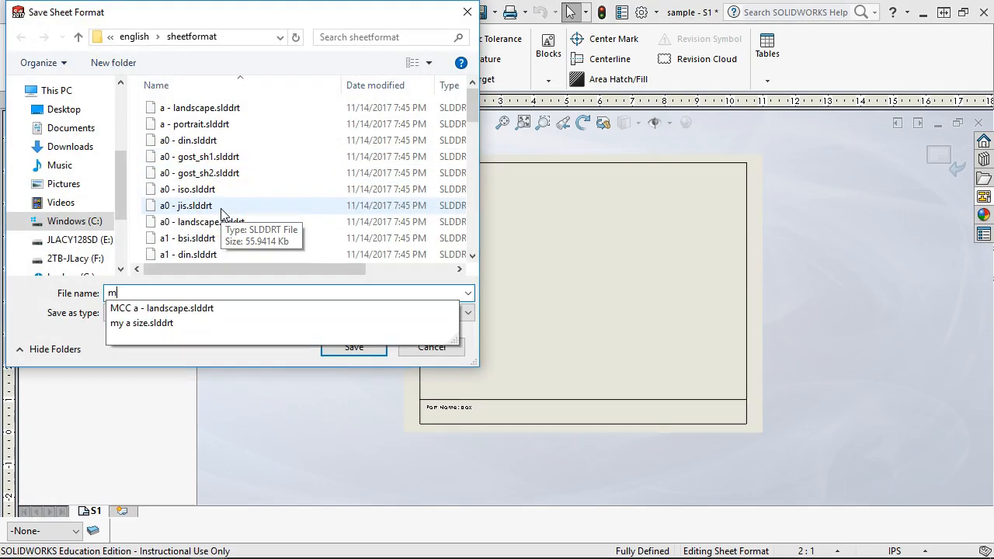
{"action": "type", "text": "y blank a"}
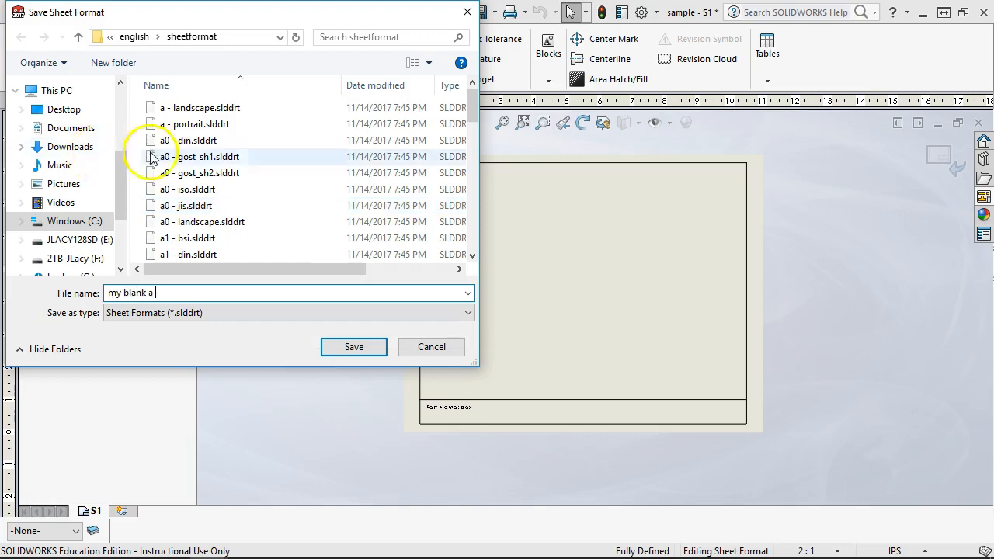
{"action": "left_click", "coordinate": [356, 346]}
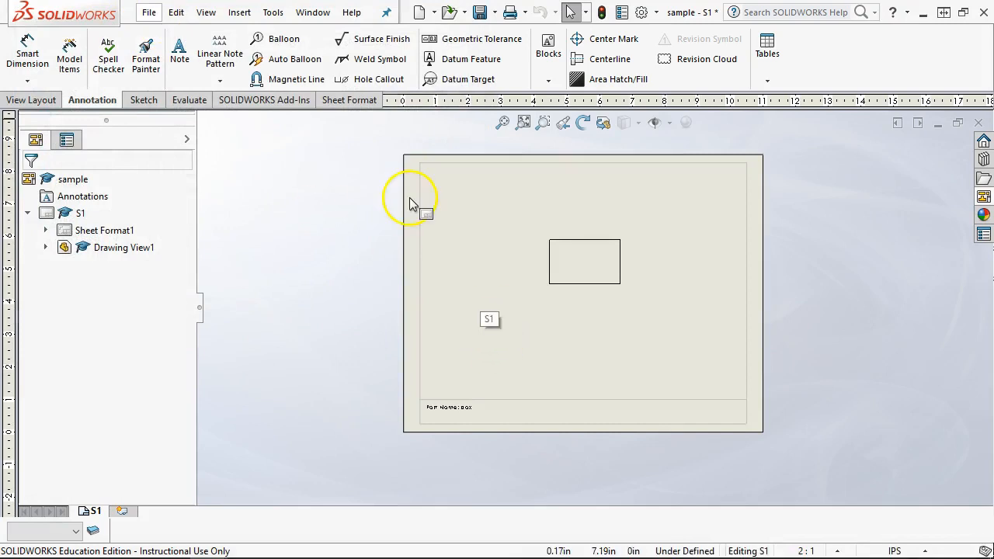
- Switch sheet S1 to the standard sheet size "my blank a", apply it, and agree to delete the modified notes
{"action": "right_click", "coordinate": [490, 269]}
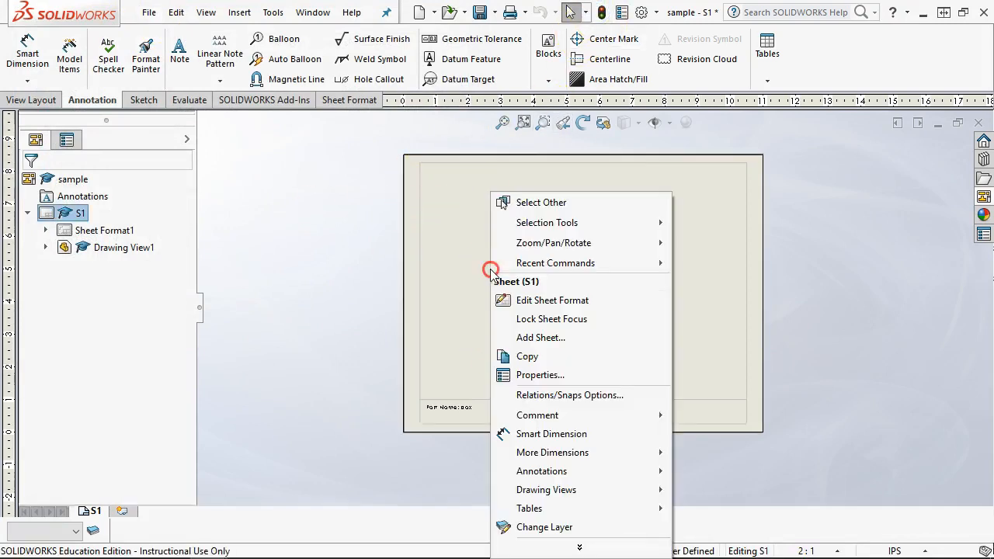
{"action": "left_click", "coordinate": [541, 375]}
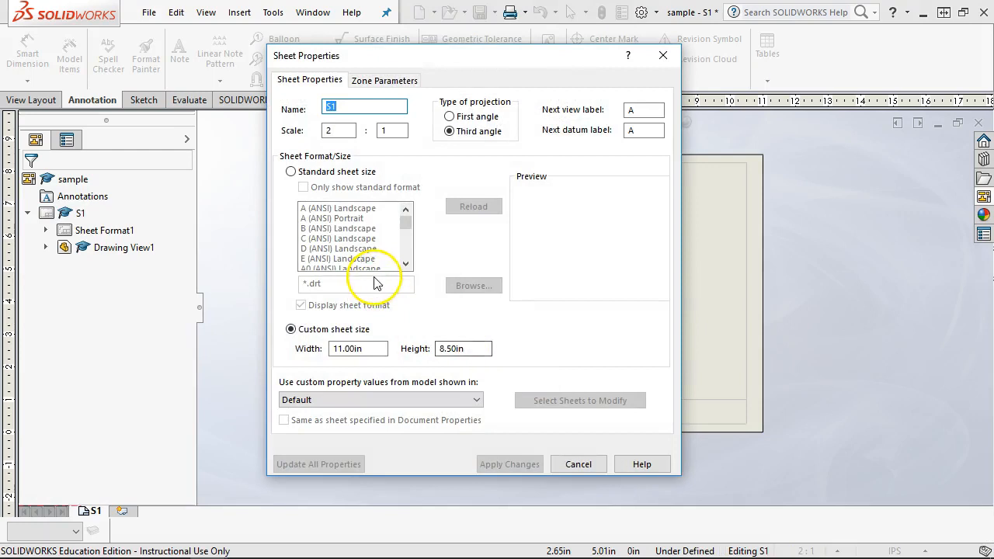
{"action": "left_click", "coordinate": [290, 171]}
{"action": "left_click_drag", "start_coordinate": [405, 224], "coordinate": [407, 264]}
{"action": "left_click", "coordinate": [322, 248]}
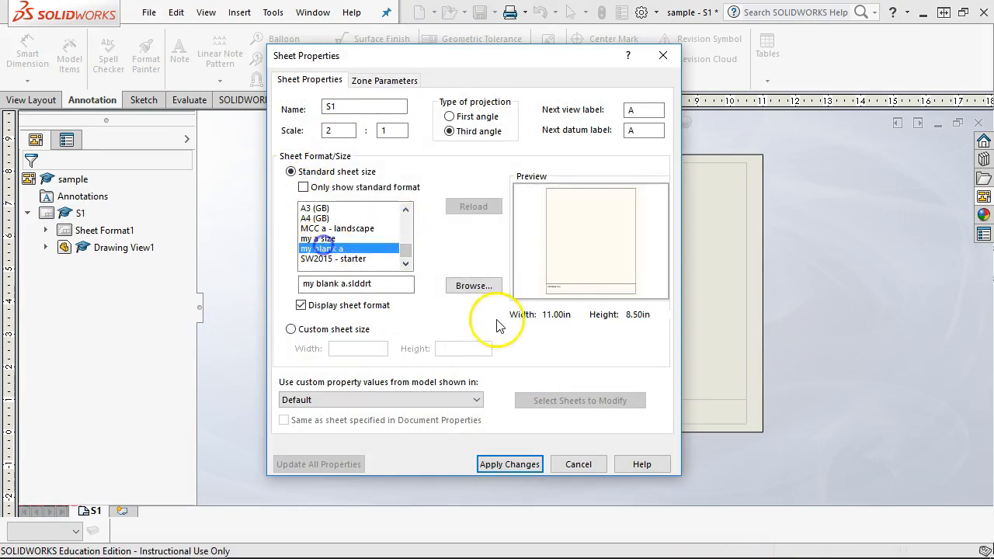
{"action": "left_click", "coordinate": [509, 464]}
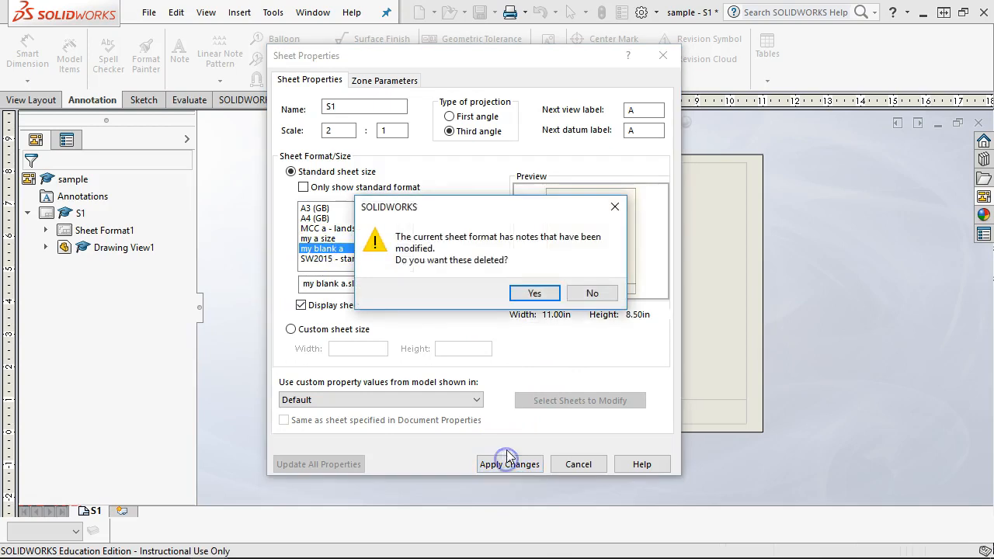
{"action": "left_click", "coordinate": [538, 292]}
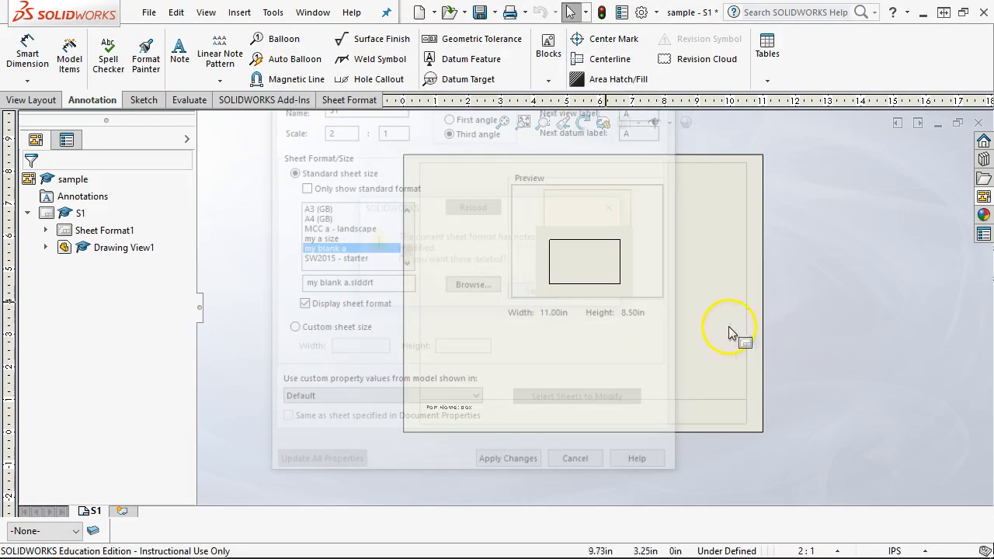
- Reload the sheet format in sheet S1's properties, reselect "my blank a" and apply the changes
{"action": "scroll", "coordinate": [678, 336], "scroll_direction": "down", "scroll_amount": 2}
{"action": "right_click", "coordinate": [477, 231]}
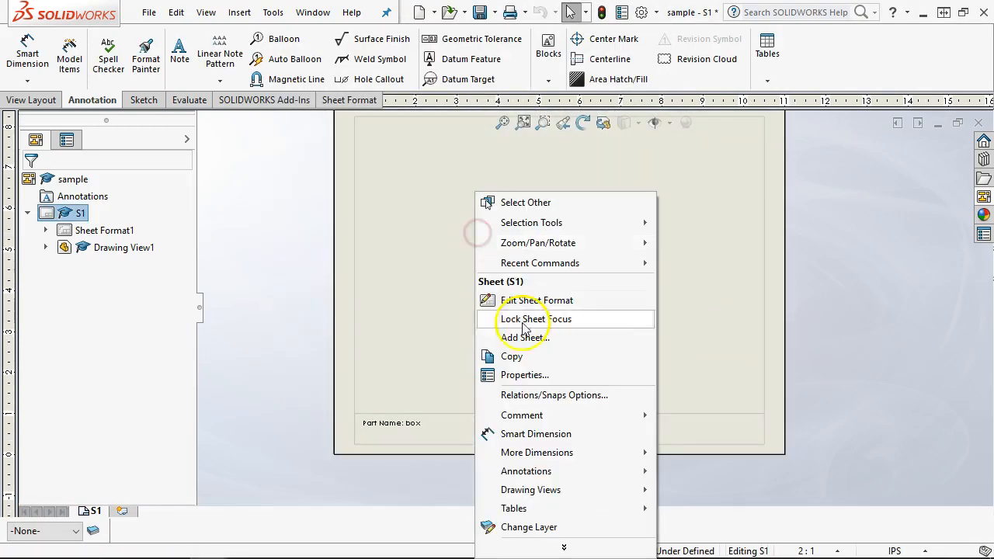
{"action": "left_click", "coordinate": [525, 374]}
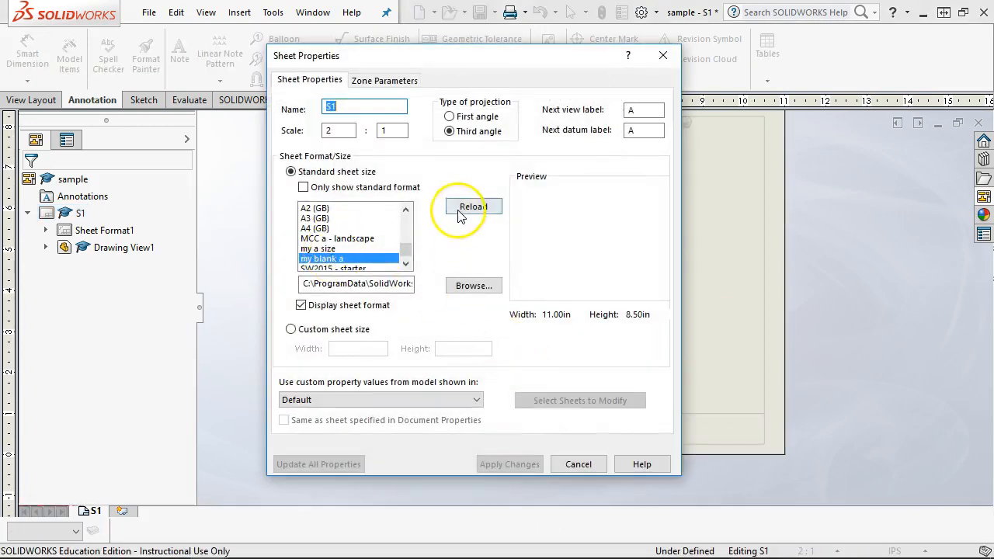
{"action": "left_click", "coordinate": [460, 209]}
{"action": "left_click", "coordinate": [350, 284]}
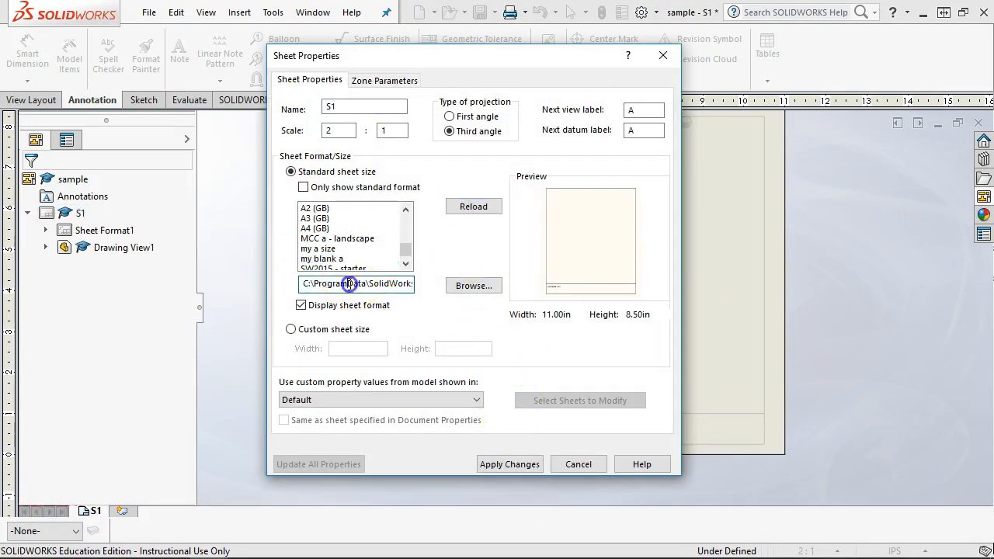
{"action": "left_click", "coordinate": [322, 258]}
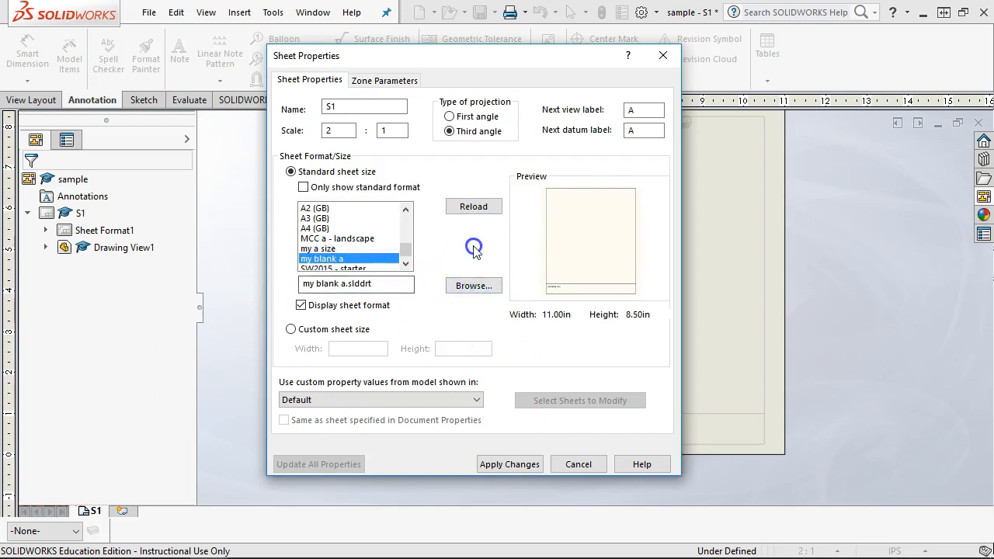
{"action": "left_click", "coordinate": [507, 464]}
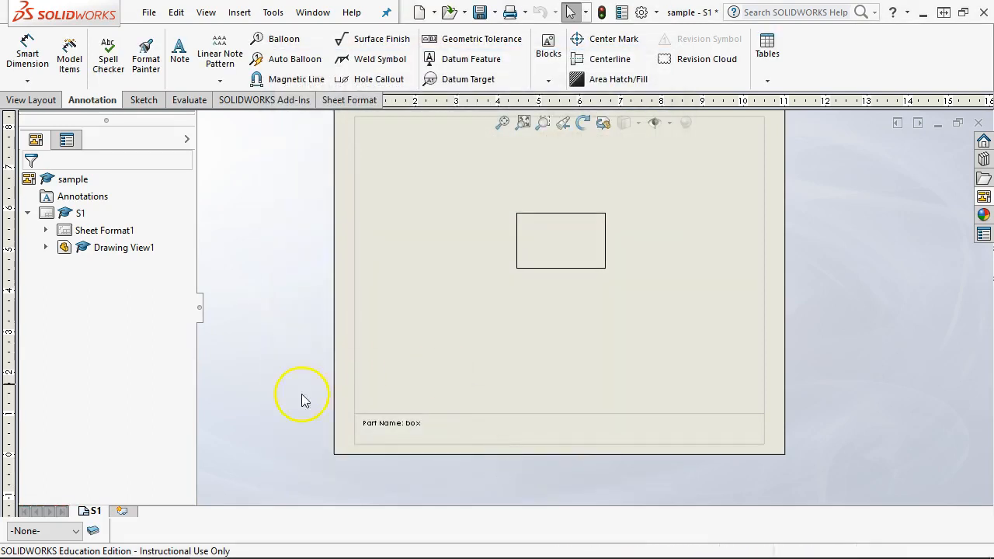
- Add a new sheet to the drawing to check the saved format on it, and delete that sheet again
{"action": "left_click", "coordinate": [123, 511]}
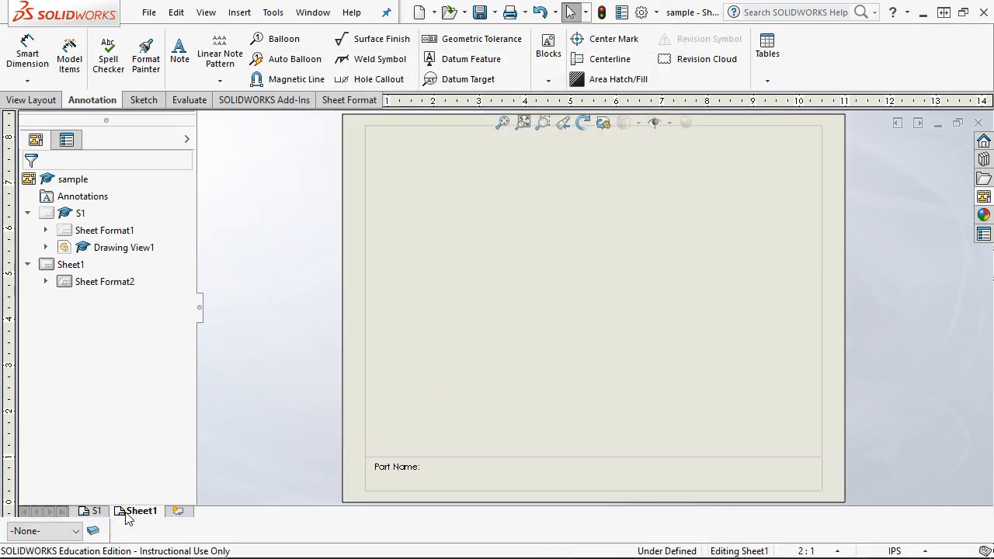
{"action": "right_click", "coordinate": [140, 514]}
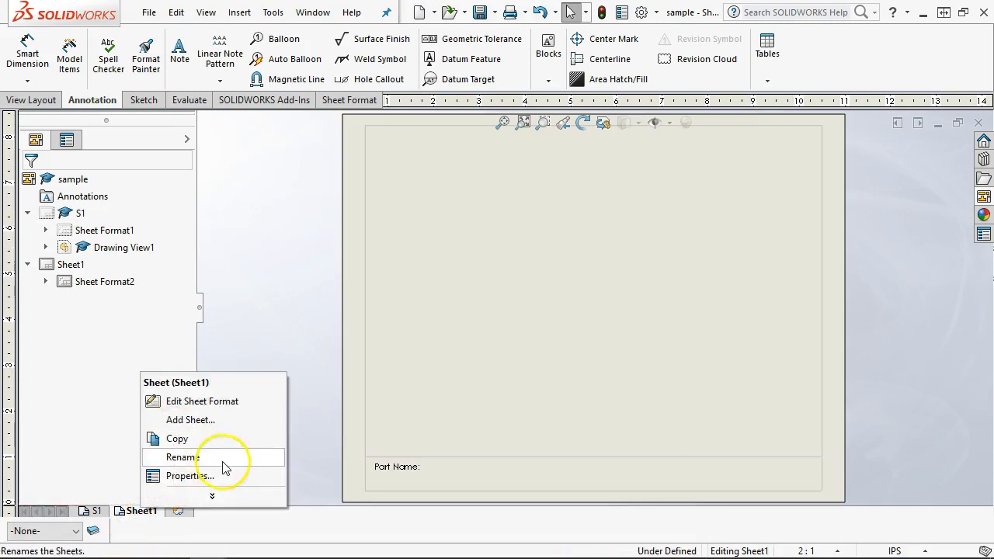
{"action": "left_click", "coordinate": [213, 496]}
{"action": "left_click", "coordinate": [178, 437]}
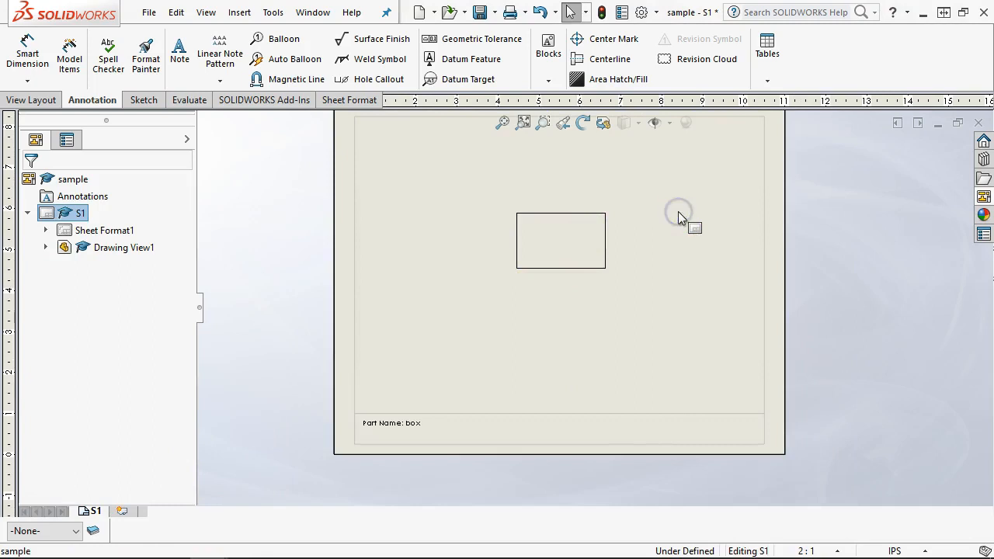
- Delete the sample part's drawing view from sheet S1
{"action": "left_click", "coordinate": [569, 208]}
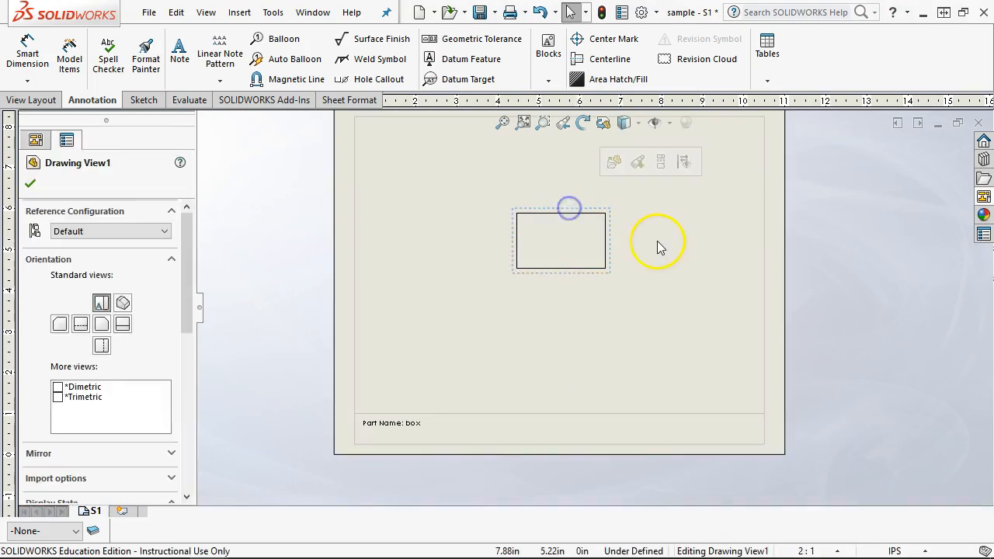
{"action": "key", "text": "Delete"}
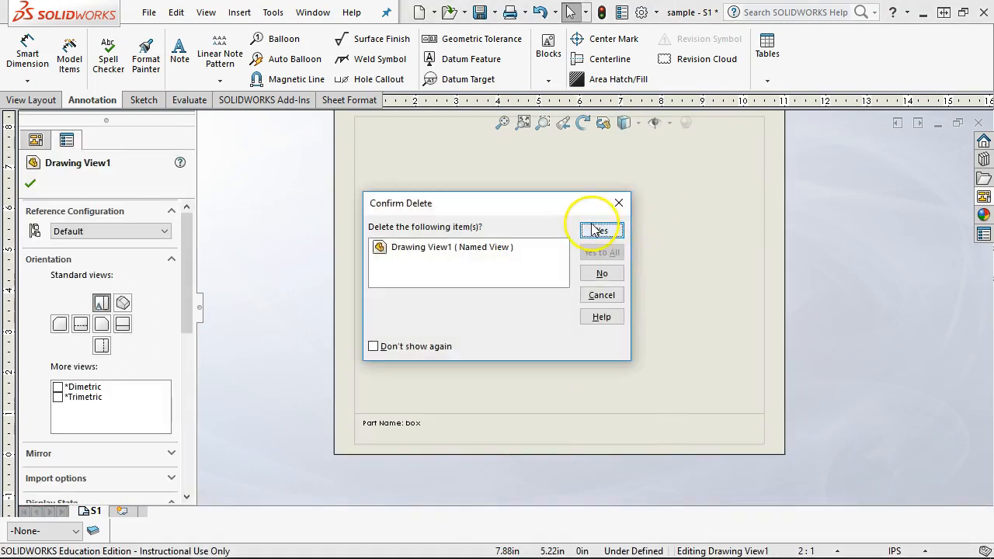
{"action": "left_click", "coordinate": [599, 231]}
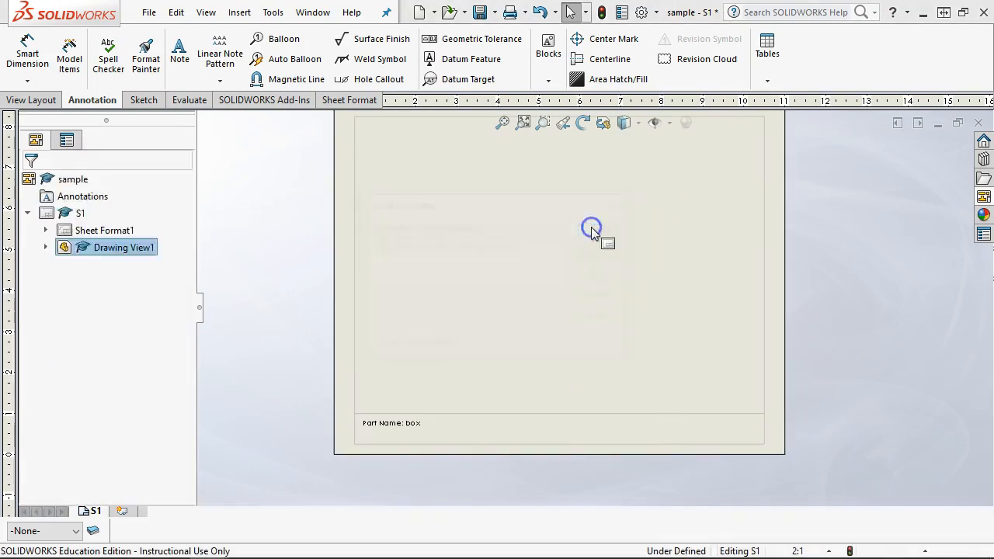
- Save the sheet format again as "my blank a", replacing the existing file
{"action": "left_click", "coordinate": [154, 14]}
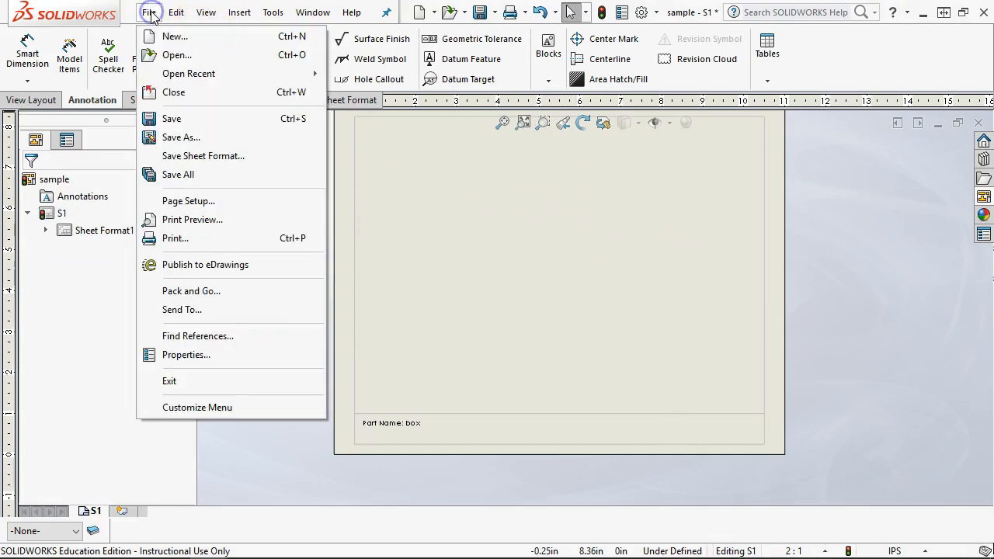
{"action": "left_click", "coordinate": [168, 156]}
{"action": "left_click", "coordinate": [336, 348]}
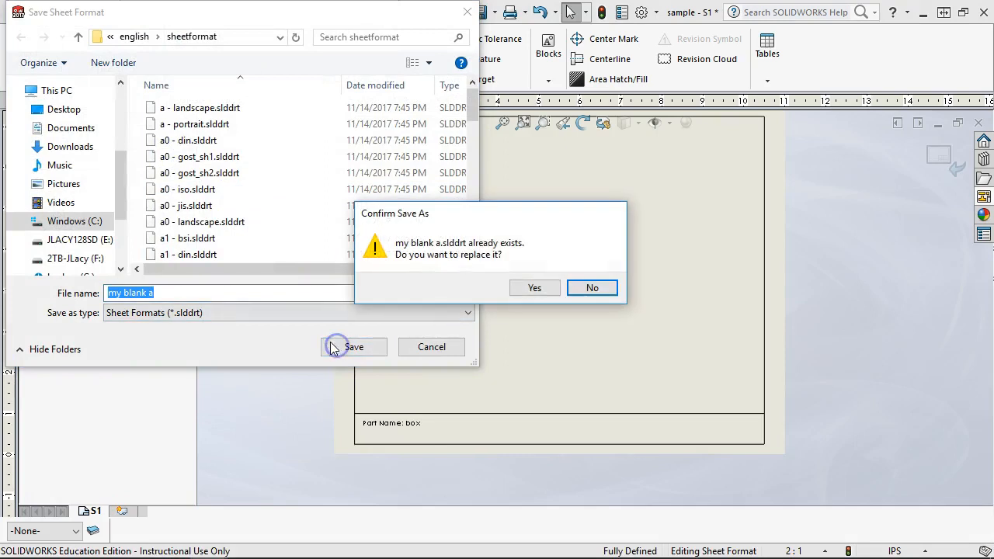
{"action": "left_click", "coordinate": [525, 288]}
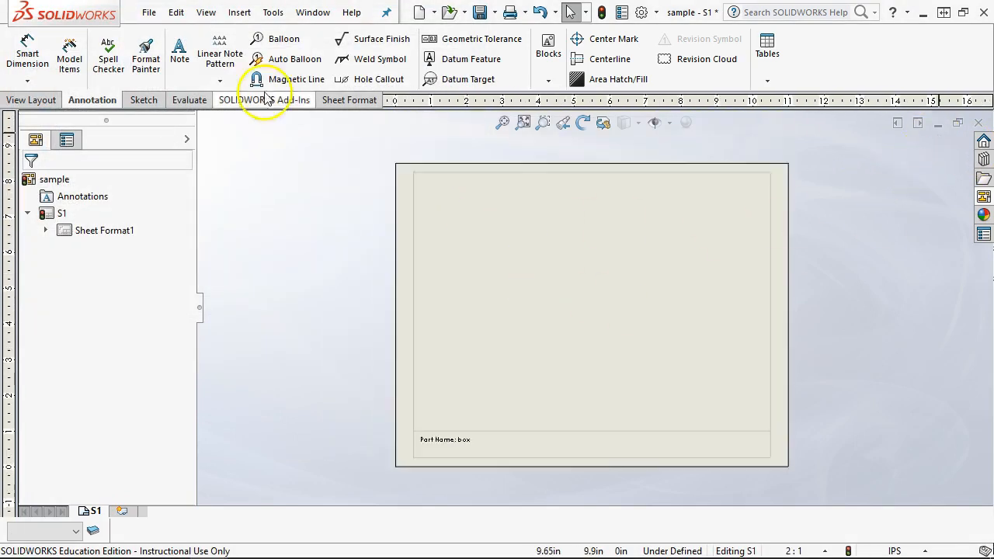
- Save the drawing as a drawing template (*.drwdot) named "my blank a size" in the SOLIDWORKS 2017 templates folder
{"action": "left_click", "coordinate": [148, 13]}
{"action": "left_click", "coordinate": [186, 138]}
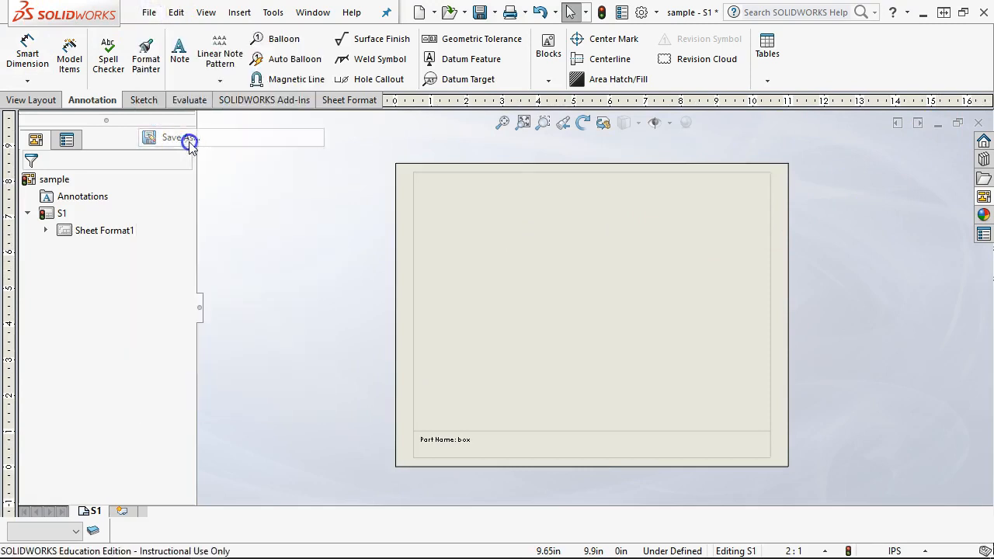
{"action": "left_click", "coordinate": [230, 246]}
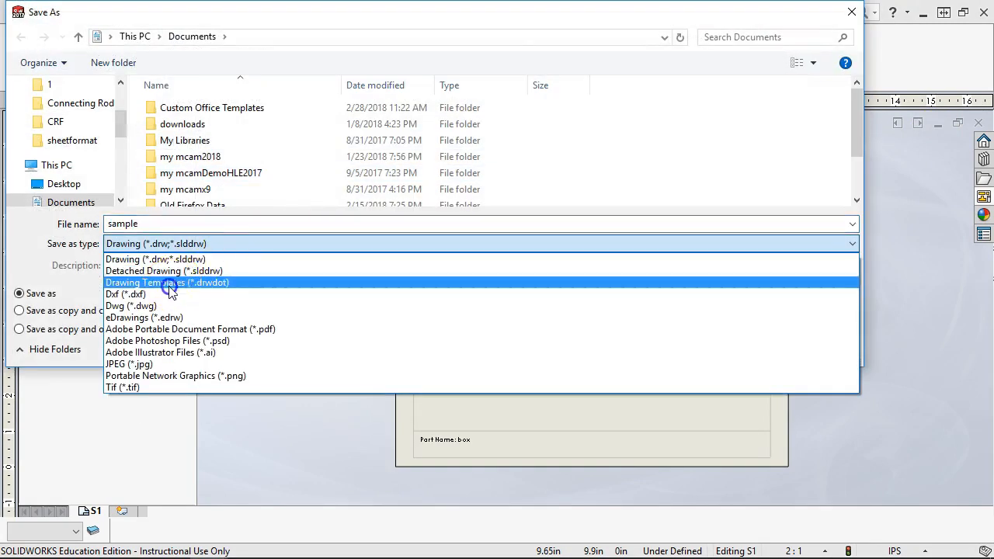
{"action": "left_click", "coordinate": [229, 282]}
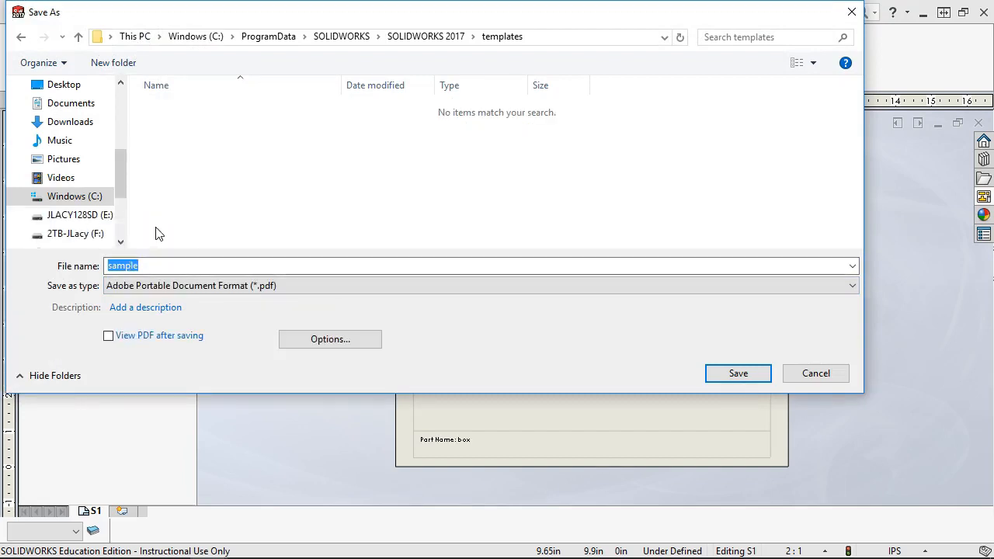
{"action": "left_click", "coordinate": [162, 286]}
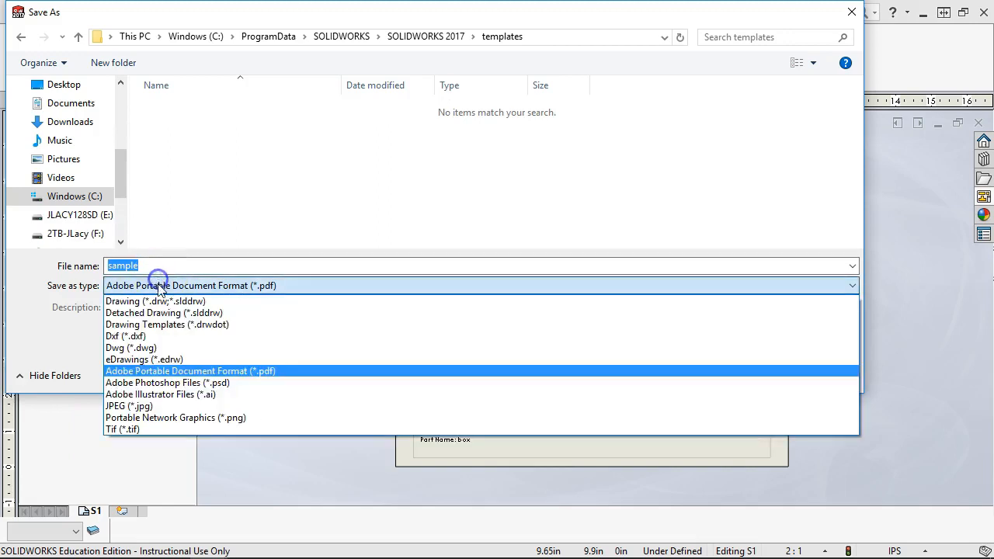
{"action": "left_click", "coordinate": [163, 326]}
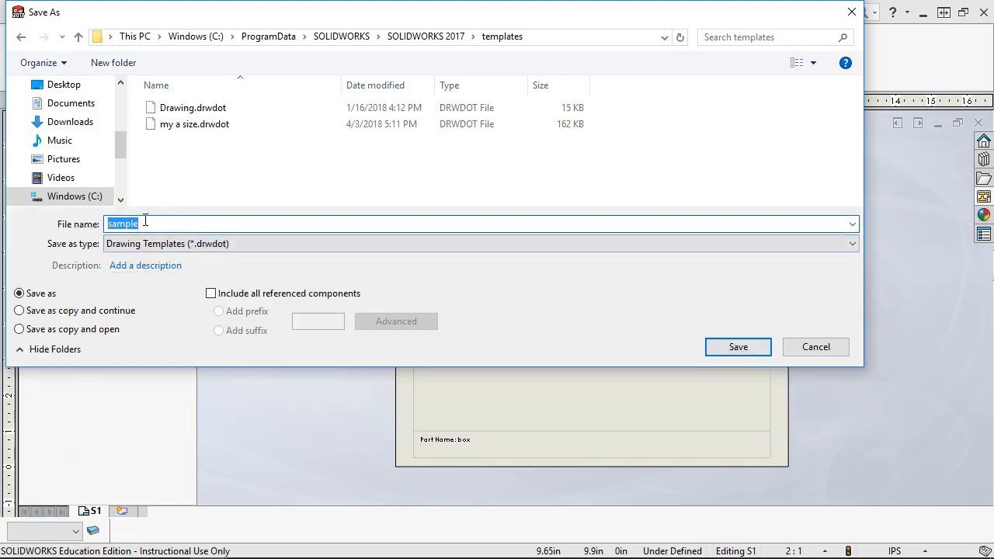
{"action": "type", "text": "my"}
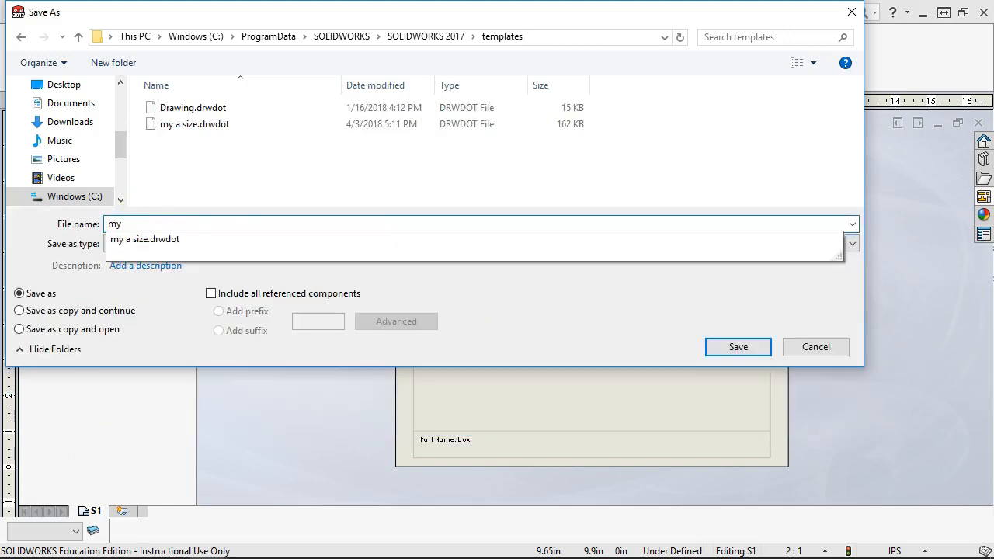
{"action": "type", "text": " blank a"}
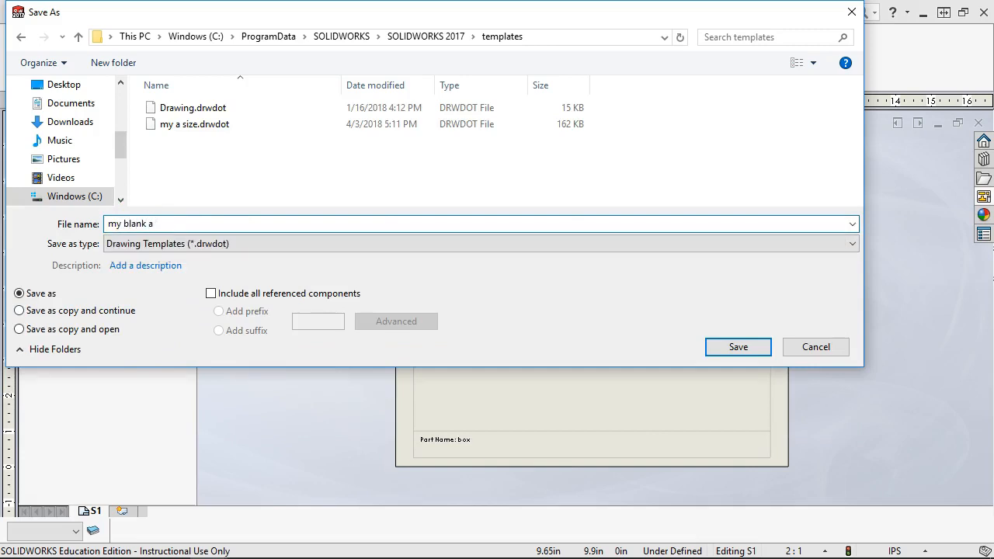
{"action": "type", "text": " size"}
{"action": "left_click", "coordinate": [749, 346]}
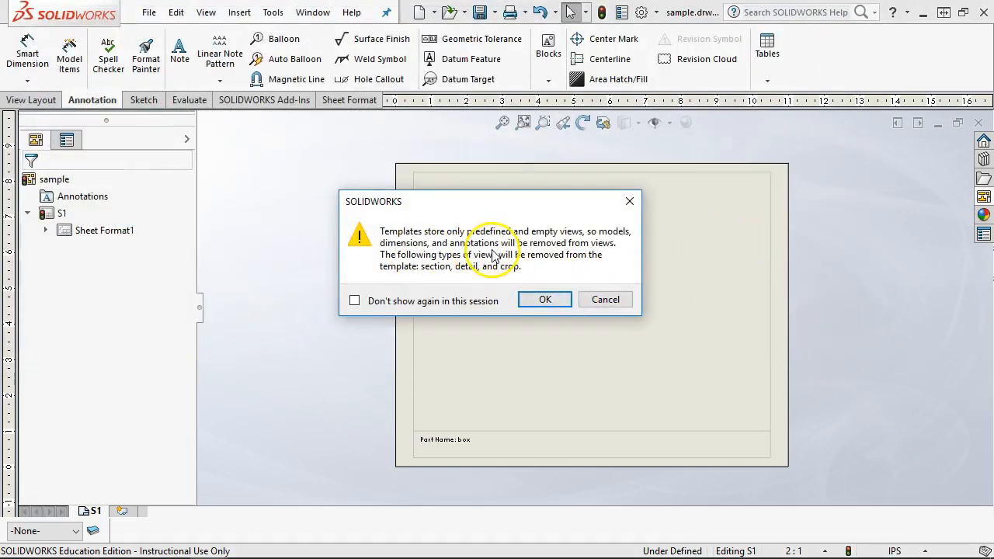
{"action": "left_click", "coordinate": [545, 300]}
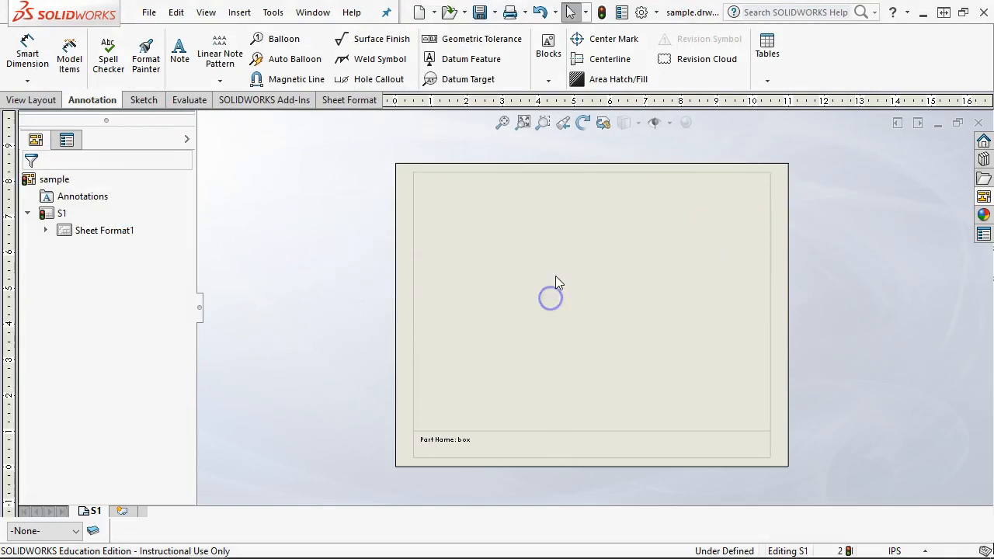
- Close the drawing and the sample part, and create a new drawing from the "my blank a size" template without inserting a model
{"action": "left_click", "coordinate": [976, 124]}
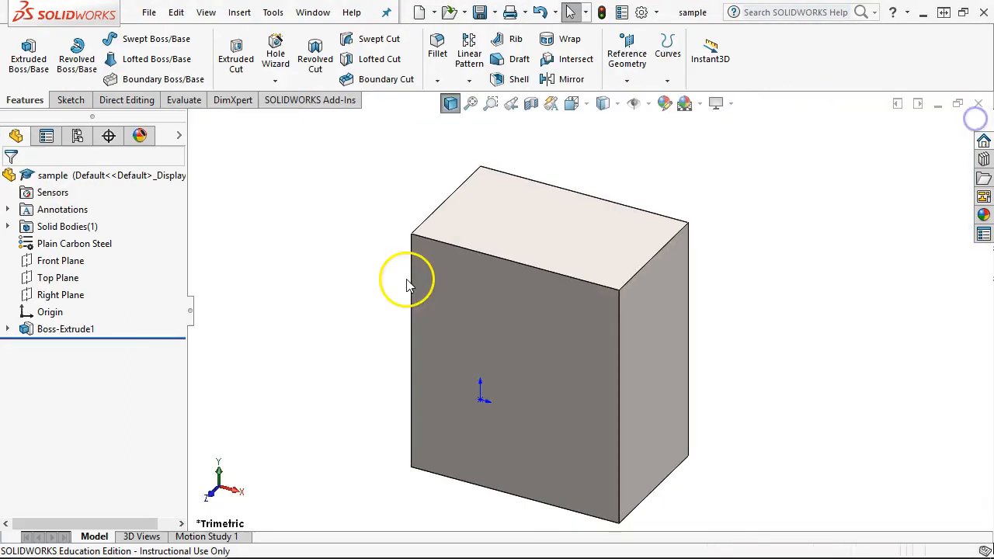
{"action": "left_click", "coordinate": [977, 104]}
{"action": "left_click", "coordinate": [148, 12]}
{"action": "mouse_move", "coordinate": [148, 12]}
{"action": "left_click", "coordinate": [159, 37]}
{"action": "left_click", "coordinate": [279, 90]}
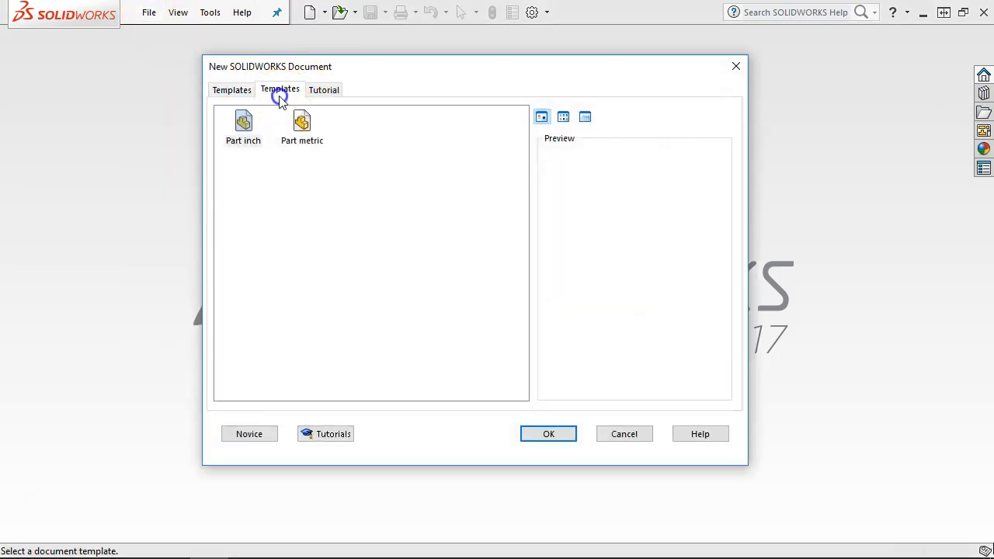
{"action": "double_click", "coordinate": [472, 146]}
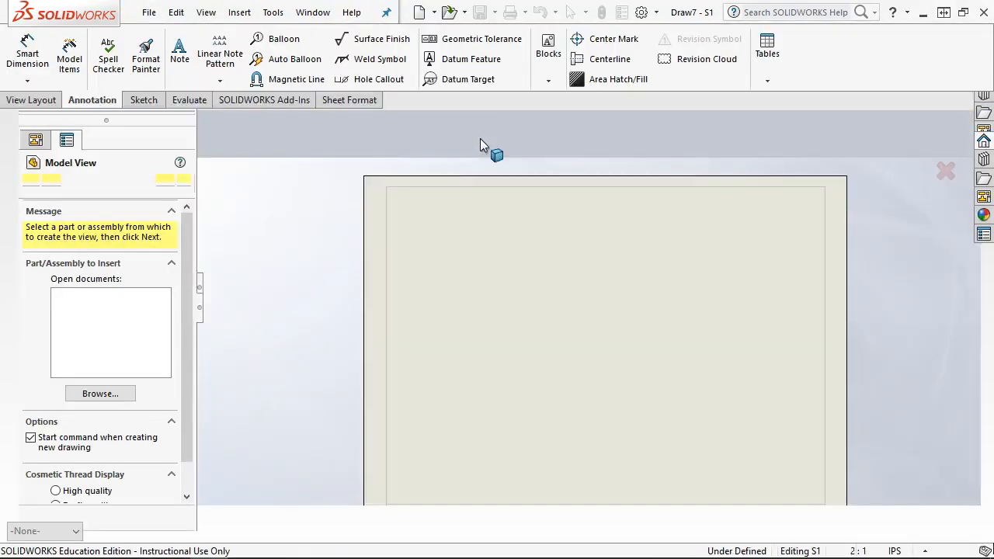
{"action": "left_click", "coordinate": [52, 179]}
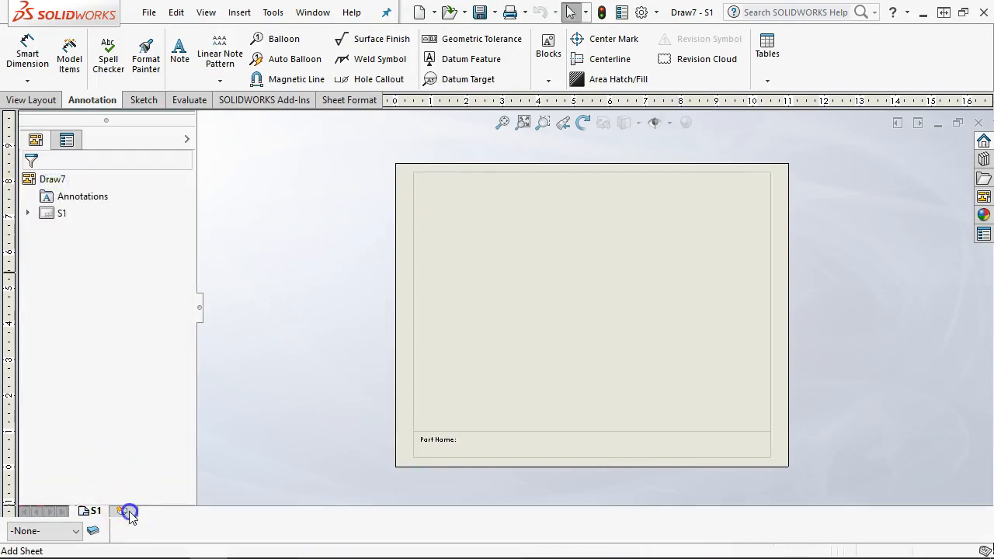
- Add a second sheet to the new drawing to check its format, and delete that sheet again
{"action": "left_click", "coordinate": [129, 514]}
{"action": "key", "text": "f"}
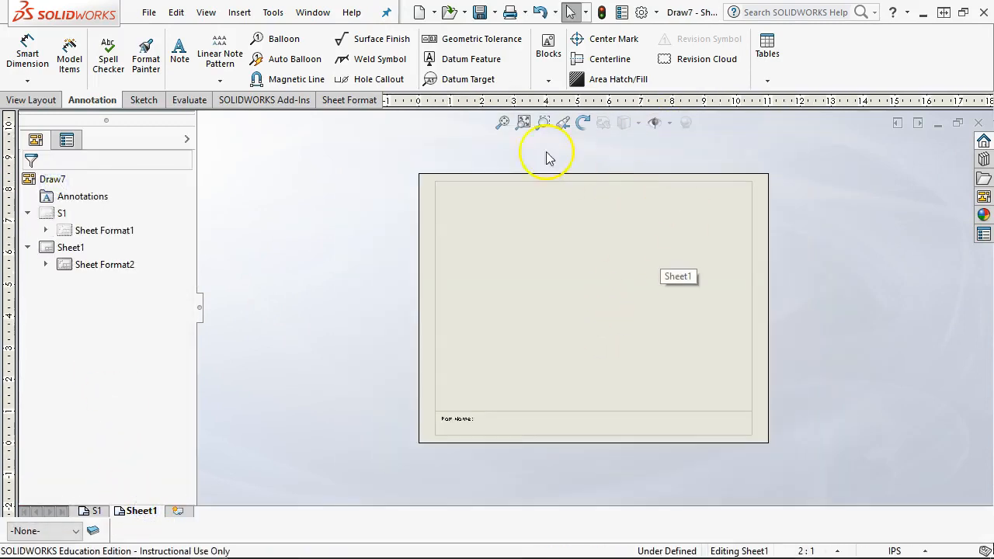
{"action": "left_click", "coordinate": [607, 9]}
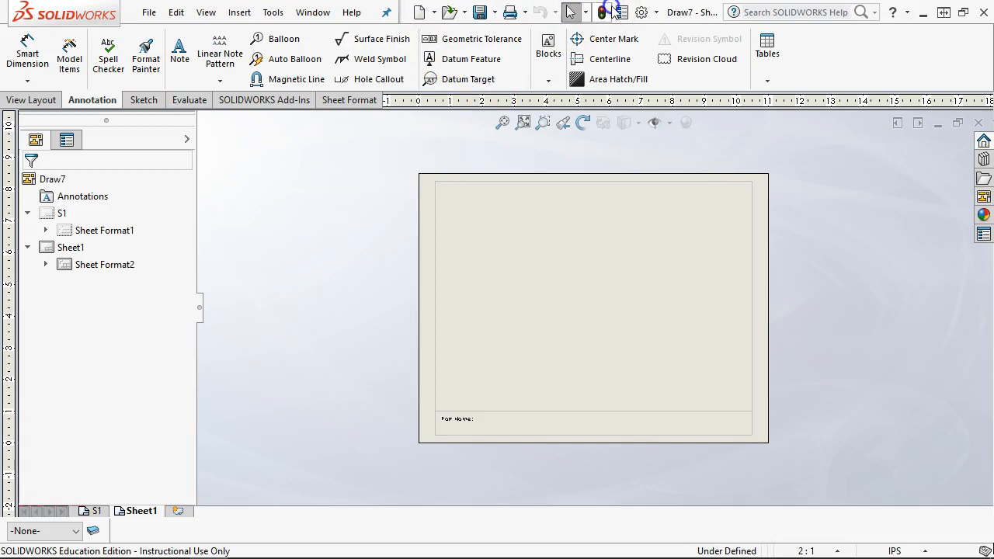
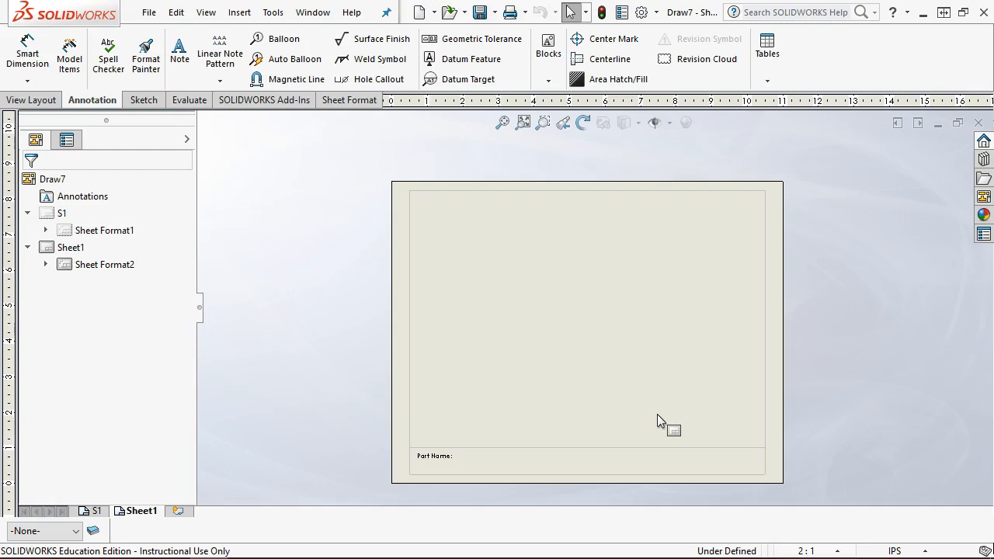
{"action": "scroll", "coordinate": [636, 449], "scroll_direction": "down", "scroll_amount": 2}
{"action": "scroll", "coordinate": [634, 447], "scroll_direction": "up", "scroll_amount": 2}
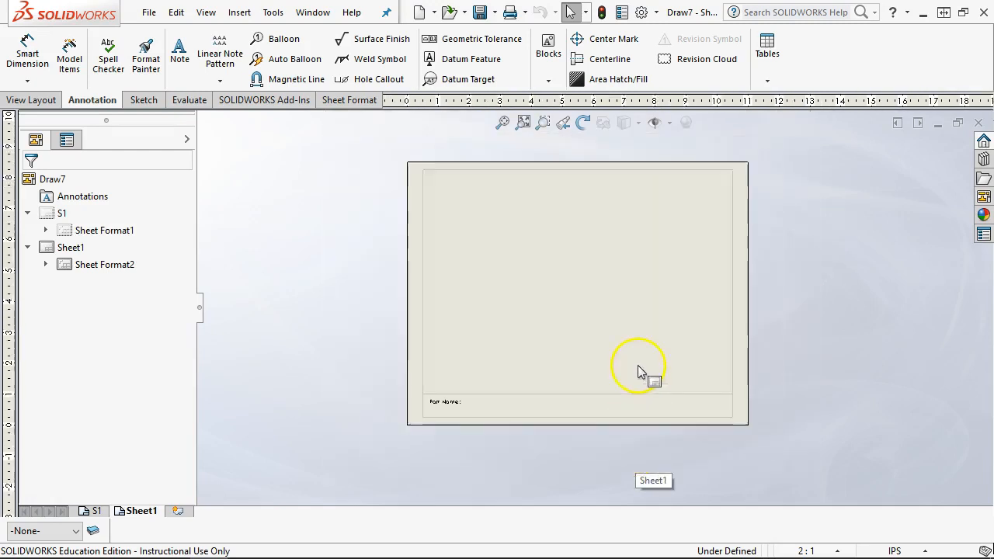
{"action": "scroll", "coordinate": [617, 295], "scroll_direction": "down", "scroll_amount": 1}
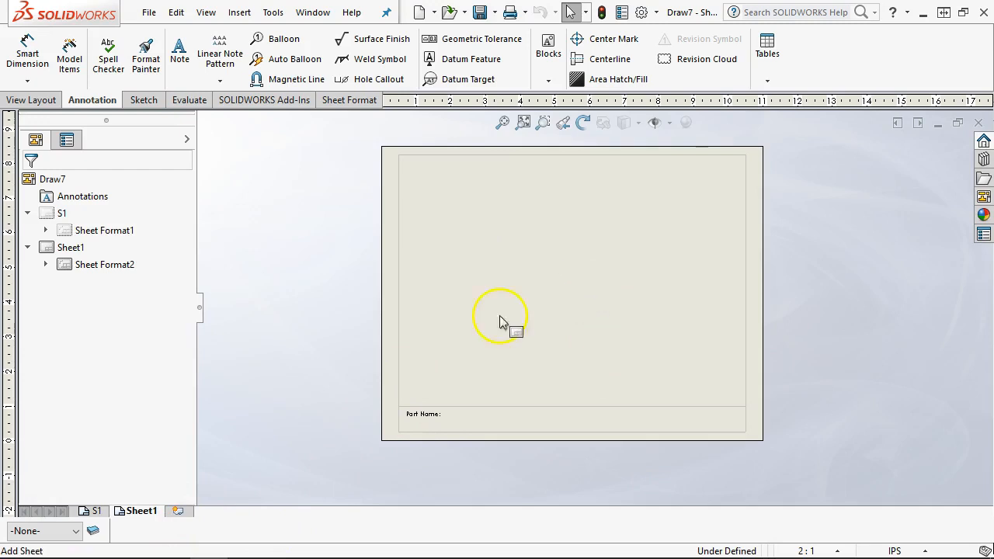
{"action": "right_click", "coordinate": [142, 513]}
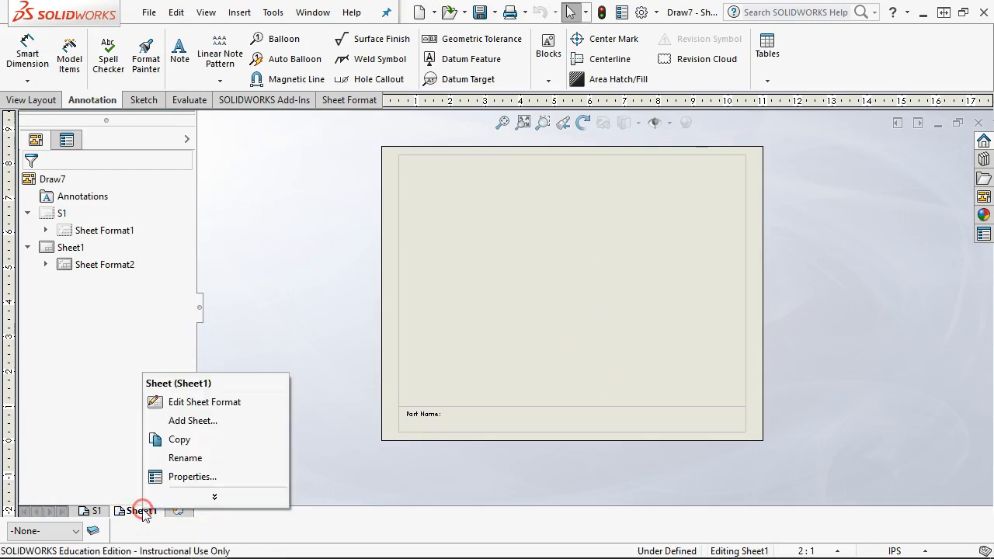
{"action": "left_click", "coordinate": [203, 495]}
{"action": "left_click", "coordinate": [181, 438]}
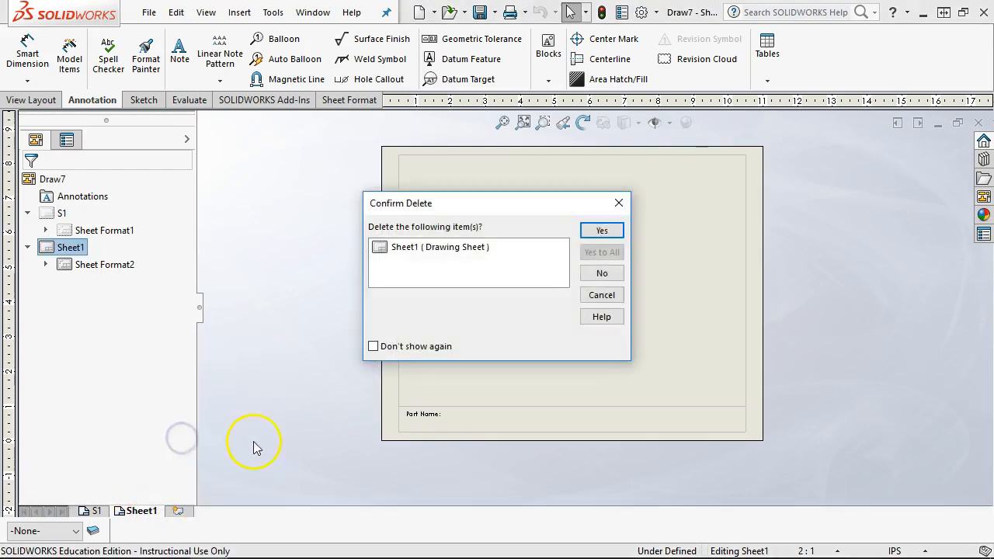
{"action": "left_click", "coordinate": [616, 230]}
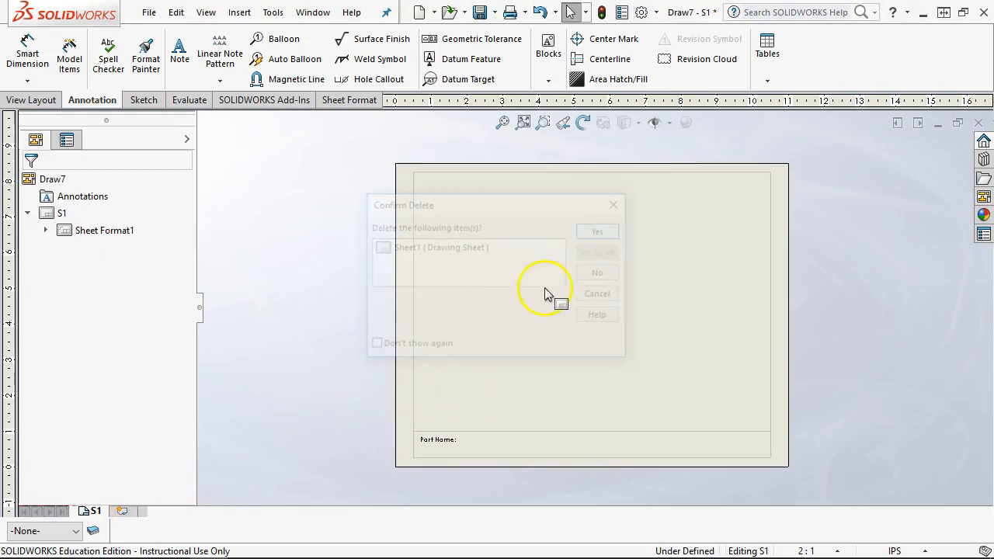
- Open the sheet format of sheet S1 for editing
{"action": "left_click", "coordinate": [715, 282]}
{"action": "right_click", "coordinate": [504, 240]}
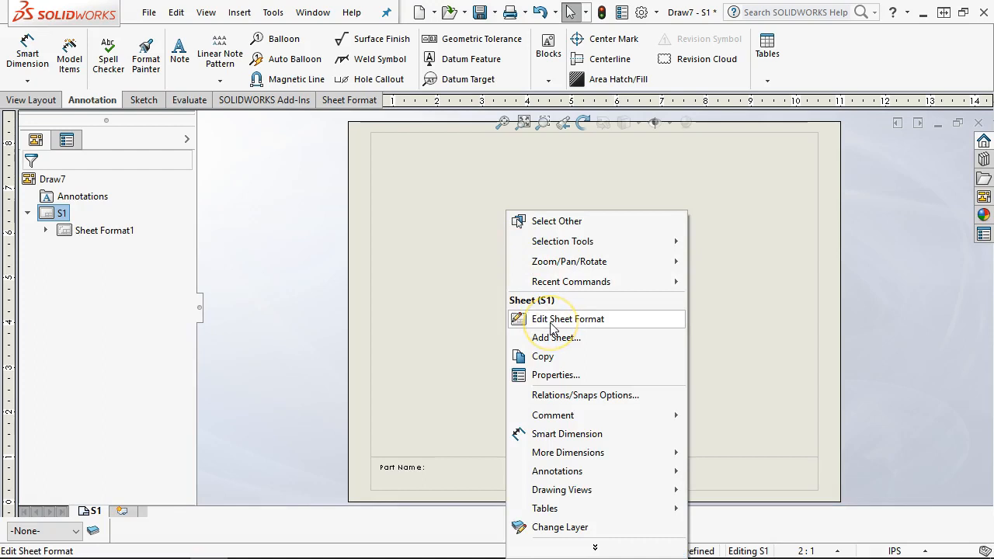
{"action": "left_click", "coordinate": [474, 213]}
{"action": "right_click", "coordinate": [468, 204]}
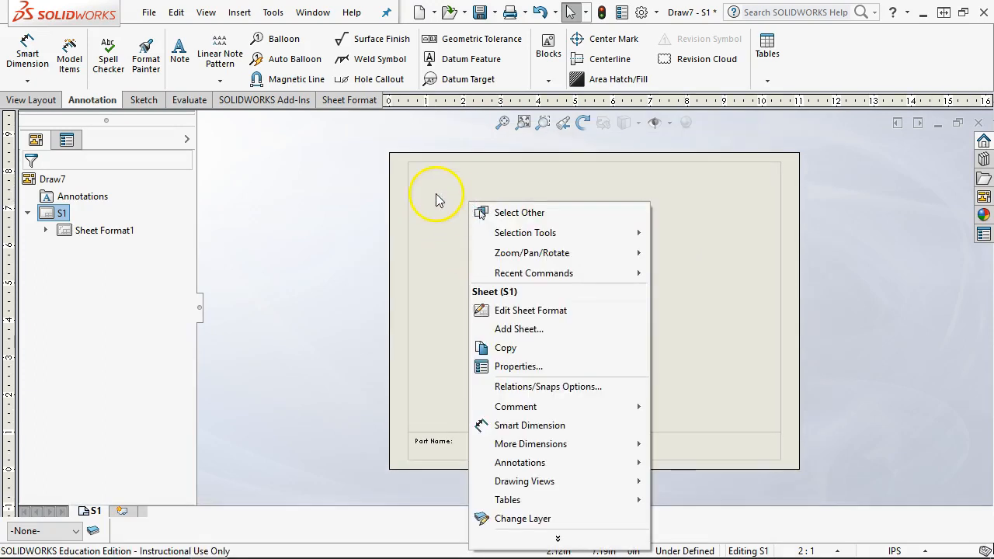
{"action": "left_click", "coordinate": [436, 198]}
{"action": "right_click", "coordinate": [441, 195]}
{"action": "left_click", "coordinate": [493, 302]}
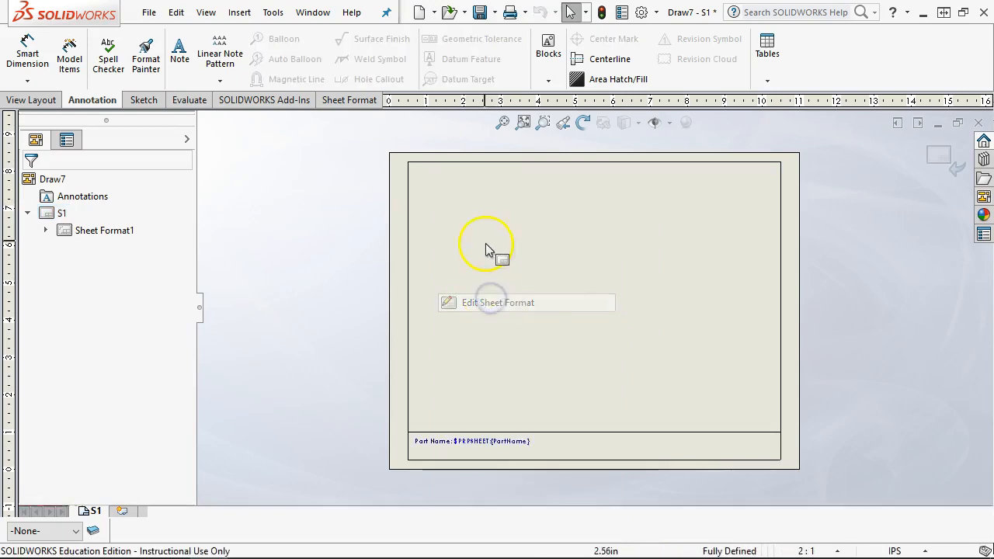
- Look at the Automatic Border options for the sheet format and cancel them without changes
{"action": "right_click", "coordinate": [486, 247]}
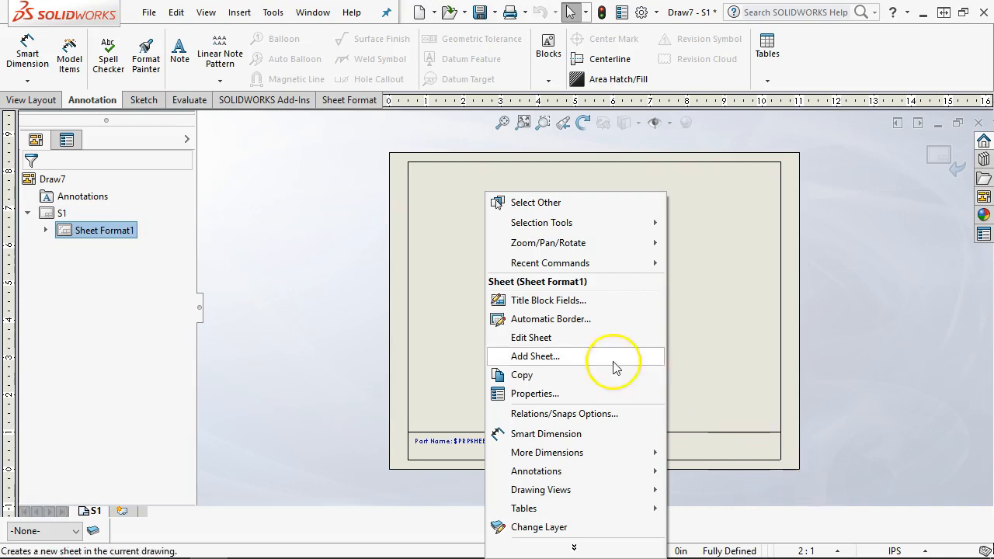
{"action": "left_click", "coordinate": [552, 319]}
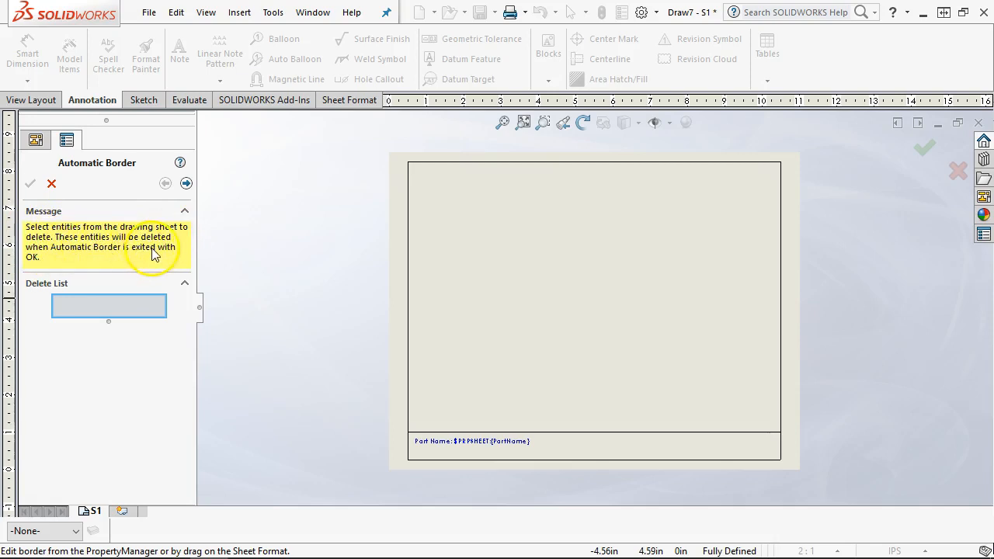
{"action": "left_click", "coordinate": [51, 184]}
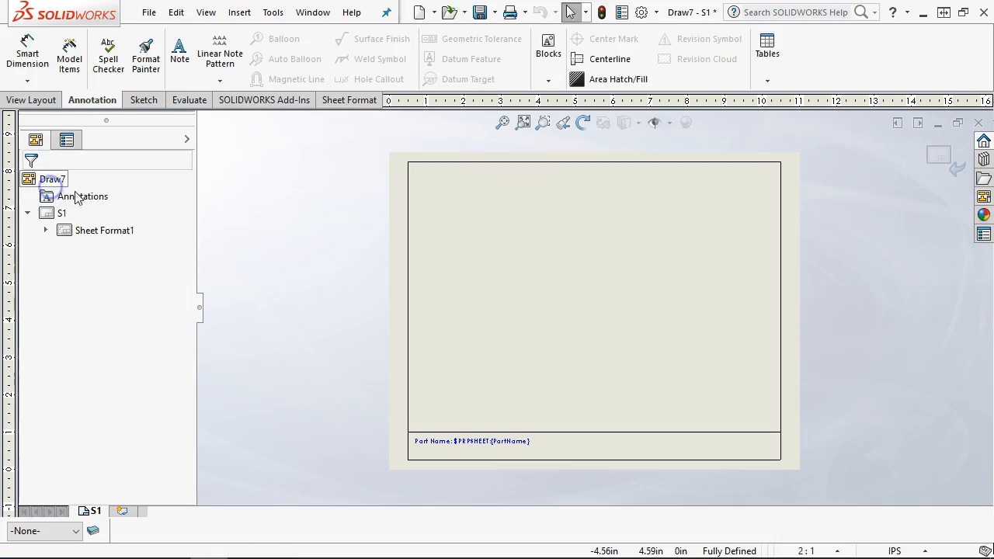
- Turn on the grid display for the sheet format of sheet S1
{"action": "right_click", "coordinate": [554, 264]}
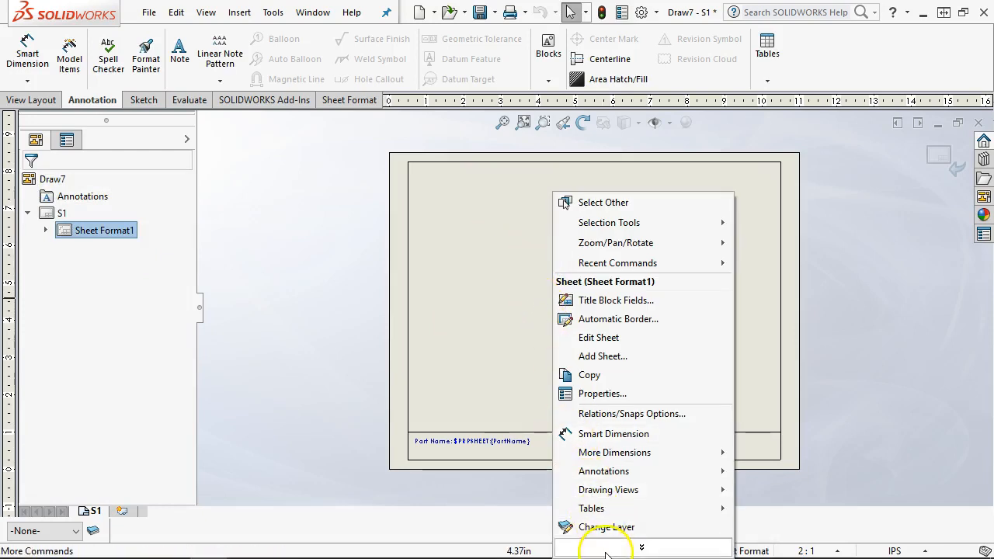
{"action": "mouse_move", "coordinate": [639, 545]}
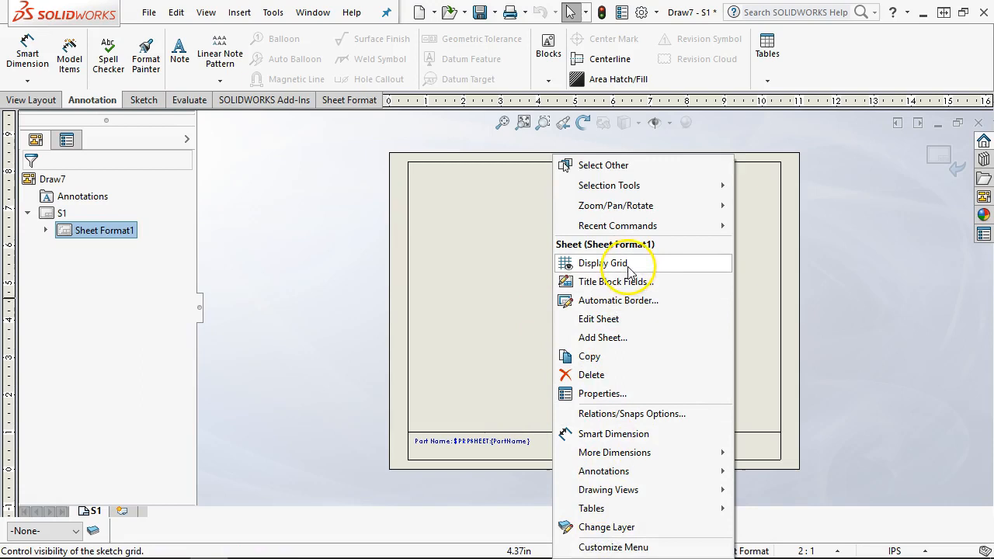
{"action": "left_click", "coordinate": [629, 265]}
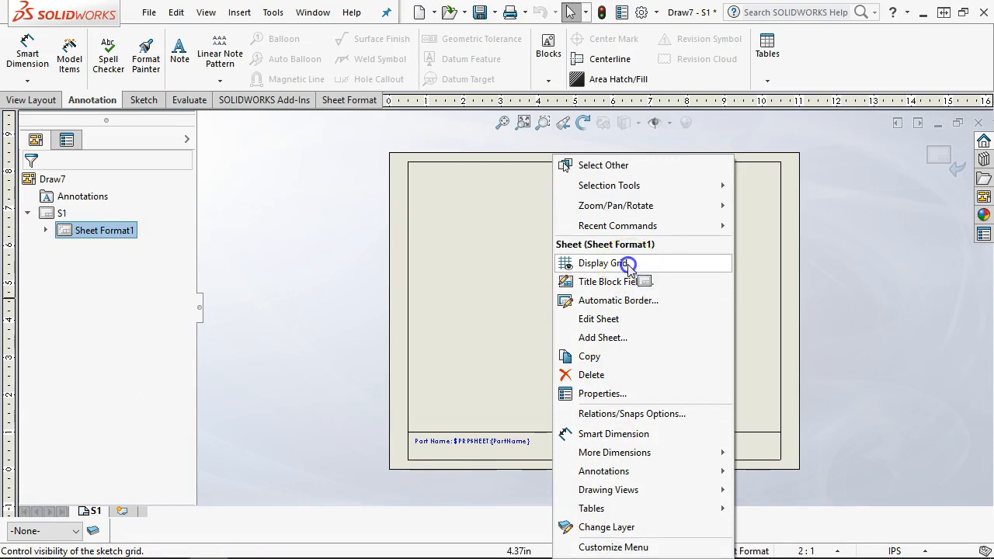
{"action": "right_click", "coordinate": [530, 205]}
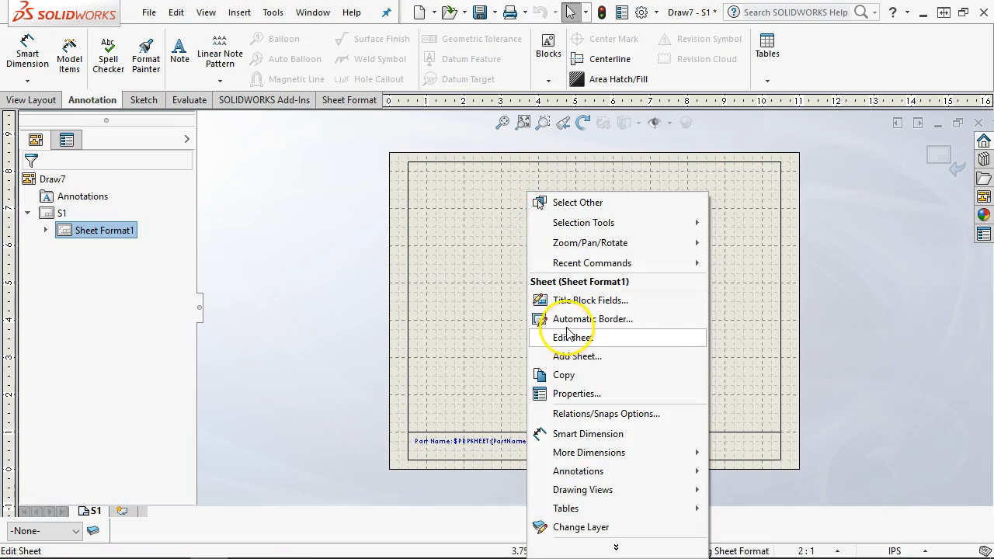
{"action": "left_click", "coordinate": [487, 237]}
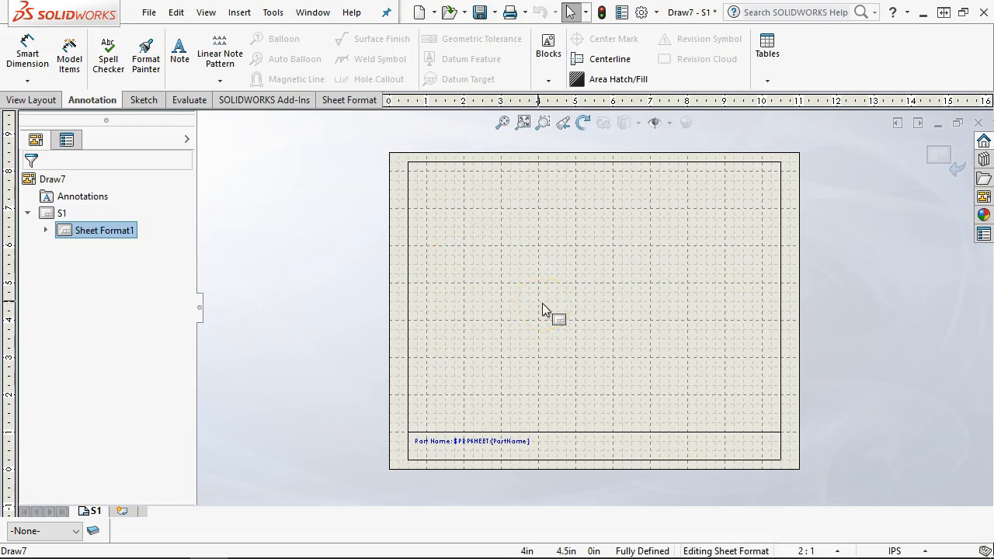
- Turn the grid display off again for the sheet format of sheet S1
{"action": "right_click", "coordinate": [521, 238]}
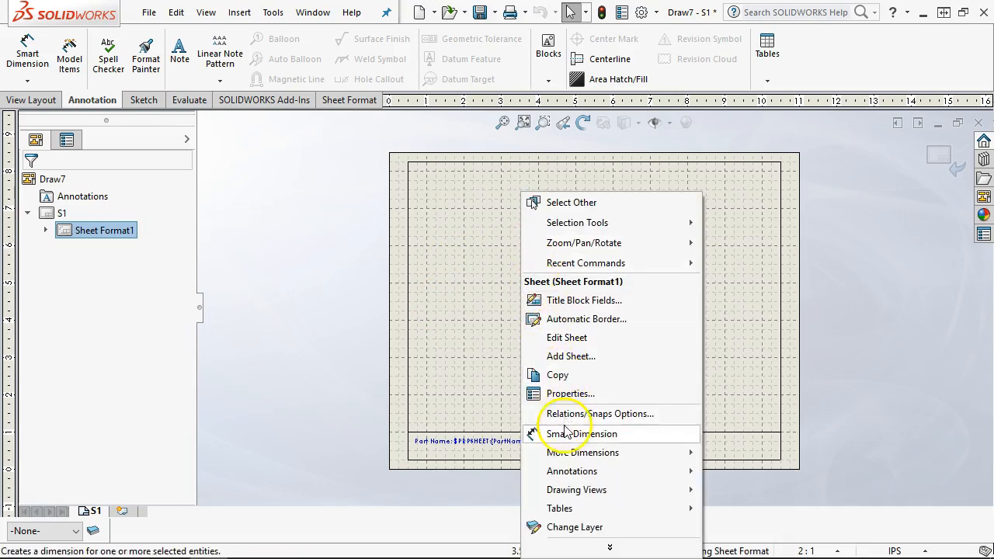
{"action": "left_click", "coordinate": [456, 184]}
{"action": "right_click", "coordinate": [457, 184]}
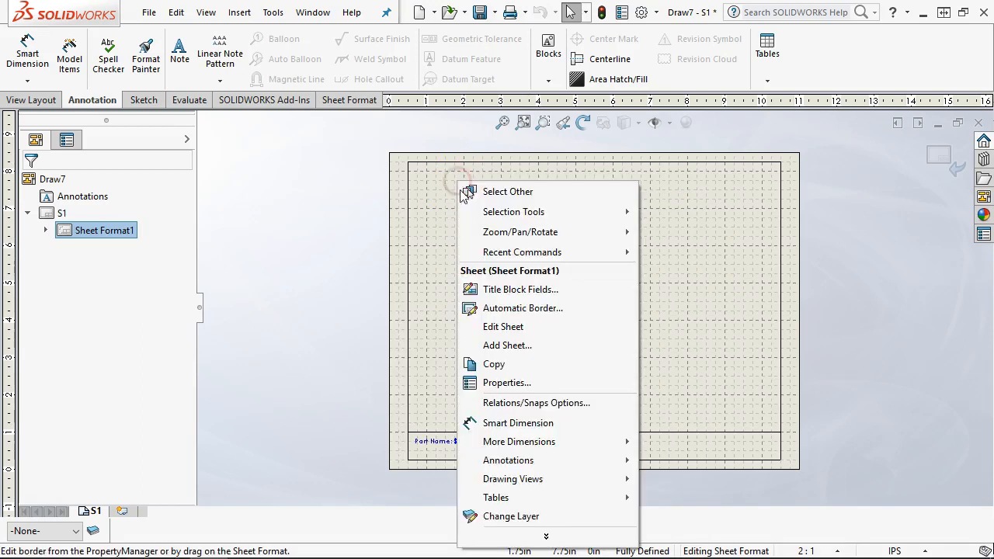
{"action": "left_click", "coordinate": [514, 537]}
{"action": "left_click", "coordinate": [512, 263]}
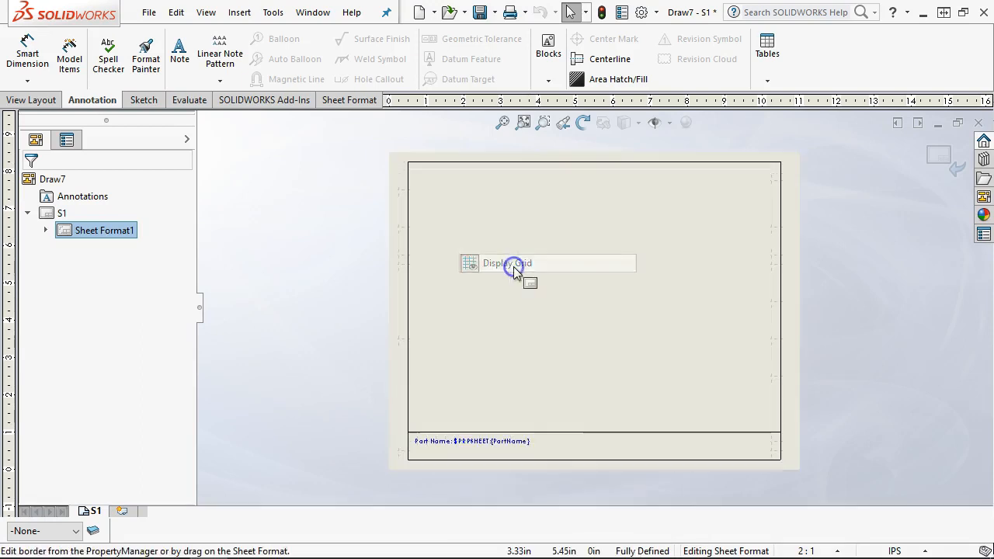
- Insert a predefined drawing view in the lower-left part of the drawing area, keeping its default settings
{"action": "right_click", "coordinate": [450, 183]}
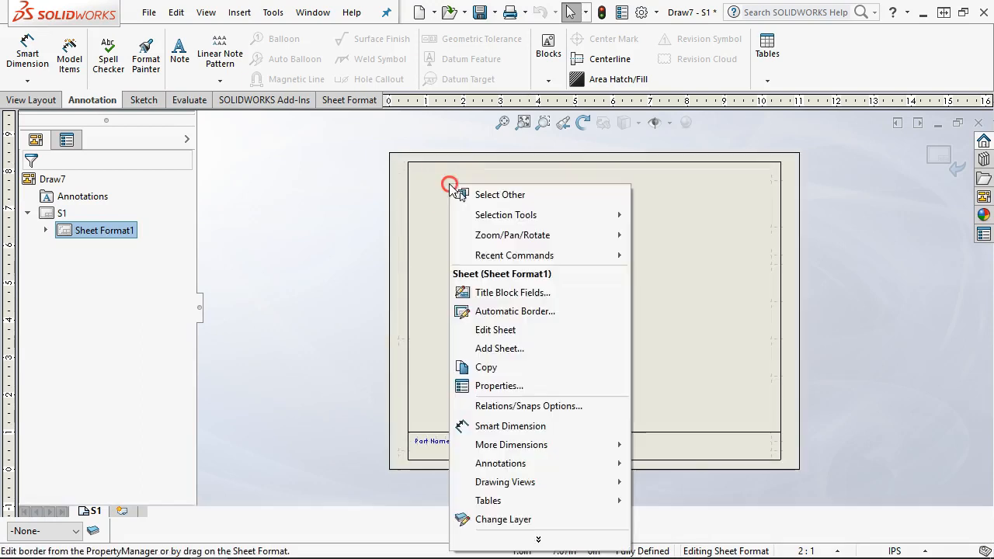
{"action": "left_click", "coordinate": [506, 537]}
{"action": "mouse_move", "coordinate": [503, 497]}
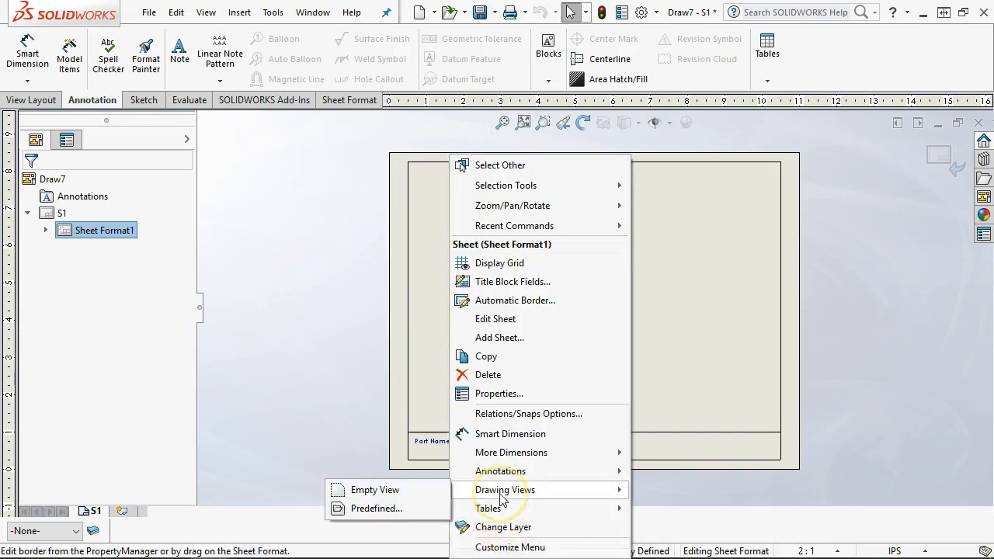
{"action": "left_click", "coordinate": [391, 491]}
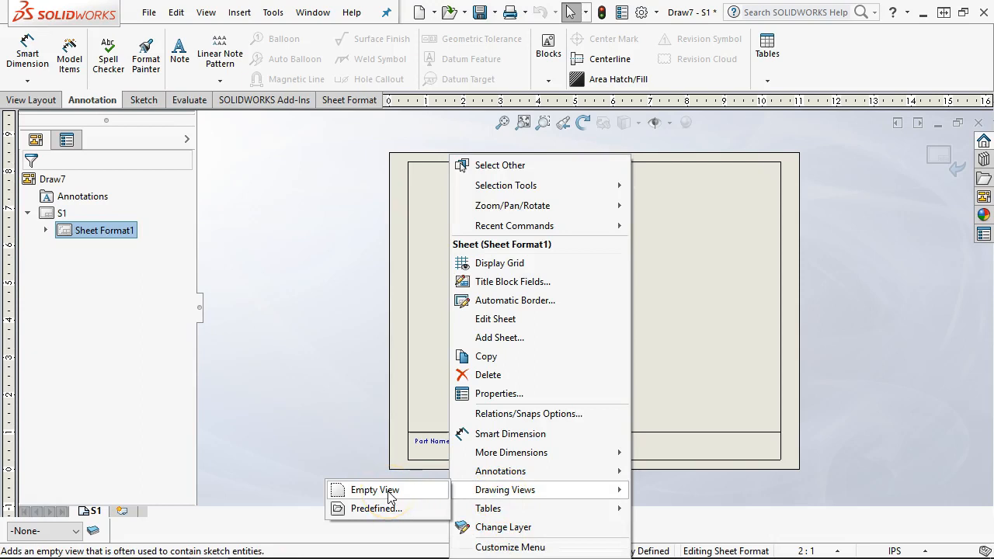
{"action": "left_click", "coordinate": [386, 508]}
{"action": "left_click", "coordinate": [383, 508]}
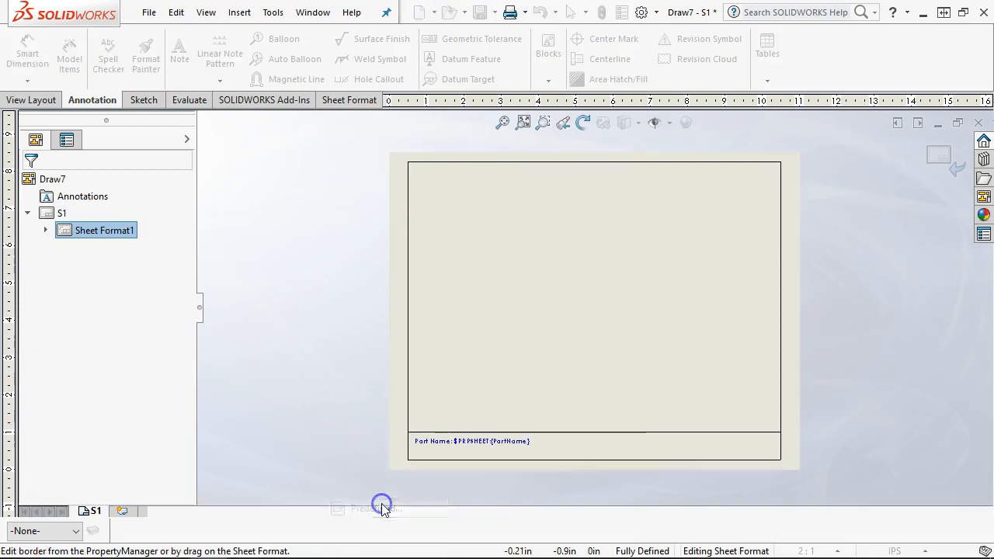
{"action": "left_click", "coordinate": [458, 326]}
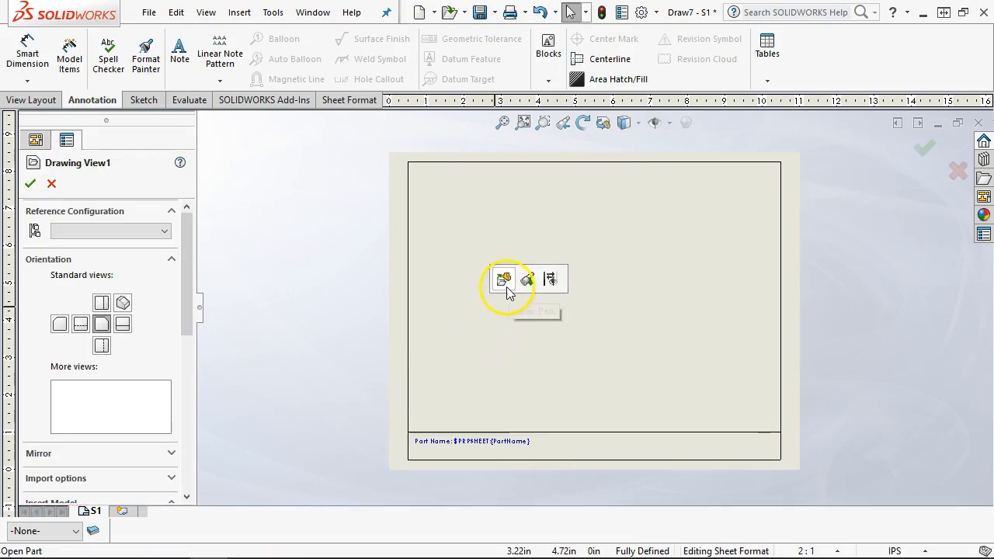
{"action": "left_click", "coordinate": [30, 183]}
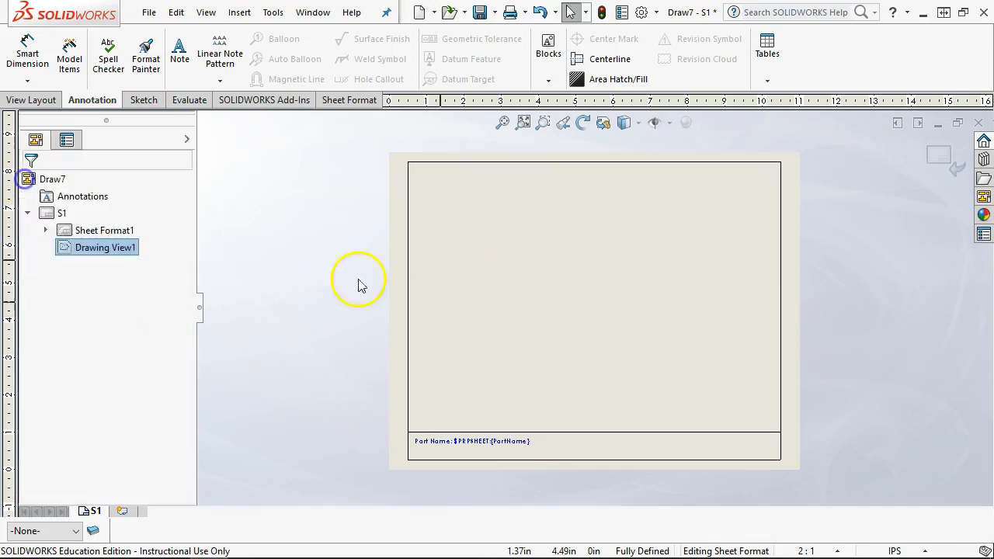
{"action": "mouse_move", "coordinate": [480, 303]}
{"action": "left_mouse_down"}
{"action": "mouse_move", "coordinate": [505, 350]}
{"action": "mouse_move", "coordinate": [579, 393]}
{"action": "left_mouse_up"}
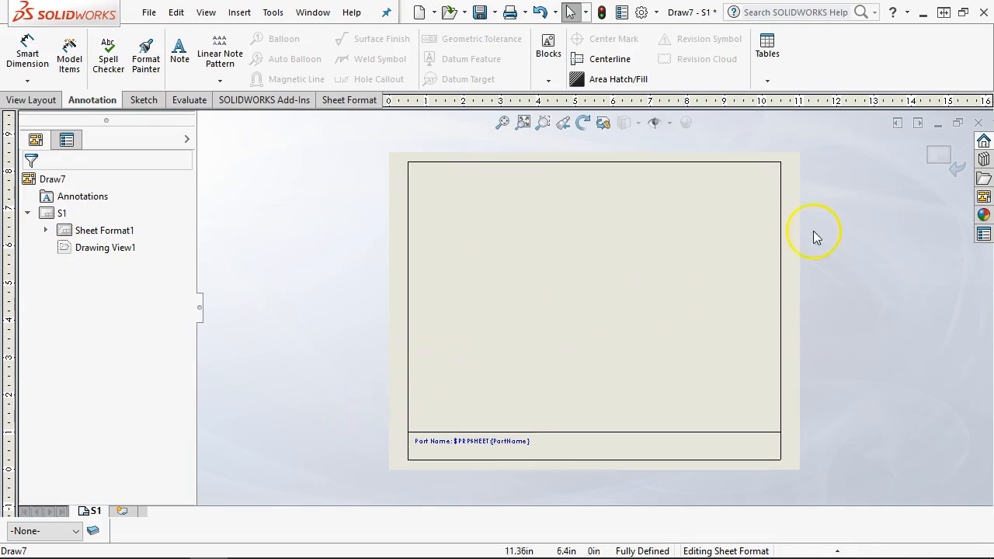
{"action": "left_click", "coordinate": [980, 197]}
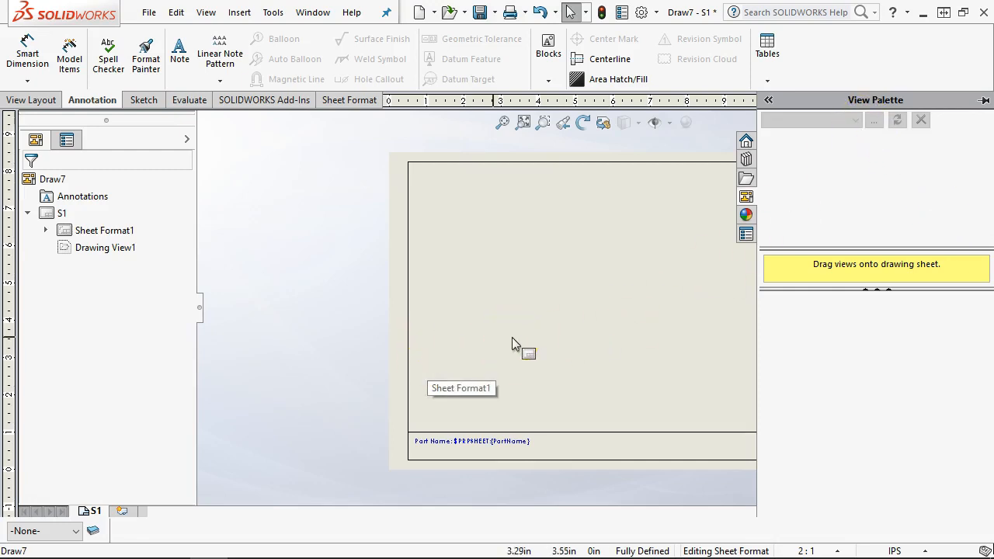
{"action": "left_click", "coordinate": [488, 229]}
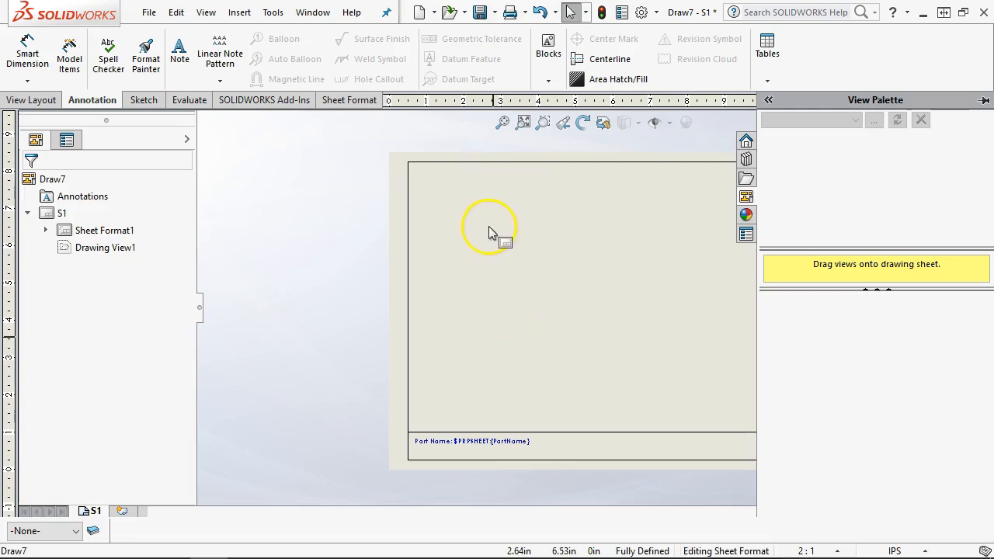
{"action": "left_click", "coordinate": [339, 287]}
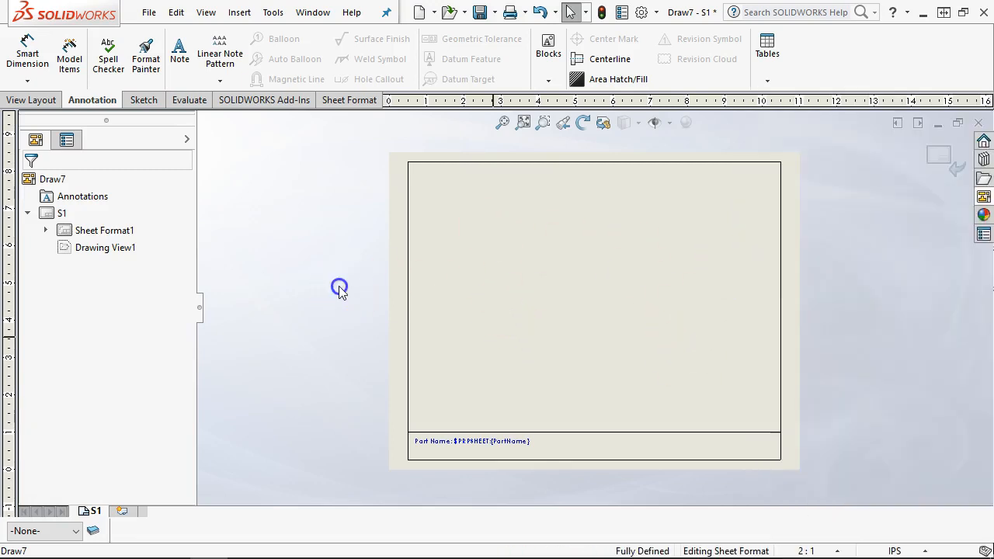
- Insert an empty view in the drawing area, keeping the sheet scale
{"action": "right_click", "coordinate": [556, 256]}
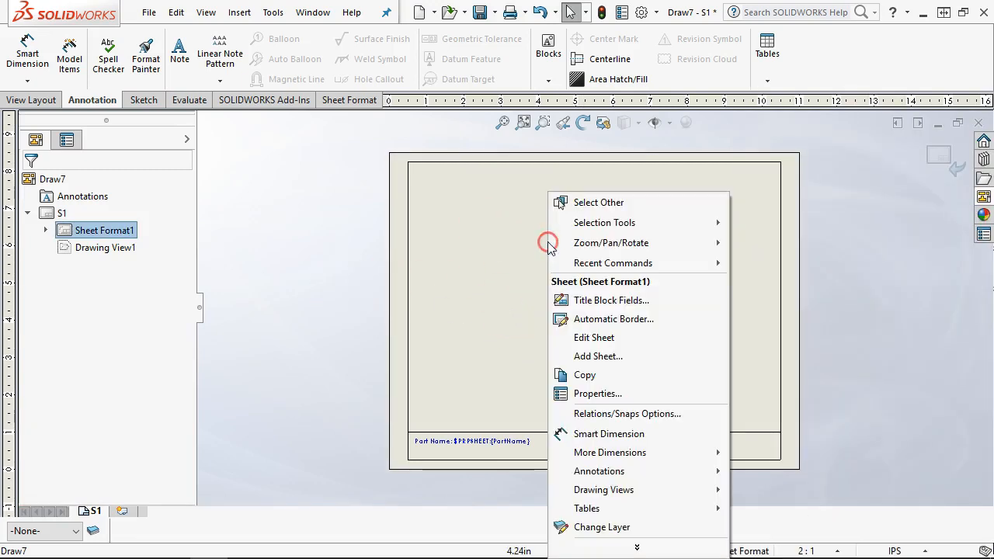
{"action": "left_click", "coordinate": [602, 551]}
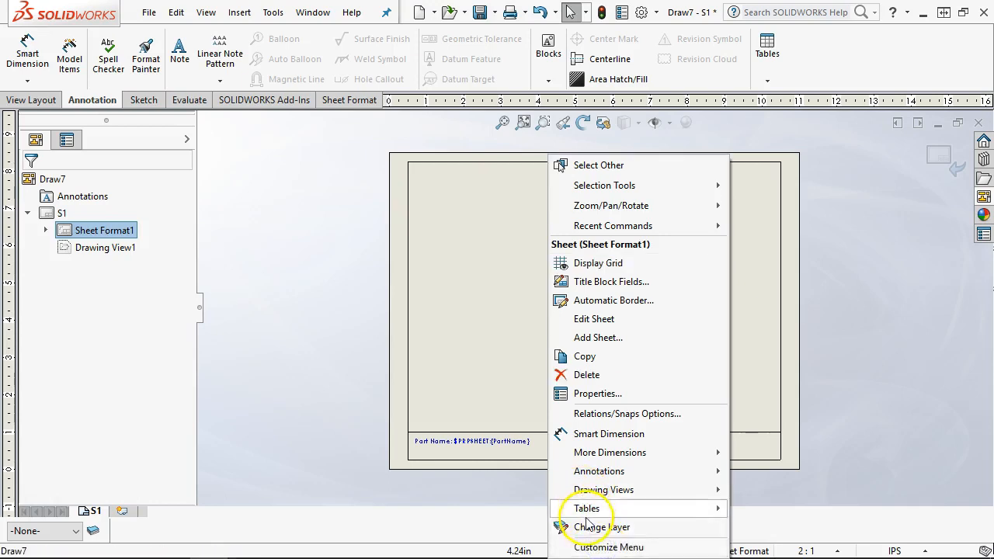
{"action": "left_click", "coordinate": [480, 507]}
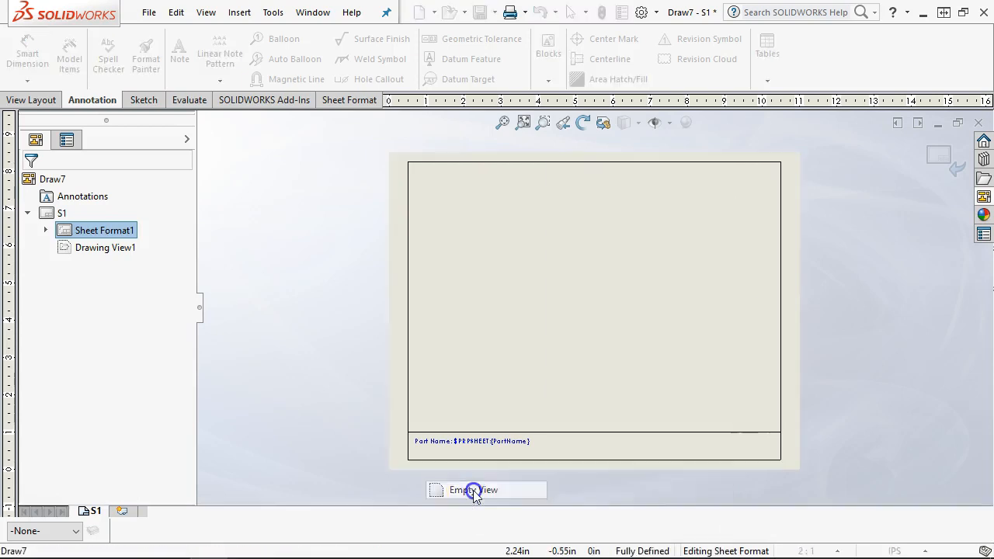
{"action": "left_click", "coordinate": [501, 374]}
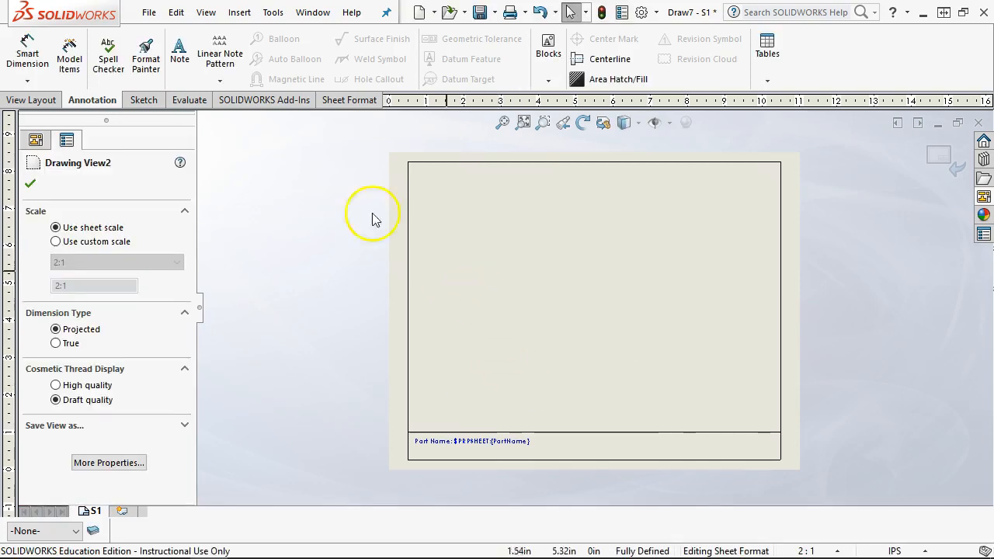
{"action": "left_click", "coordinate": [425, 213]}
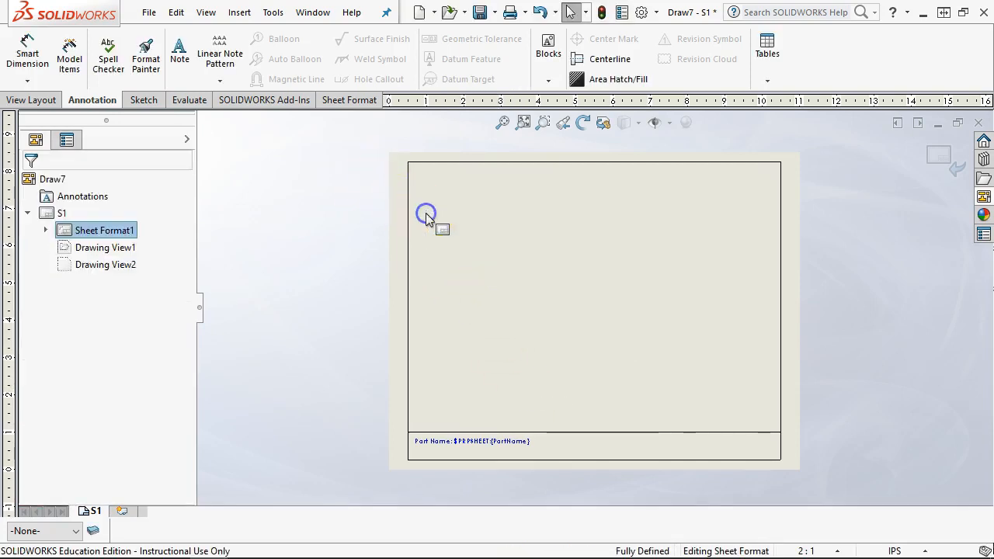
{"action": "left_click", "coordinate": [88, 265]}
{"action": "right_click", "coordinate": [87, 265]}
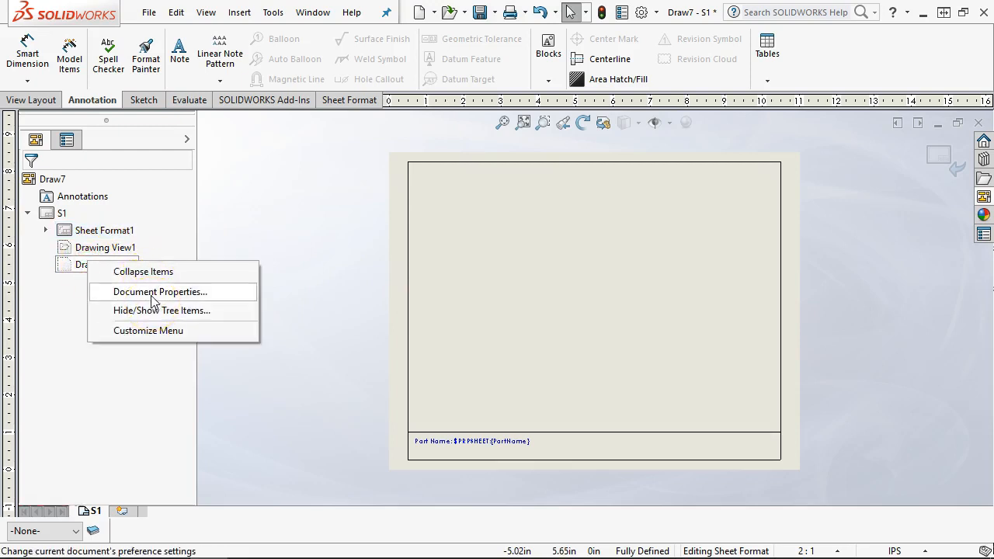
{"action": "left_click", "coordinate": [80, 265]}
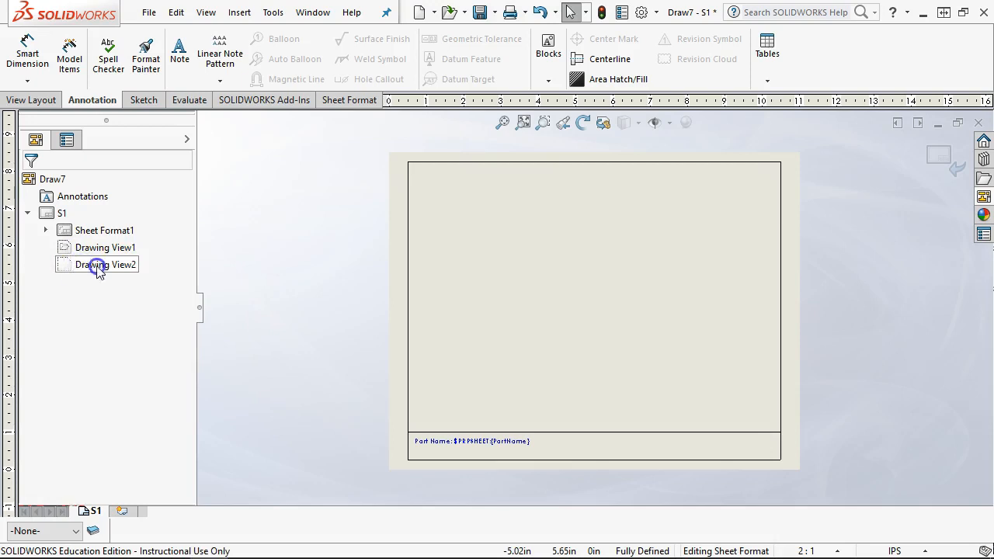
- Return to editing sheet S1 and move the predefined and empty views apart, one above the other
{"action": "scroll", "coordinate": [572, 262], "scroll_direction": "up", "scroll_amount": 1}
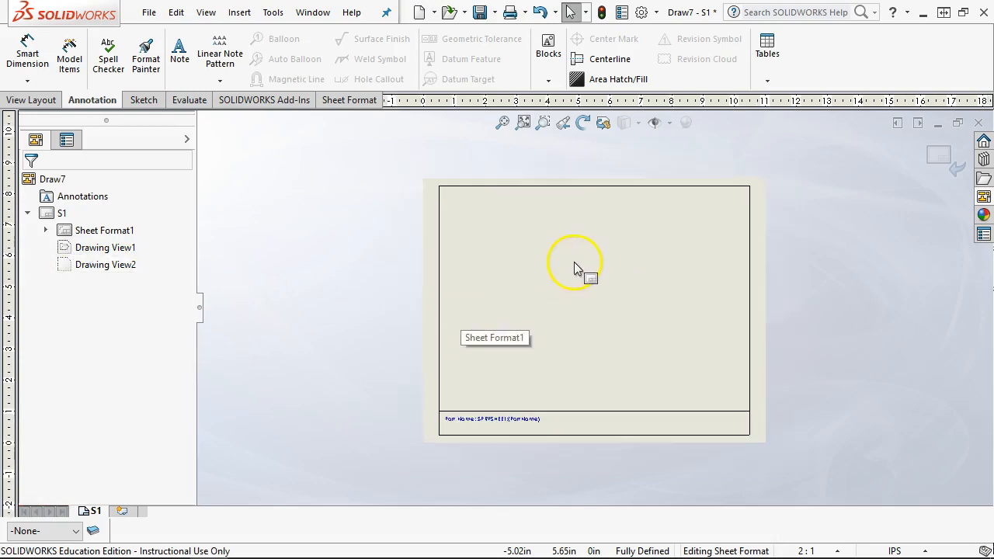
{"action": "left_click", "coordinate": [937, 157]}
{"action": "scroll", "coordinate": [572, 344], "scroll_direction": "down", "scroll_amount": 5}
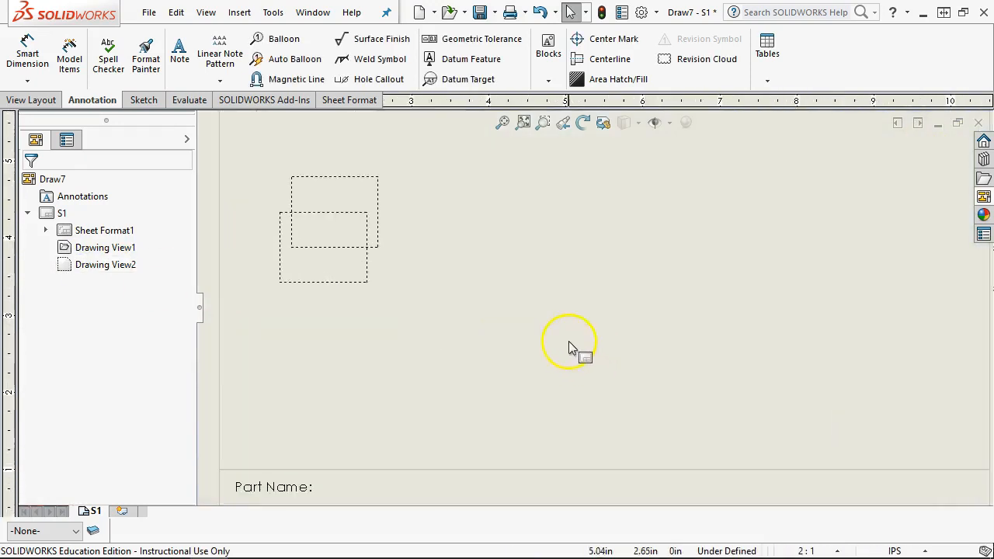
{"action": "scroll", "coordinate": [572, 344], "scroll_direction": "up", "scroll_amount": 2}
{"action": "mouse_move", "coordinate": [431, 217]}
{"action": "left_mouse_down"}
{"action": "mouse_move", "coordinate": [515, 195]}
{"action": "mouse_move", "coordinate": [518, 172]}
{"action": "left_mouse_up"}
{"action": "scroll", "coordinate": [518, 247], "scroll_direction": "up", "scroll_amount": 3}
{"action": "scroll", "coordinate": [518, 248], "scroll_direction": "down", "scroll_amount": 2}
{"action": "left_click_drag", "start_coordinate": [560, 234], "coordinate": [525, 192]}
{"action": "mouse_move", "coordinate": [496, 290]}
{"action": "left_mouse_down"}
{"action": "mouse_move", "coordinate": [559, 319]}
{"action": "mouse_move", "coordinate": [549, 327]}
{"action": "left_mouse_up"}
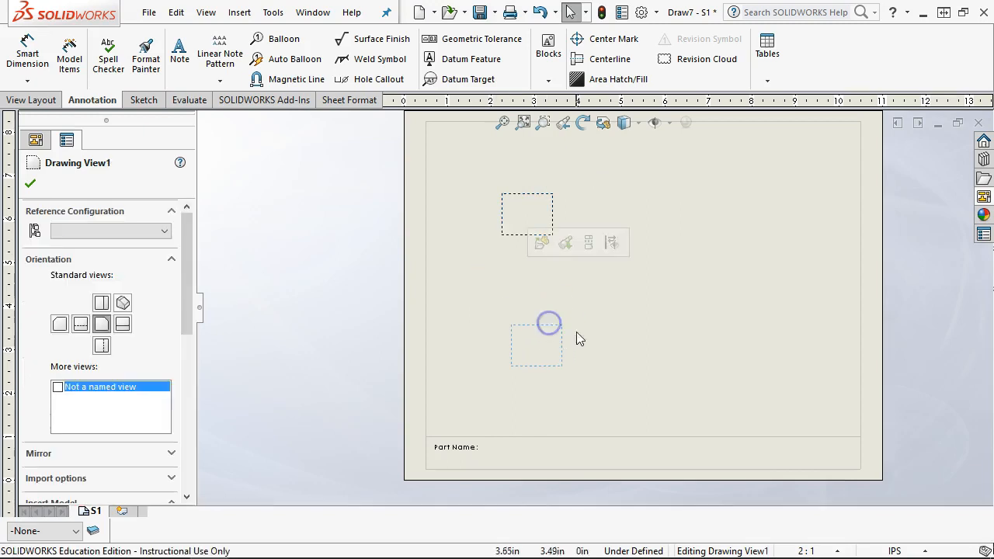
{"action": "left_click", "coordinate": [629, 342]}
{"action": "key", "text": "f"}
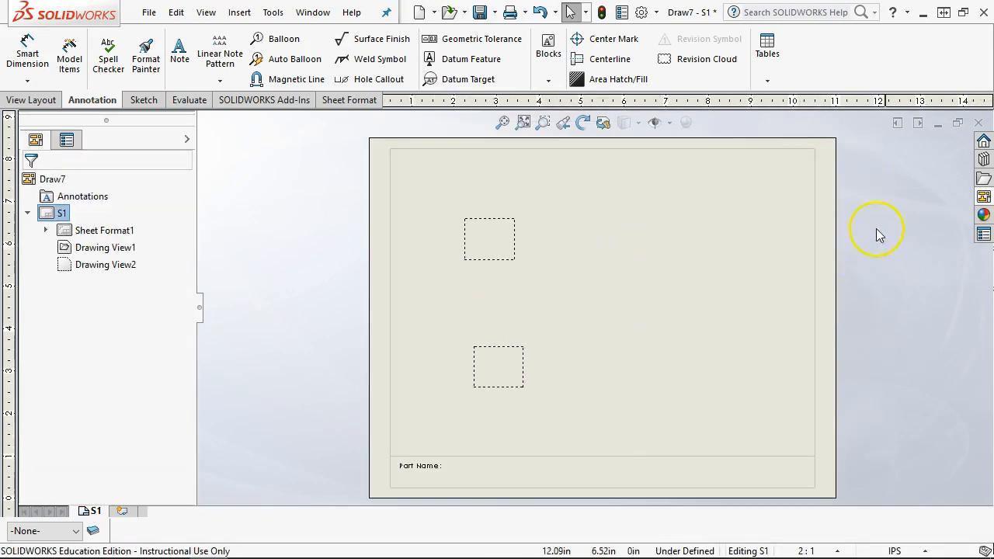
- Load the sample part from the Documents folder into the View Palette
{"action": "left_click", "coordinate": [982, 195]}
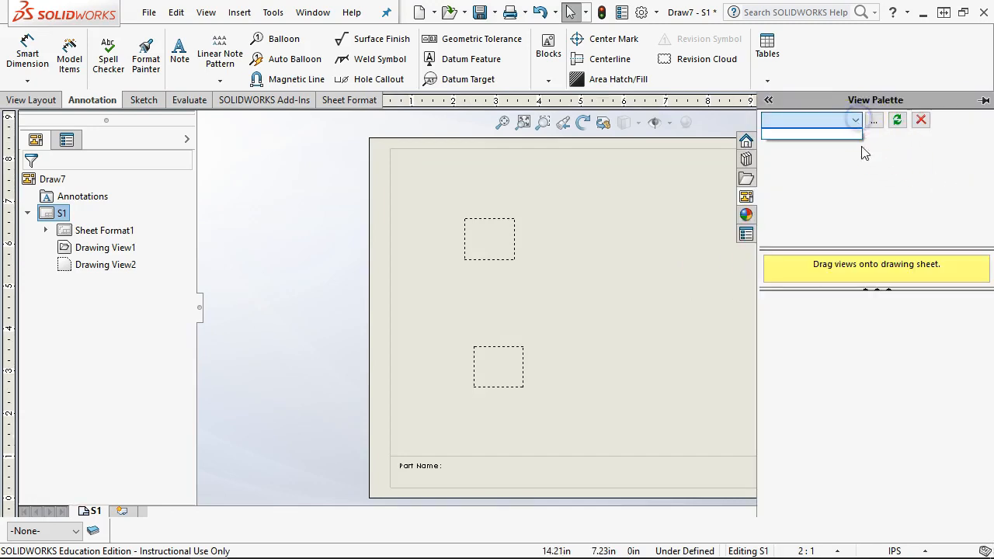
{"action": "left_click", "coordinate": [874, 119]}
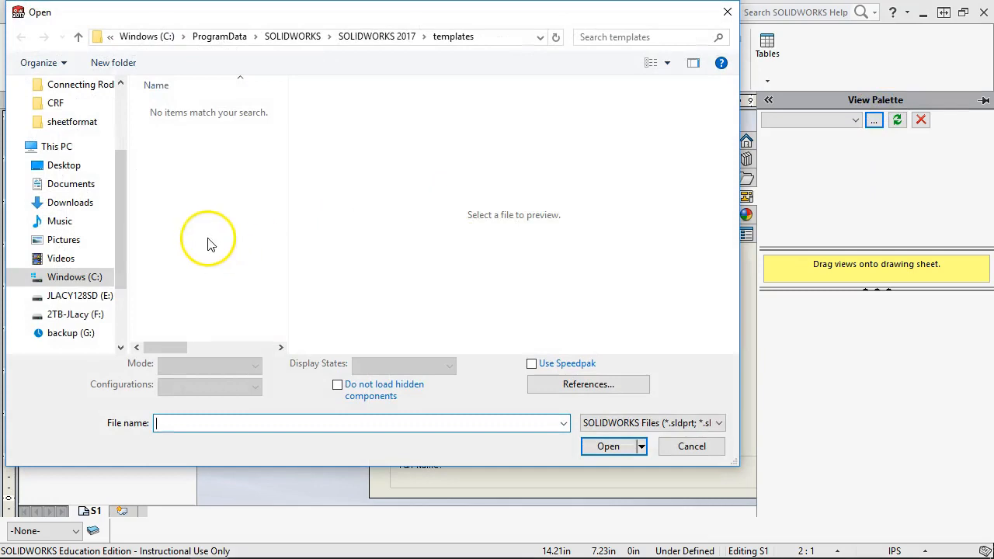
{"action": "left_click", "coordinate": [68, 183]}
{"action": "left_click", "coordinate": [160, 275]}
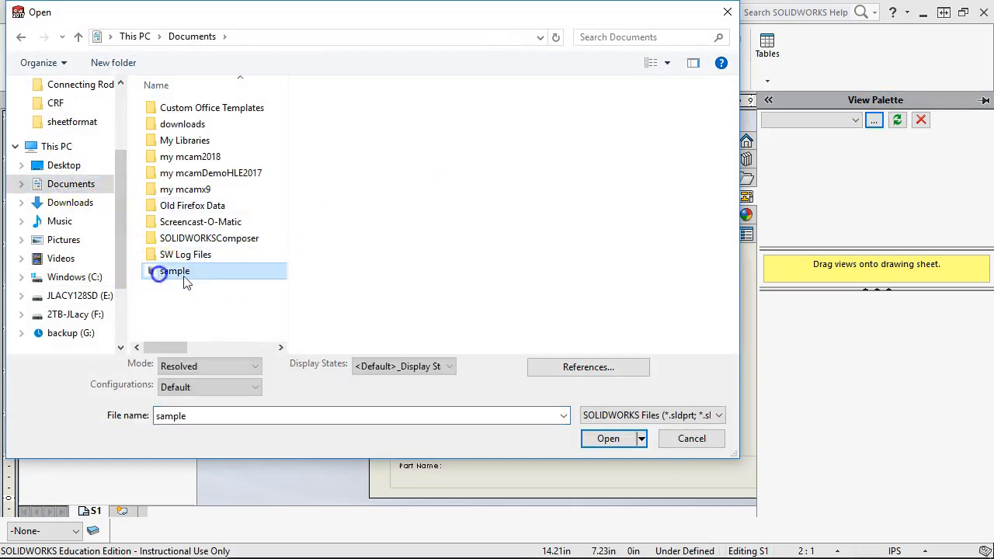
{"action": "left_click", "coordinate": [608, 438]}
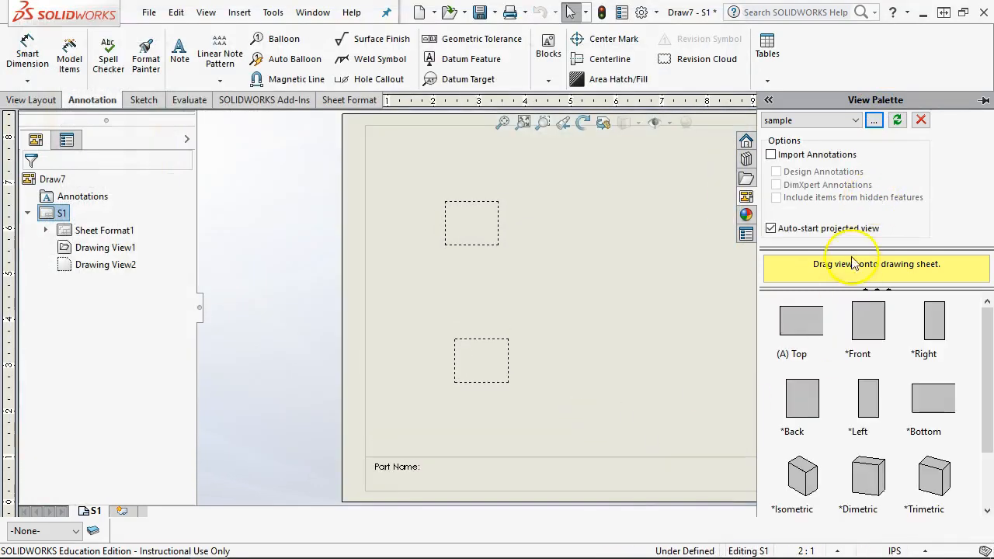
- Place the Top view of the sample part over the lower placeholder view and finish without adding projected views
{"action": "mouse_move", "coordinate": [814, 322]}
{"action": "left_mouse_down"}
{"action": "mouse_move", "coordinate": [222, 384]}
{"action": "mouse_move", "coordinate": [497, 361]}
{"action": "left_mouse_up"}
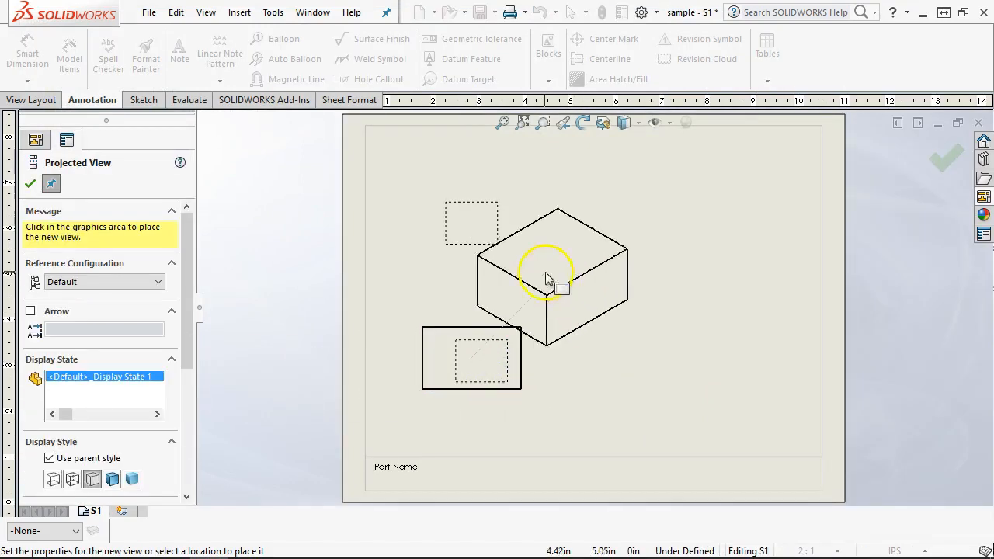
{"action": "left_click", "coordinate": [483, 235]}
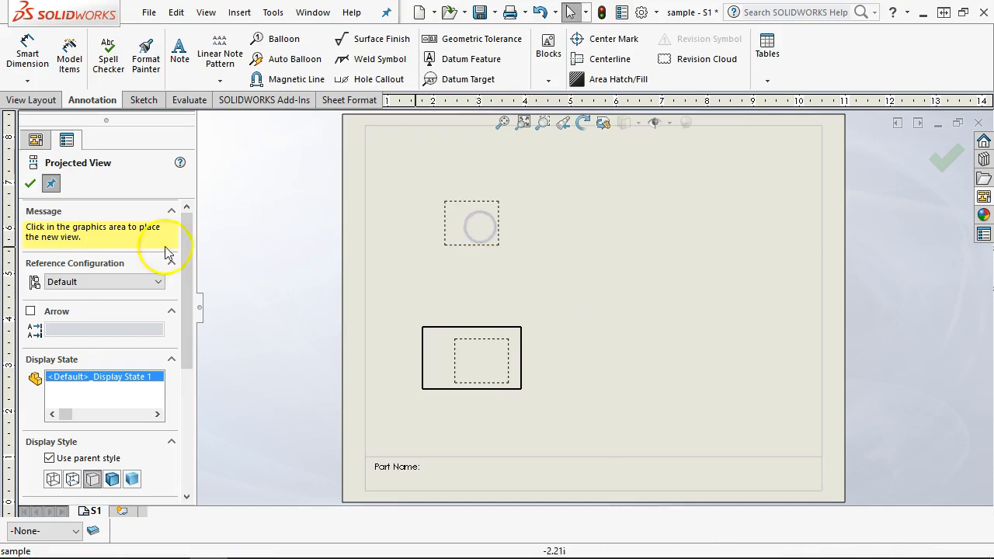
{"action": "left_click", "coordinate": [29, 184]}
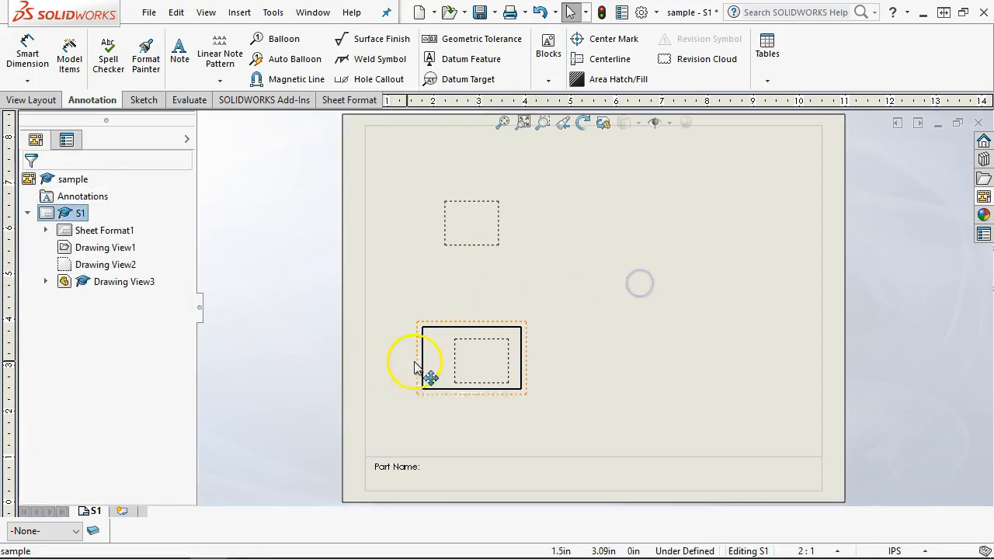